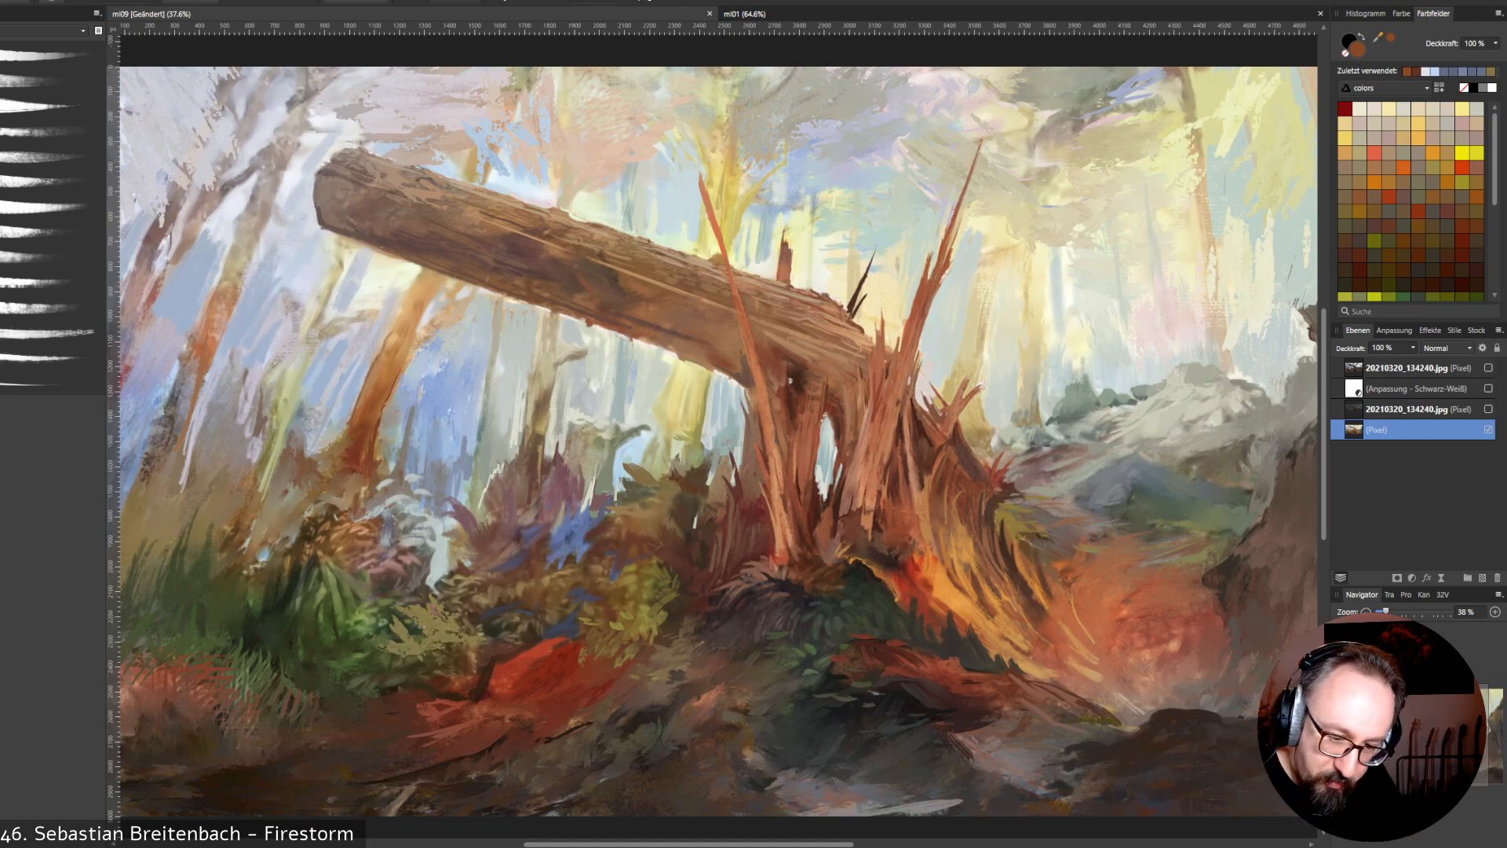
Compare the painting with the 20210320_134240.jpg reference photo and the colour study in the ml01 document.
click(1375, 367)
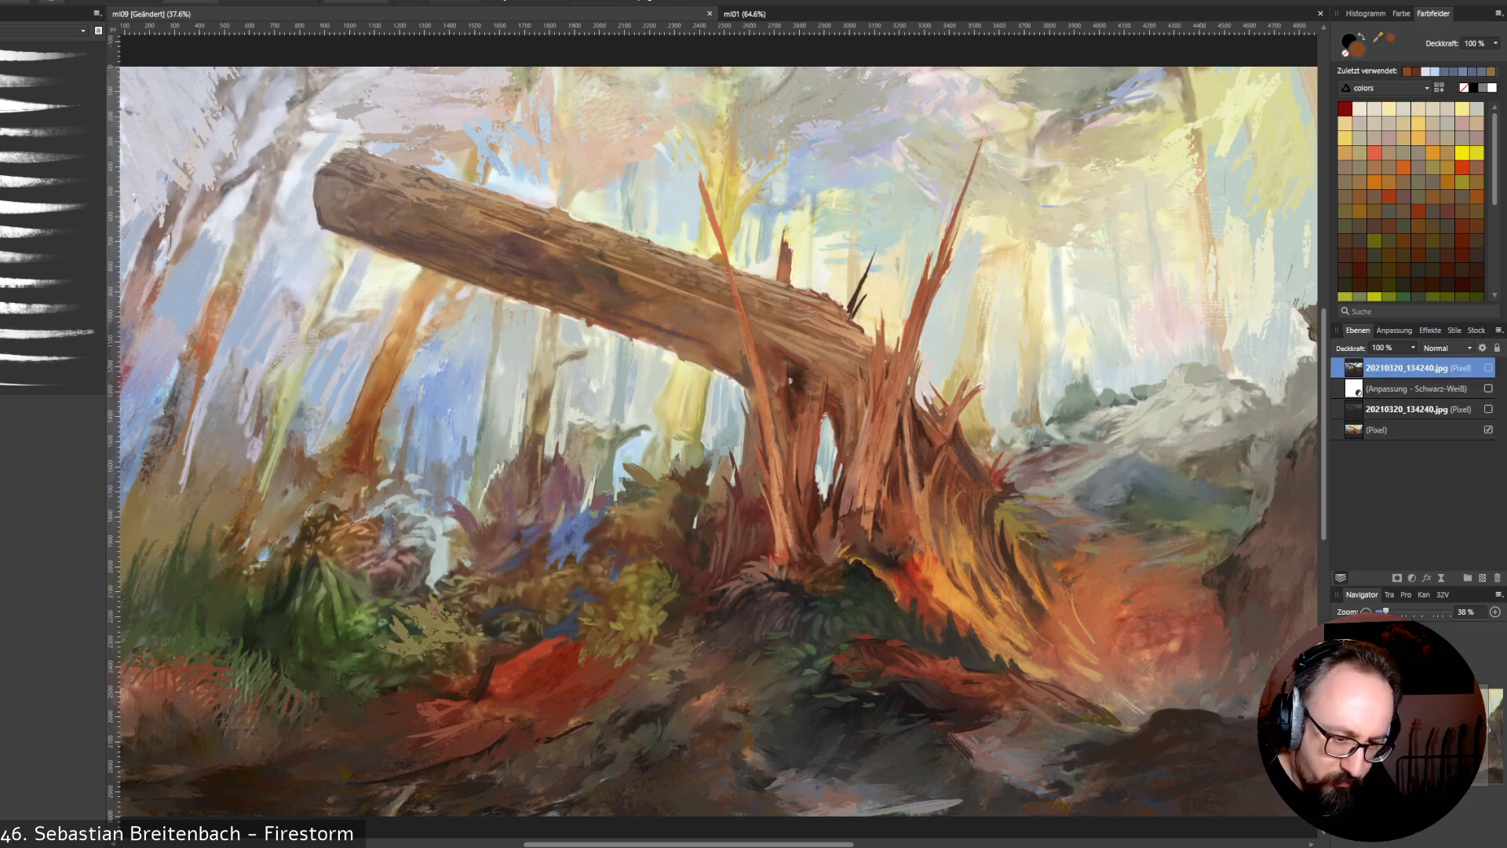
click(1487, 367)
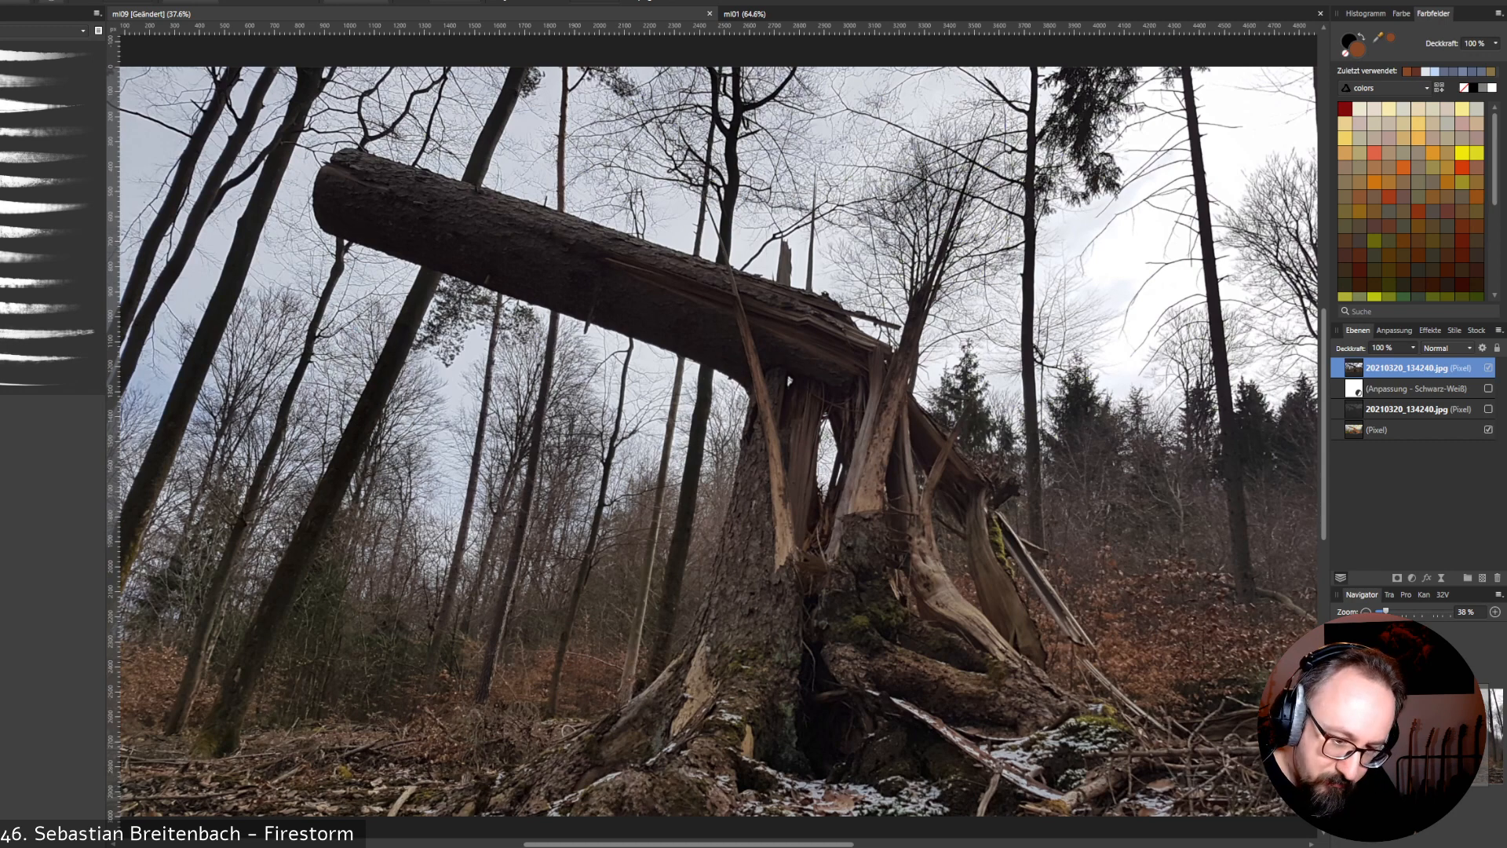
click(1488, 367)
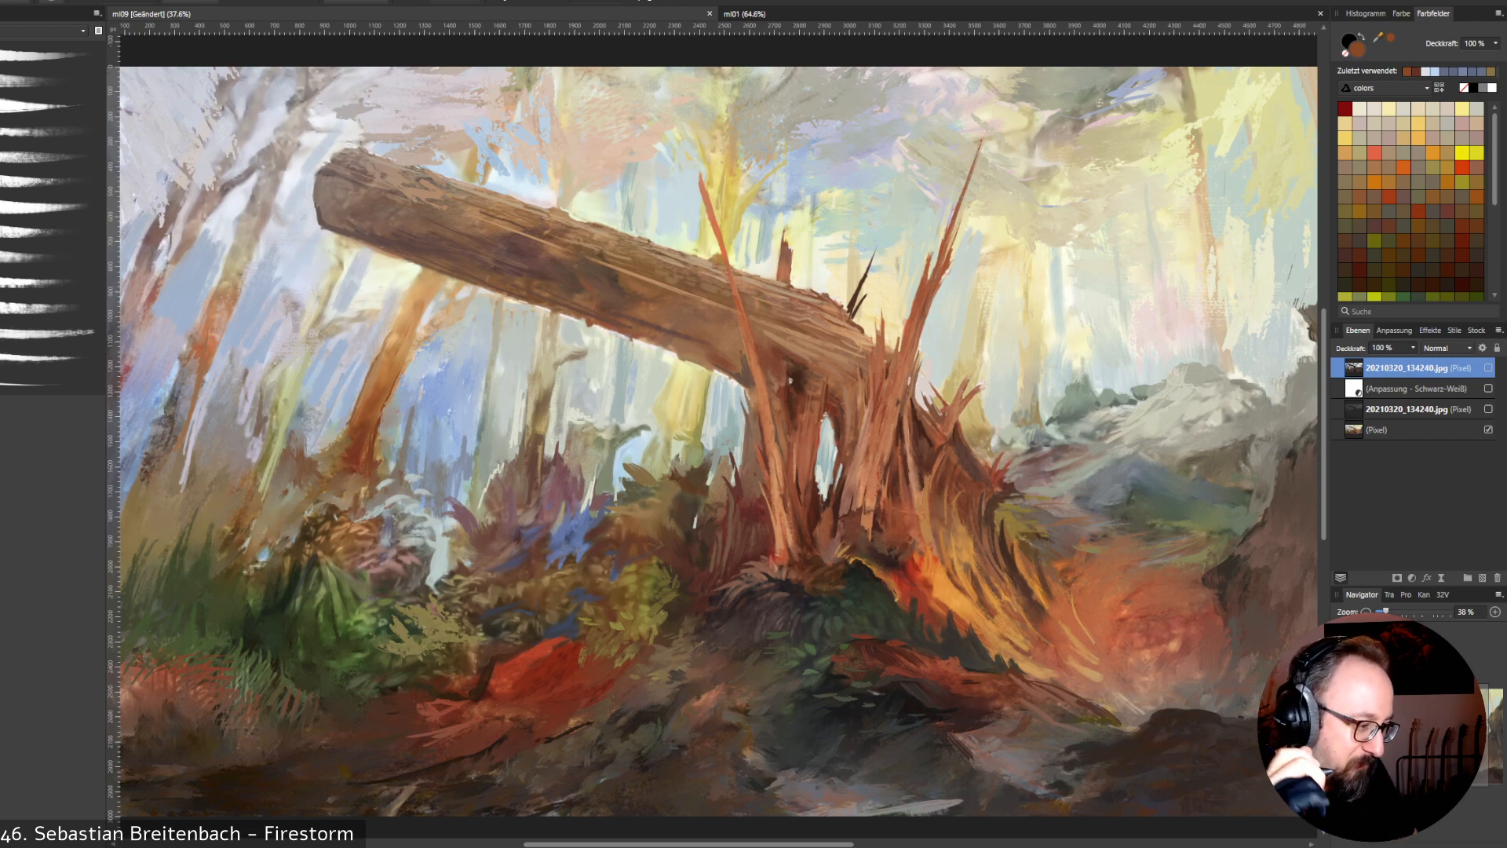
click(814, 13)
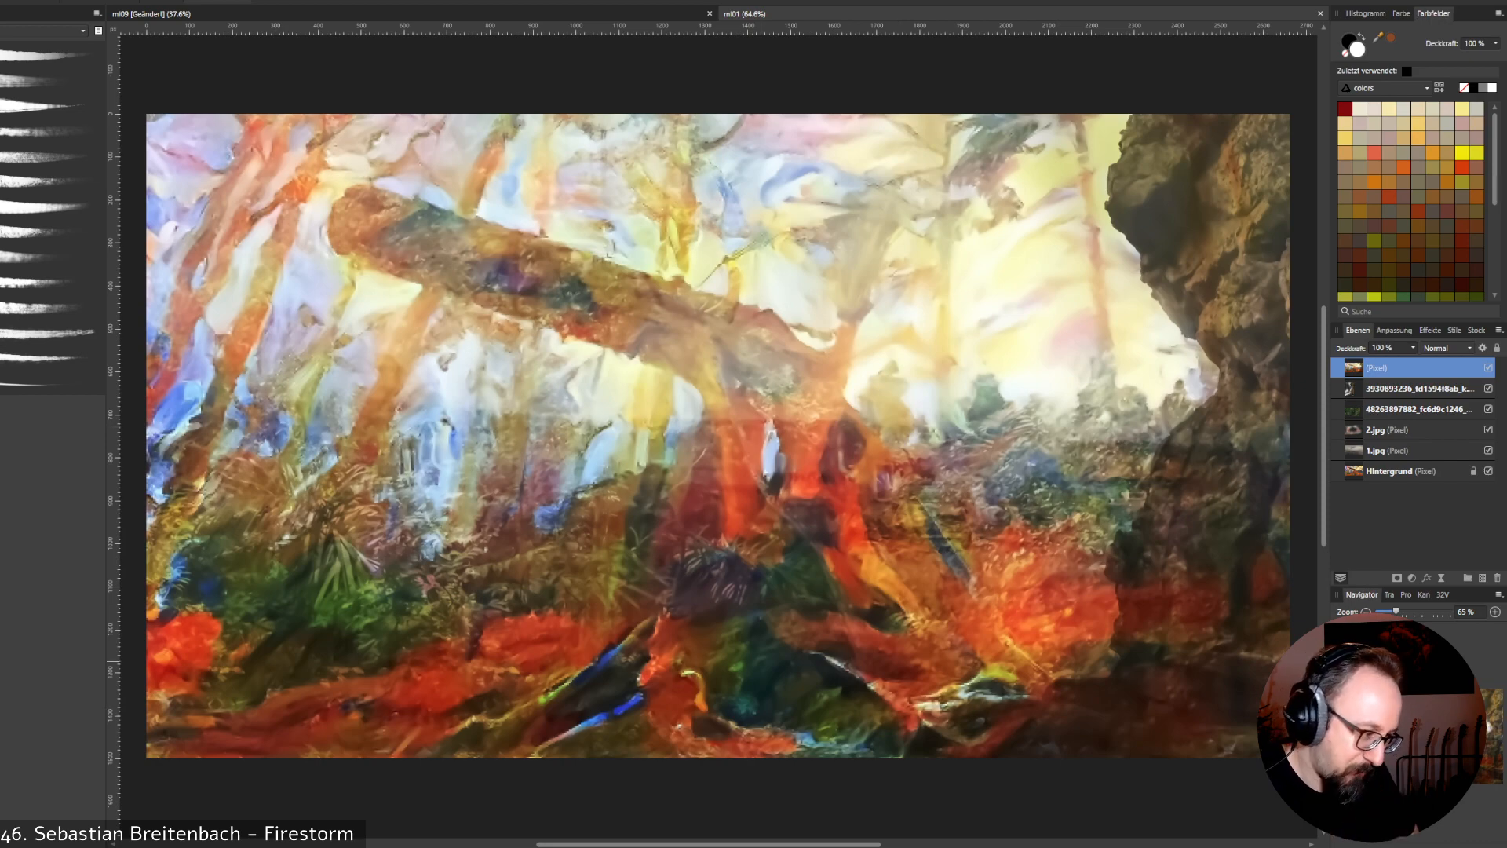
click(471, 14)
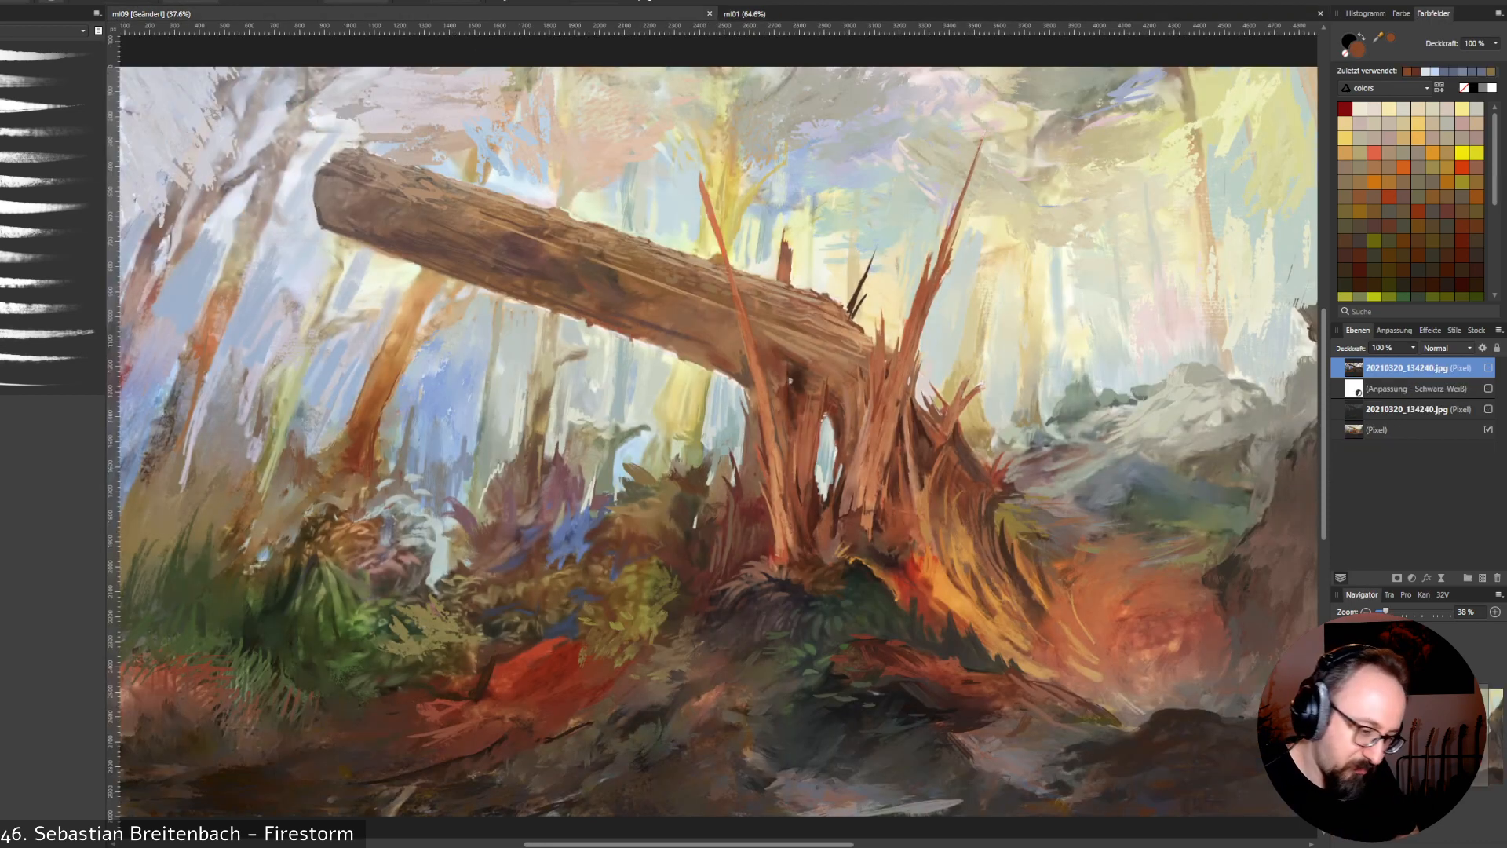
key(ctrl+h)
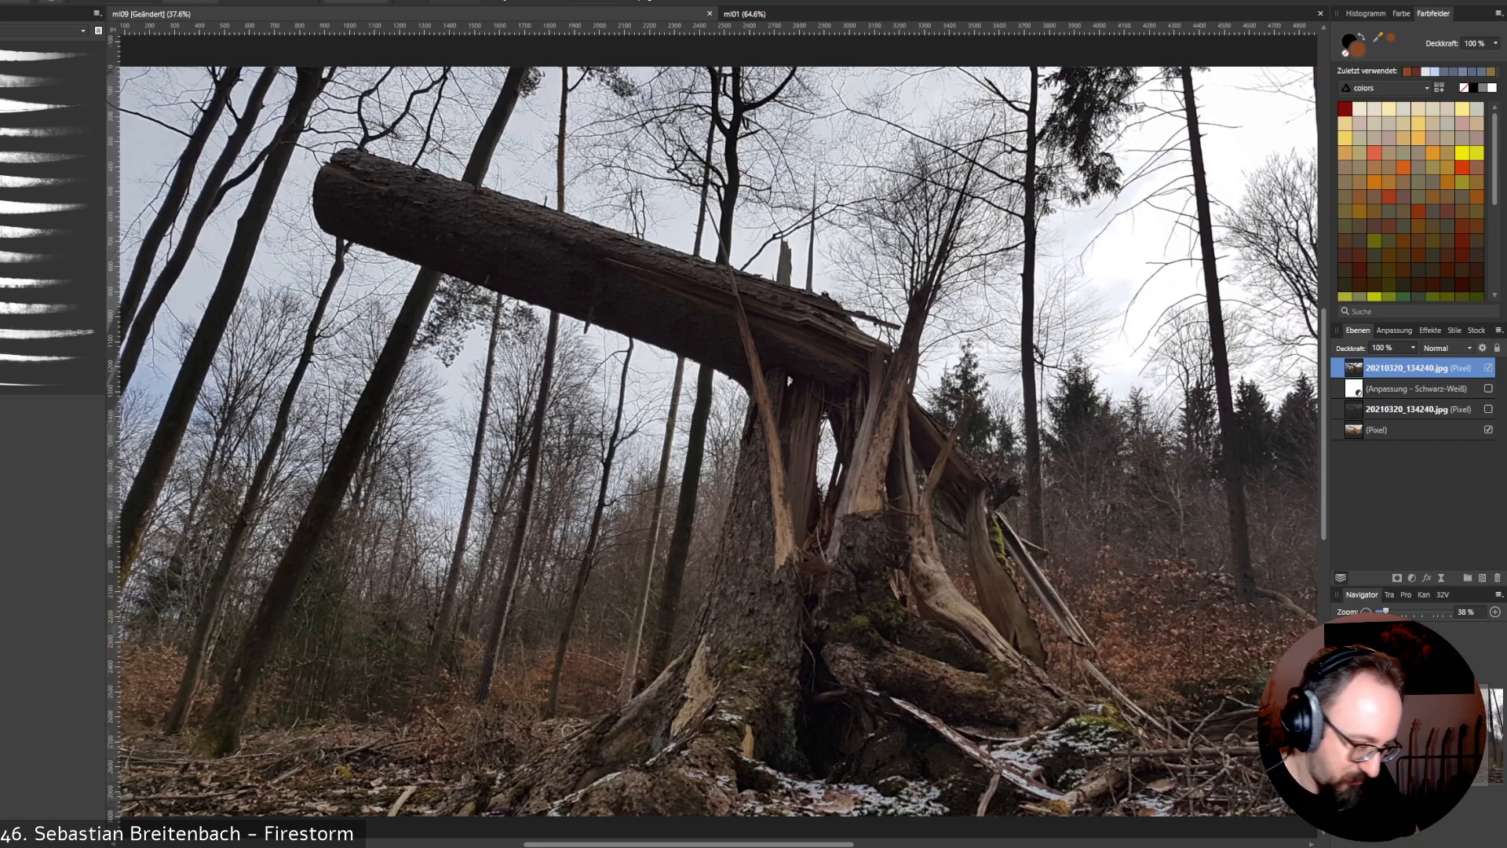
key(ctrl+h)
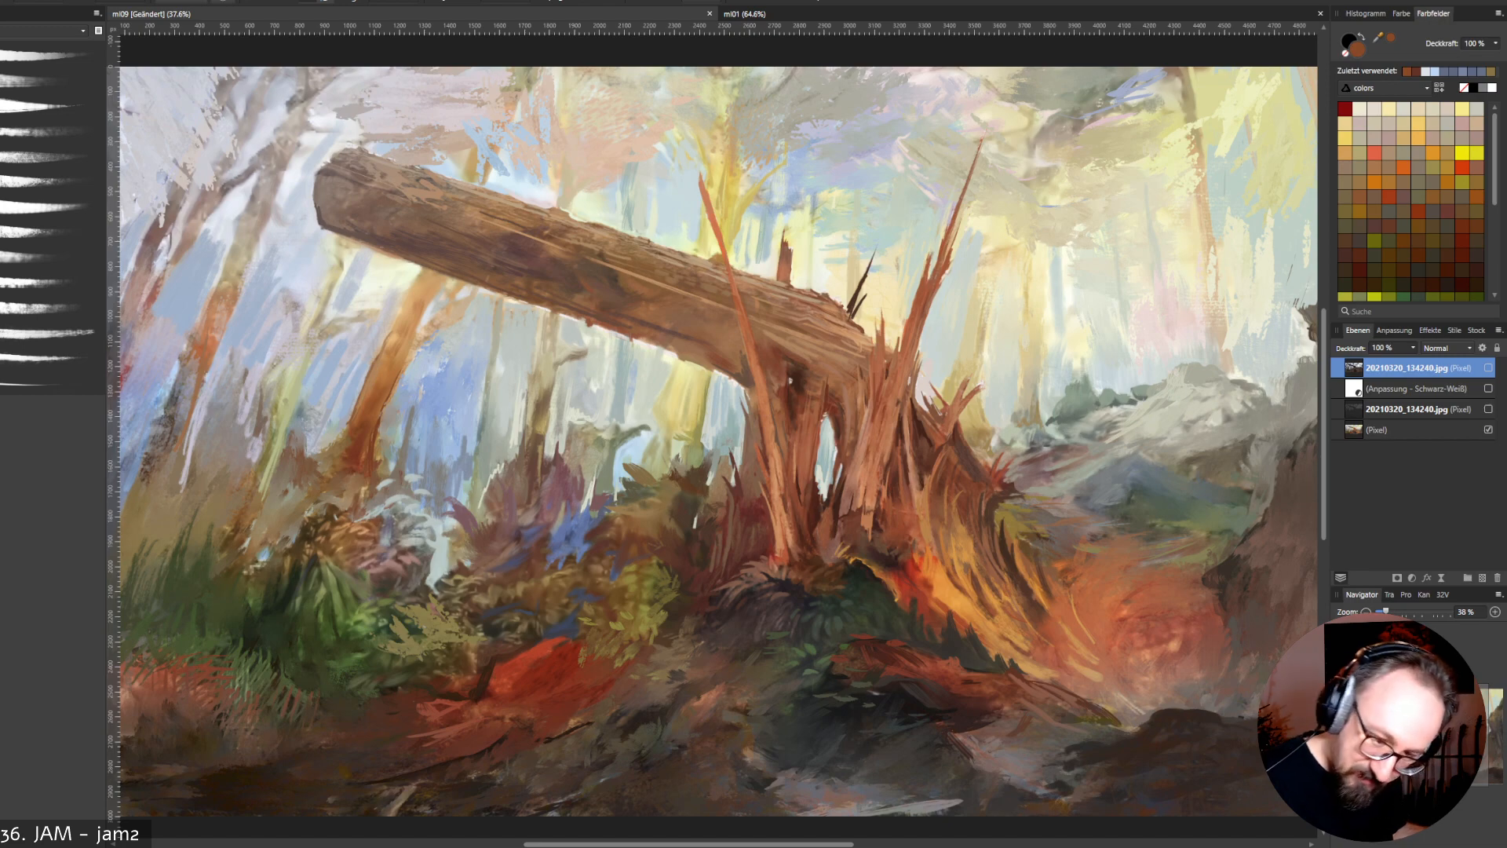
Make the painting's pixel layer active and touch up the undergrowth and ground around the stump's base with colours sampled from the painting.
click(1413, 429)
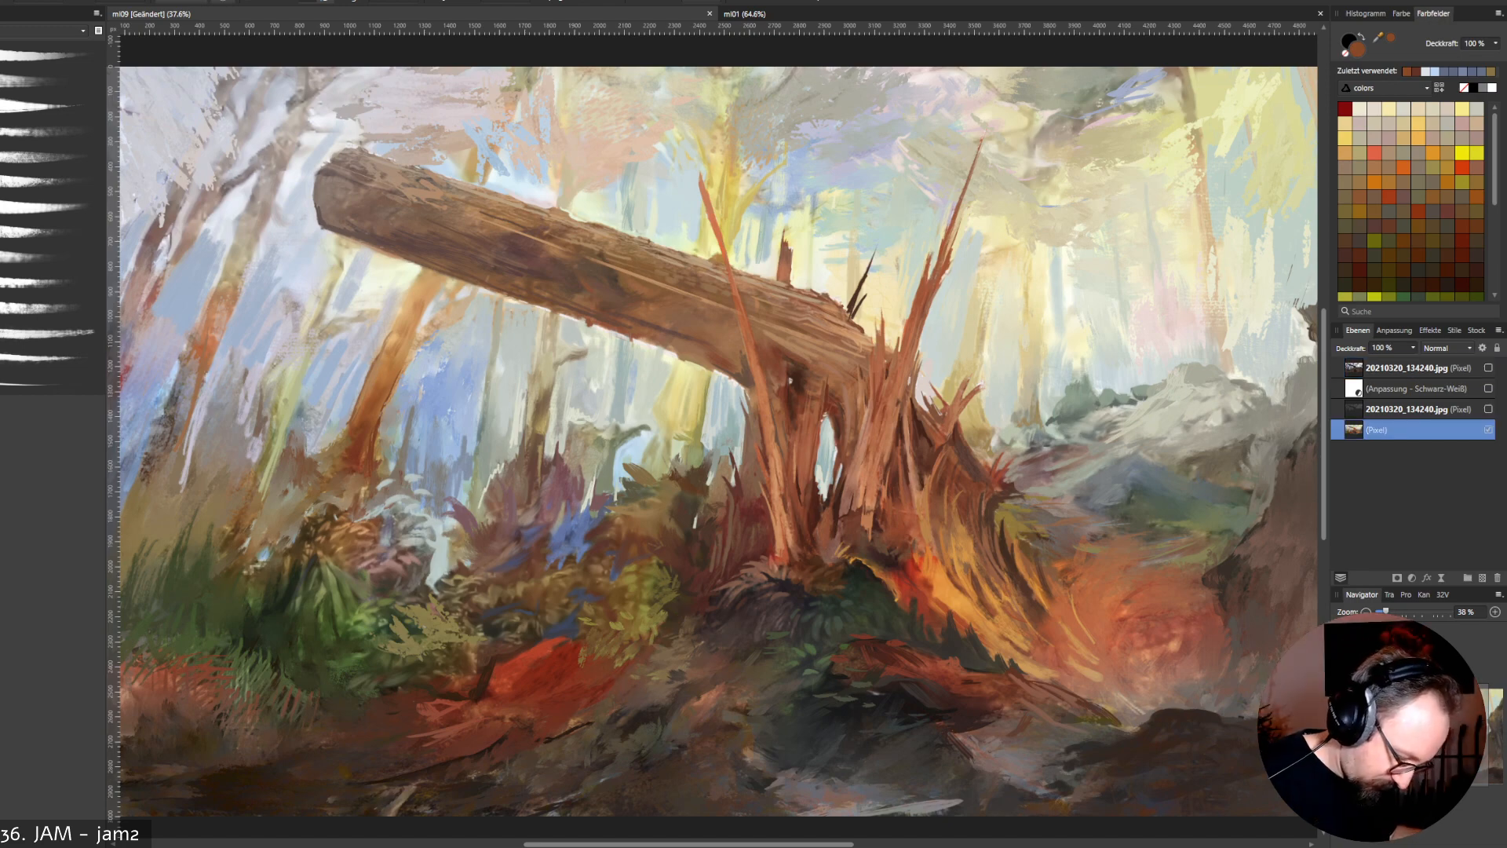
click(1413, 367)
click(1413, 430)
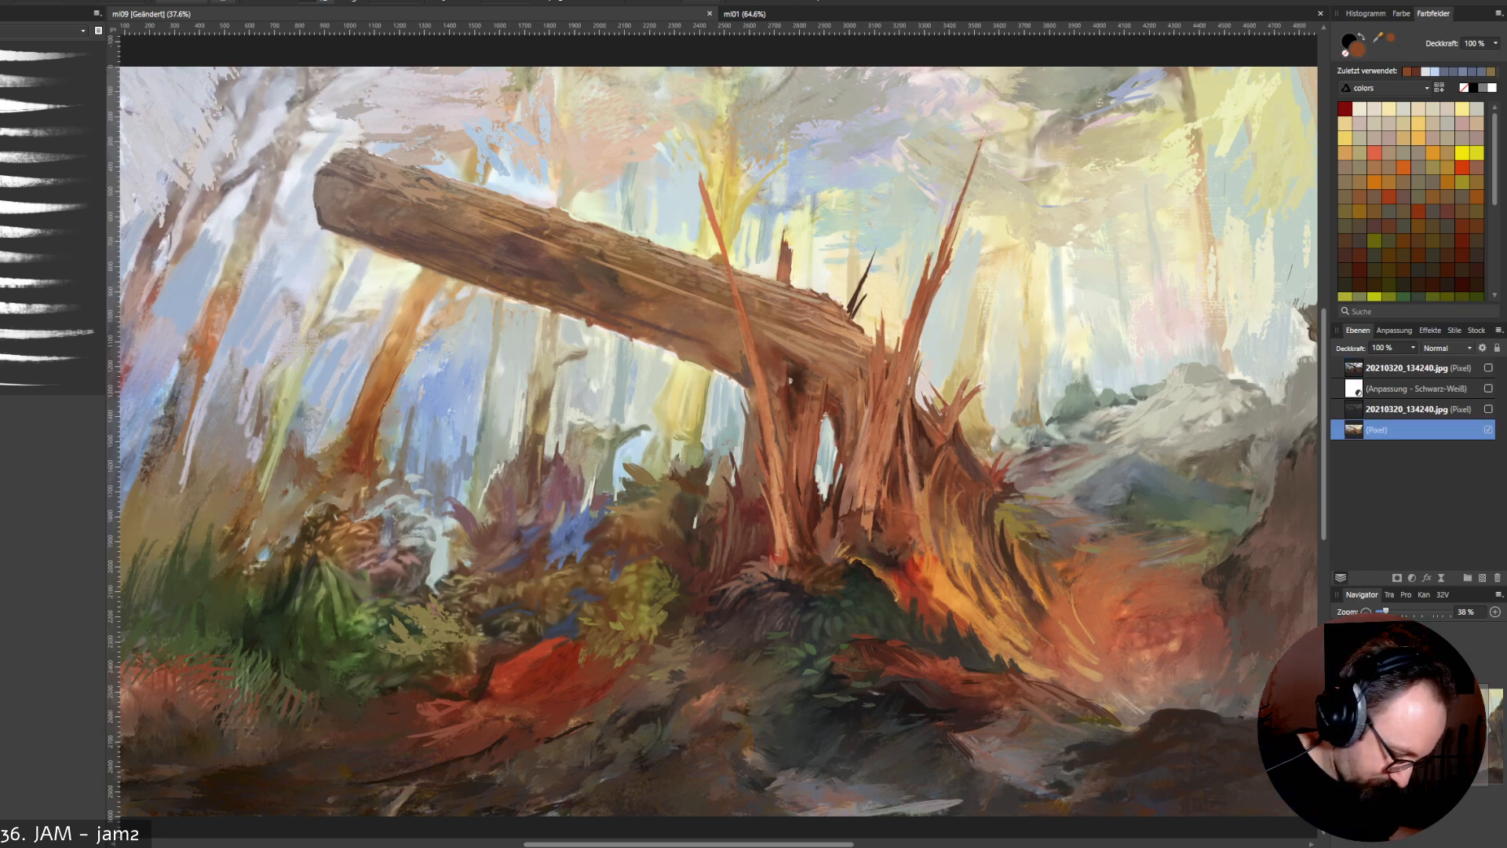
alt+click(664, 636)
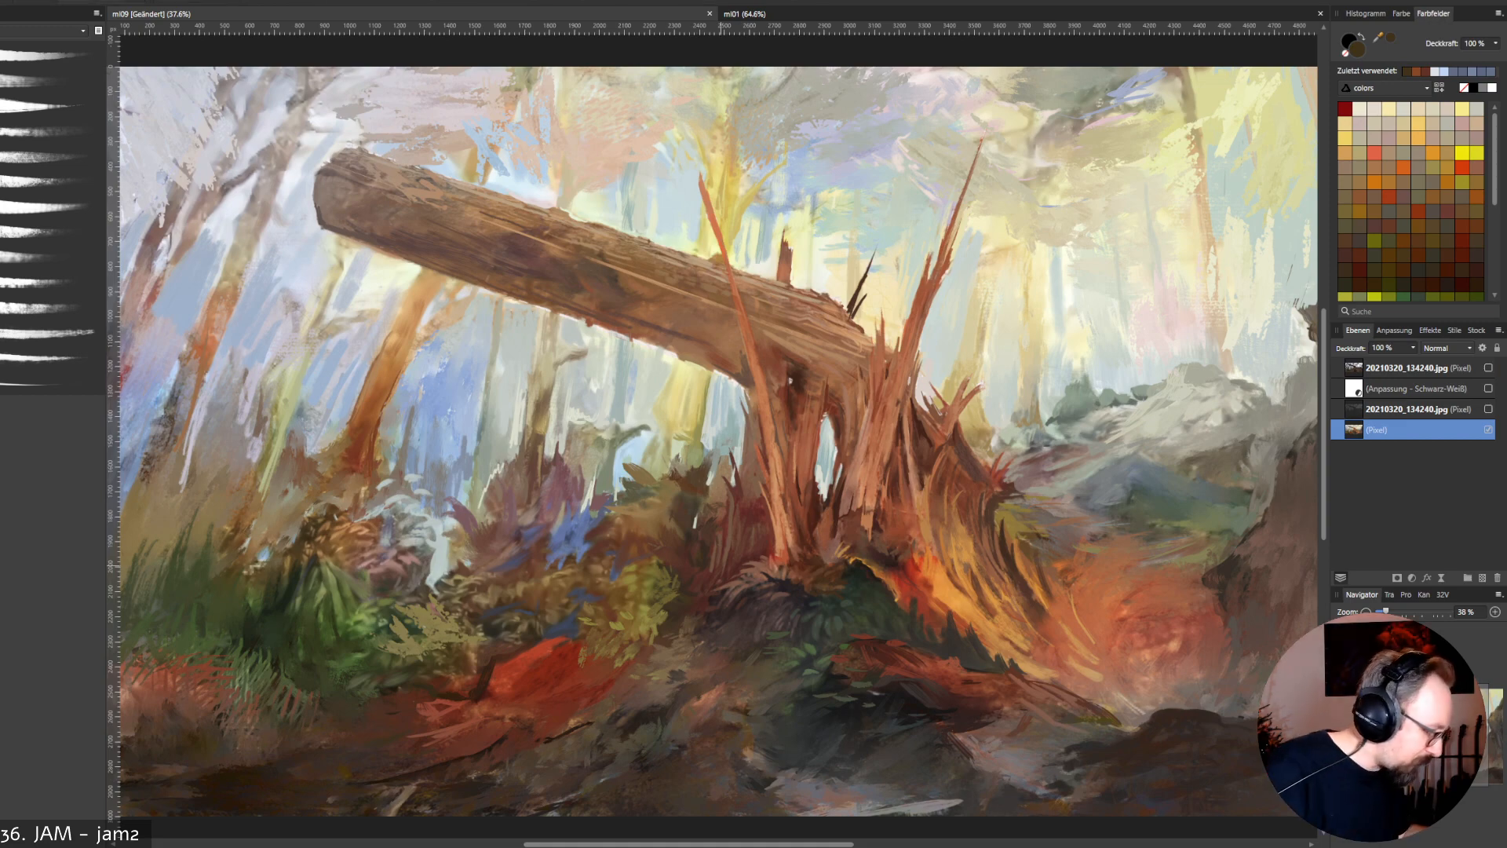
drag(767, 843, 731, 844)
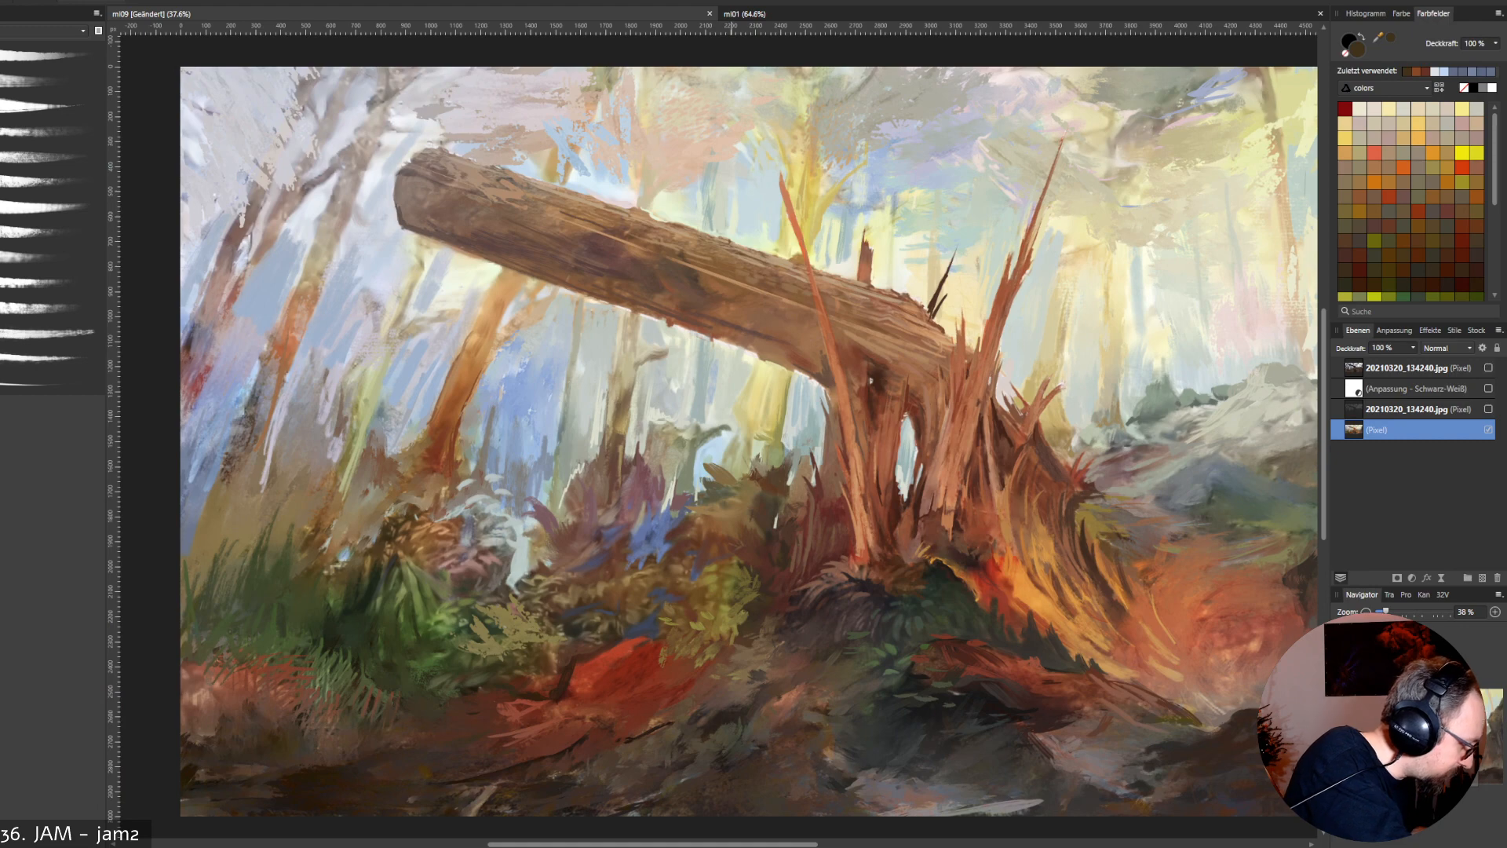
key(ctrl+plus)
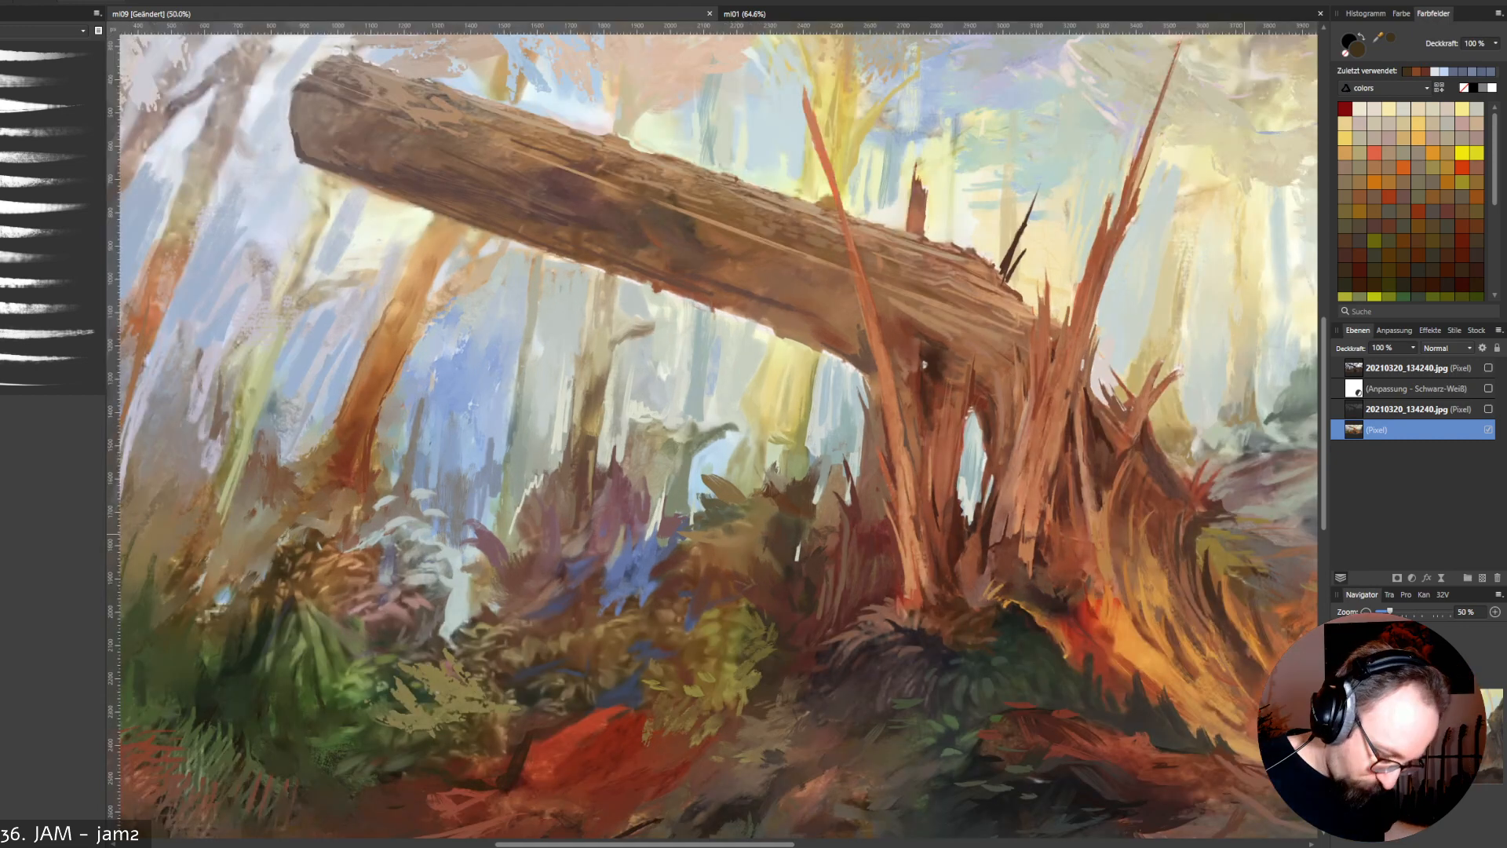
drag(1324, 494, 1324, 511)
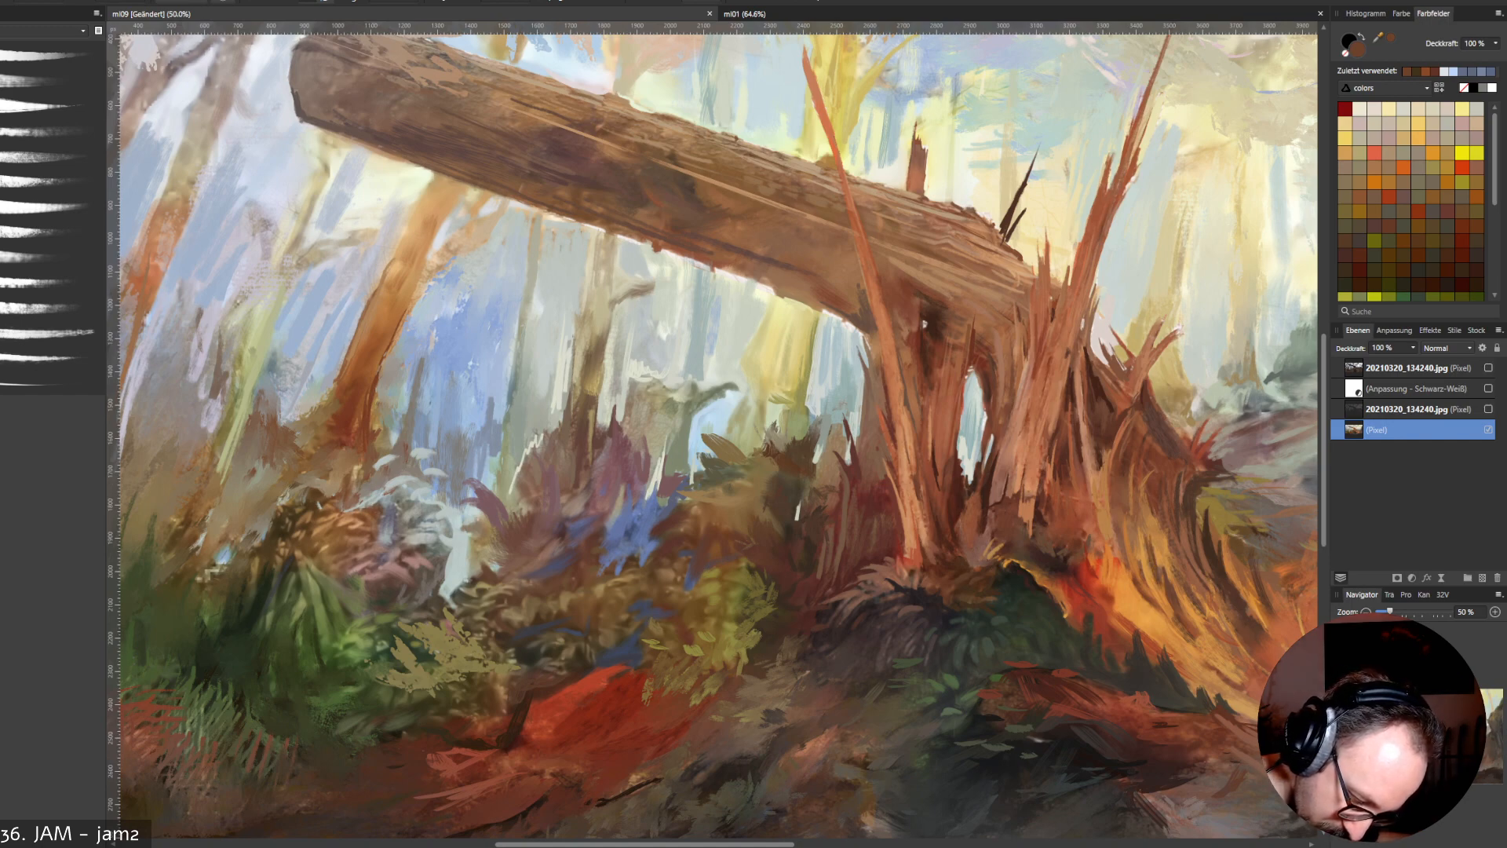
alt+click(1156, 557)
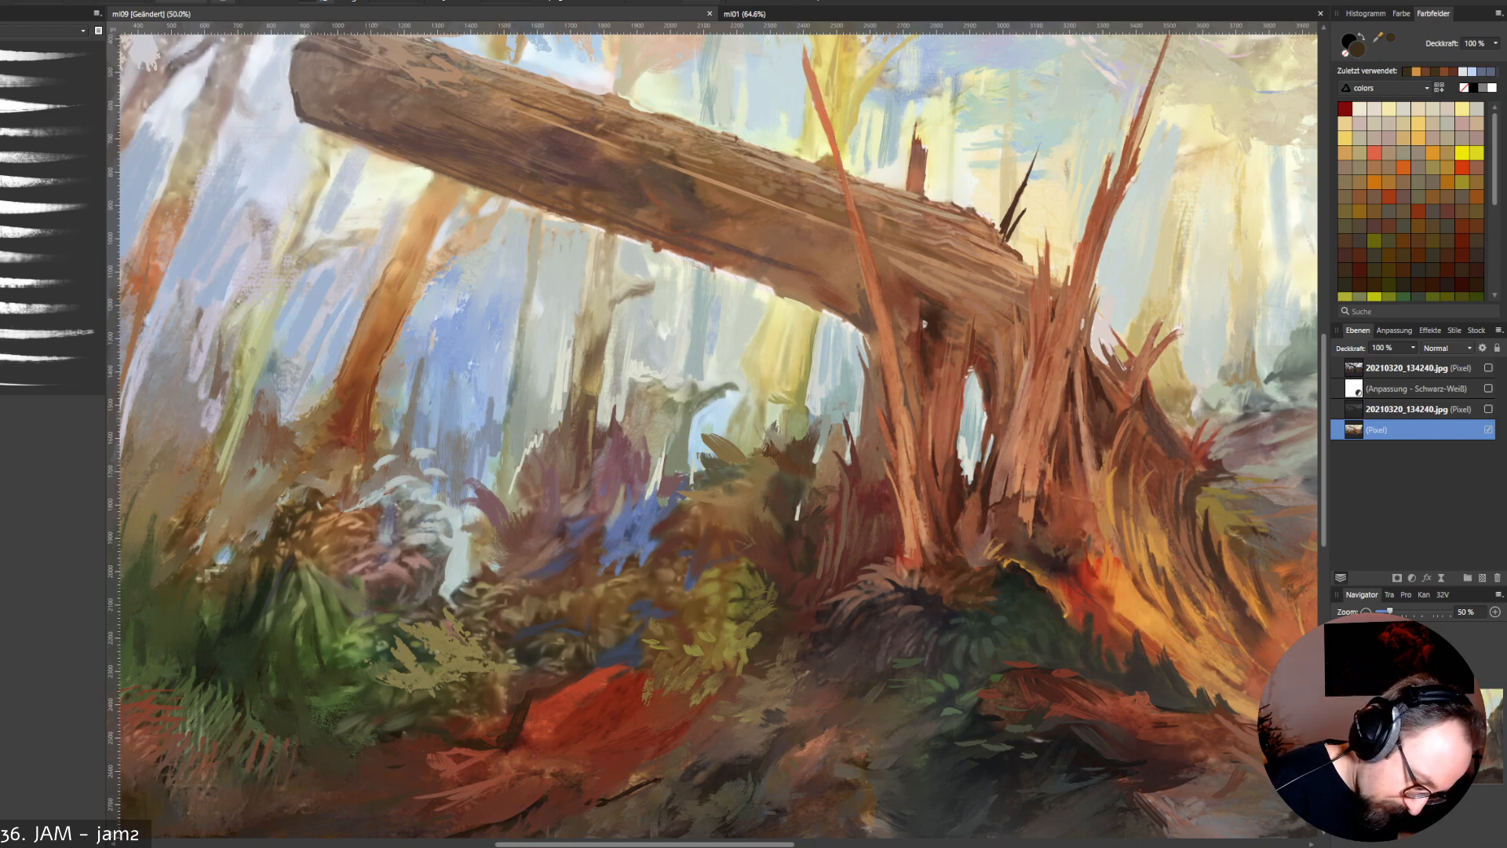
Paint individual leaves along the edge of the yellow-green bush beside the stump, using sampled olive and dark brown tones.
alt+click(736, 597)
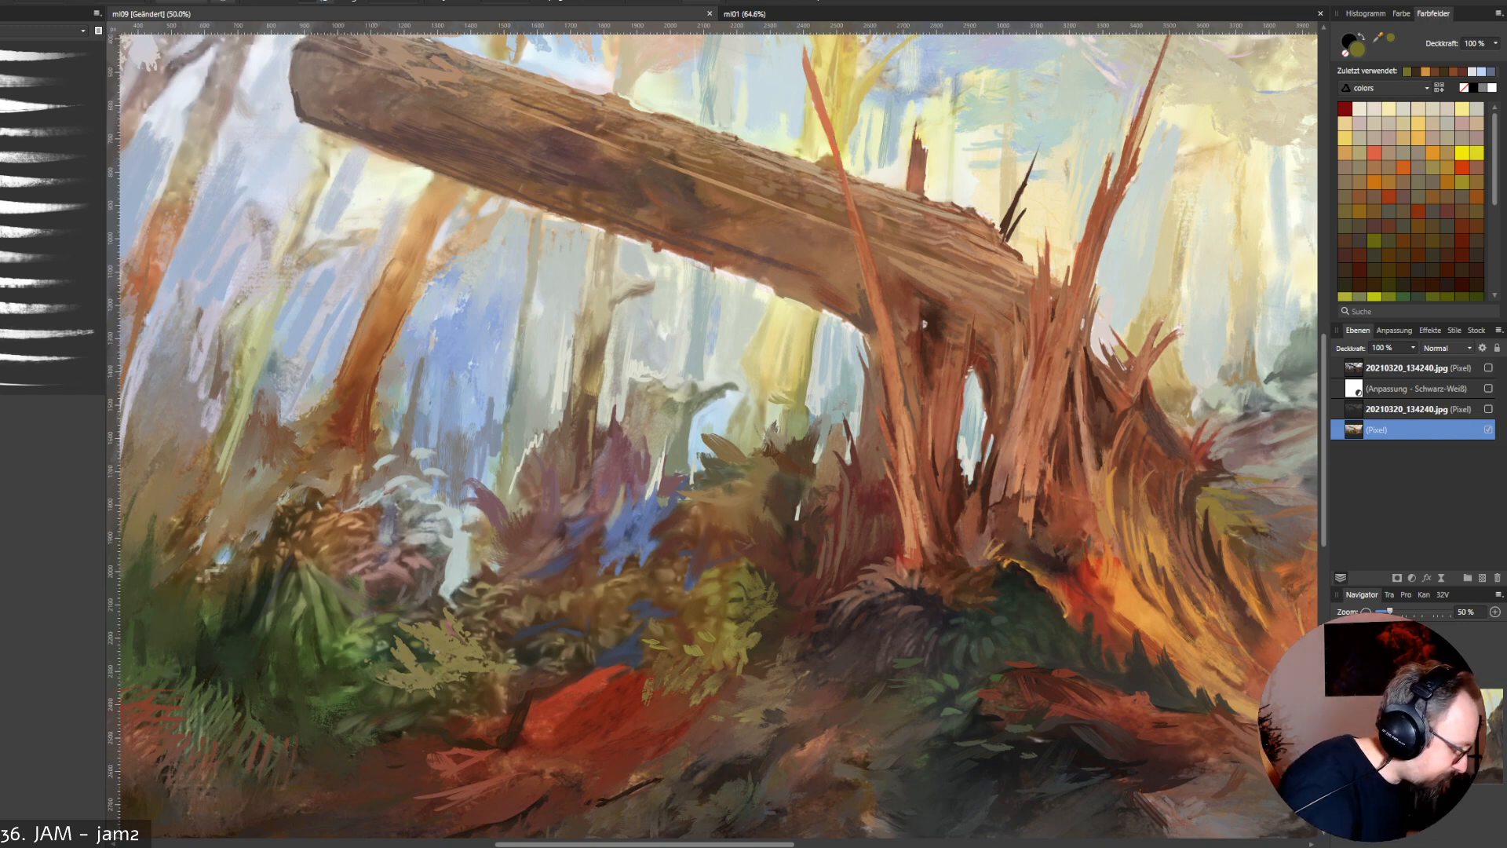
alt+click(762, 636)
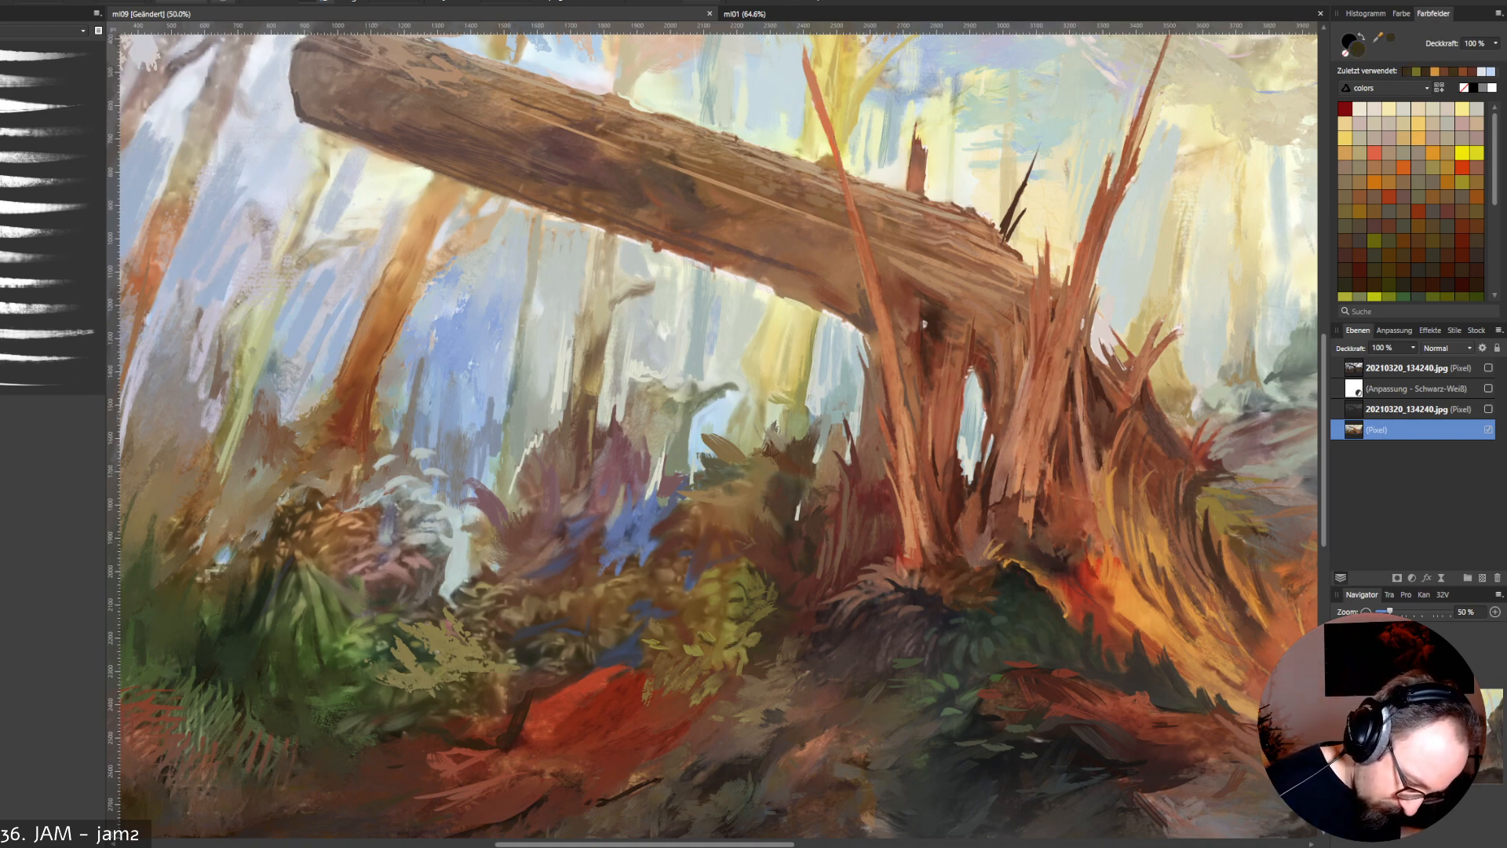
alt+click(766, 623)
click(766, 624)
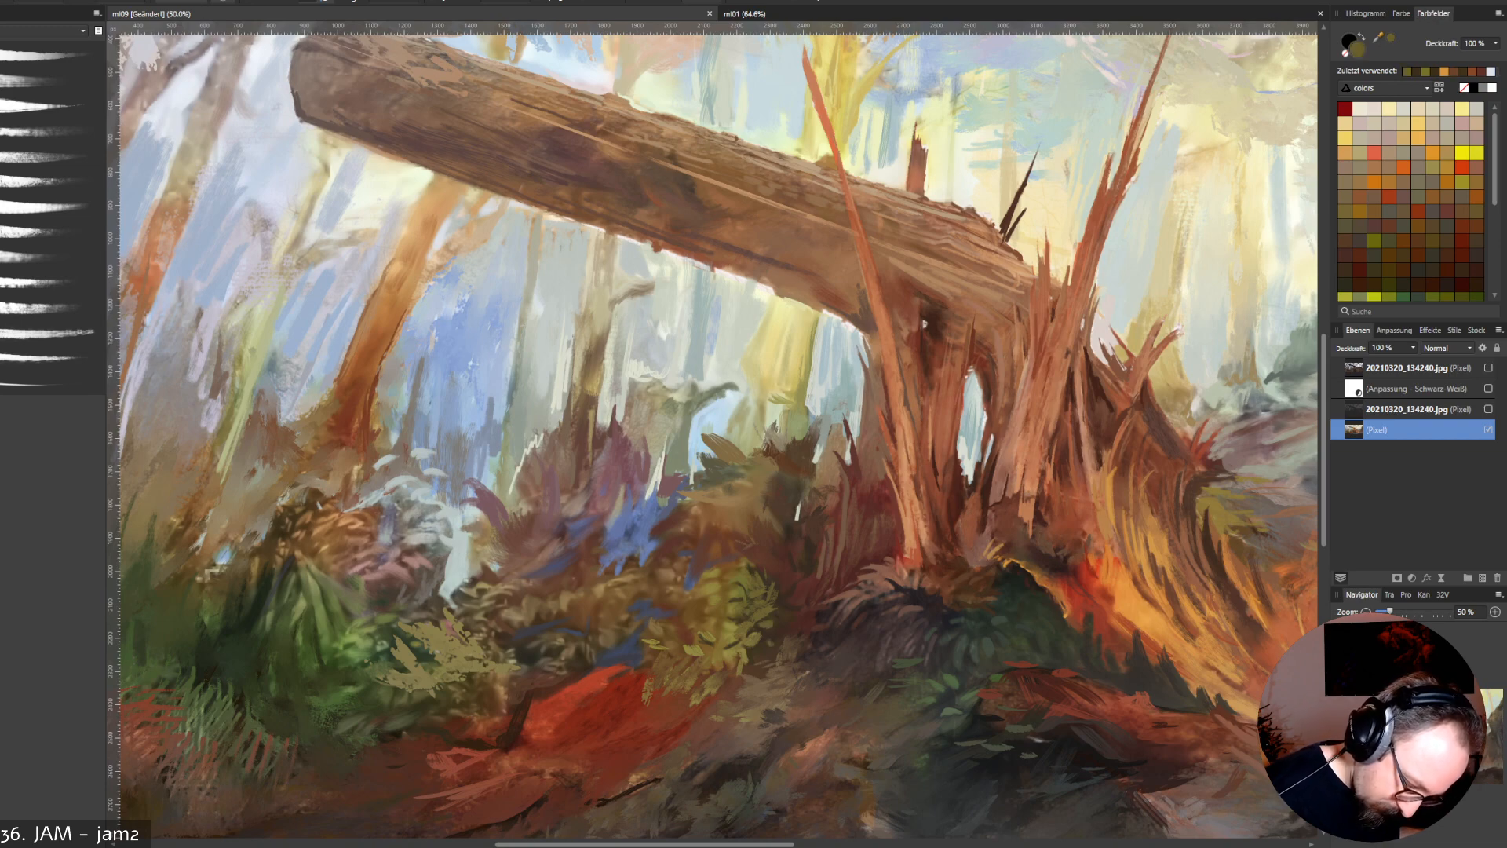
alt+click(769, 657)
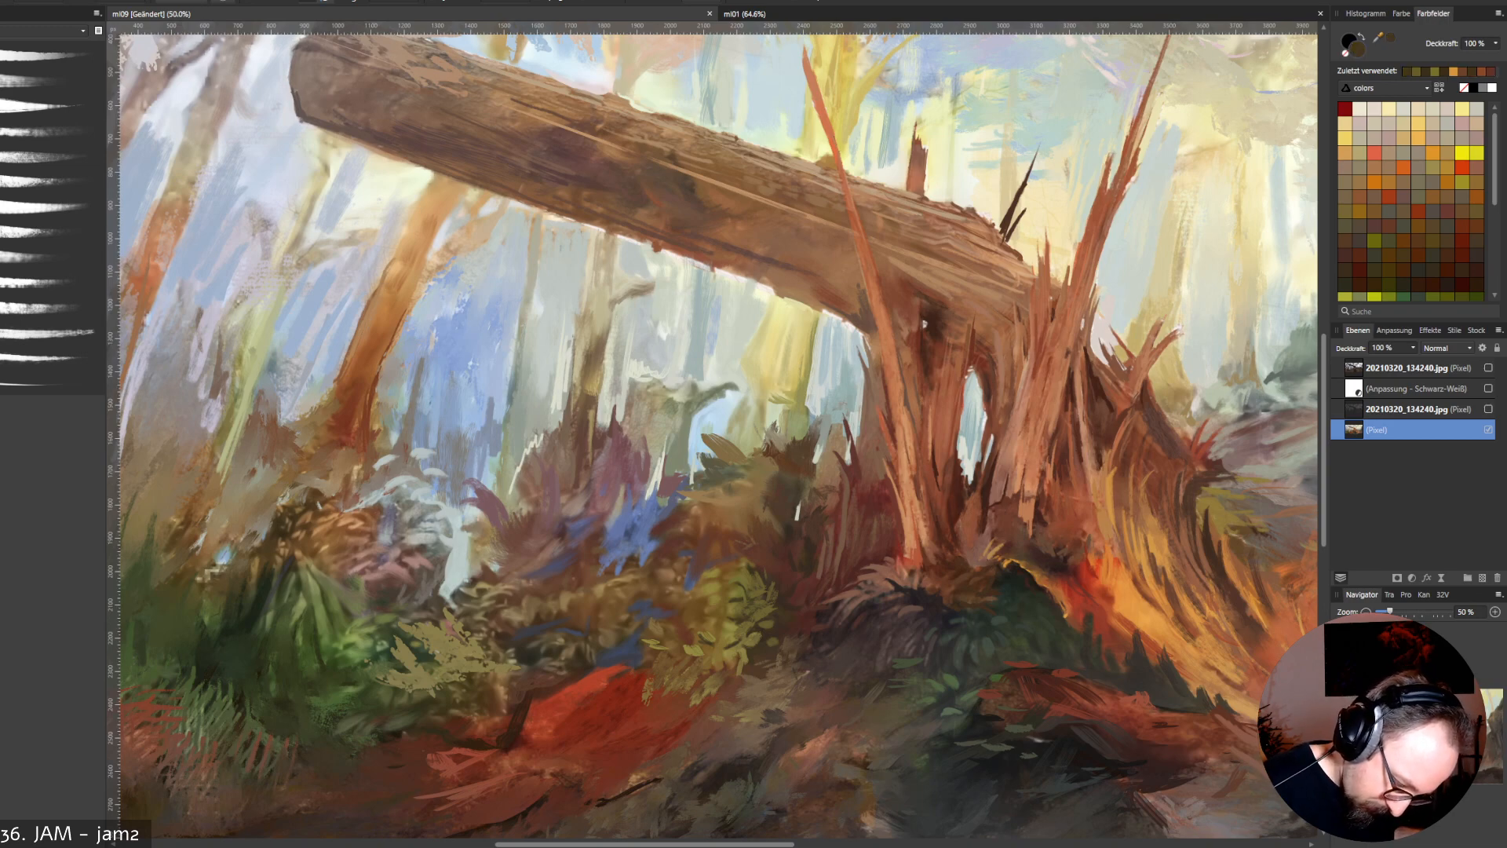
alt+click(746, 543)
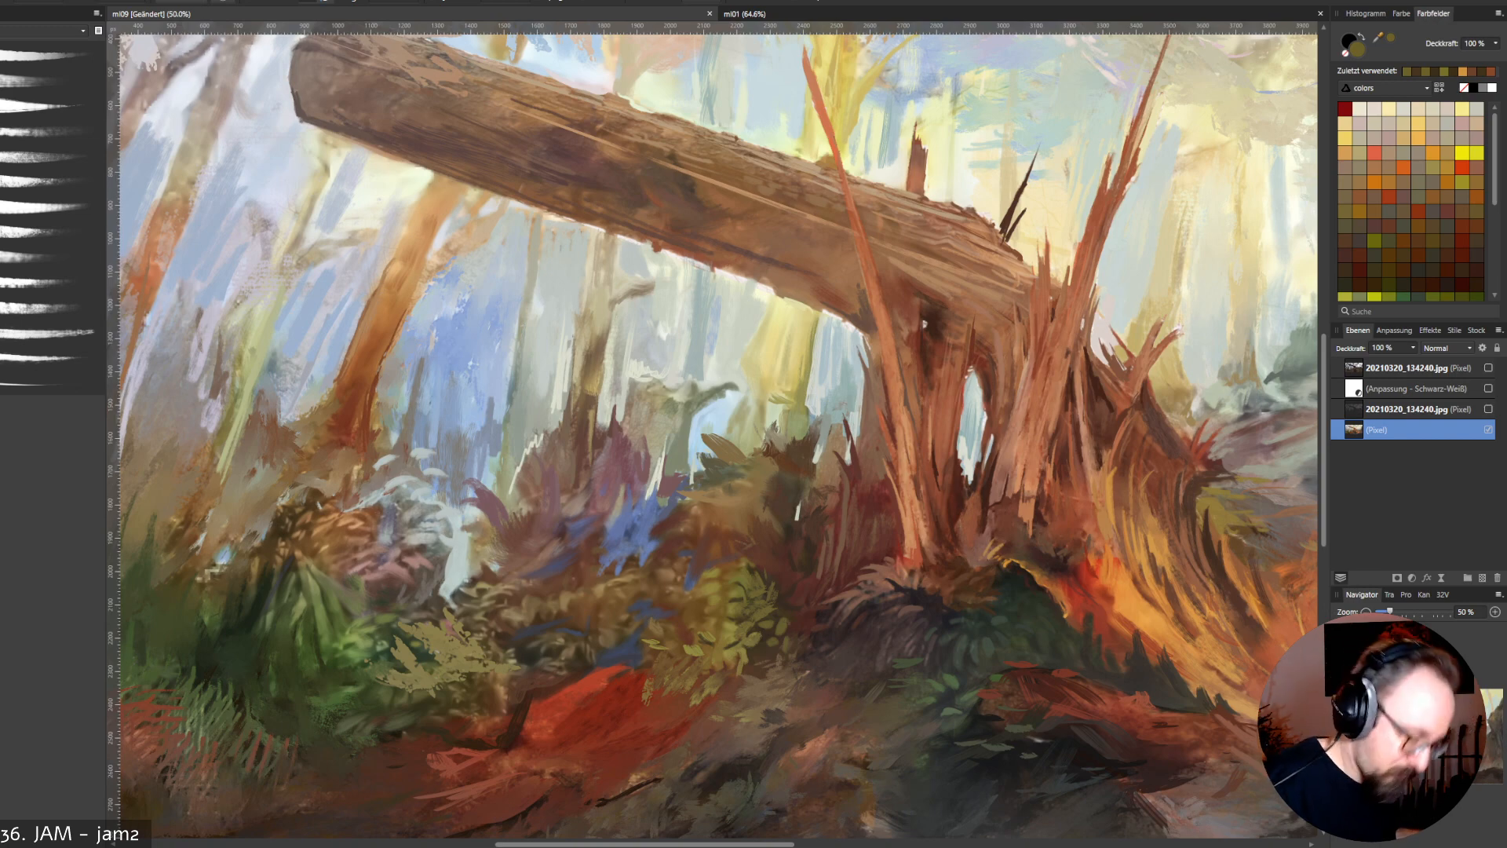
alt+click(783, 609)
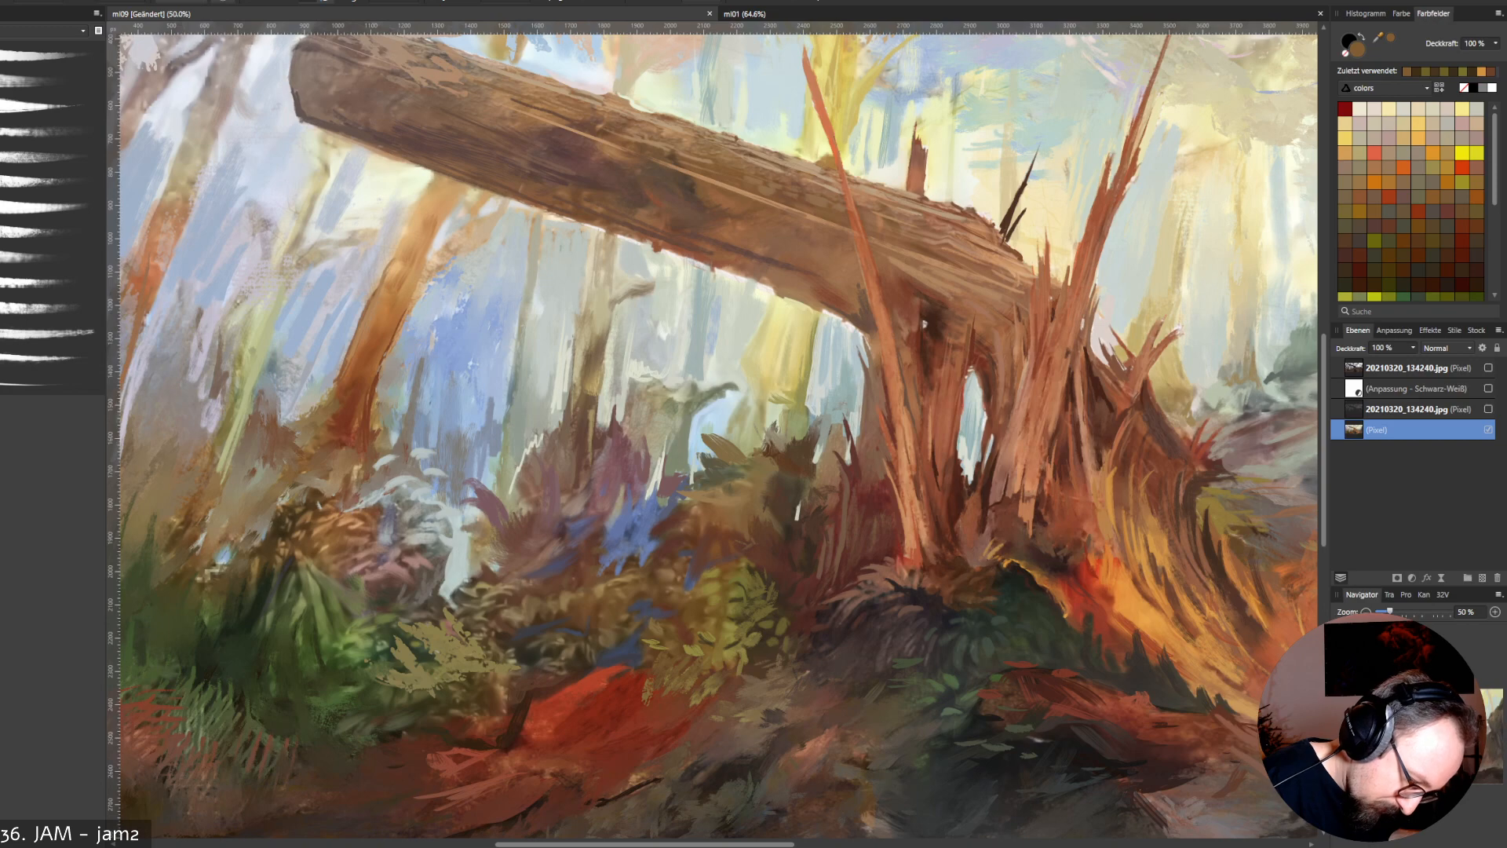
Add strokes to the reddish grasses at the stump's foot and refine the yellow-green bush with sampled tones.
alt+click(778, 538)
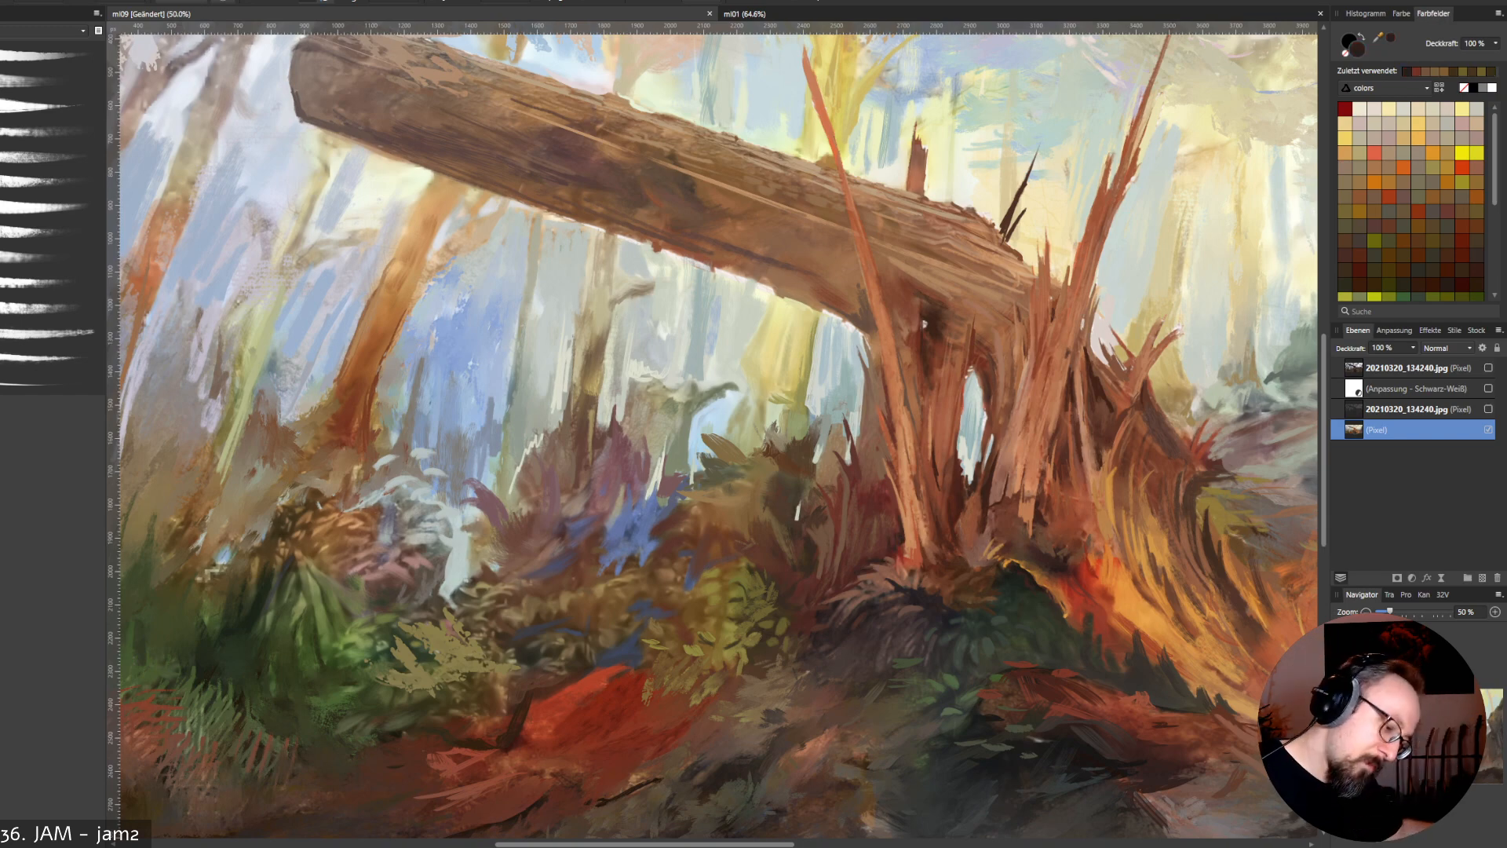
mouse_move(887, 540)
mouse_down()
mouse_move(896, 518)
mouse_move(869, 520)
mouse_up()
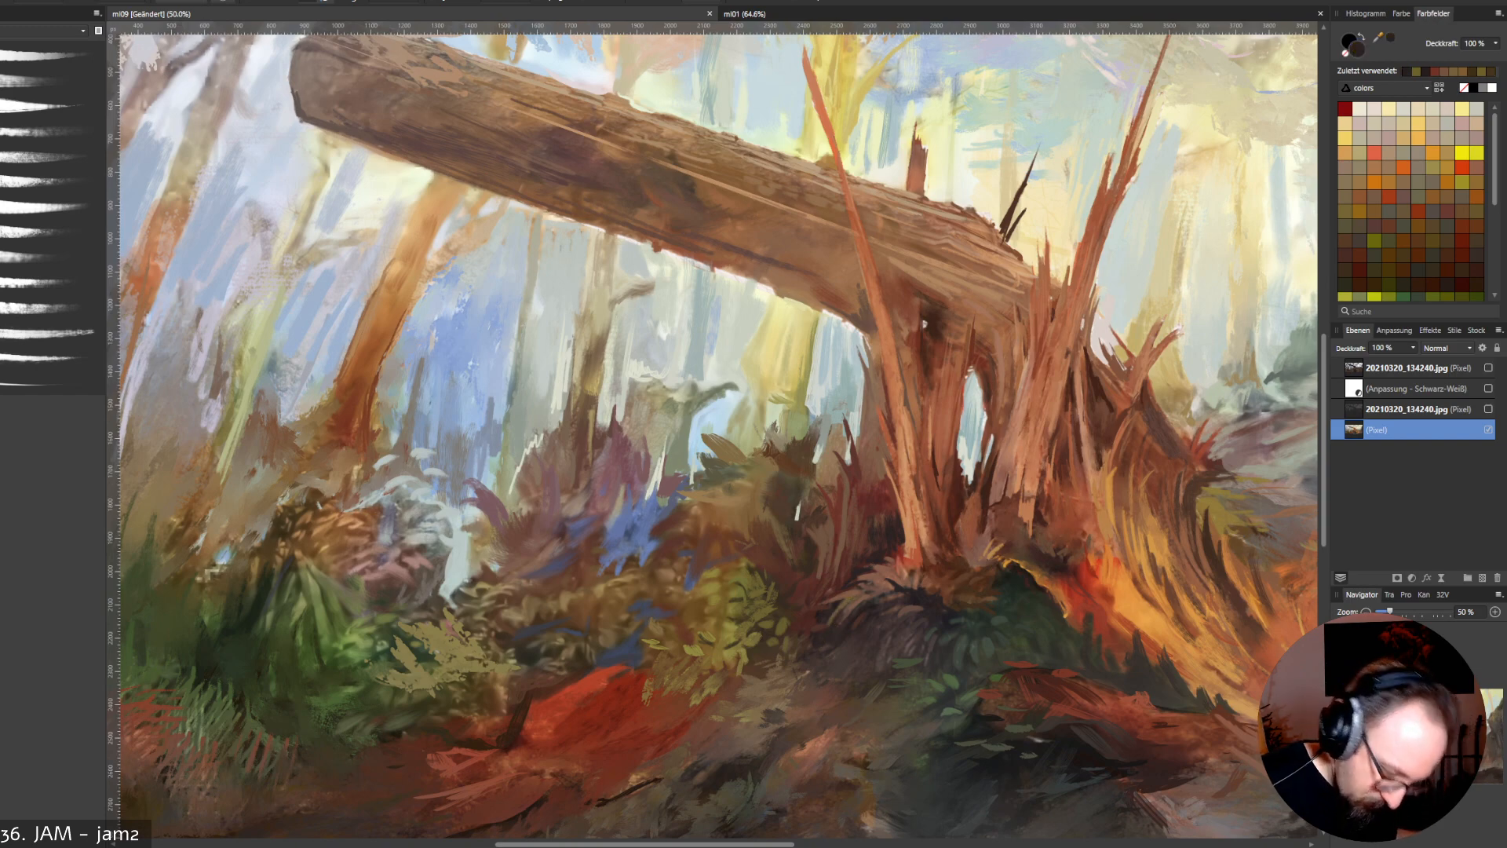
alt+click(762, 610)
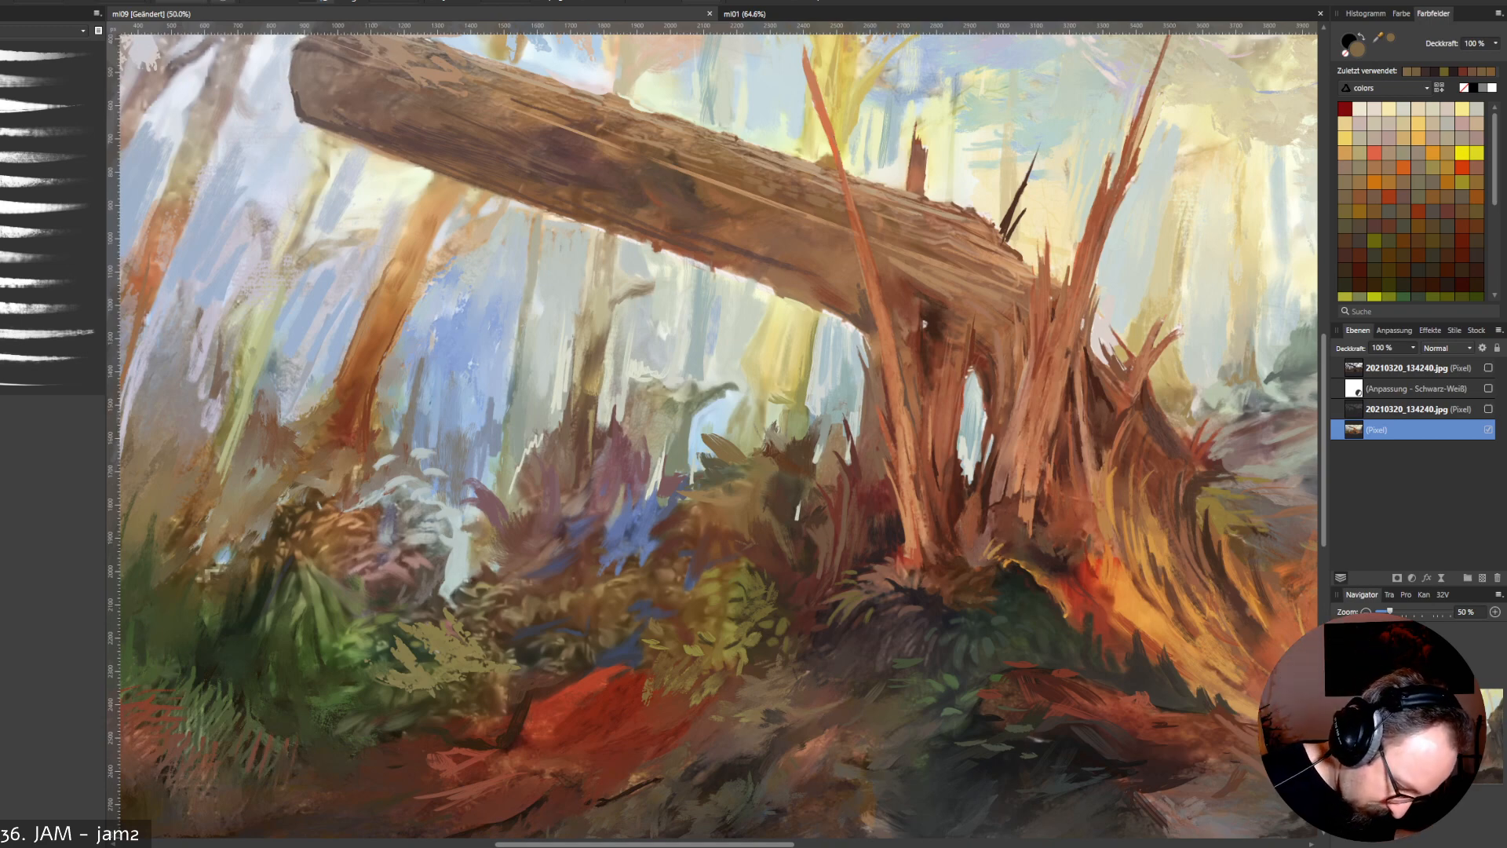
alt+click(728, 633)
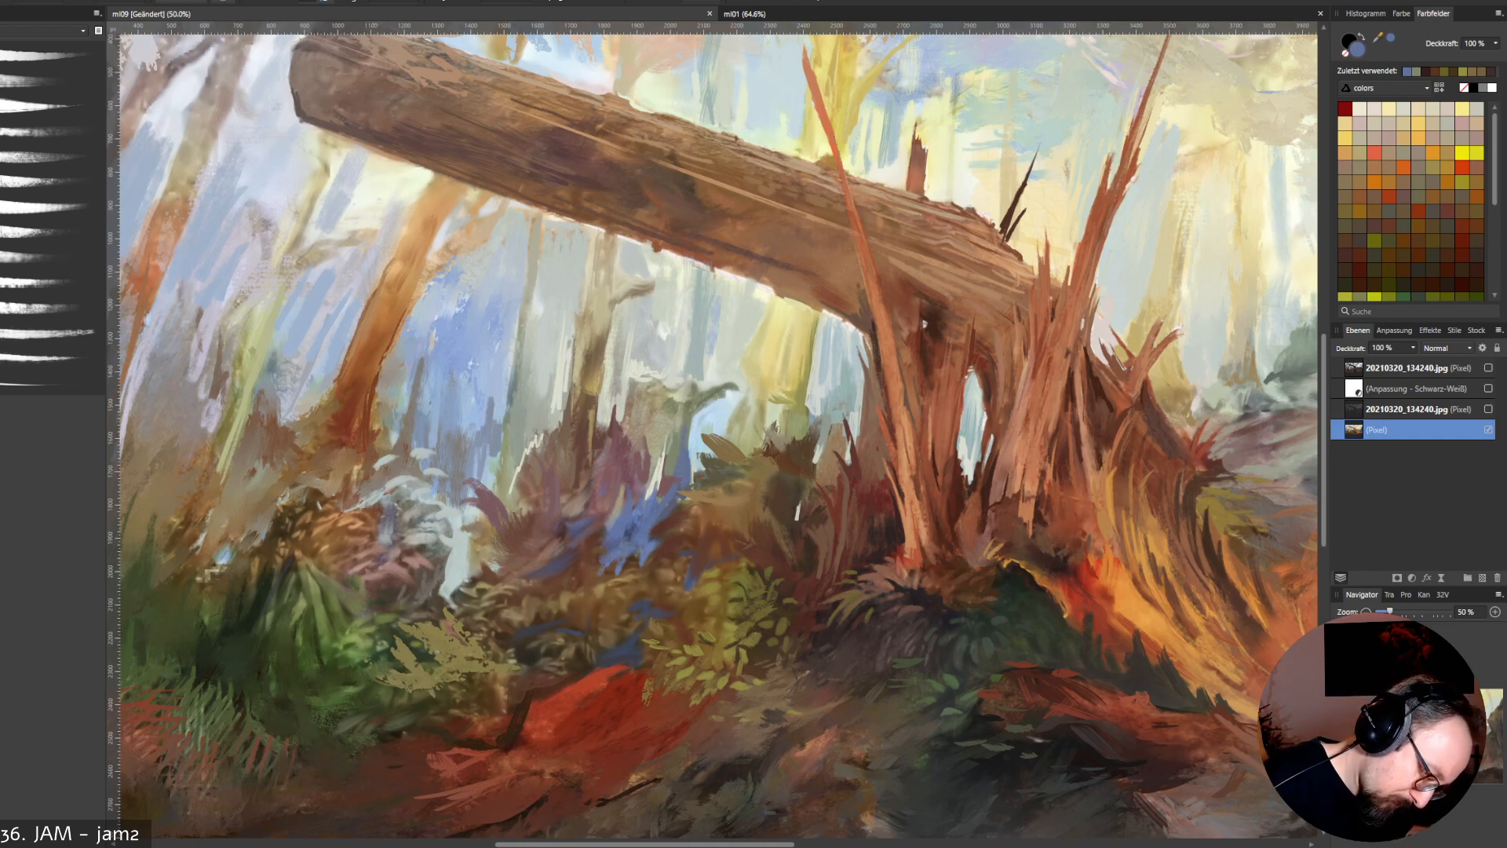
Refine the bluish background below the distant branch, between the purple plants and the fern, with sampled pale and blue tones.
alt+click(660, 391)
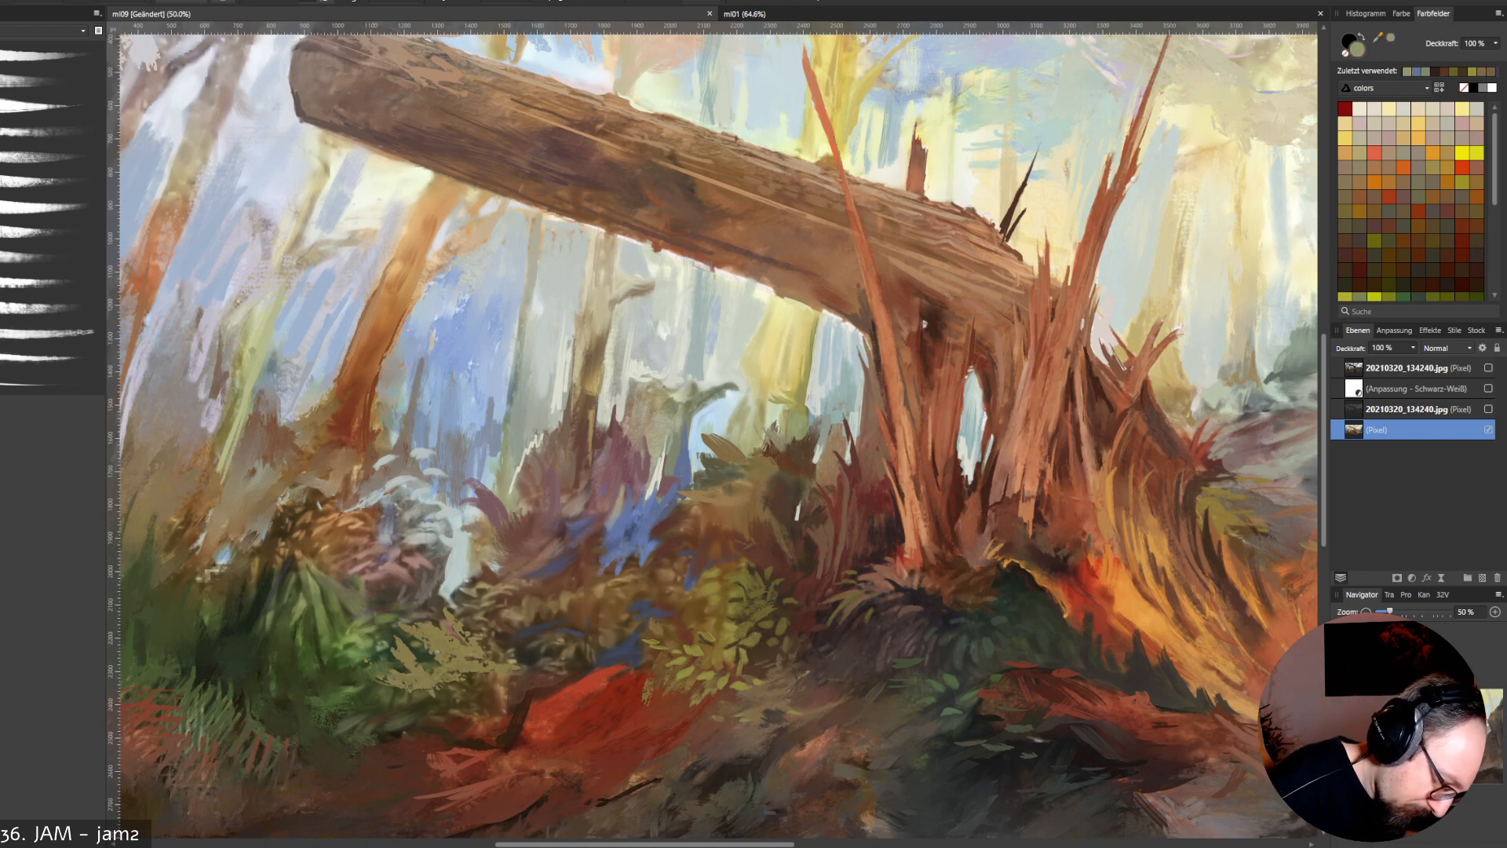
alt+click(652, 388)
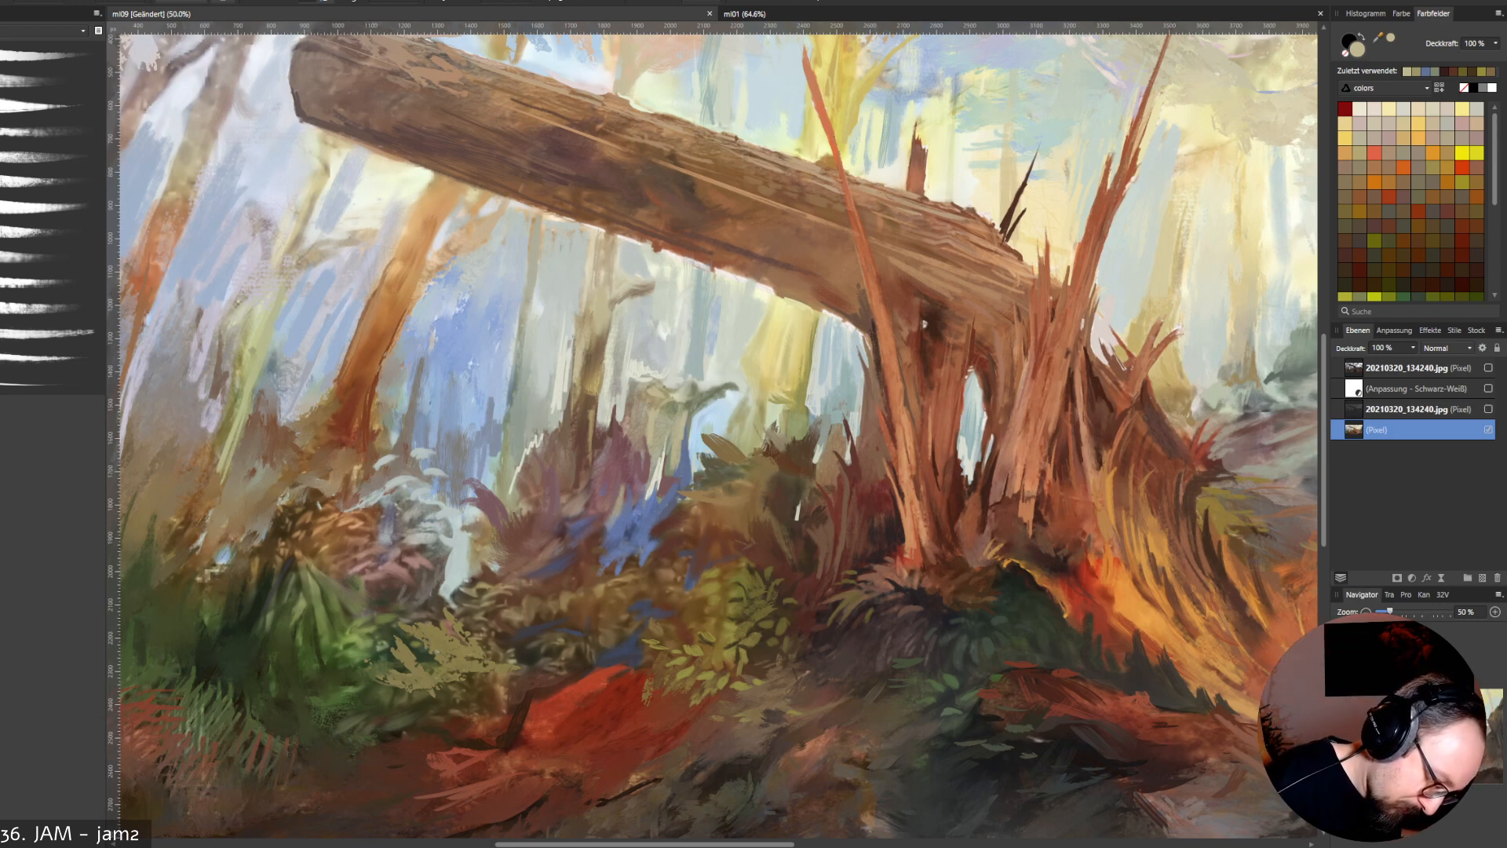
alt+click(704, 424)
drag(690, 477, 690, 461)
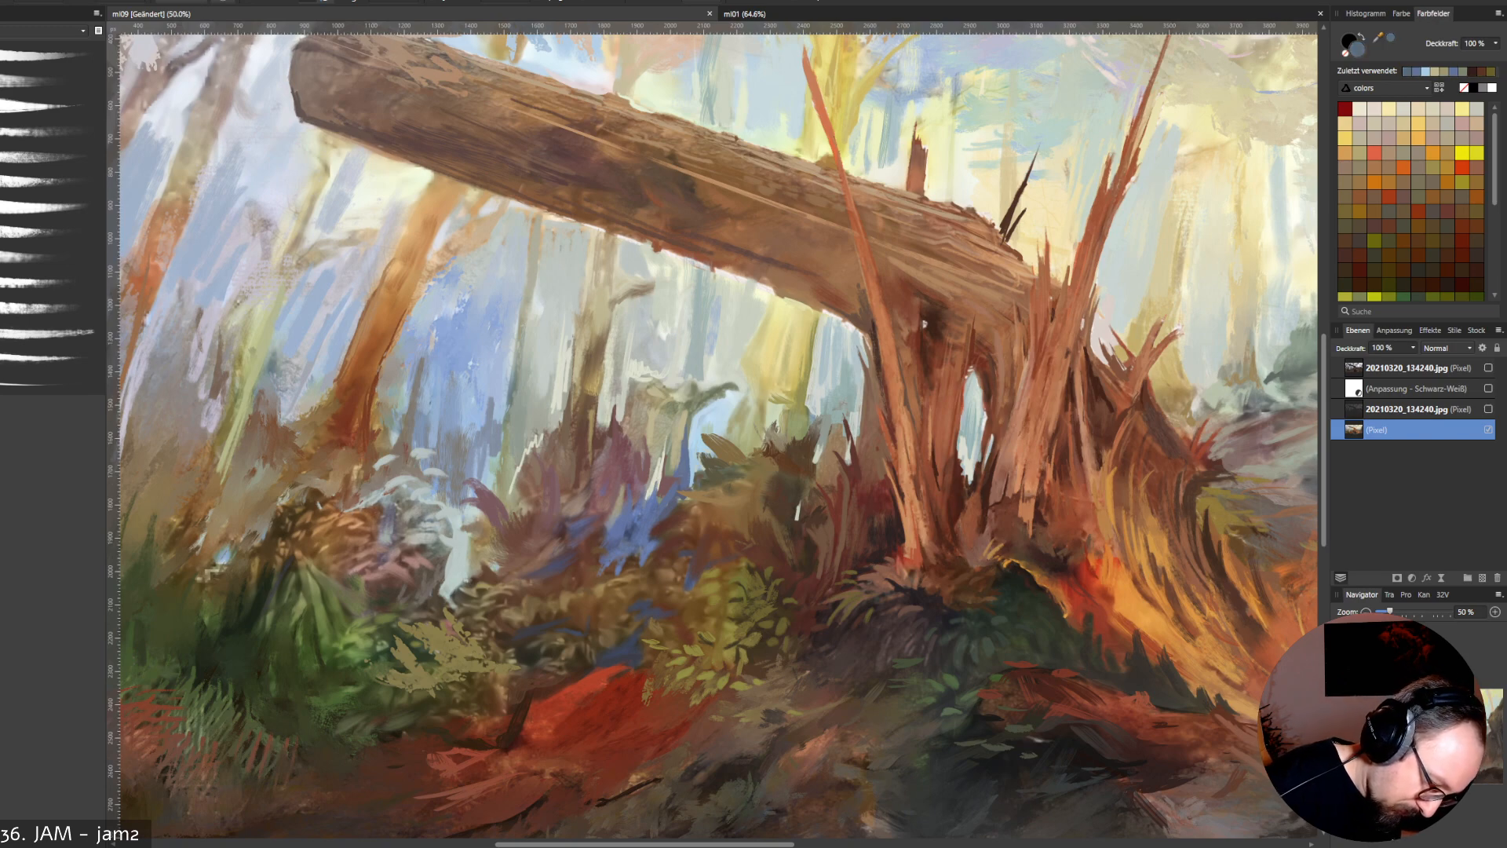
alt+click(715, 420)
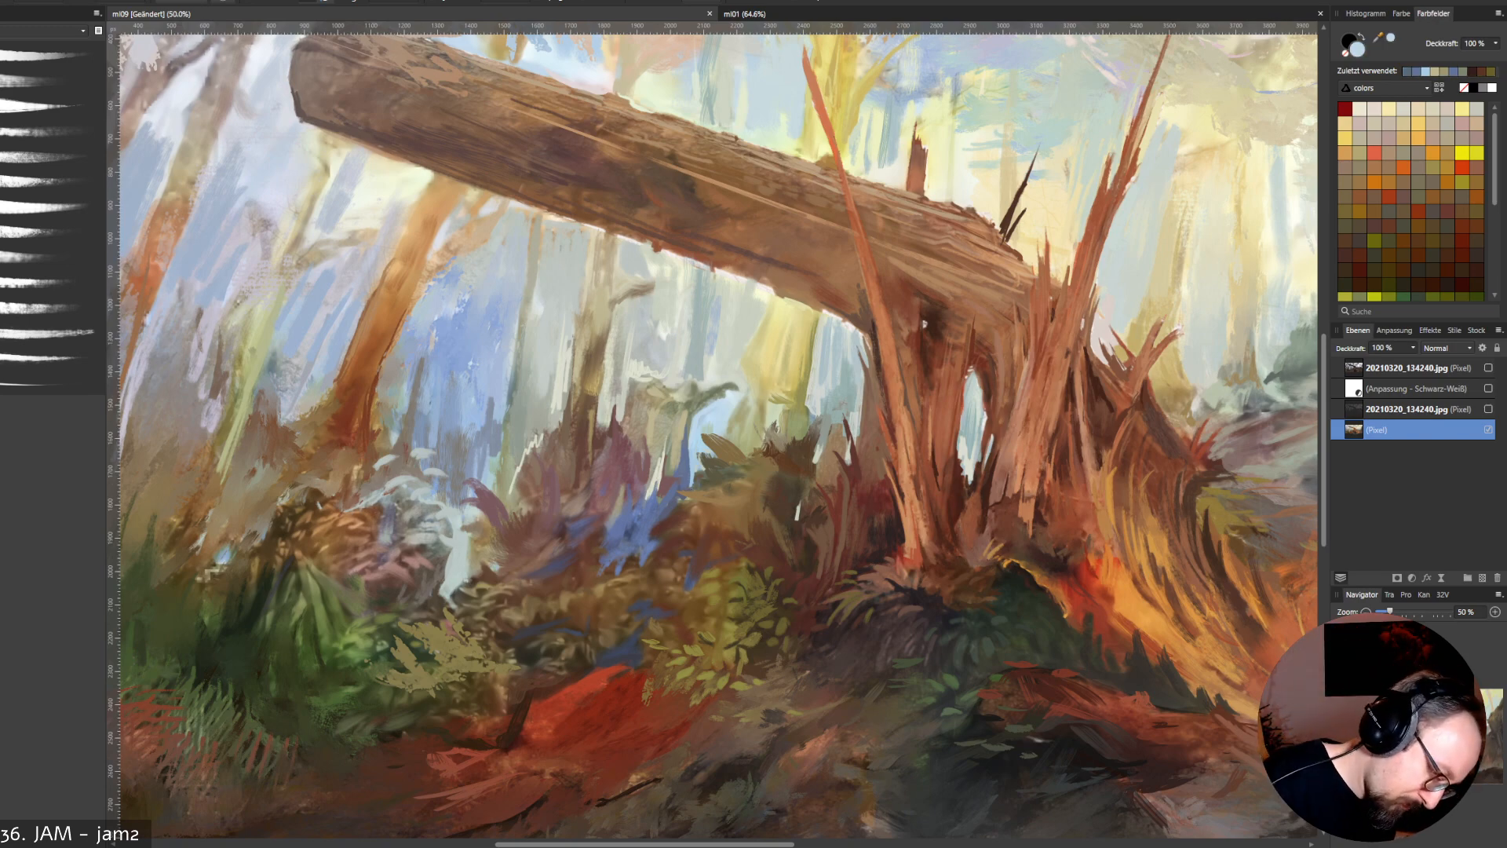
drag(704, 437, 726, 437)
Shape the jagged leaf tips along the upper edge of the dark fern beside the stump with sampled olive, brown and pale background colours.
alt+click(743, 449)
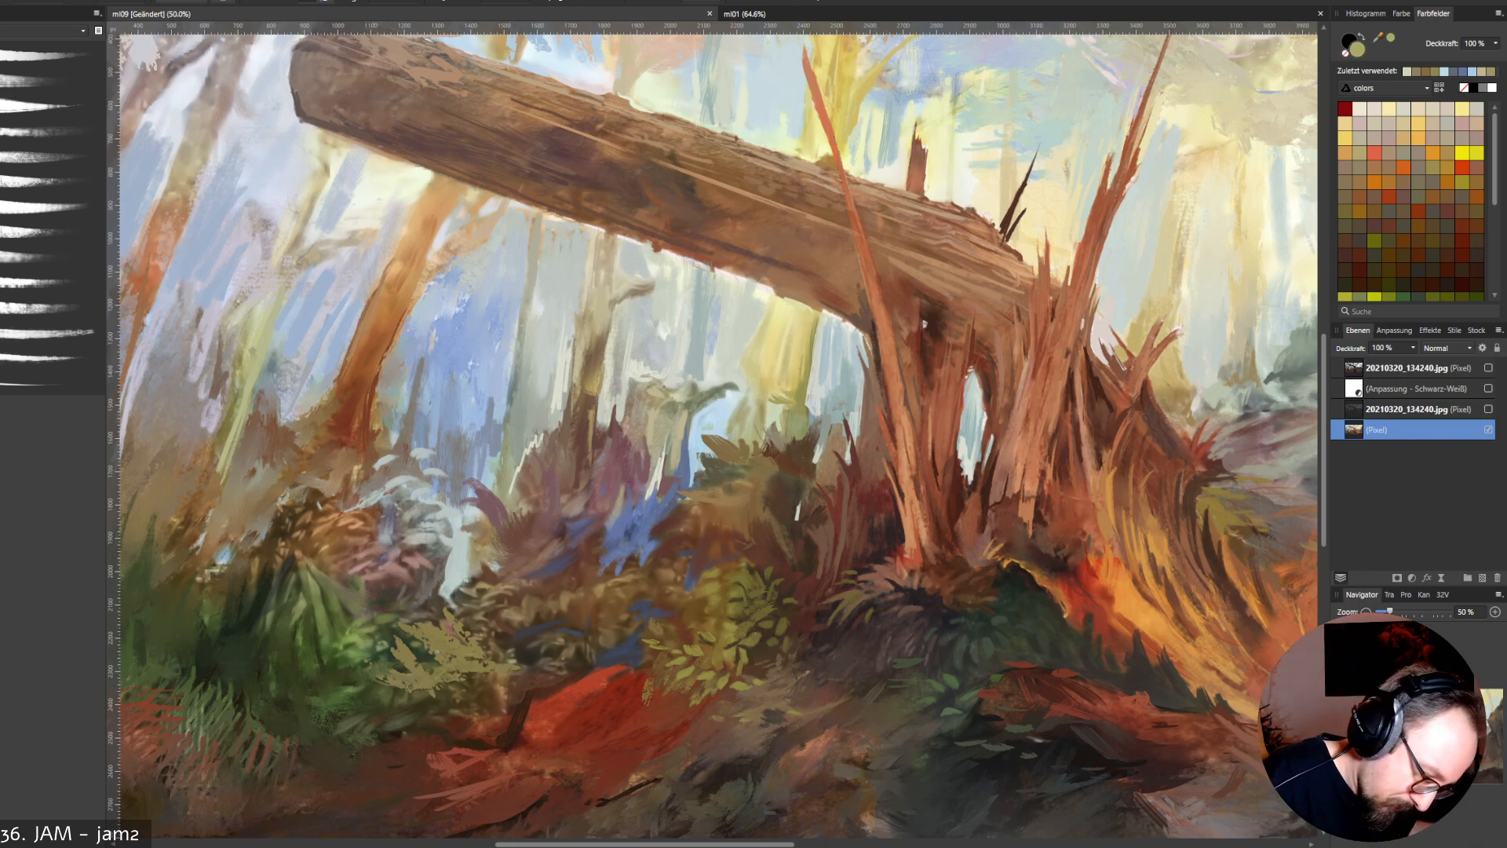
mouse_move(770, 426)
mouse_down()
mouse_move(771, 408)
mouse_move(779, 426)
mouse_up()
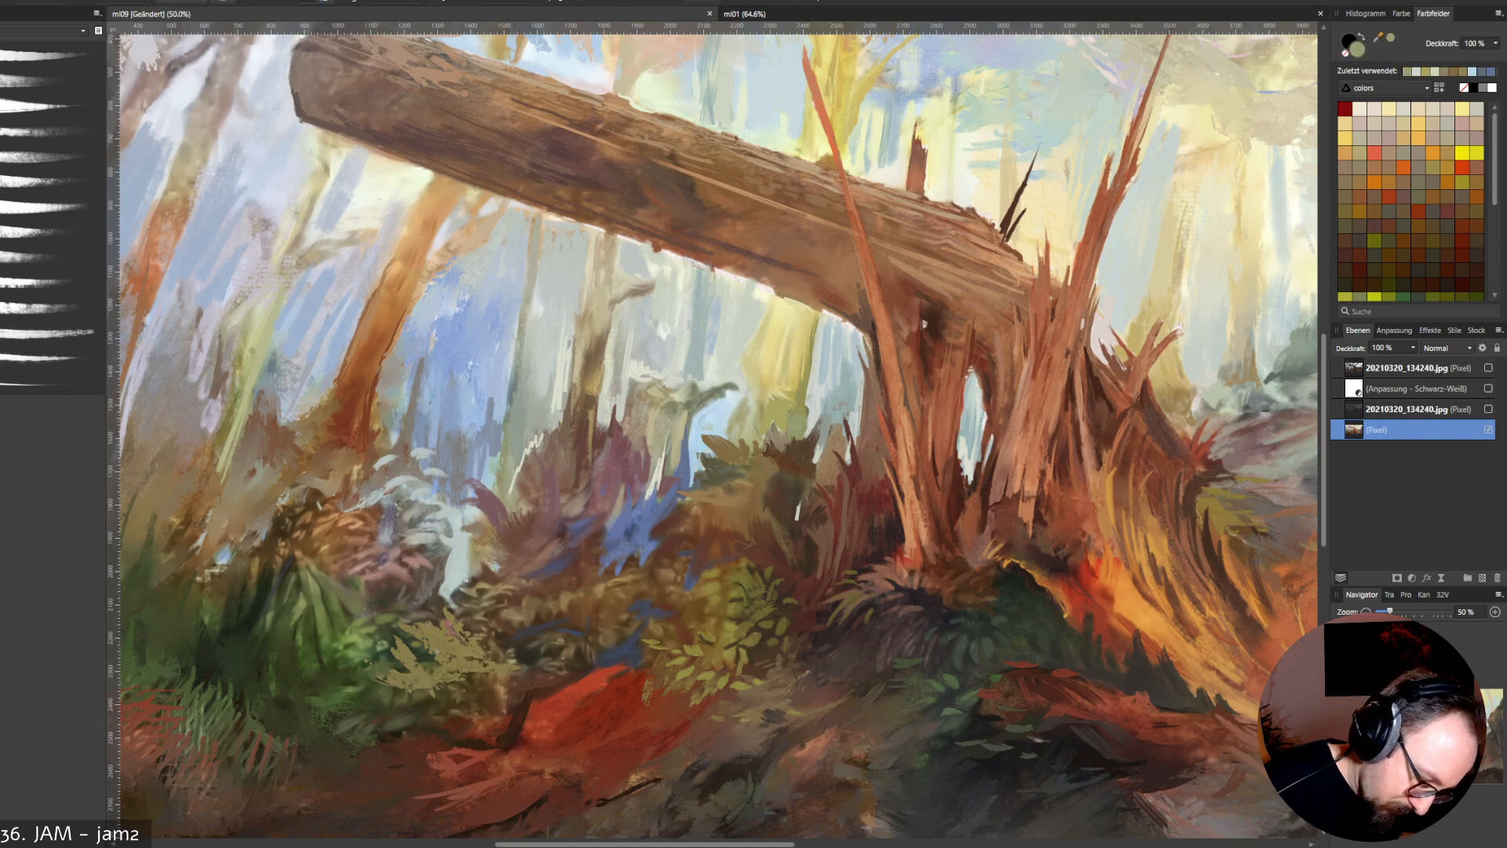
alt+click(794, 440)
drag(796, 428, 793, 437)
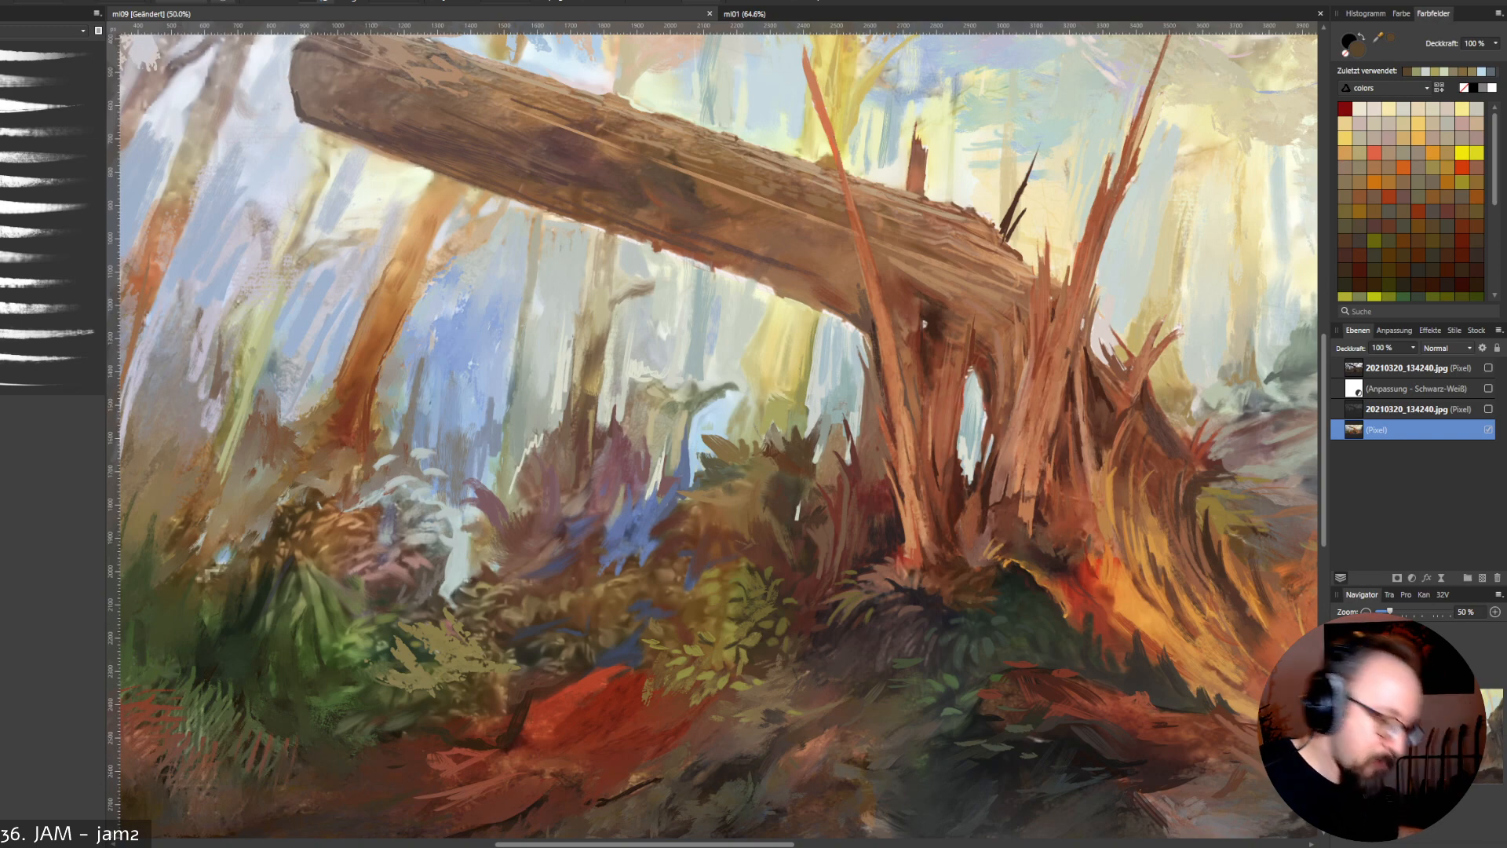
drag(817, 458, 822, 469)
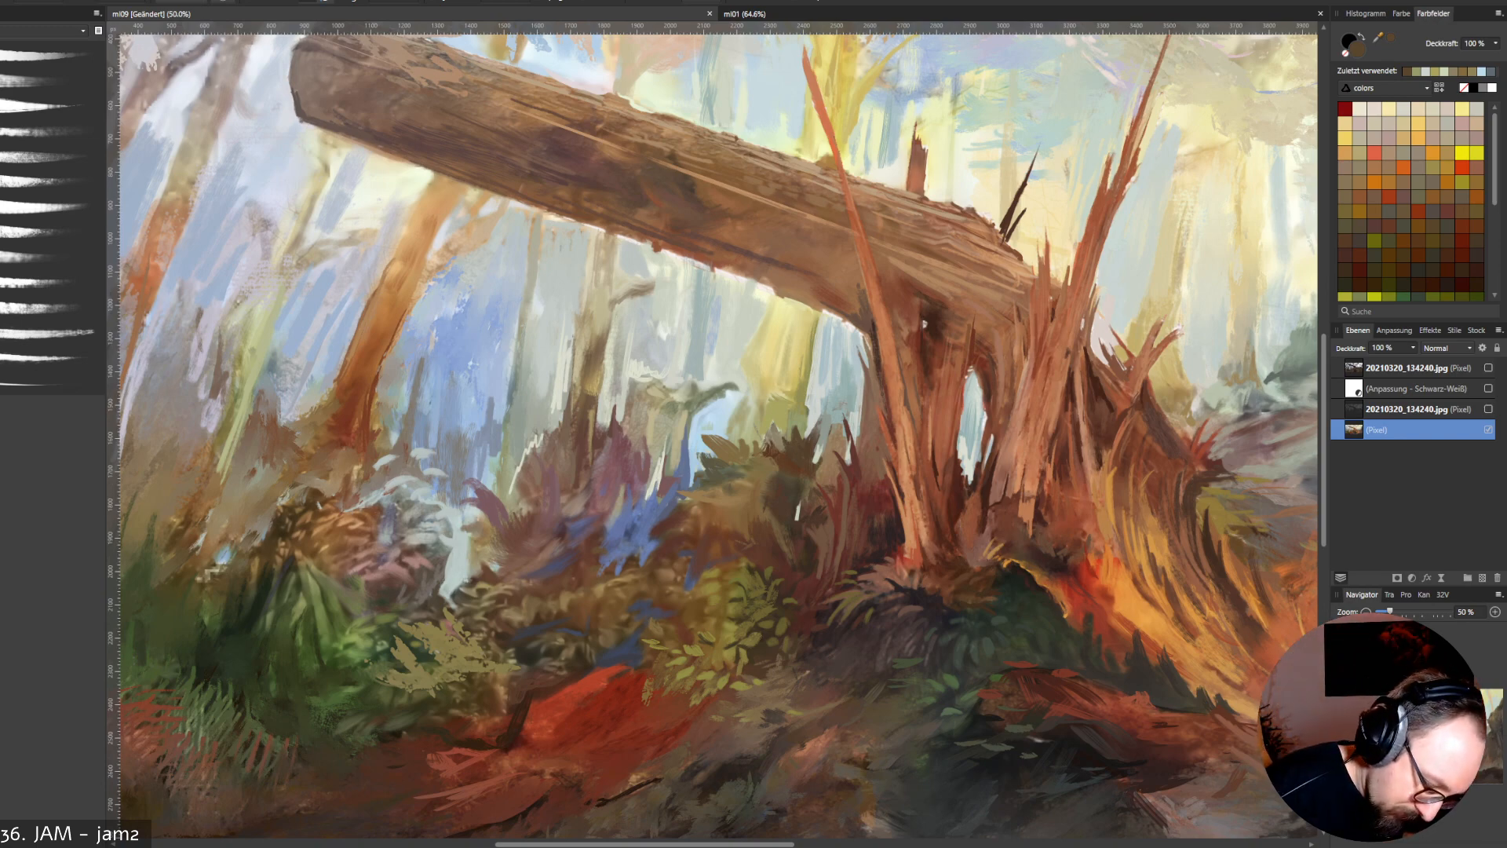
alt+click(839, 410)
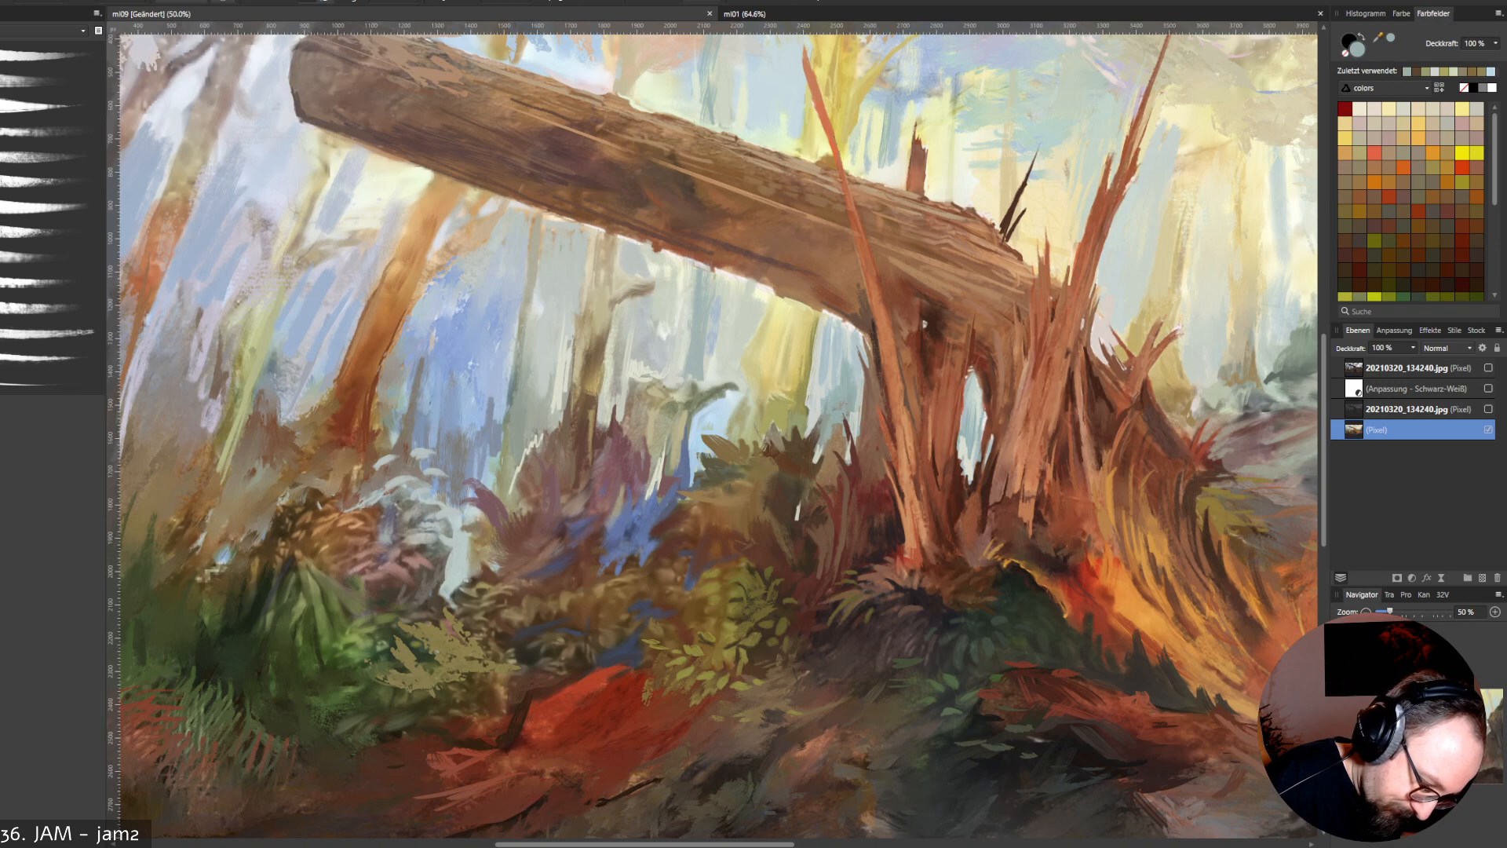
alt+click(832, 405)
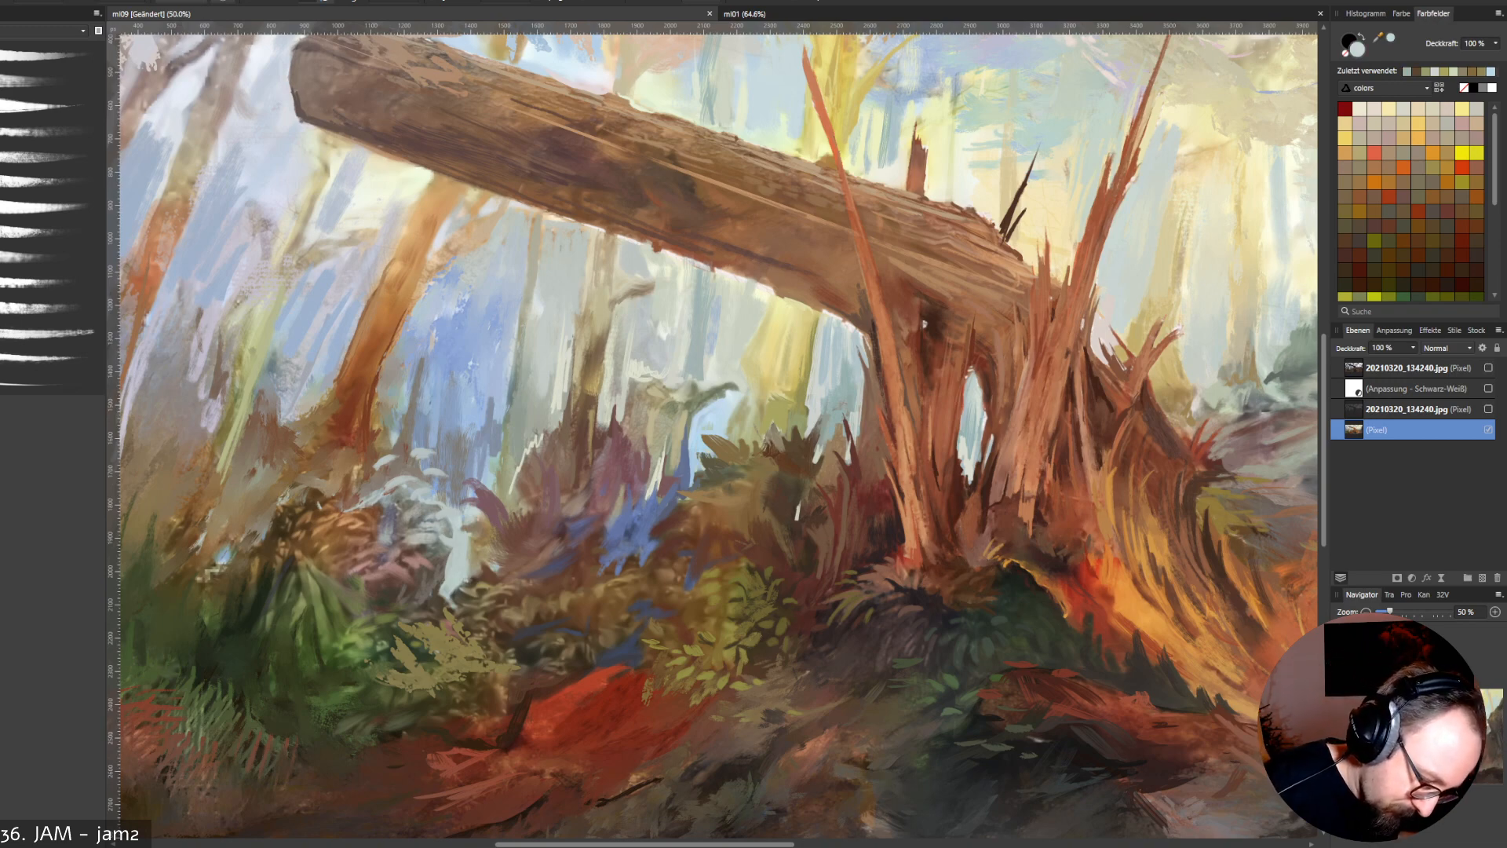
drag(826, 412, 822, 446)
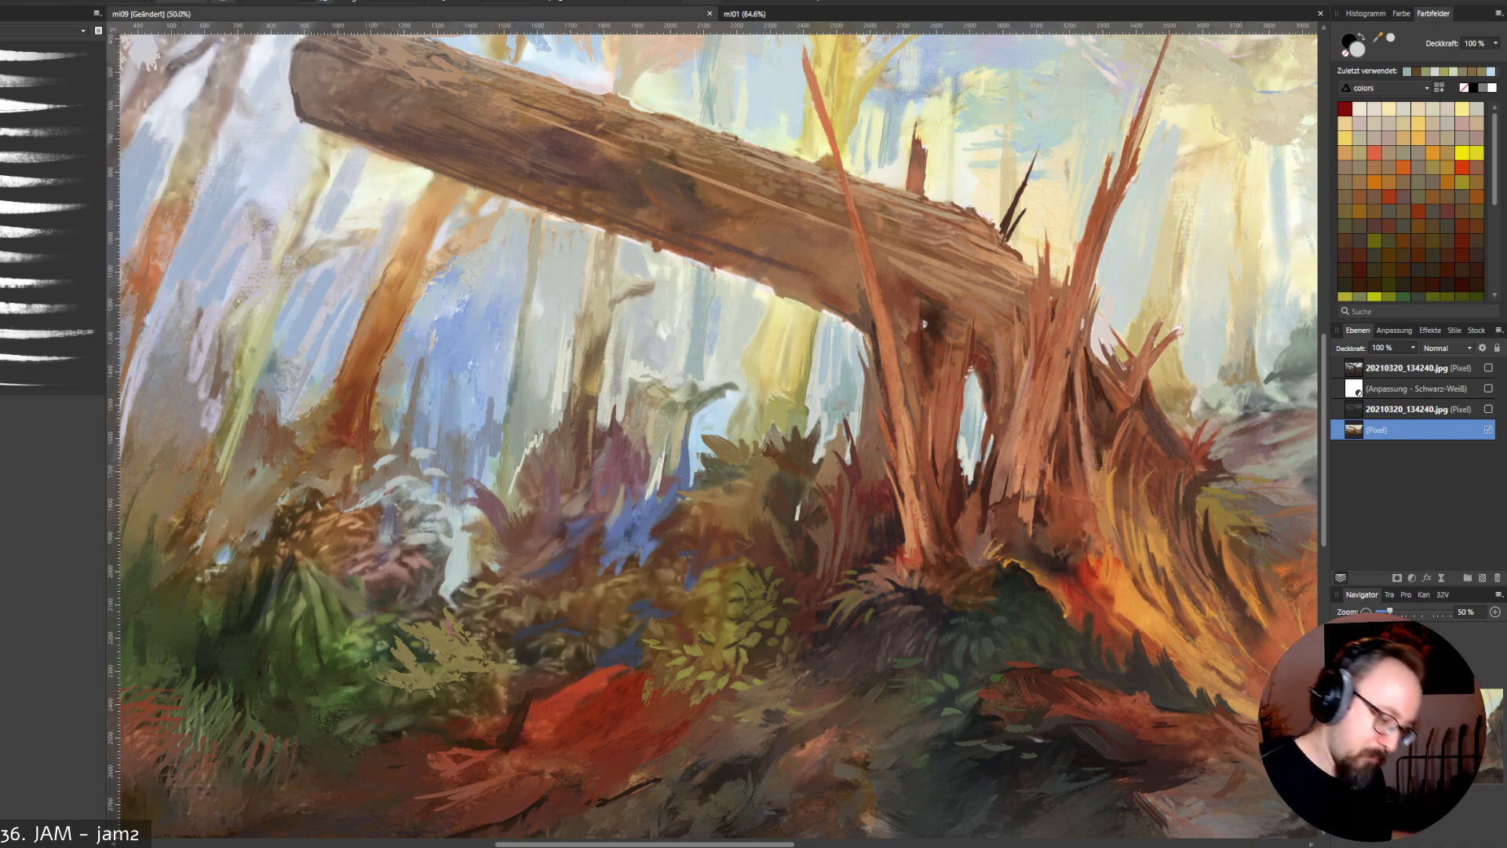
Refine the pale gap beside the dark fern and the background under the fallen trunk with sampled brown and pale grey-green tones.
mouse_move(803, 500)
mouse_down()
mouse_move(823, 463)
mouse_move(810, 493)
mouse_up()
alt+click(789, 487)
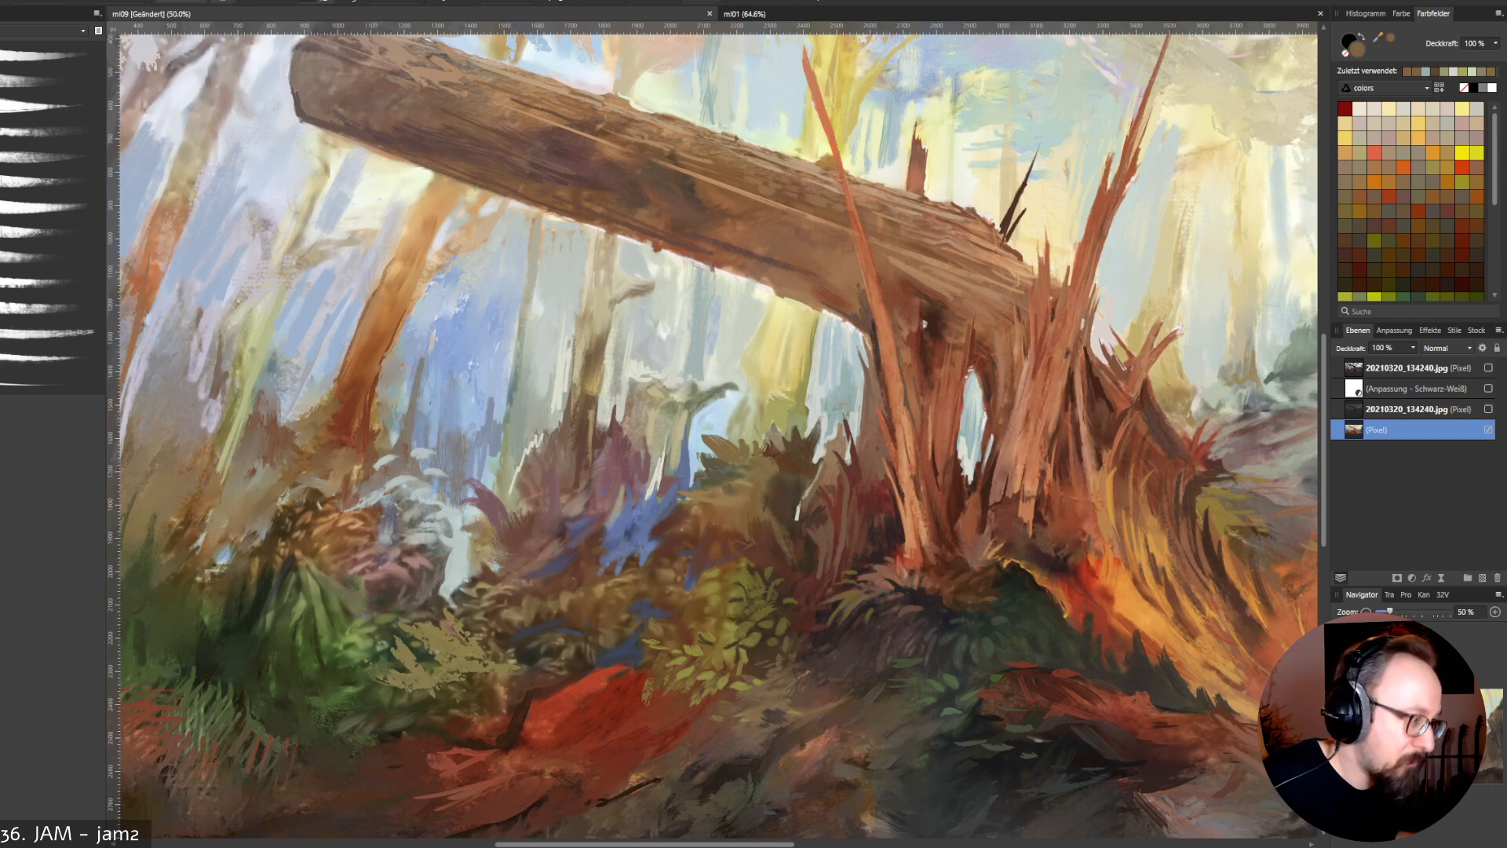
alt+click(798, 514)
mouse_move(800, 509)
mouse_down()
mouse_move(799, 522)
mouse_move(801, 506)
mouse_up()
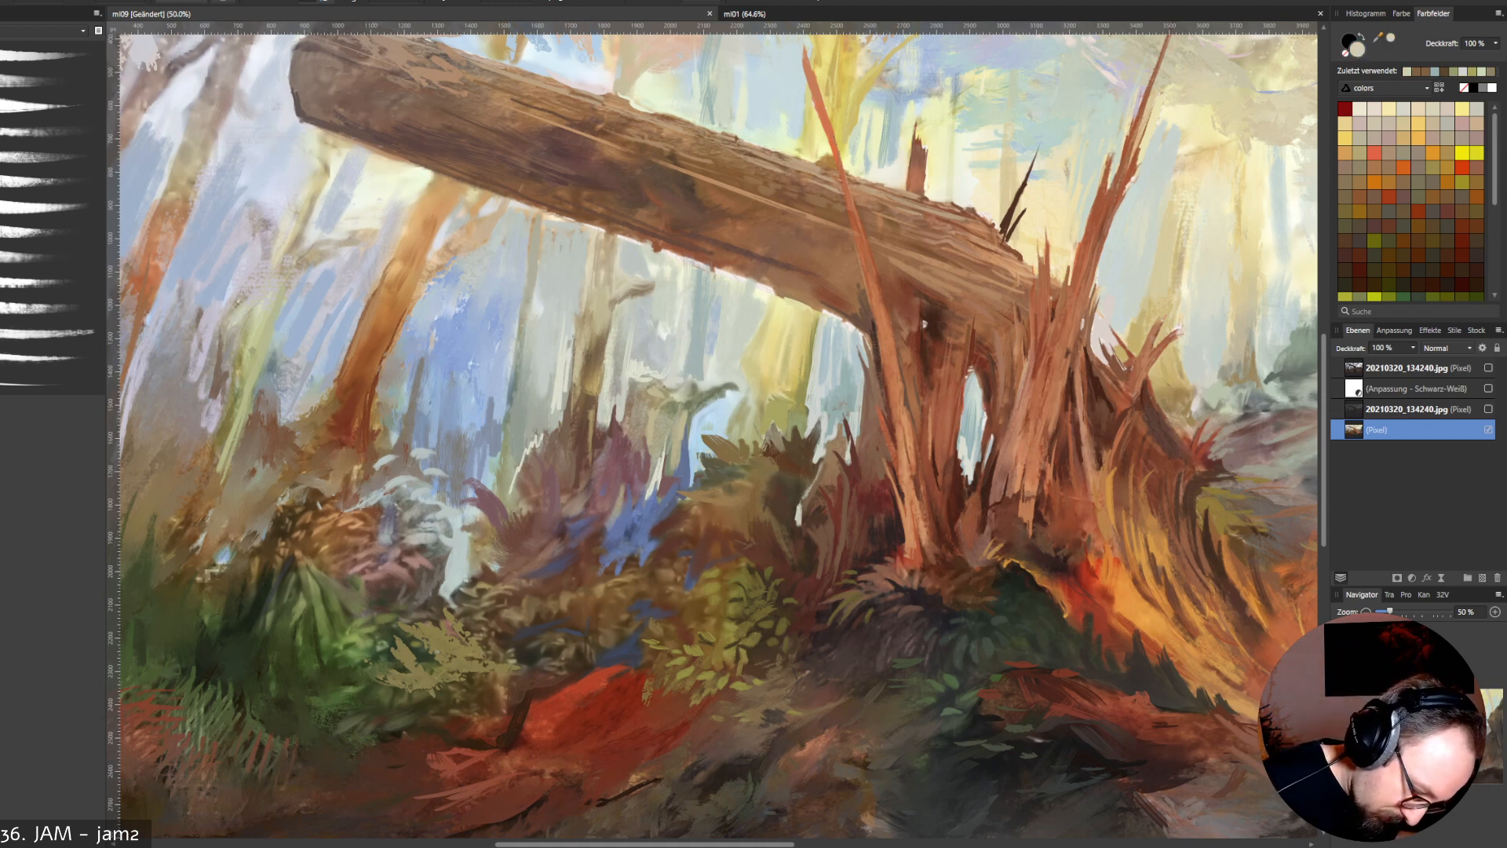
alt+click(833, 375)
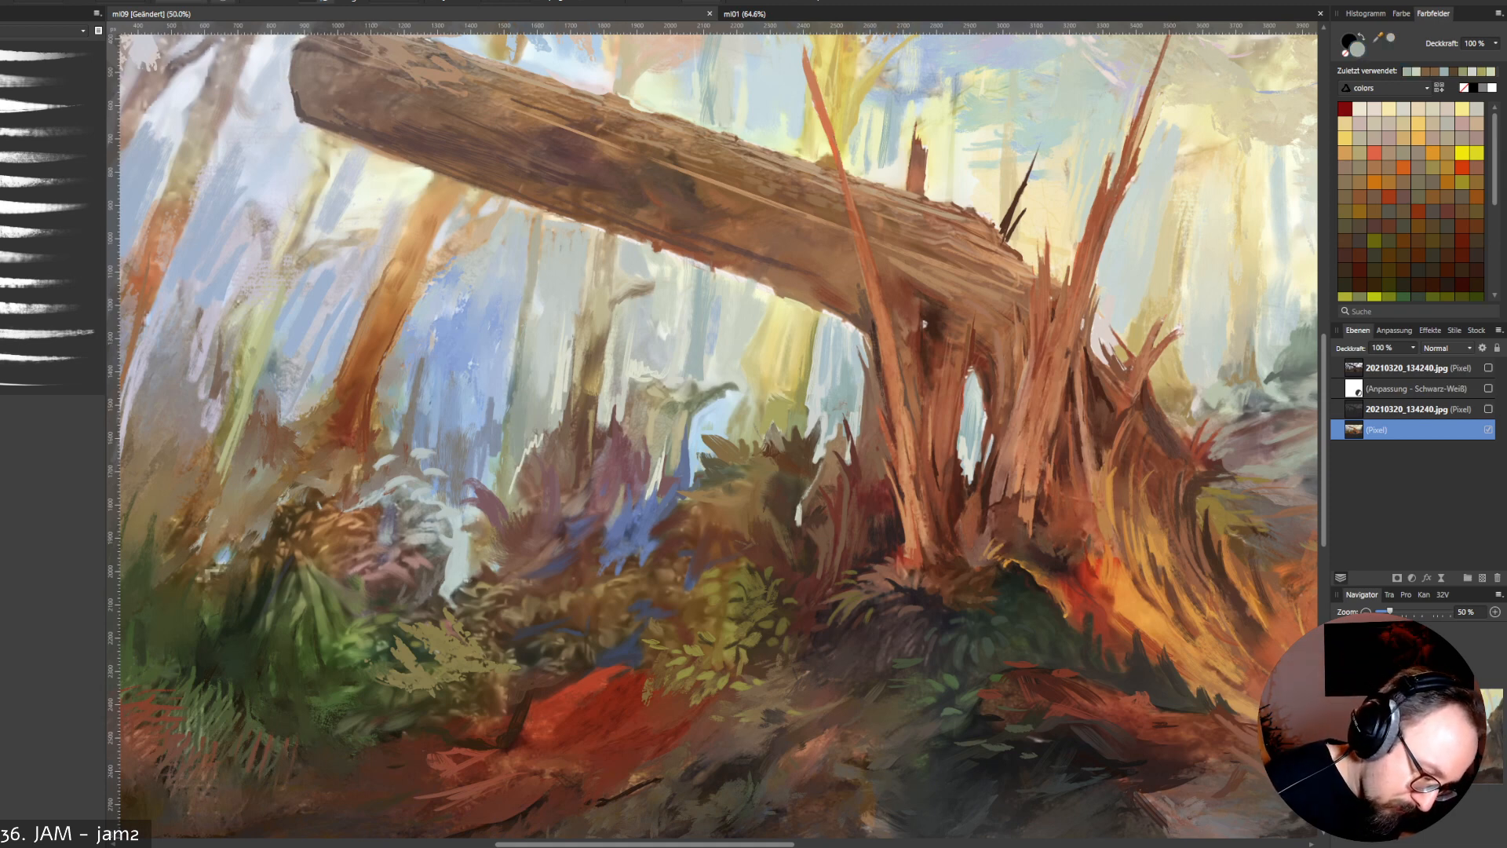
drag(831, 359, 832, 389)
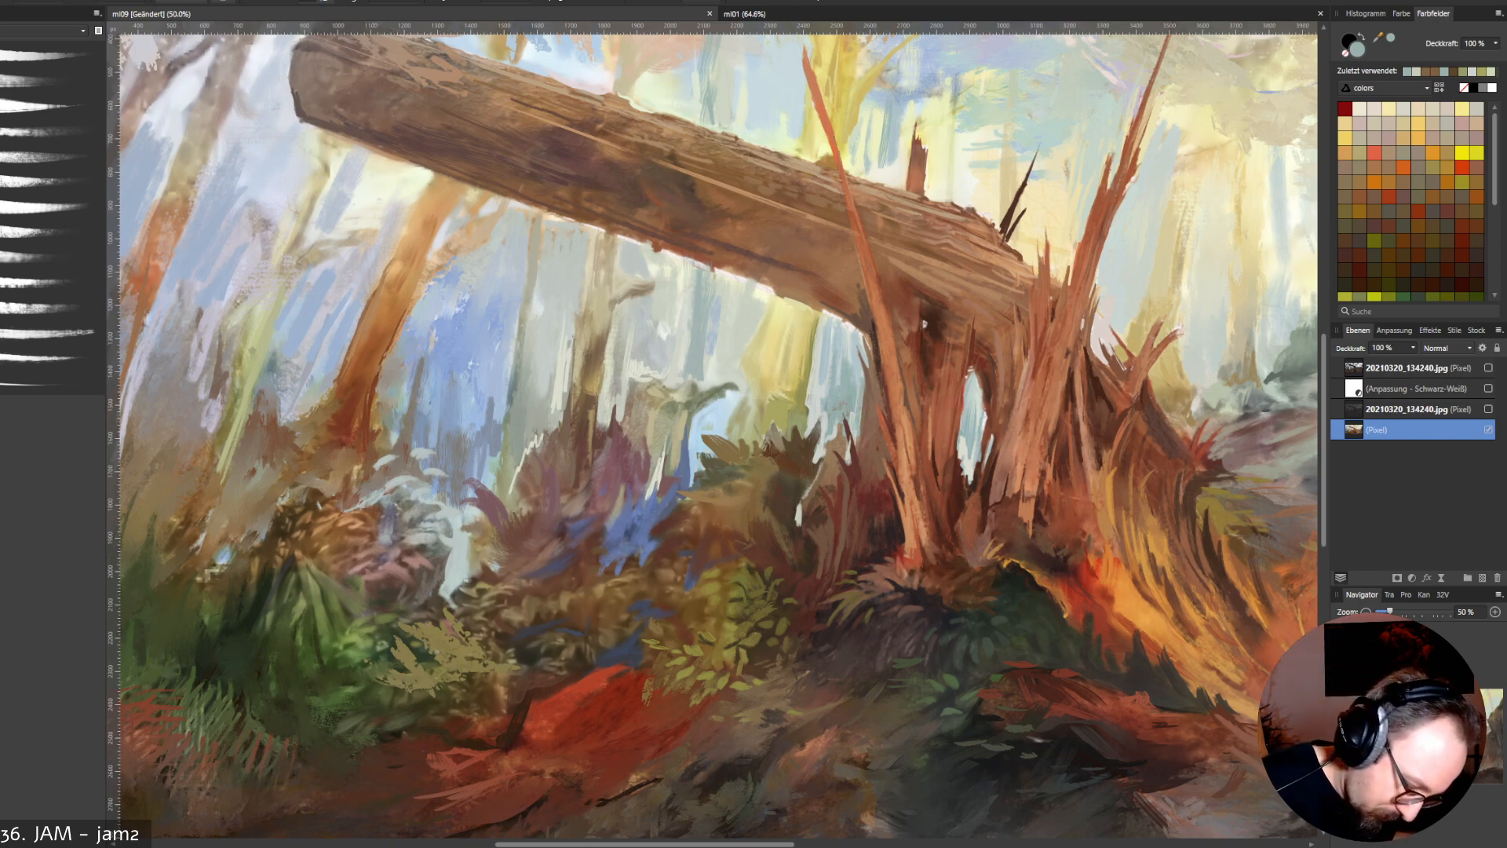
Paint upright blades in the reddish grasses beside the stump's leaning splinter with sampled brown and salmon tones.
alt+click(850, 506)
drag(850, 516, 850, 493)
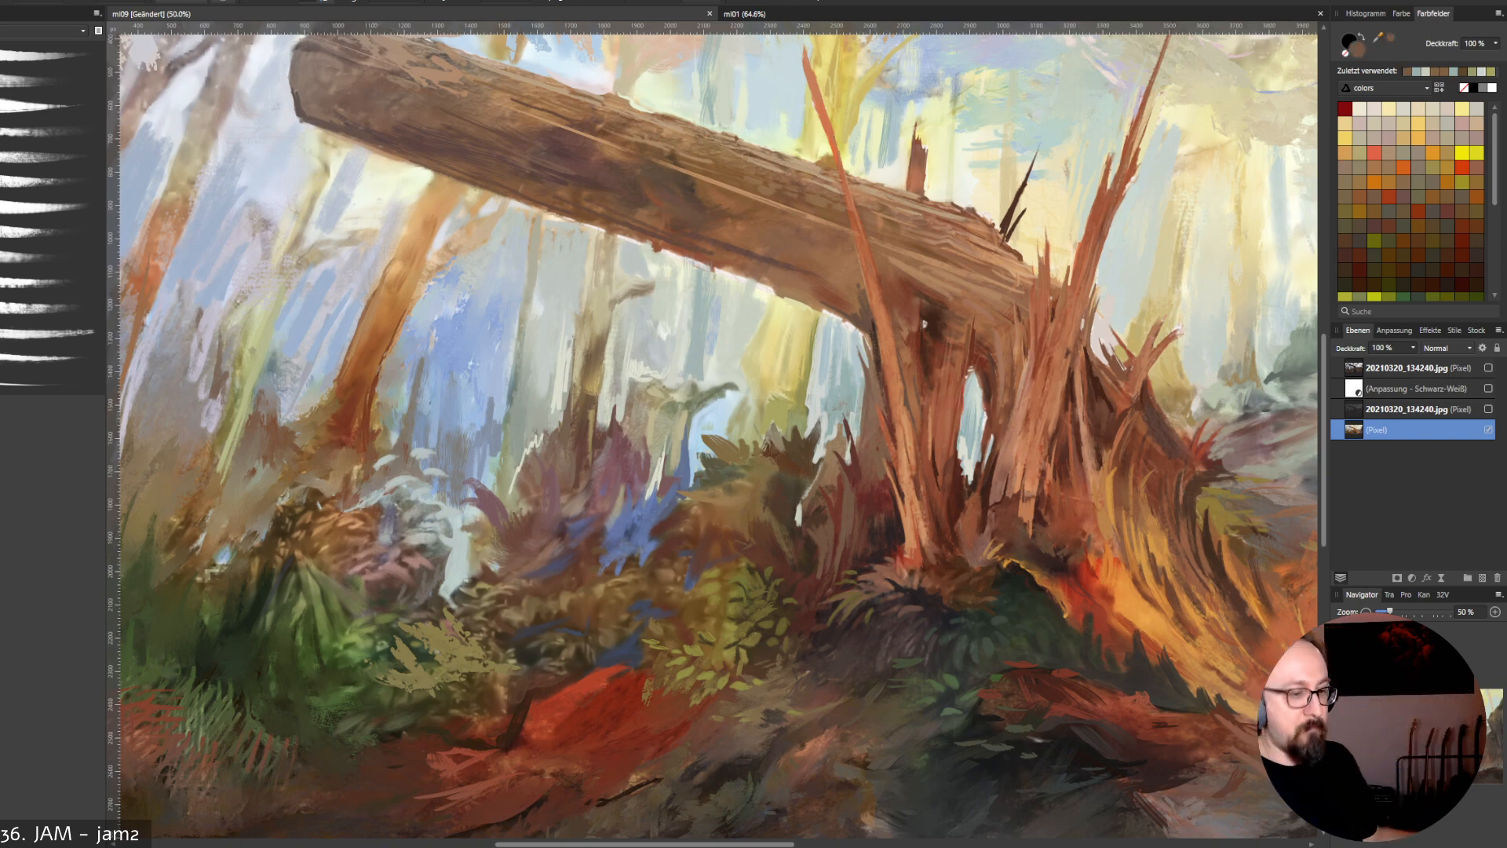
alt+click(902, 502)
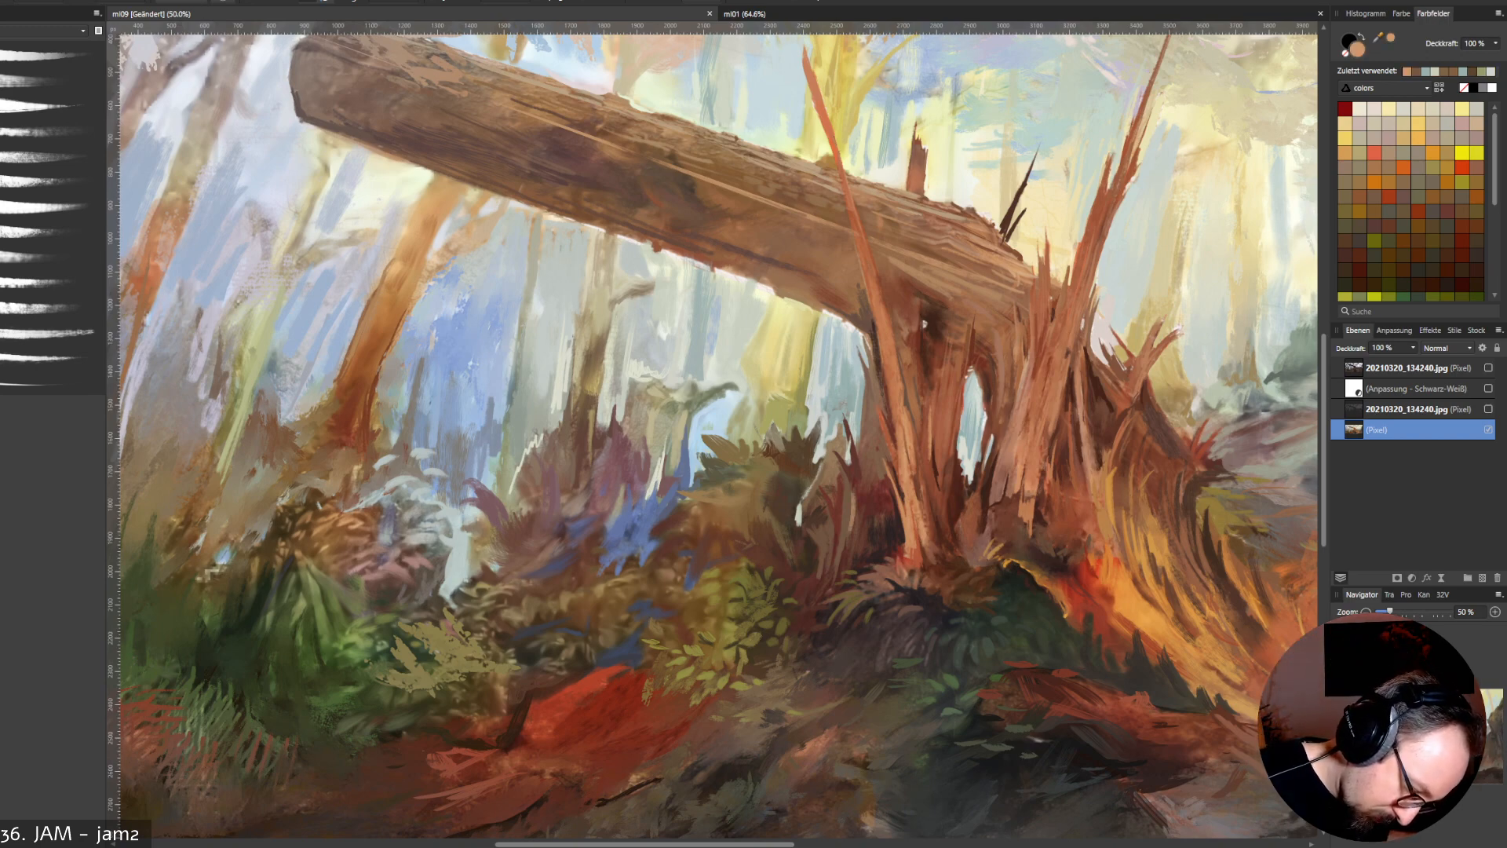
alt+click(942, 431)
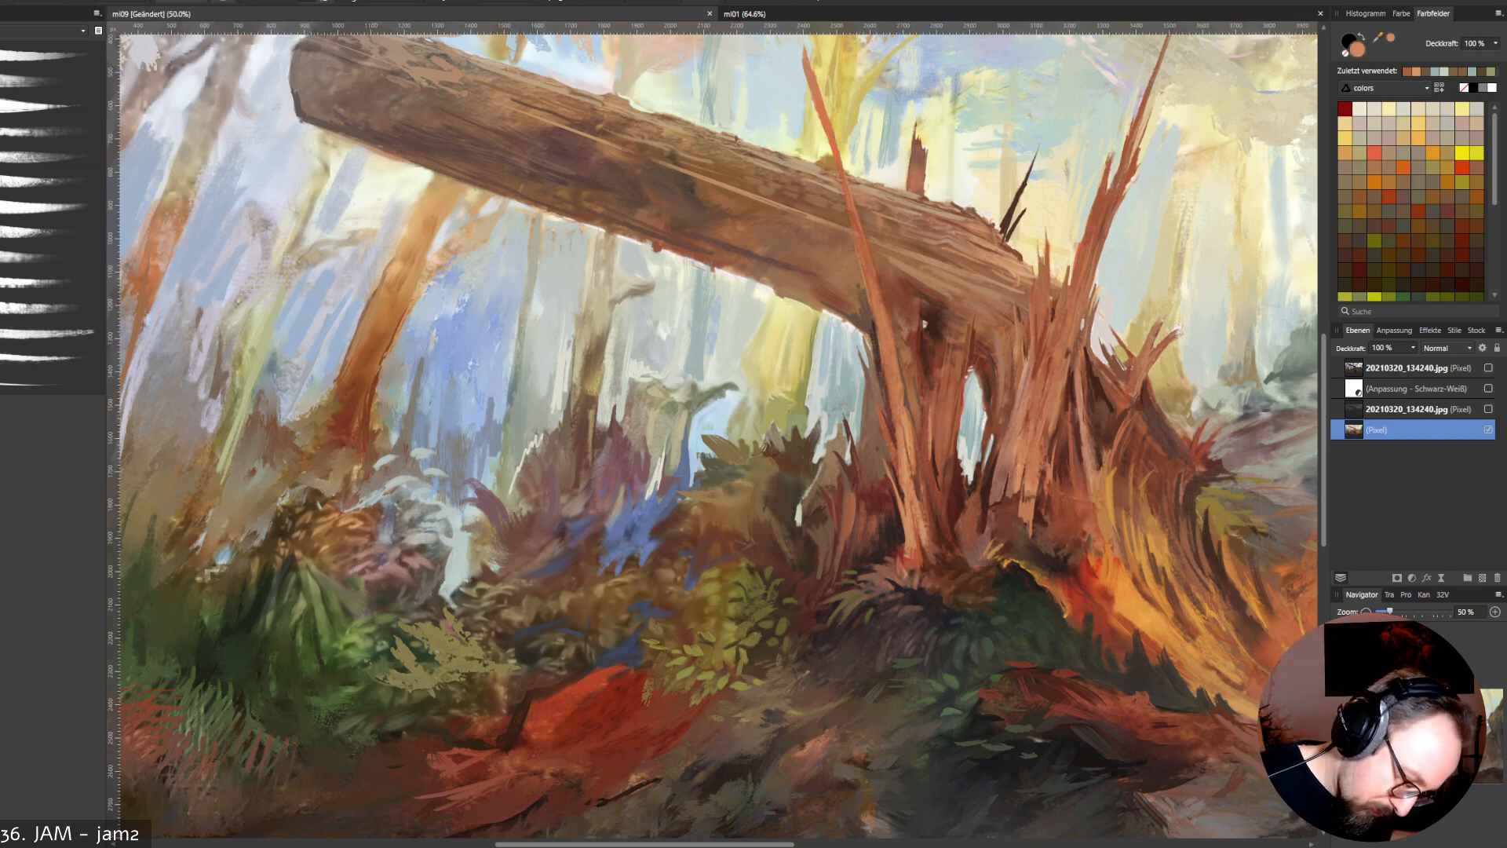
drag(850, 524, 855, 500)
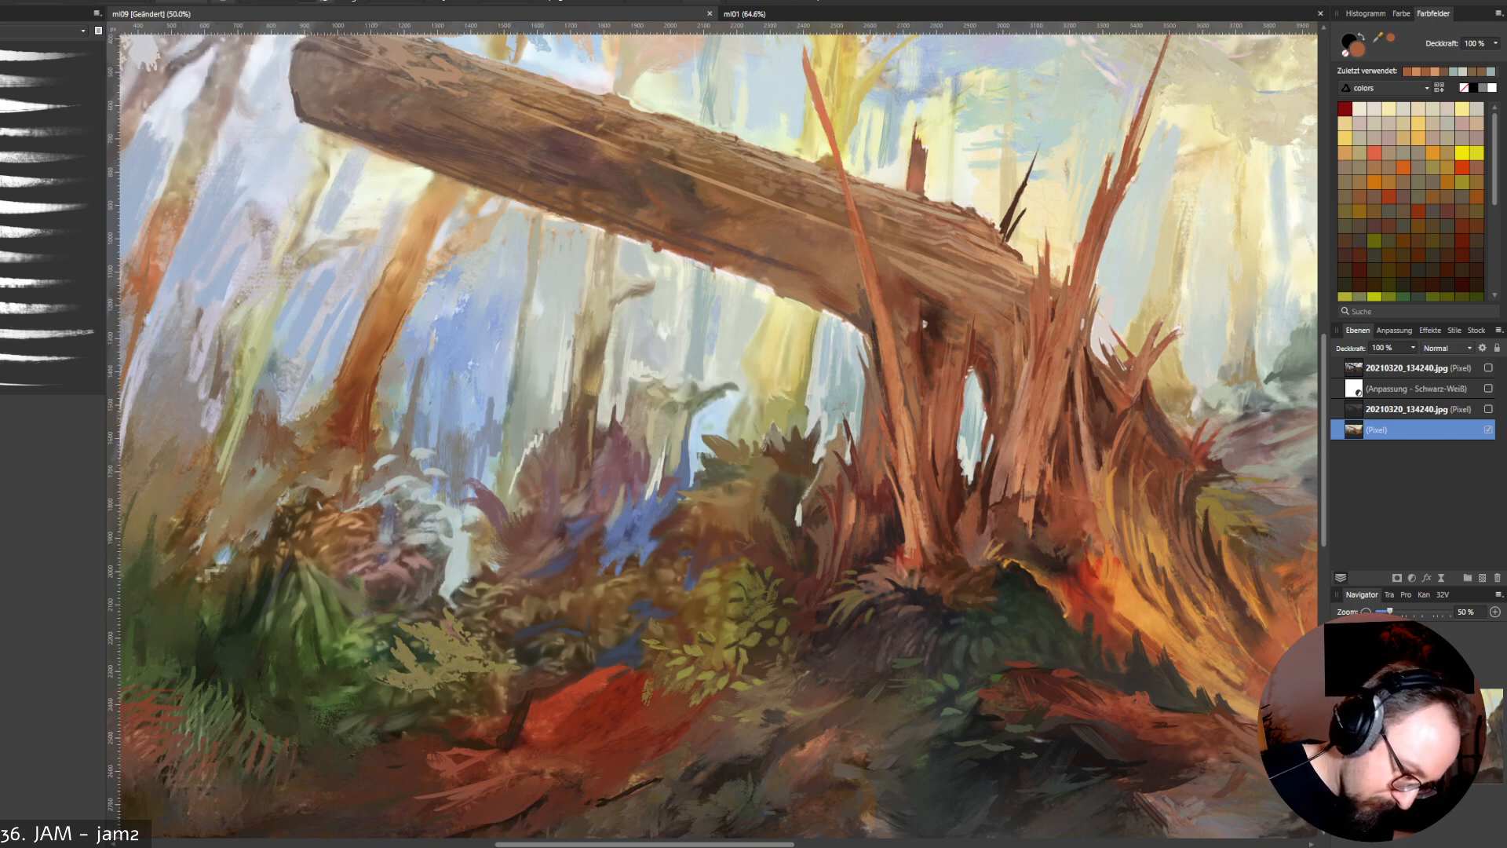
Deepen the shadows between the splinters at the stump's base with sampled dark reddish-brown strokes.
alt+click(891, 434)
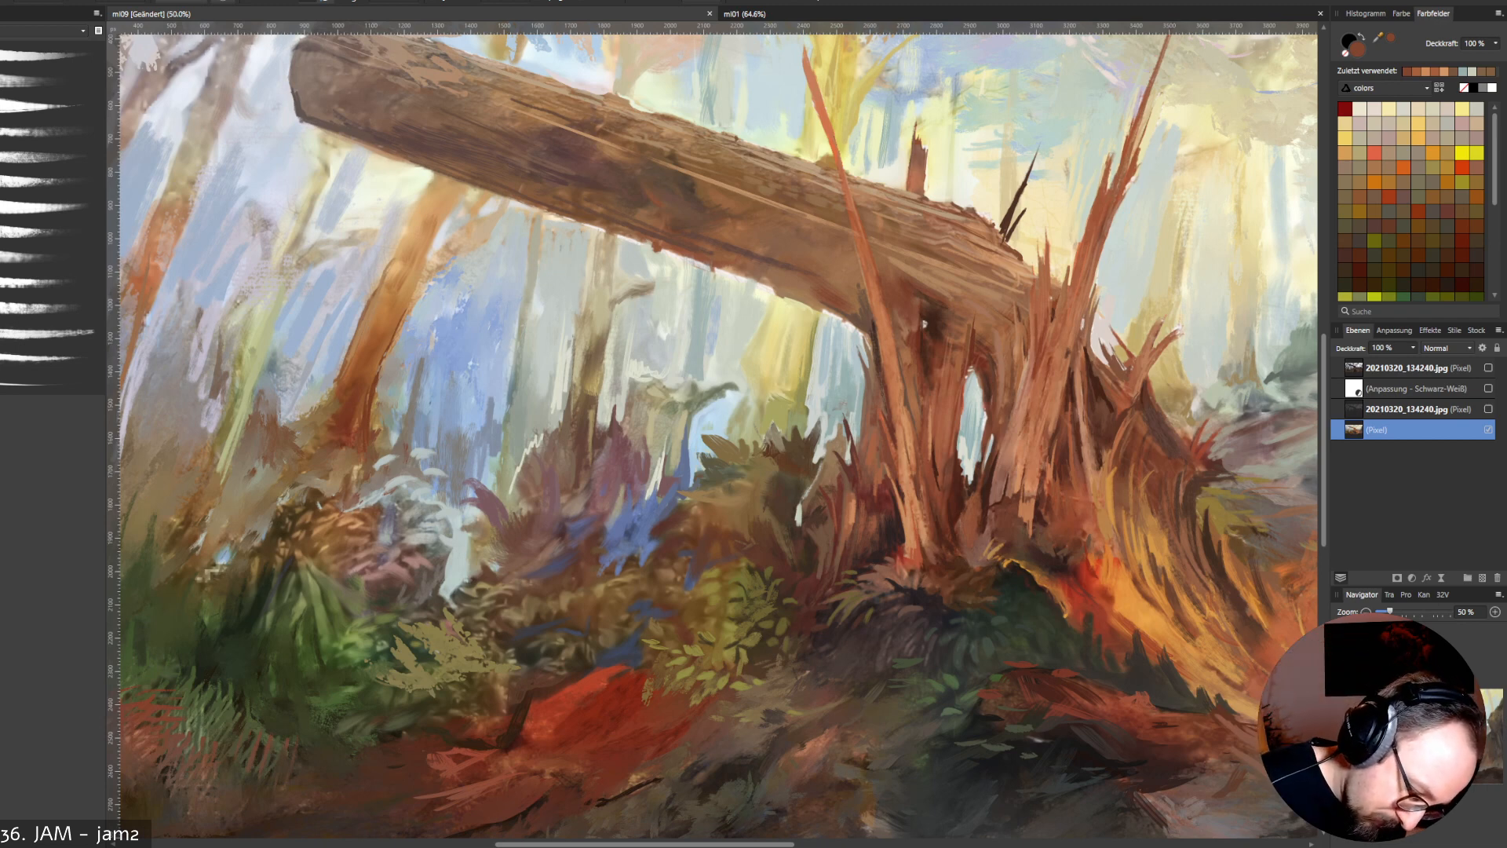
alt+click(943, 463)
drag(944, 461, 940, 484)
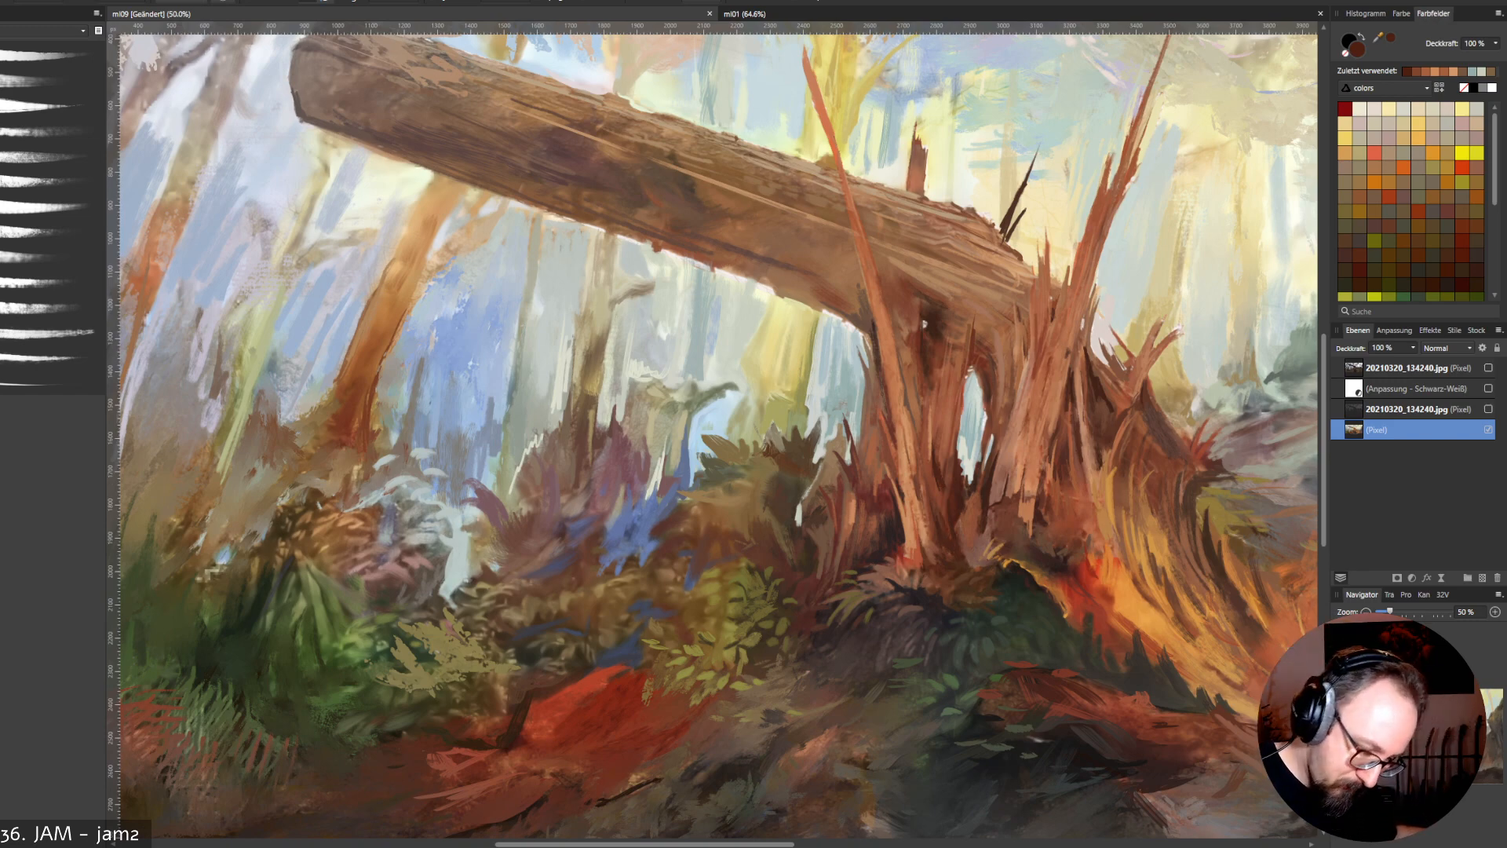
drag(966, 513, 968, 560)
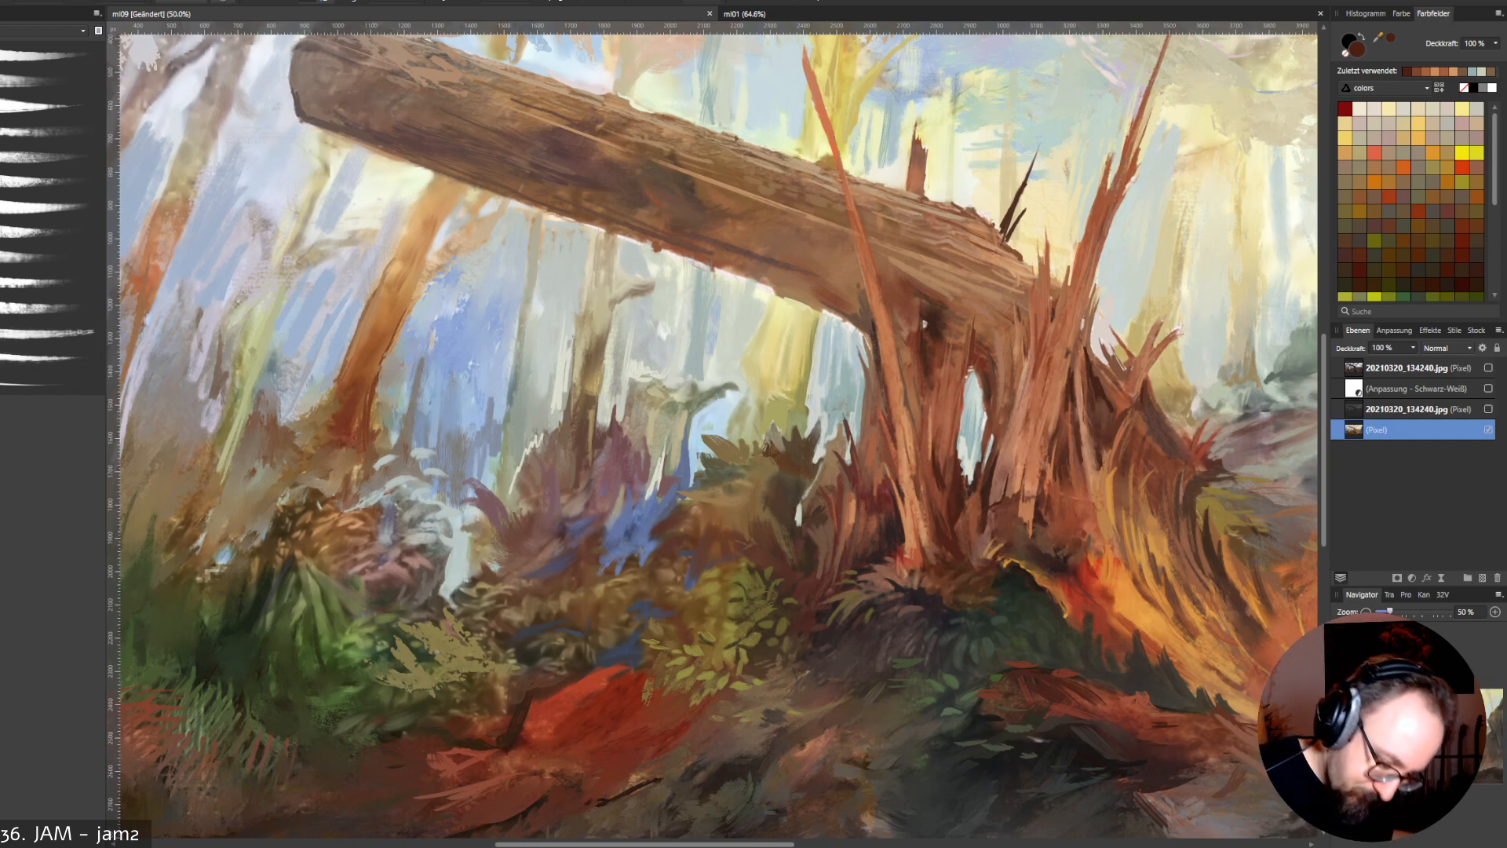
Brighten the glowing rim and curved bark strands at the stump's foot with sampled orange tones.
alt+click(1007, 558)
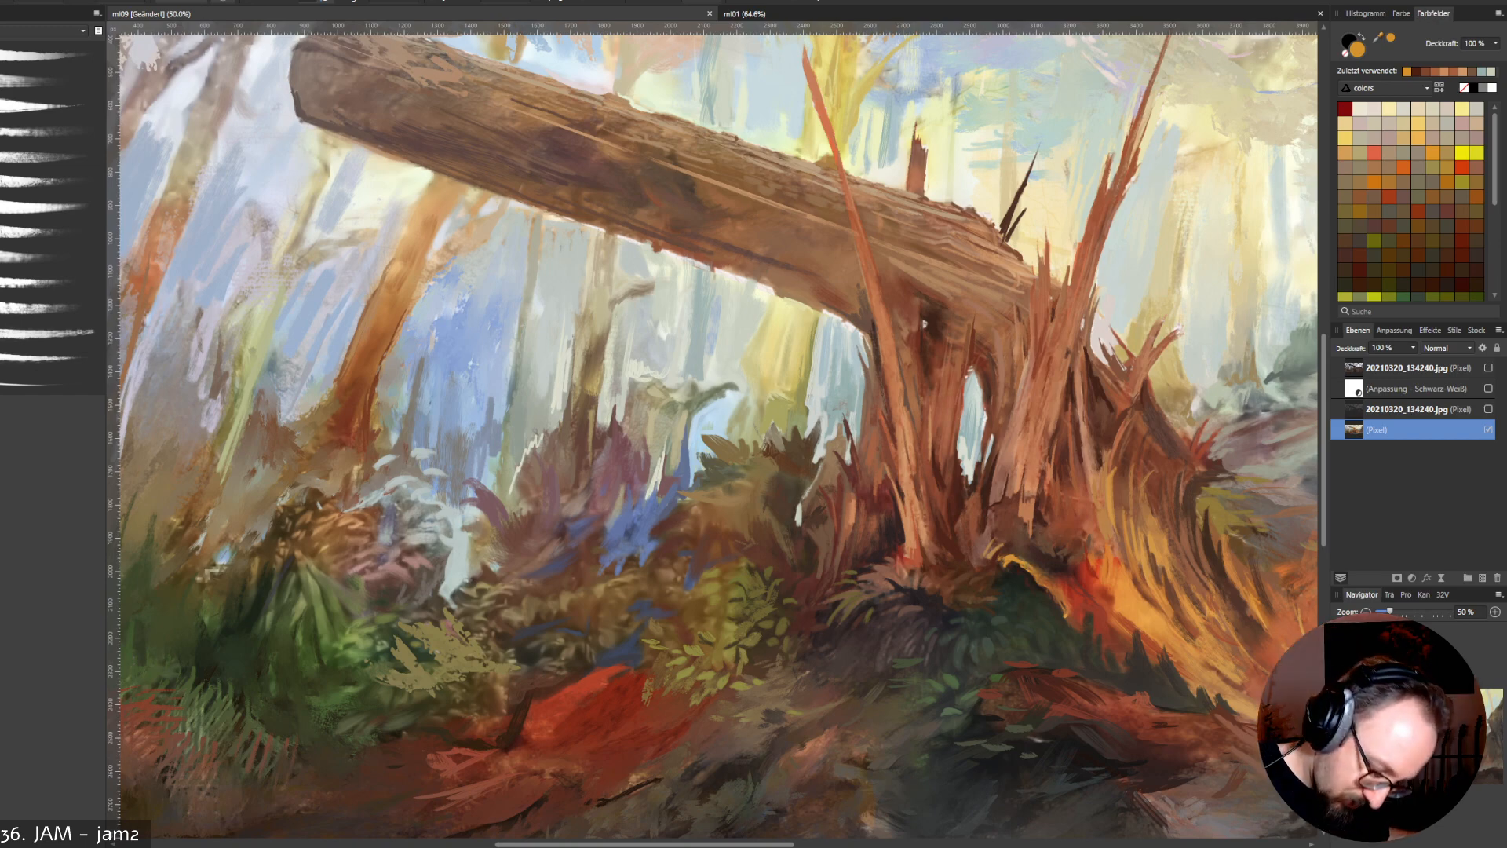
alt+click(1091, 576)
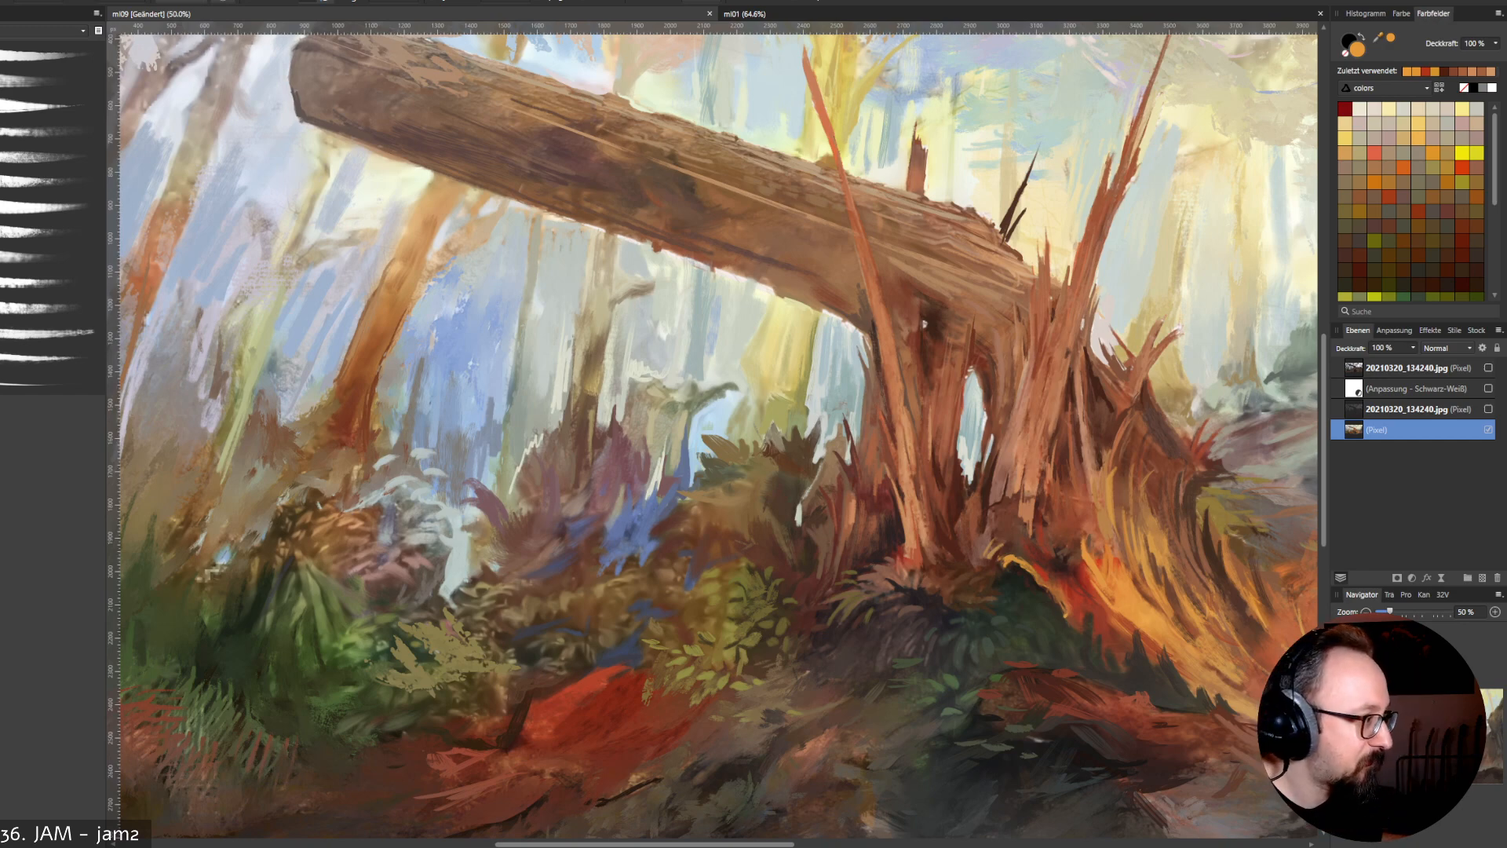
Define the small wood splinters and dark gaps at the stump's base with sampled dark and reddish browns.
alt+click(952, 539)
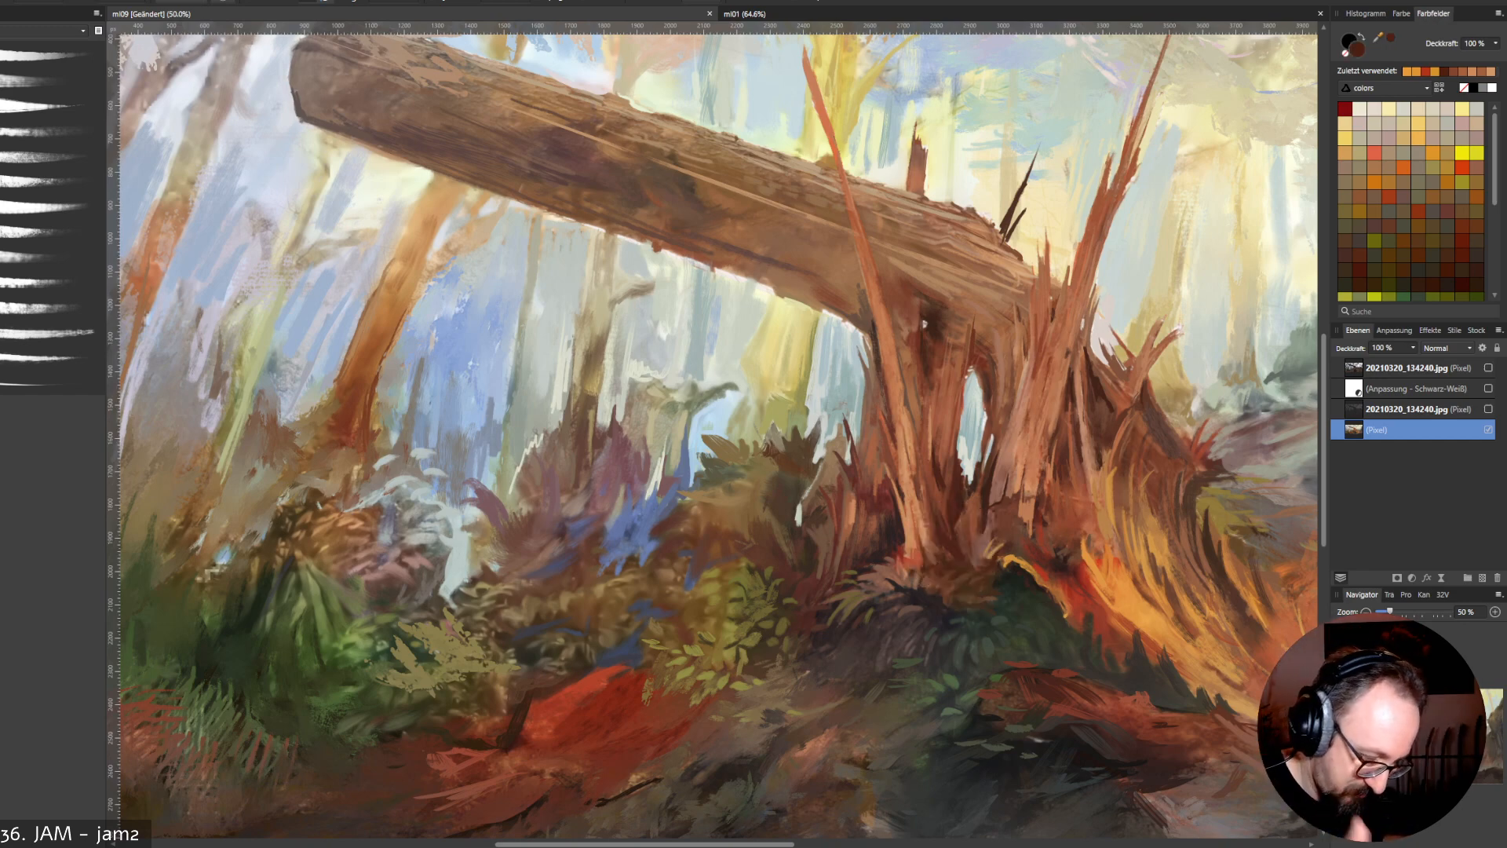
alt+click(895, 535)
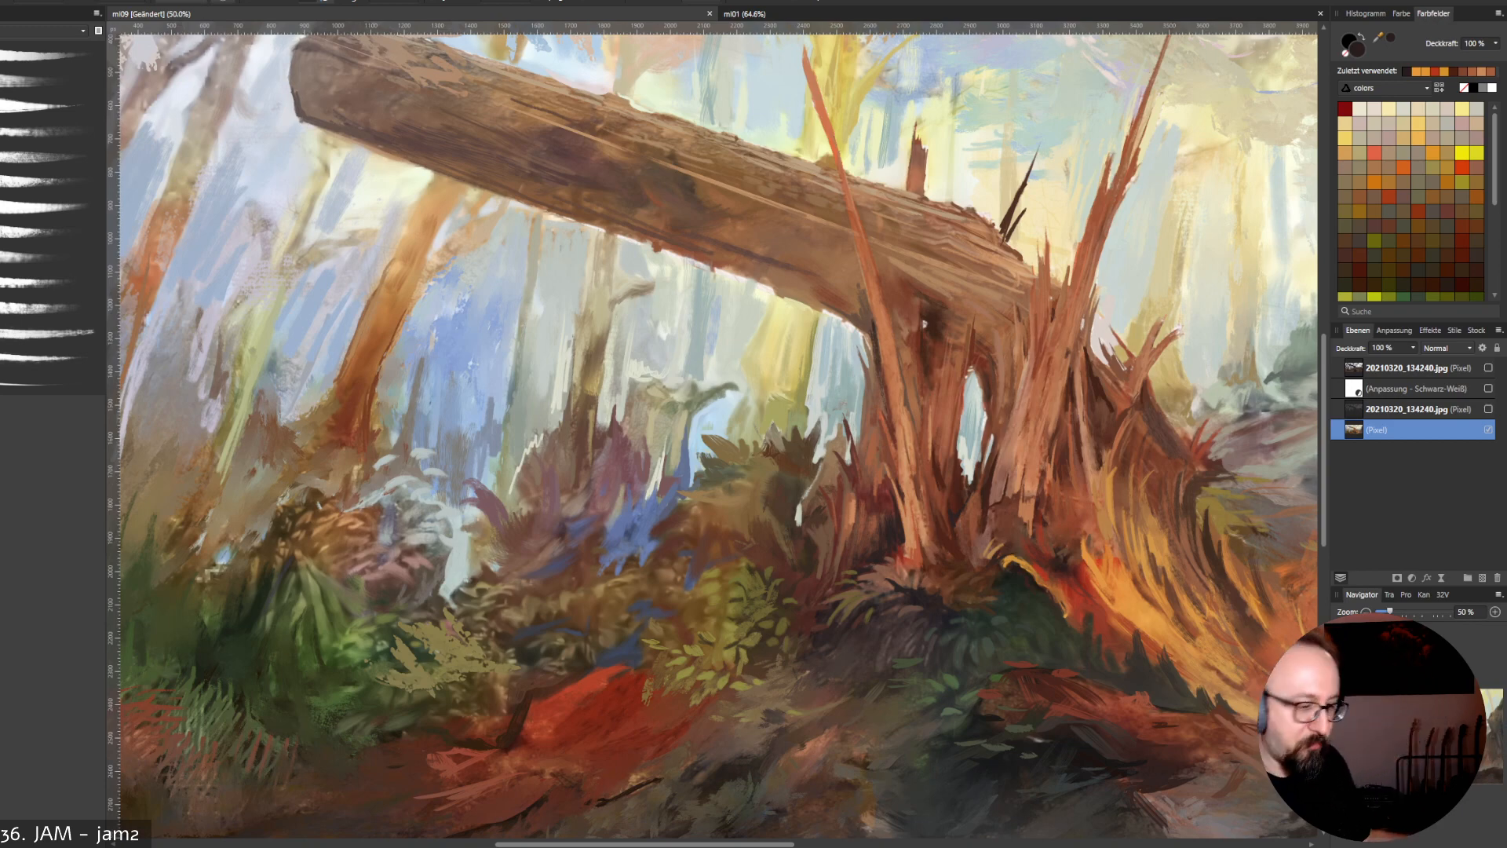
key(alt)
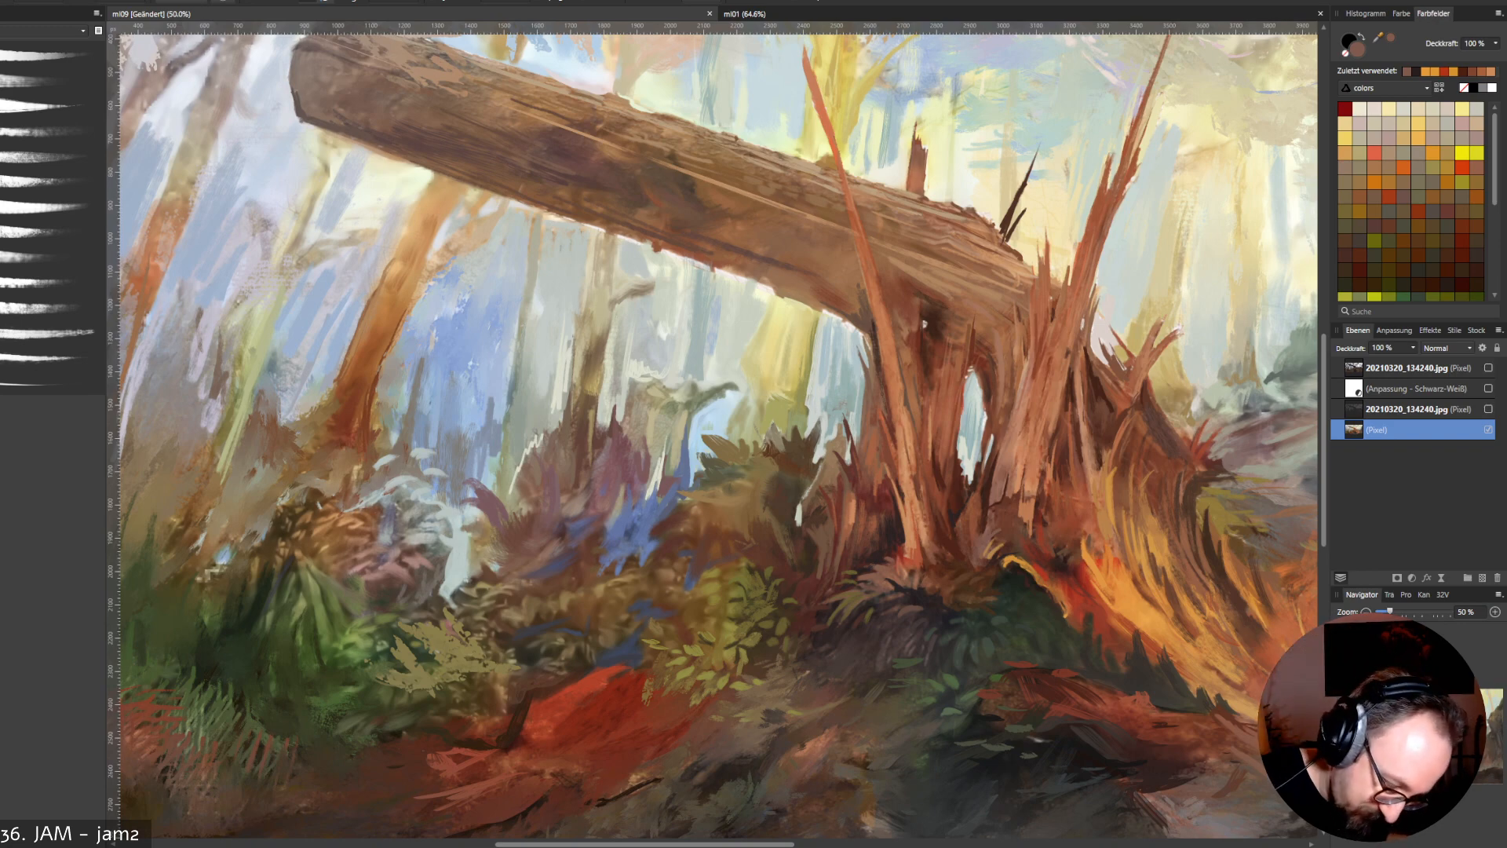
alt+click(968, 539)
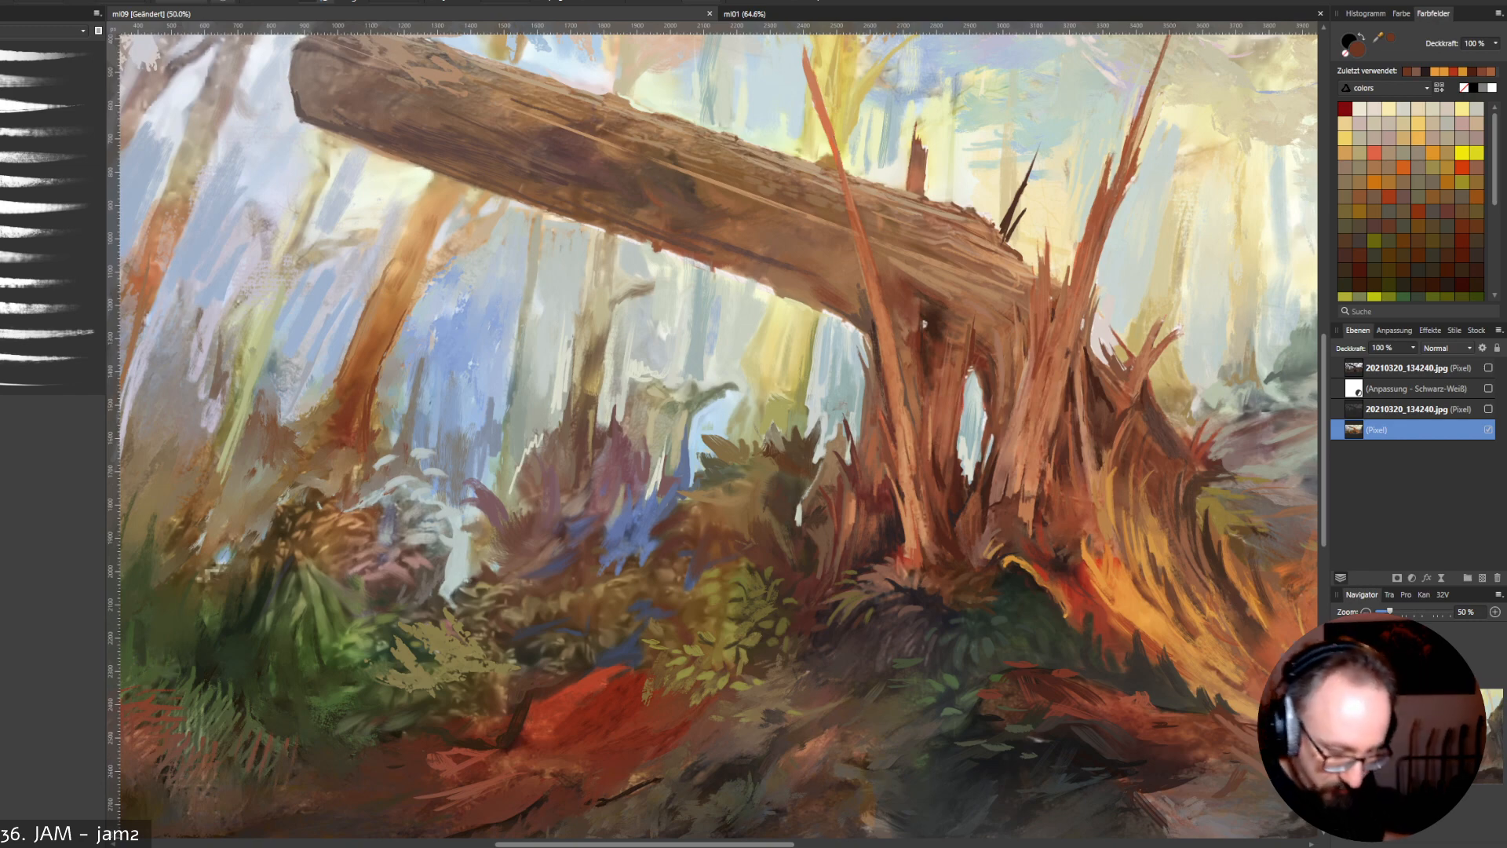
alt+click(970, 533)
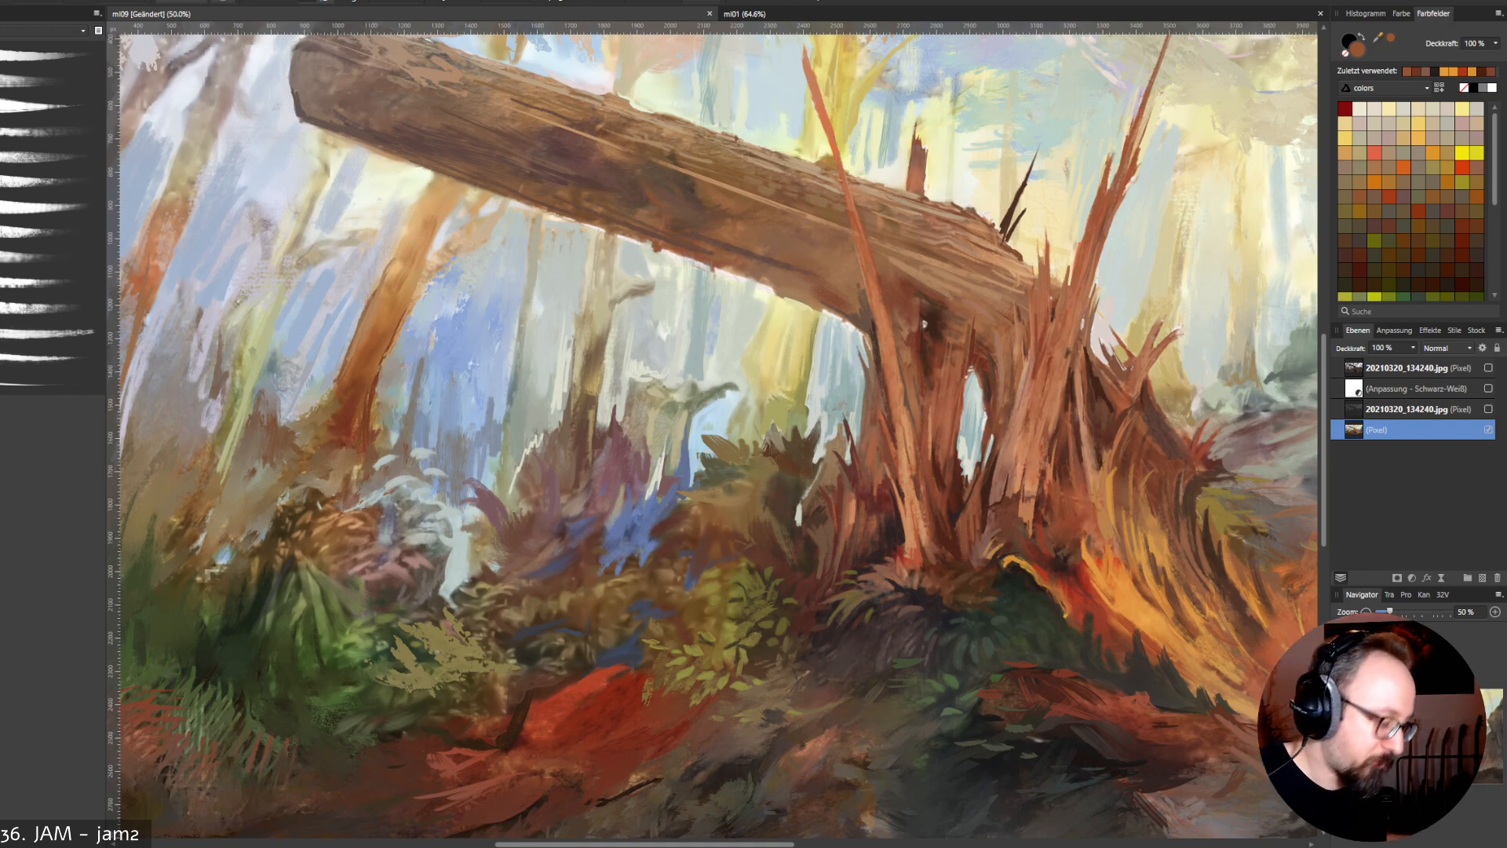
Add light, frayed strokes at the foot of the long leaning splinter with sampled brown and pale salmon tones.
alt+click(749, 543)
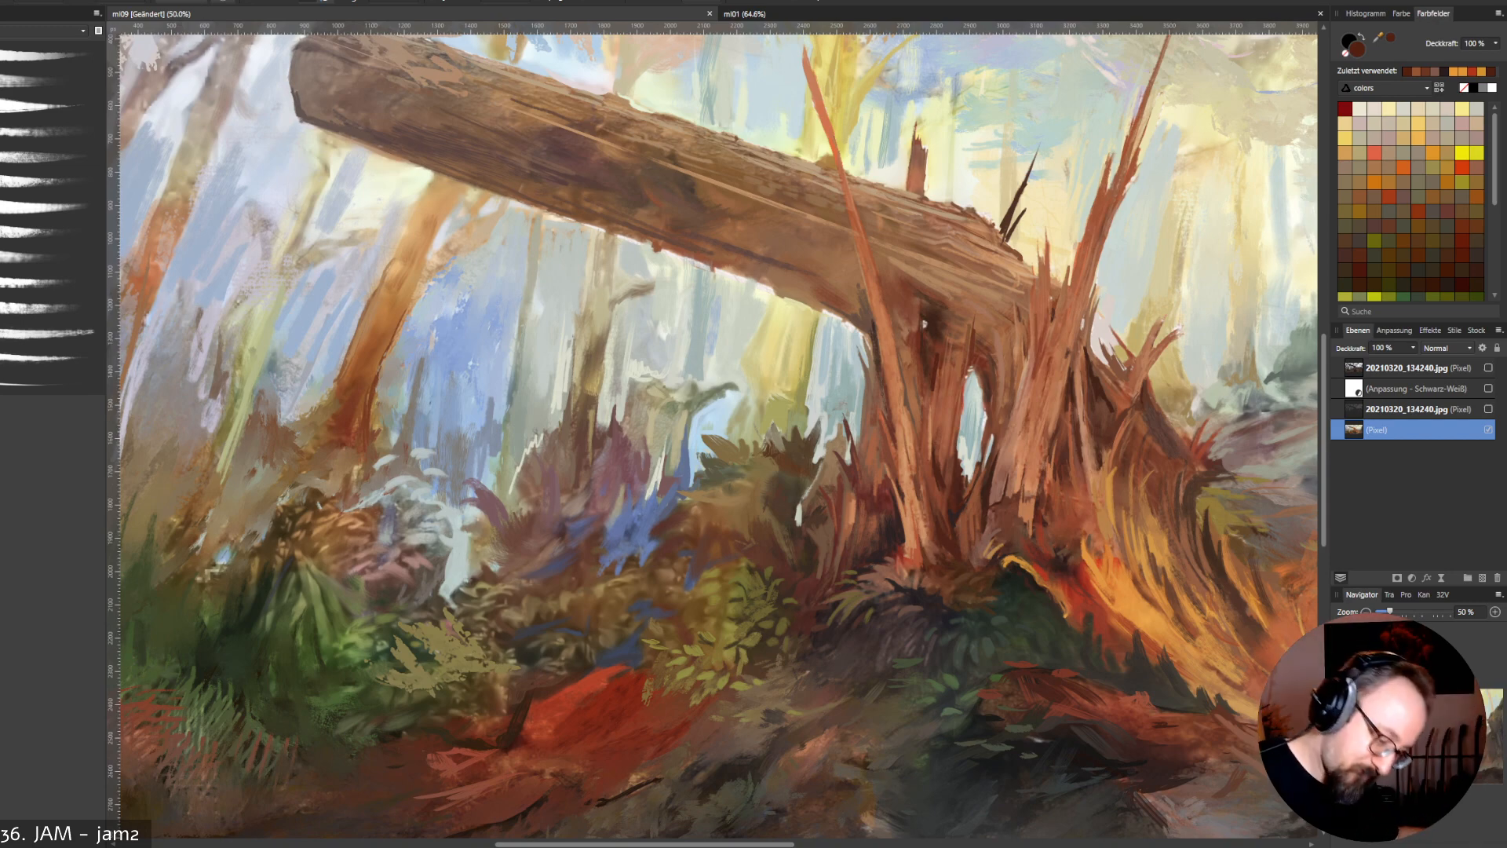
key(alt)
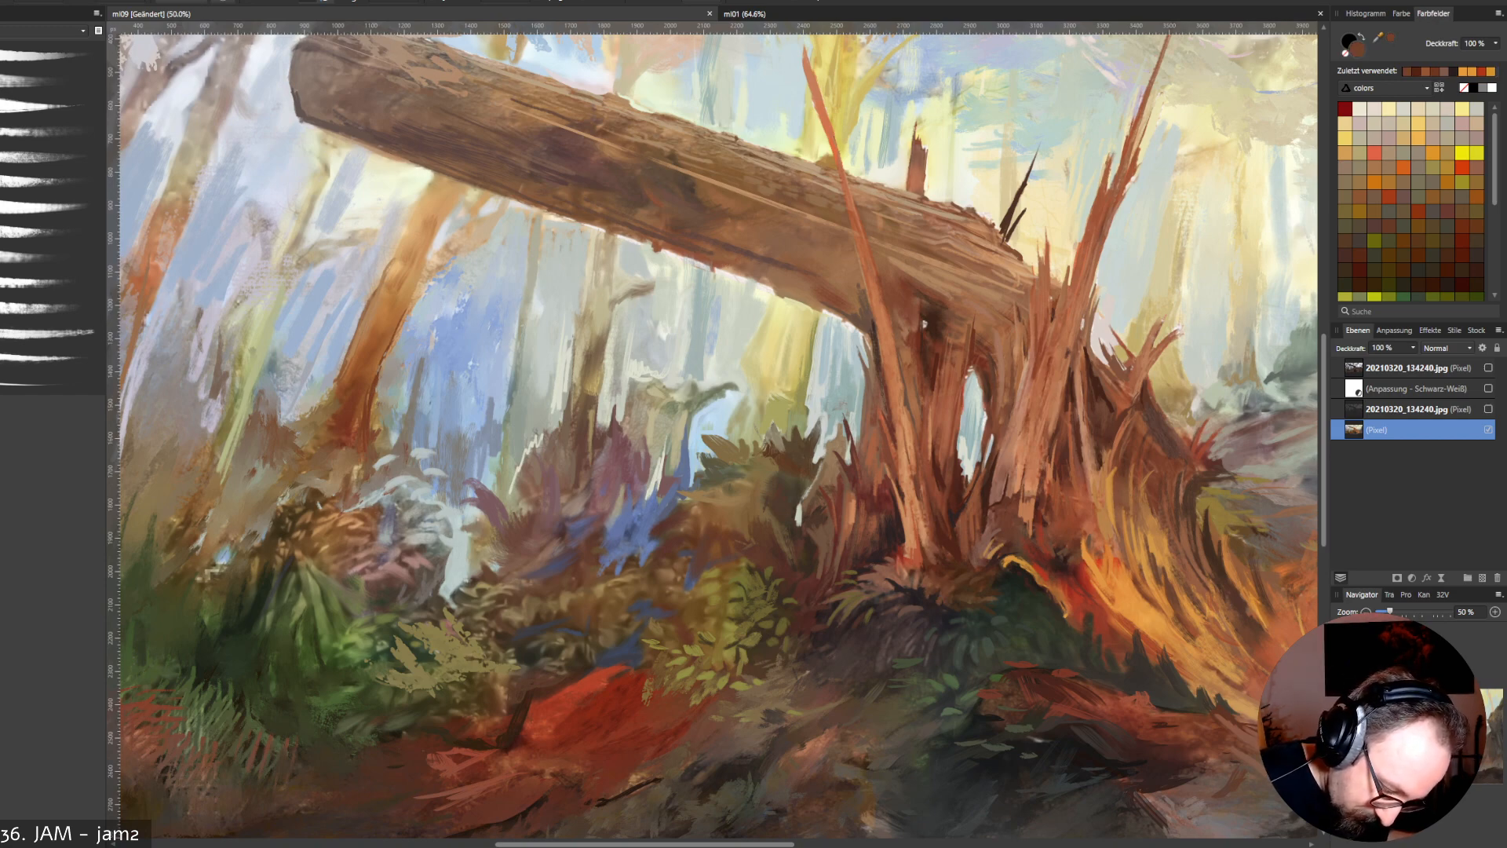
alt+click(924, 577)
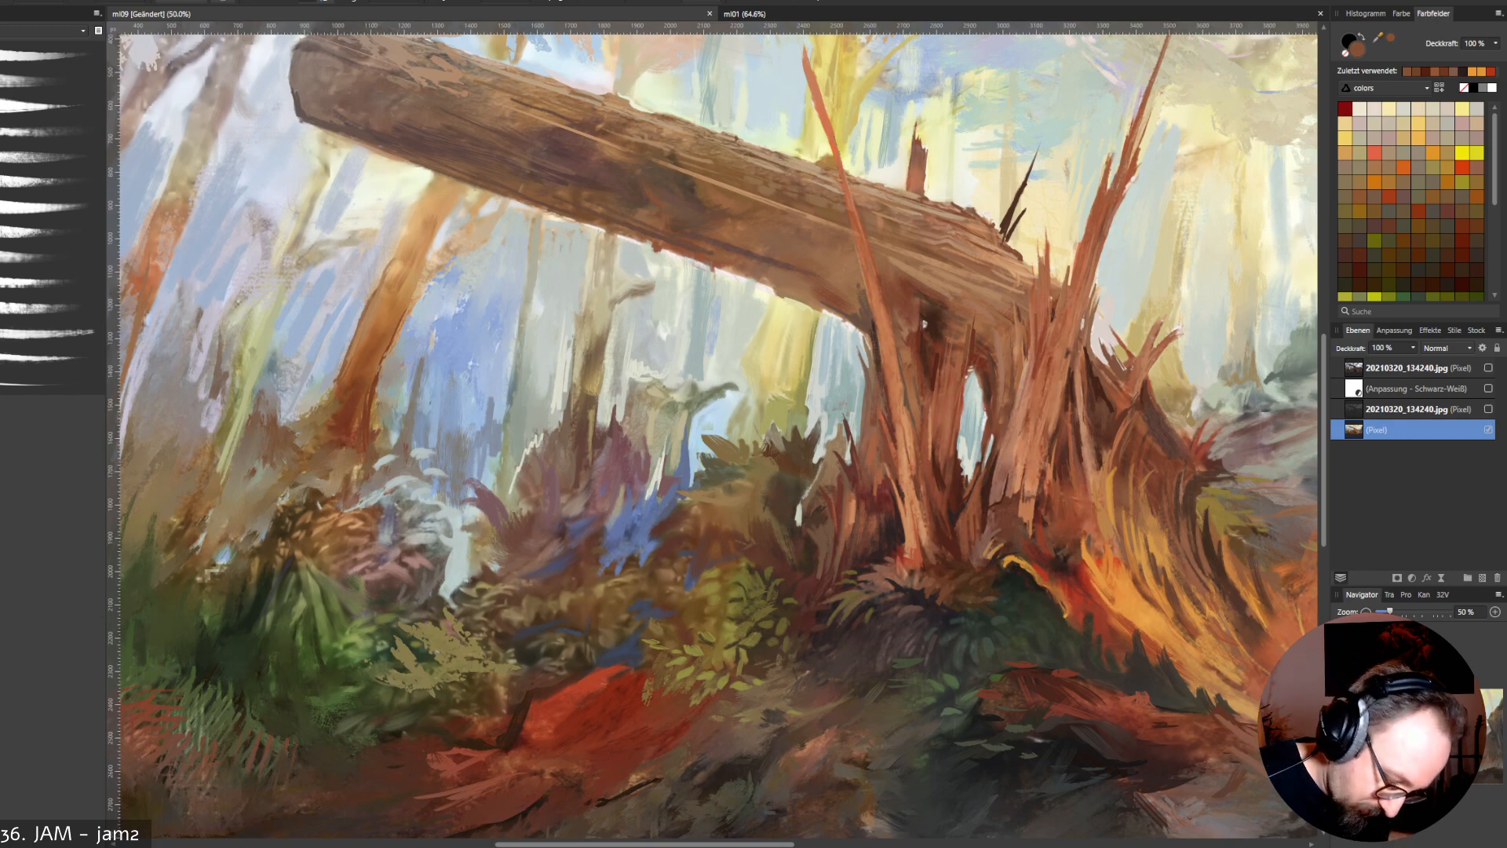
alt+click(914, 589)
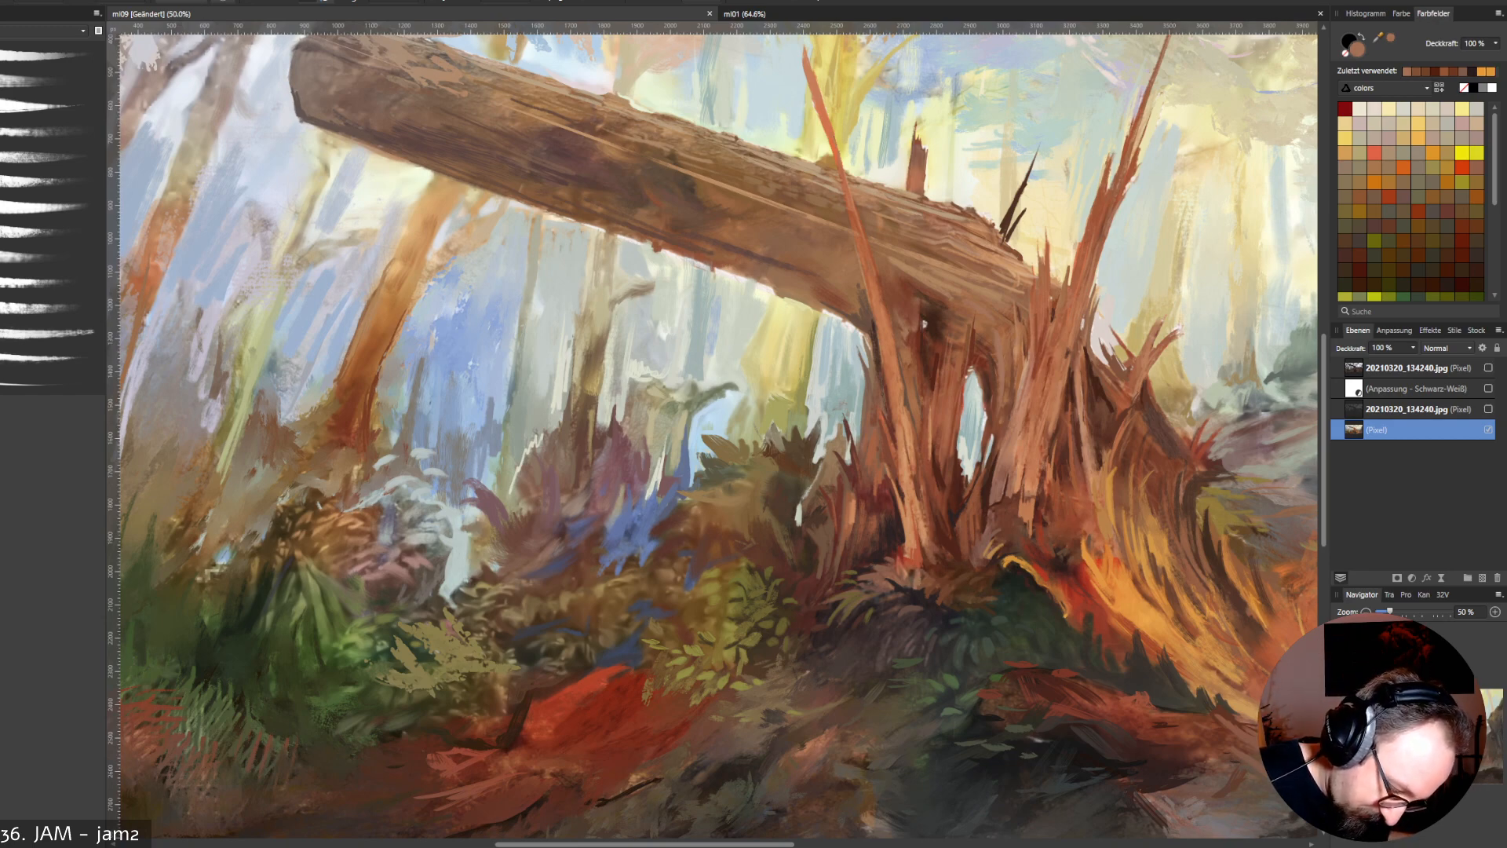
alt+click(904, 572)
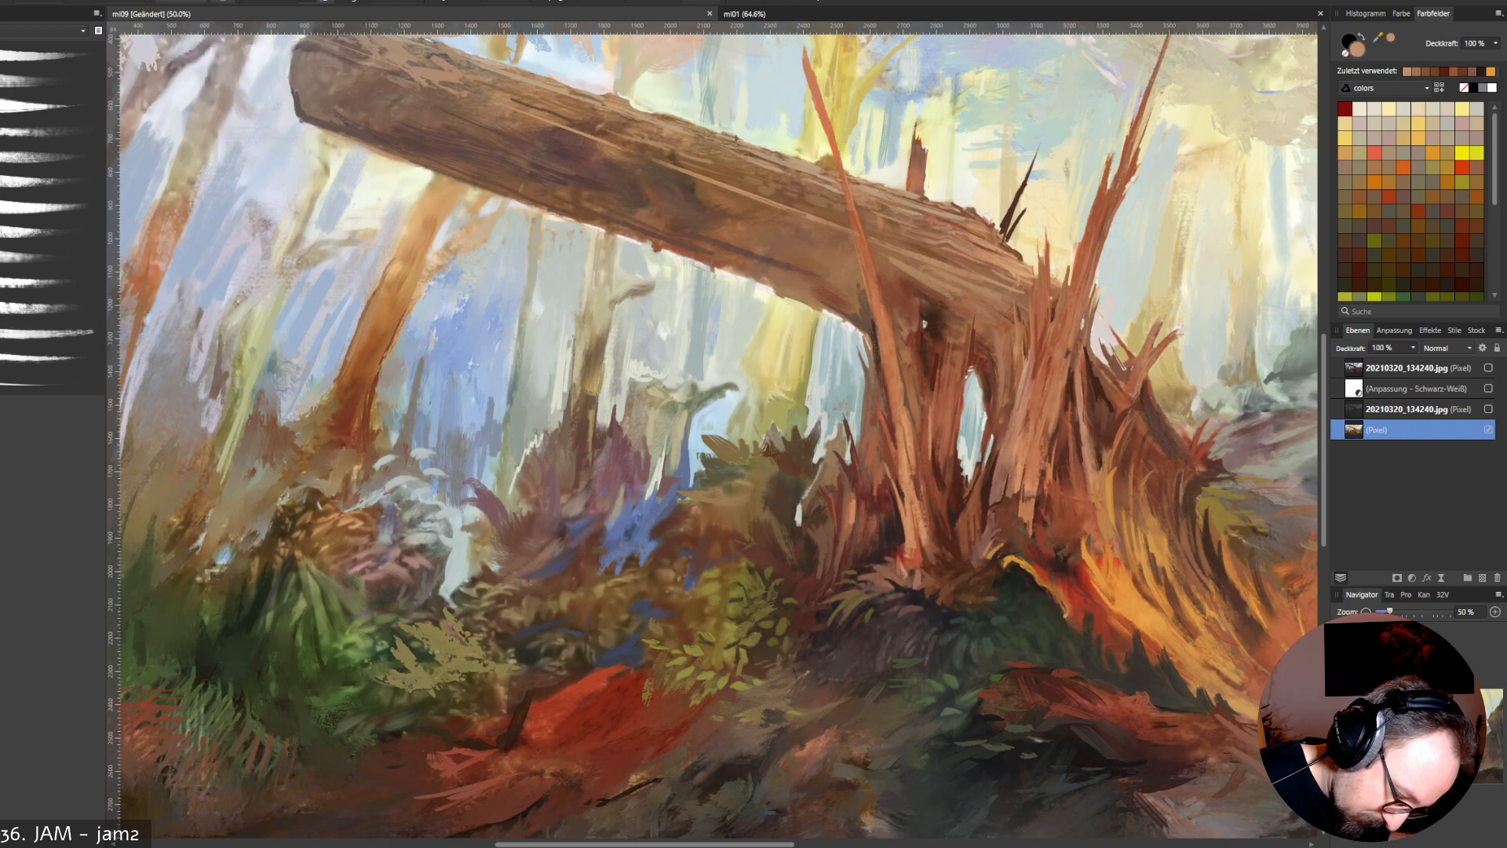
drag(914, 578, 909, 598)
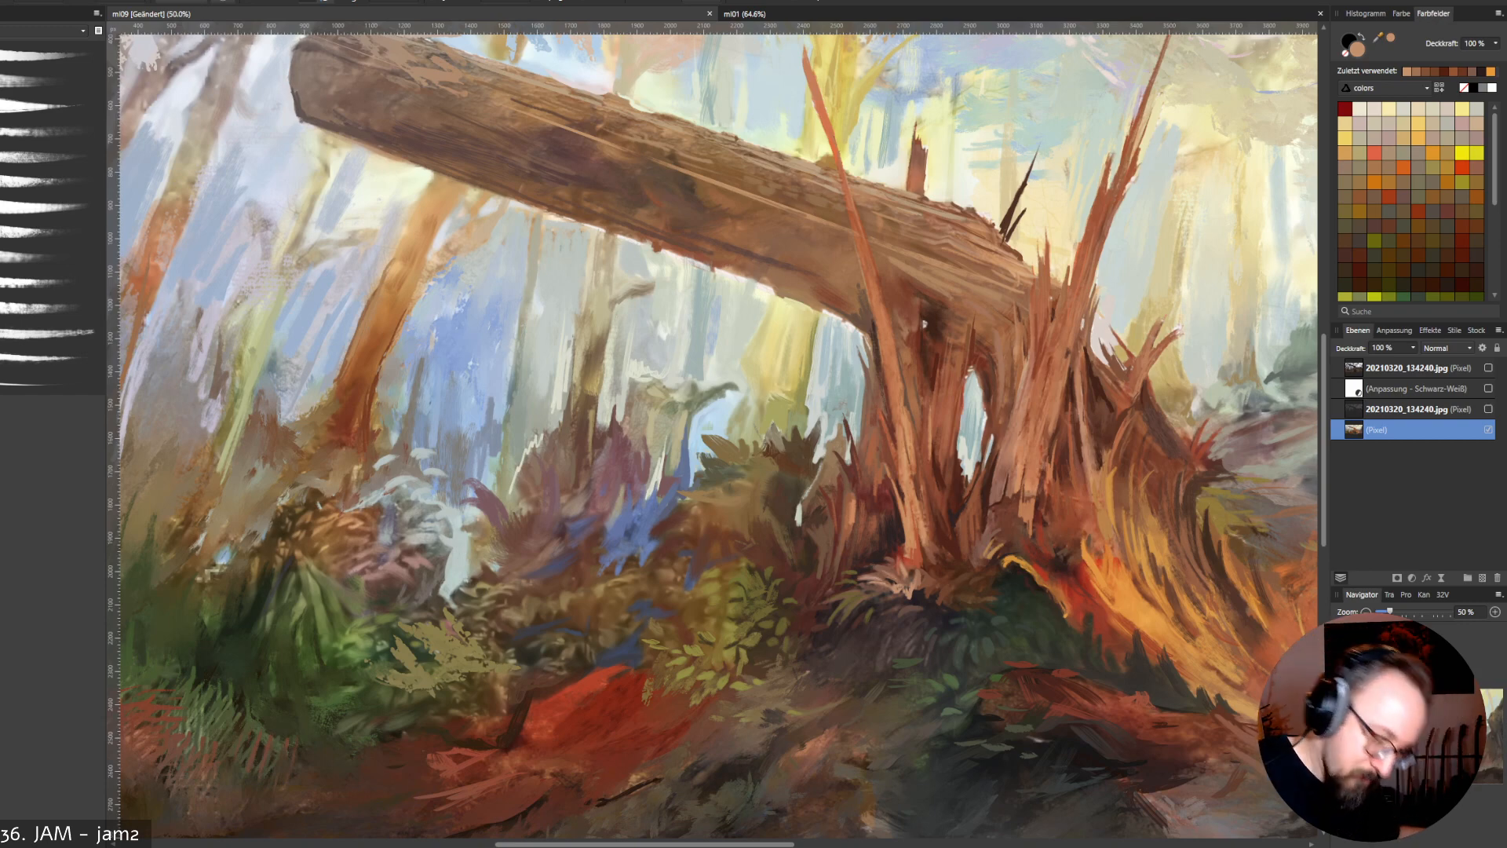
Paint small leaves in the dark green plant below the stump with sampled green and near-black tones.
key(alt)
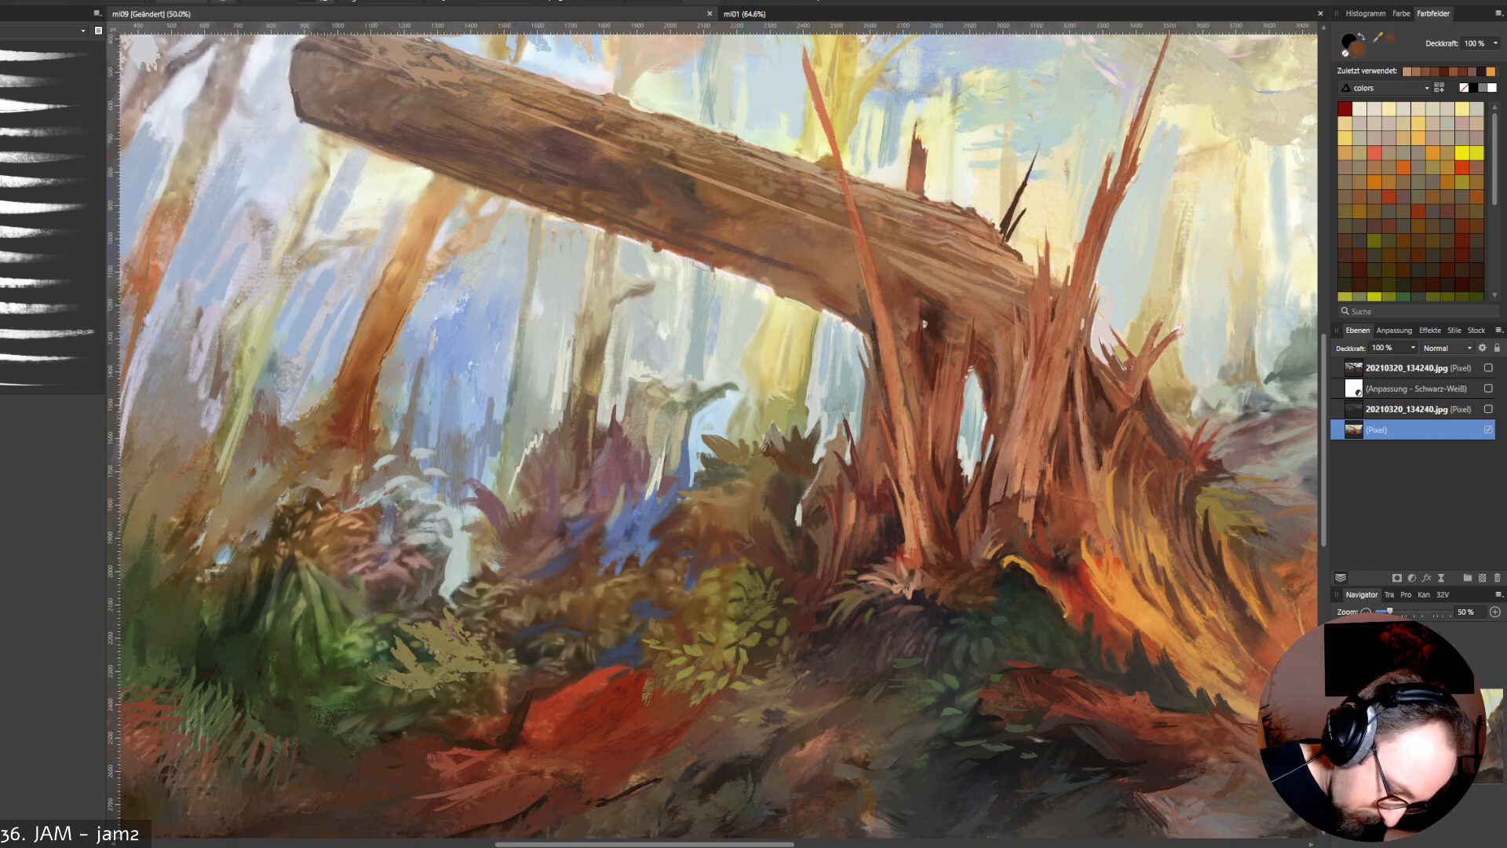
key(alt)
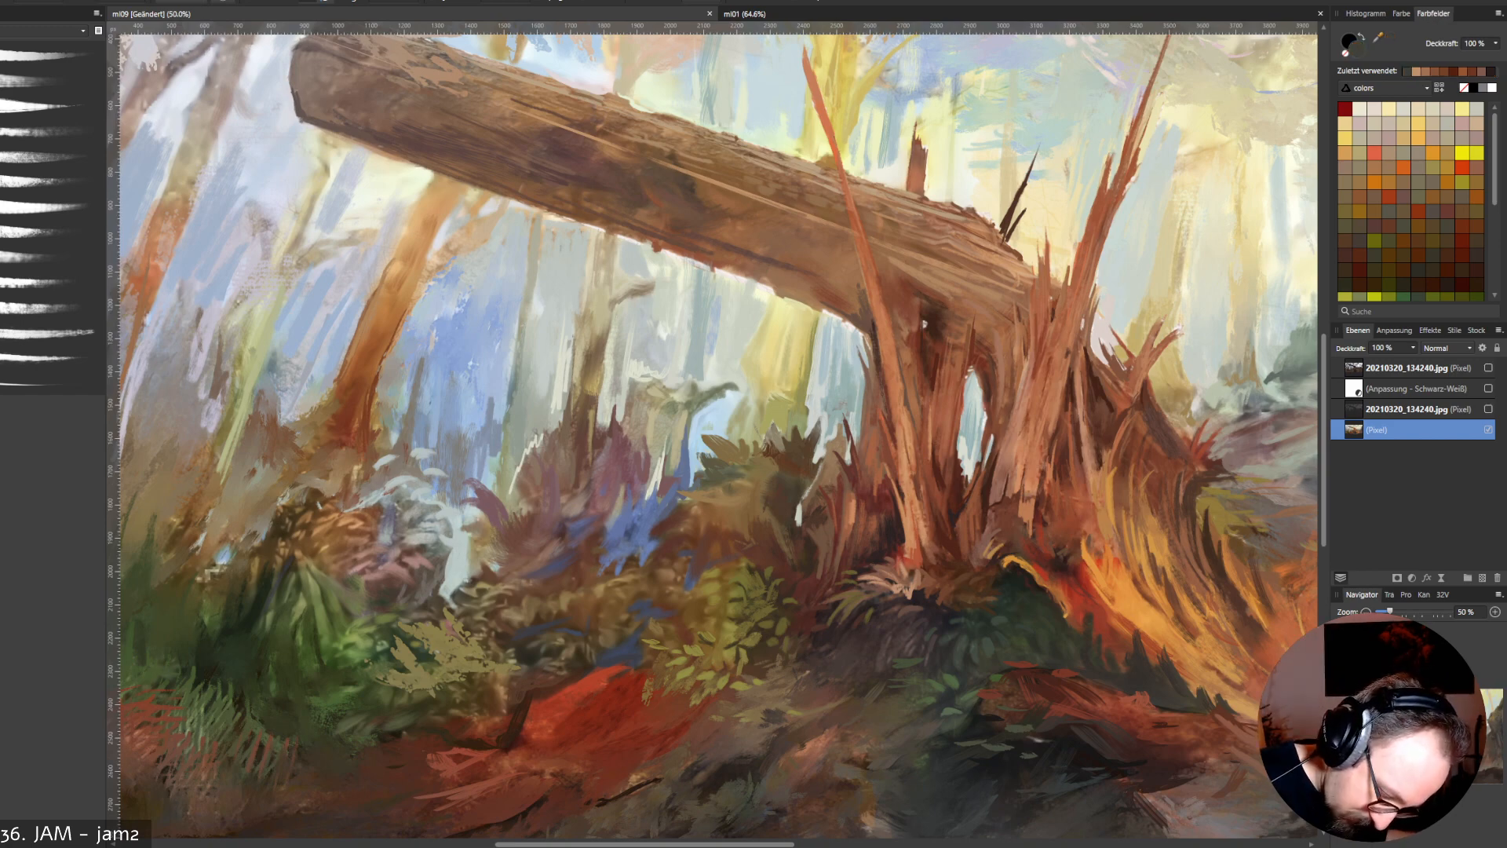
key(alt)
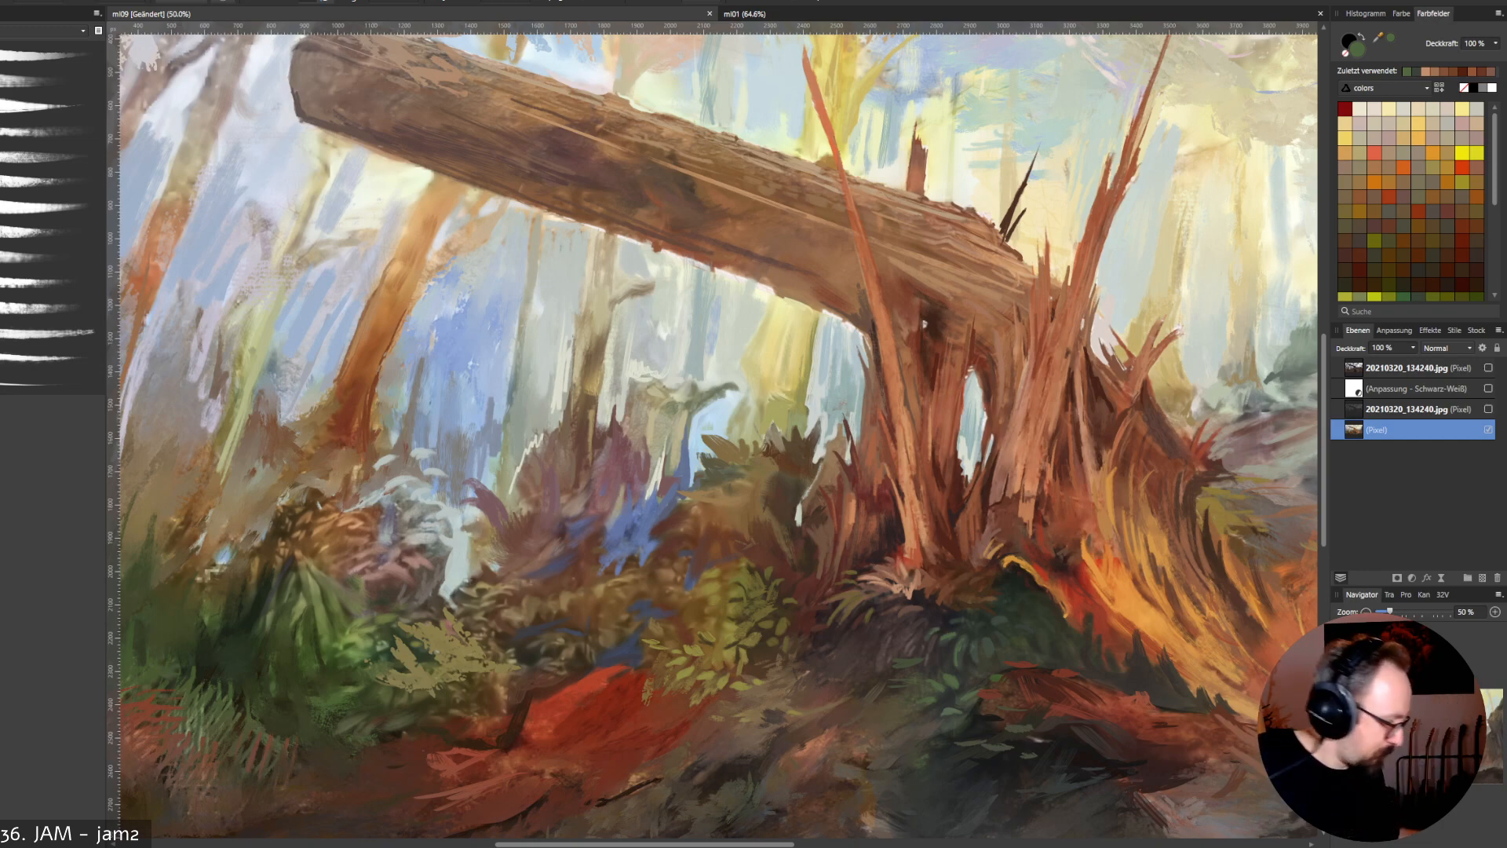
click(51, 230)
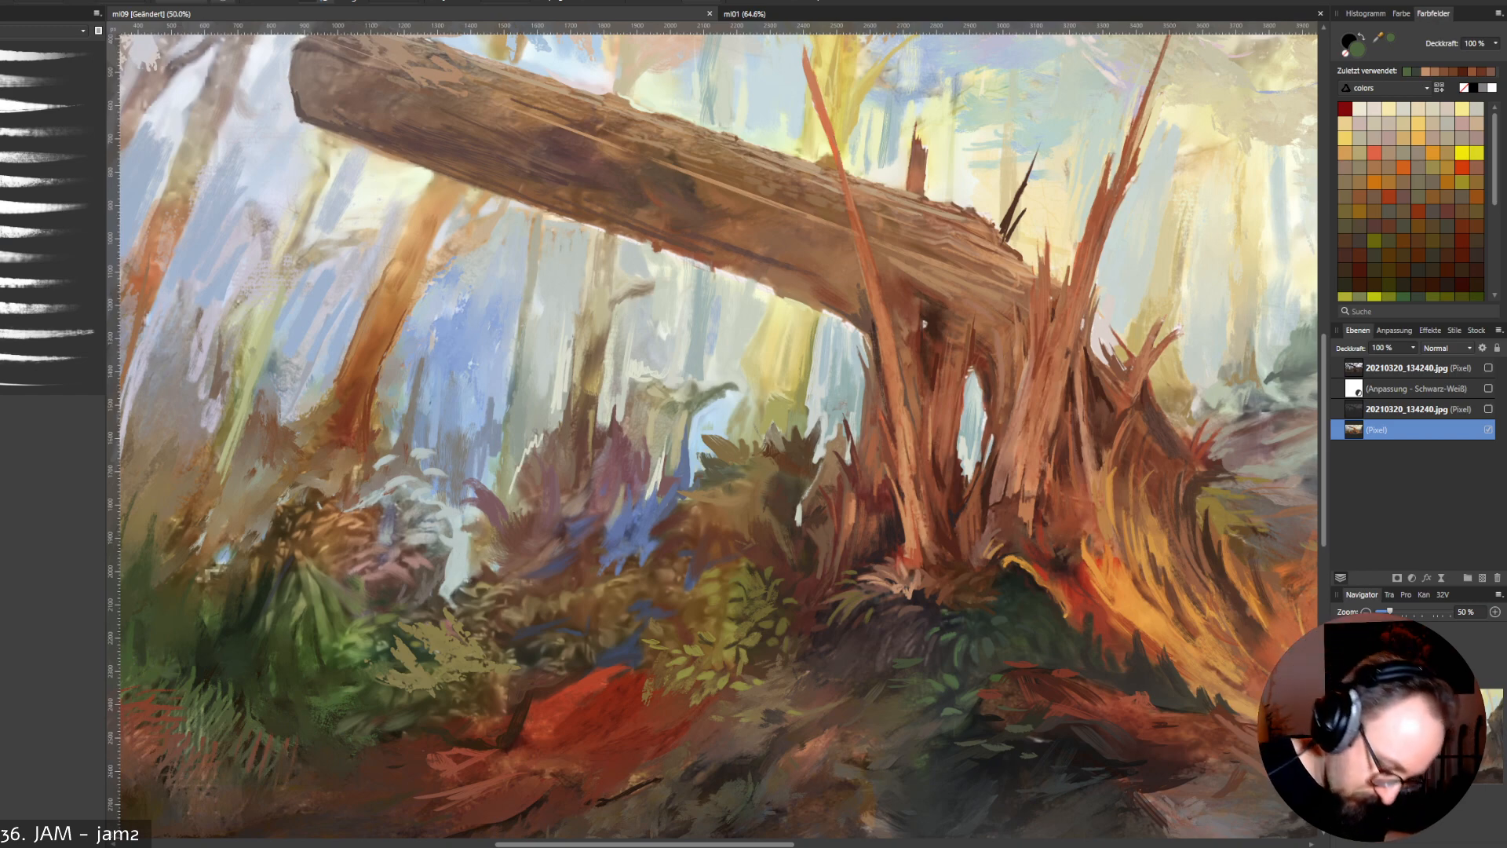
alt+click(931, 620)
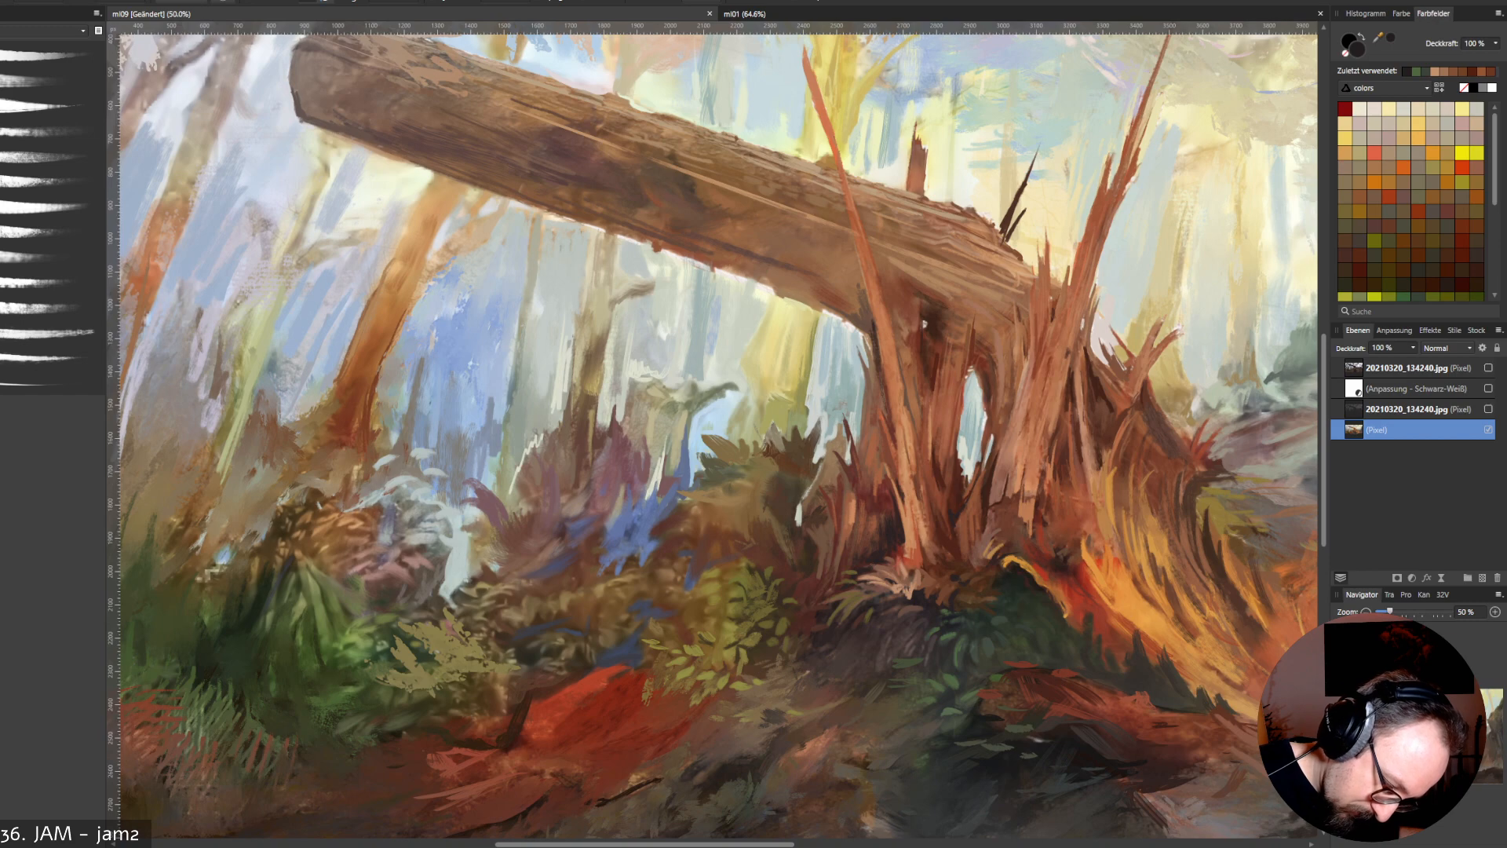
drag(984, 598, 1002, 591)
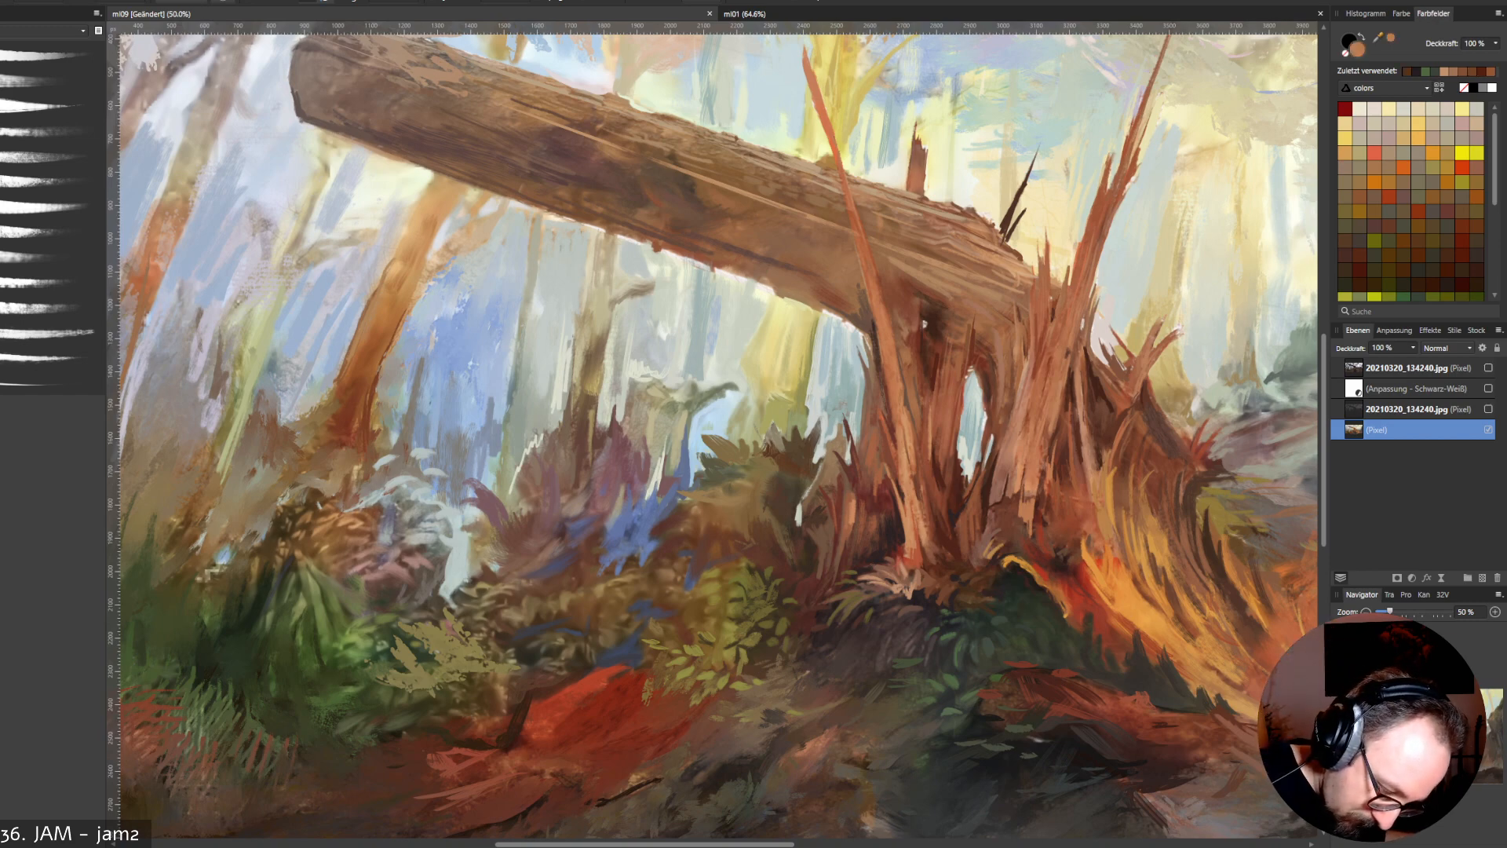
Add cracks and wood grain to the stump's broad front splinter and adjoining bark with sampled reddish-brown and light tan tones.
drag(1014, 503, 1011, 537)
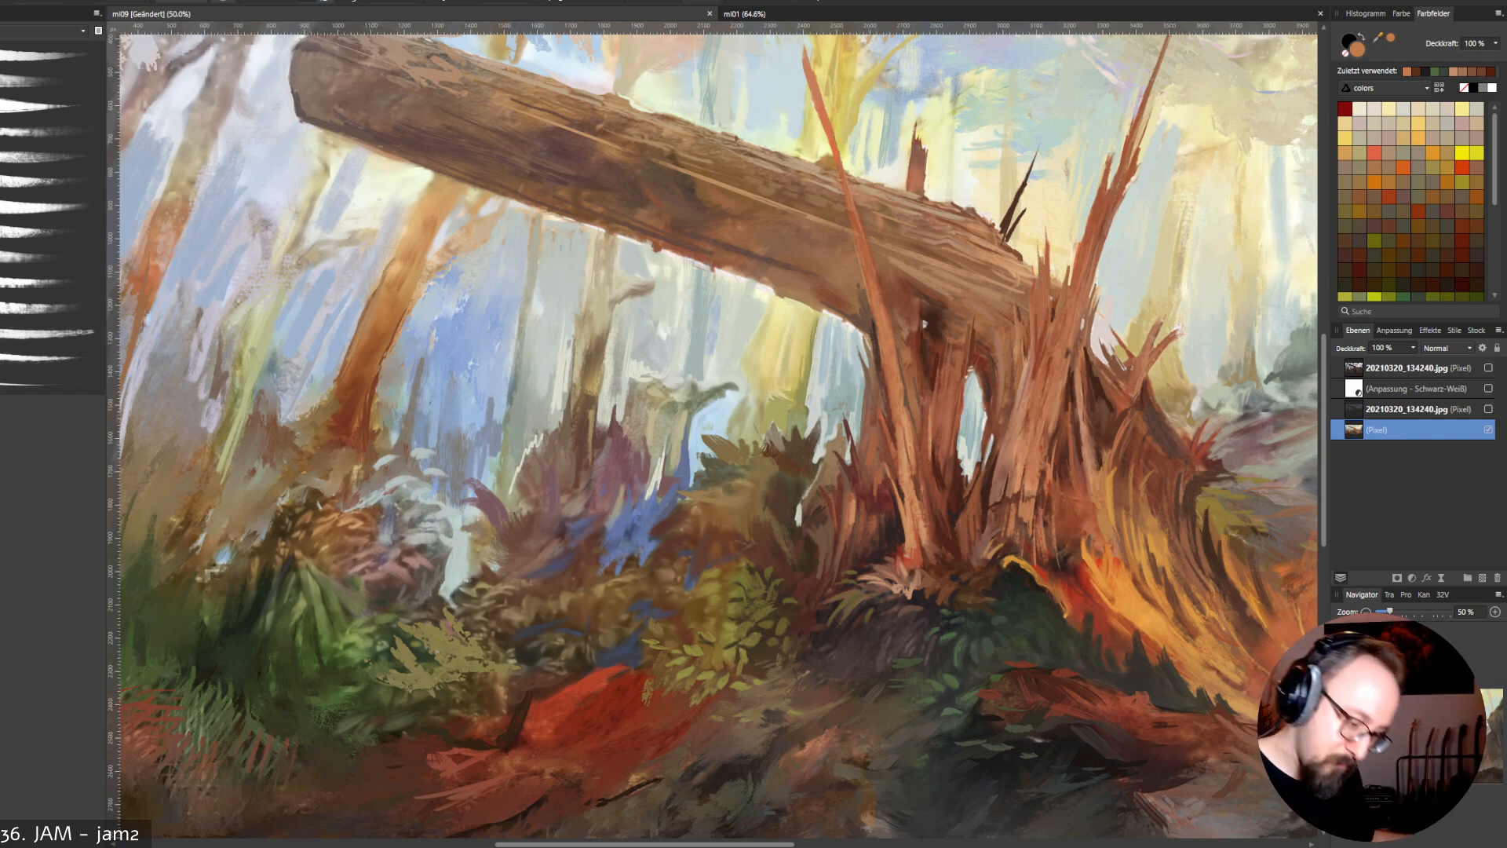
key(alt)
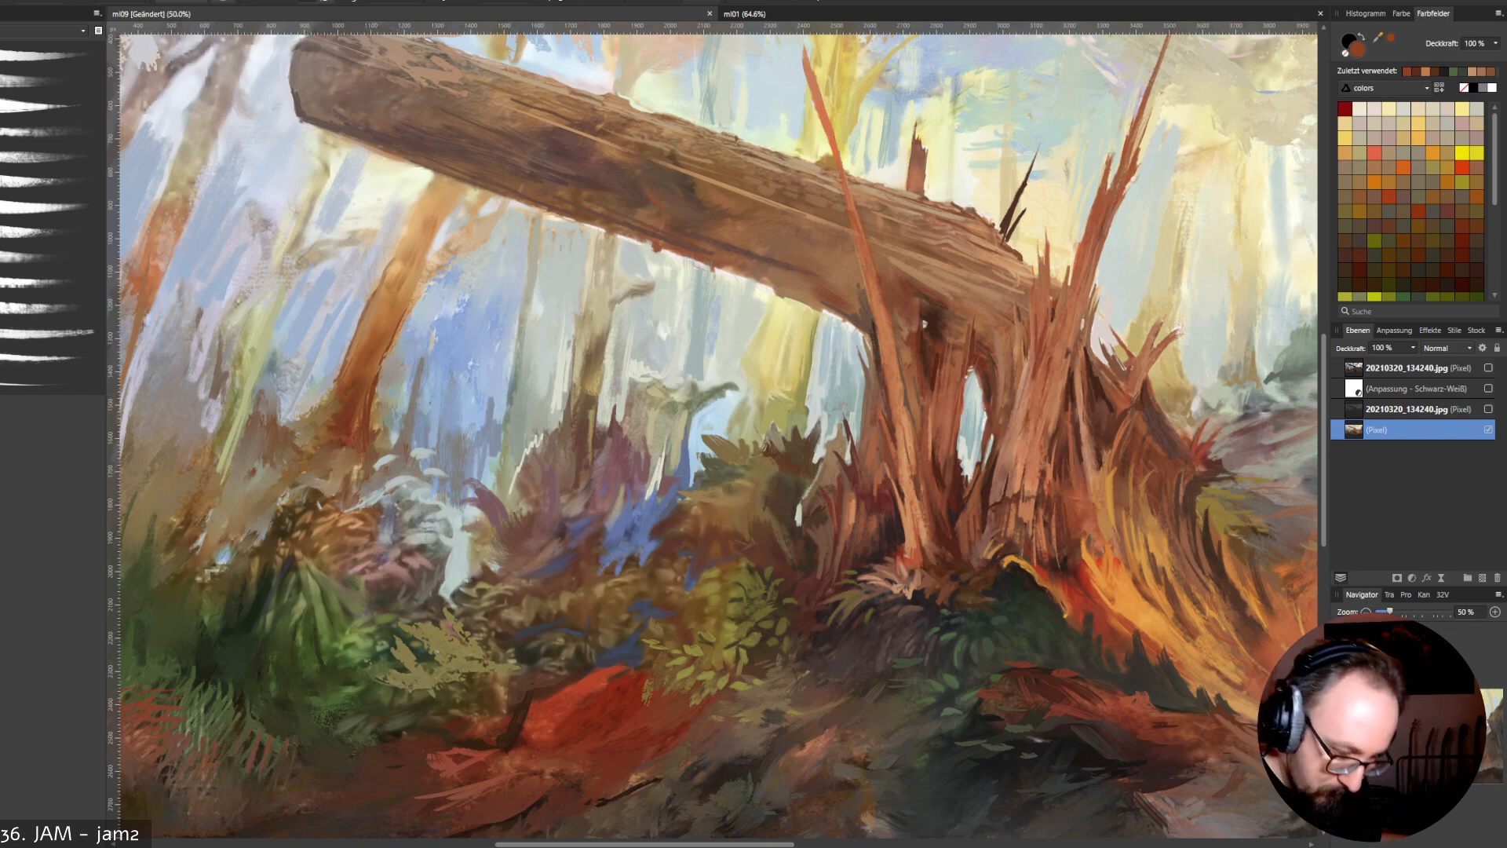
alt+click(1071, 454)
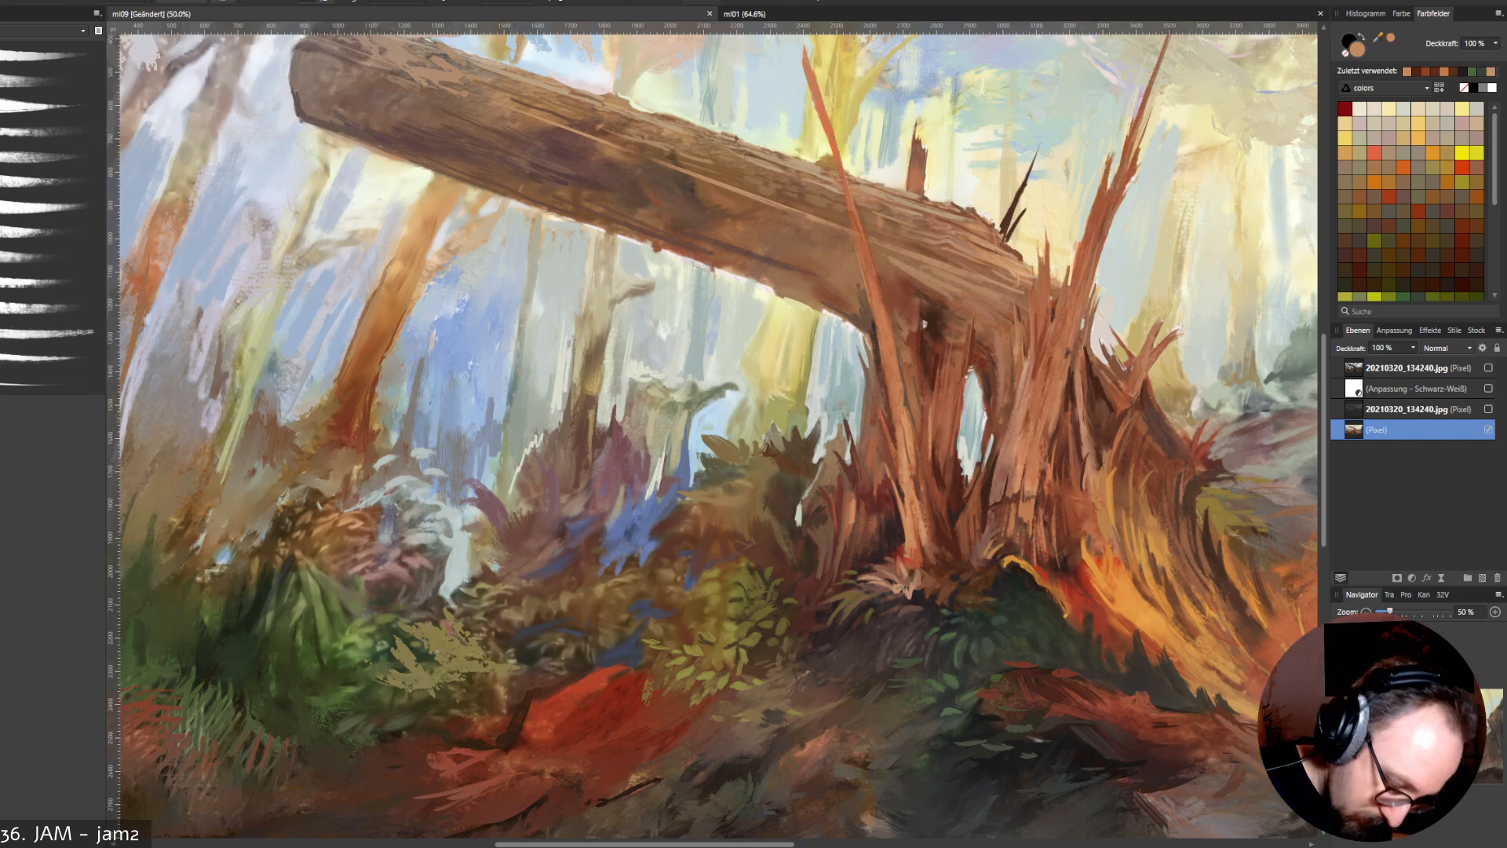
alt+click(1081, 467)
alt+click(1082, 463)
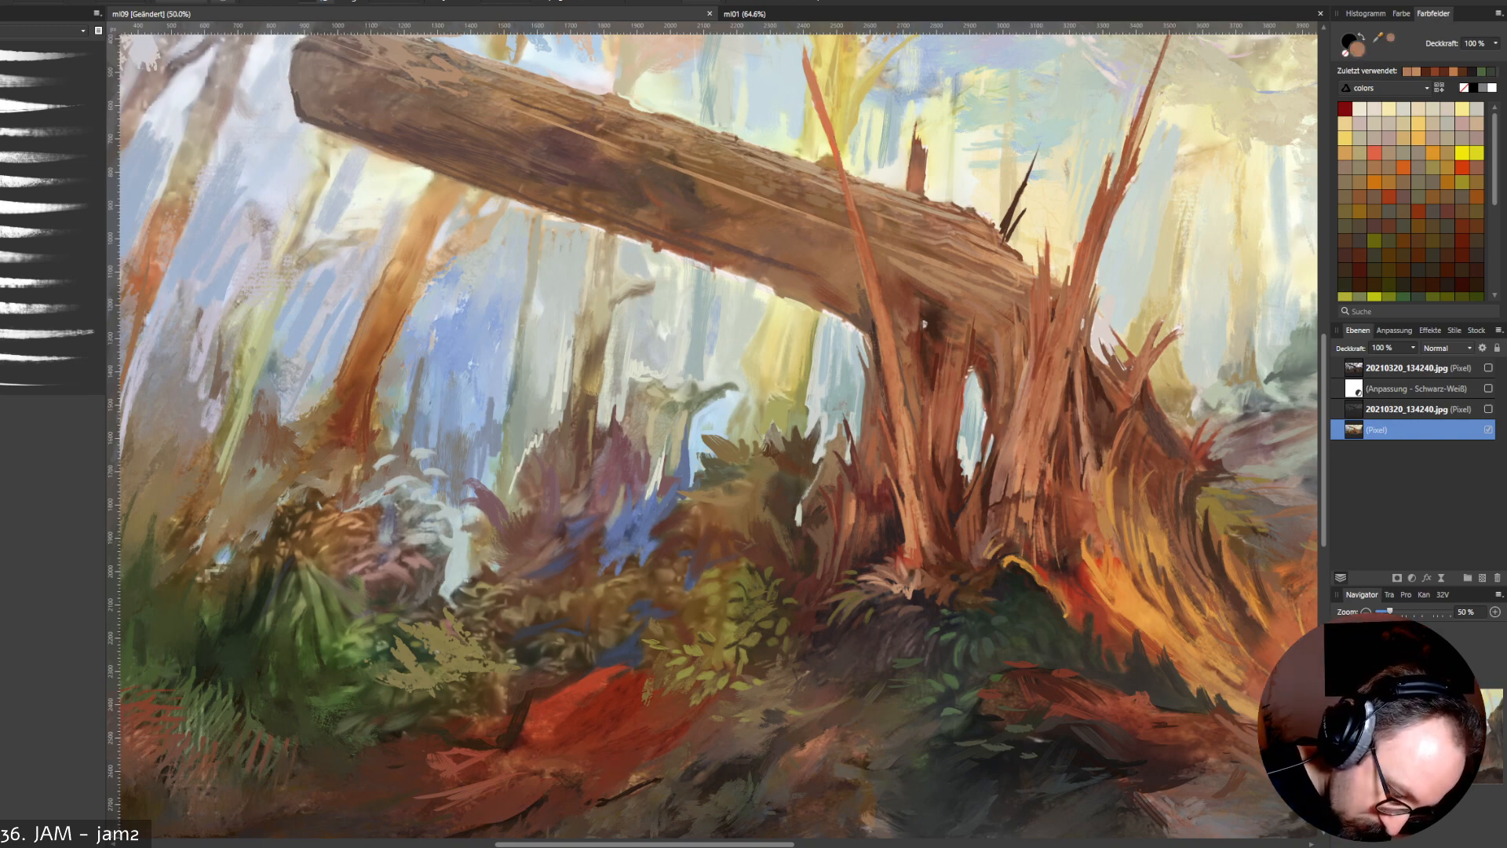
alt+click(1078, 449)
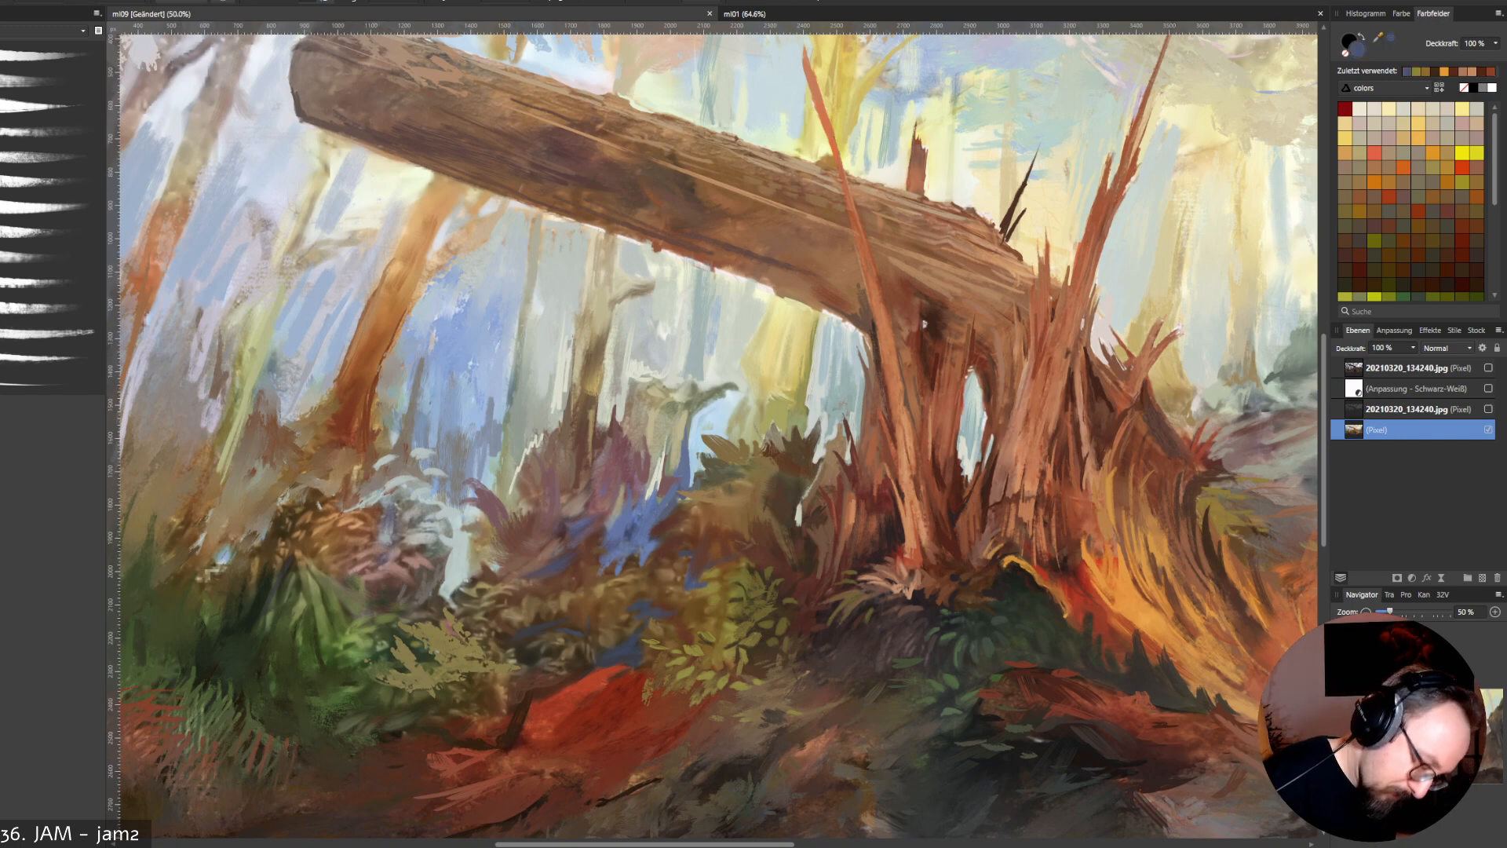
Refine the edges of the purple and brown-green ferns left of the stump with sampled browns and pale blue-grey tones.
alt+click(658, 511)
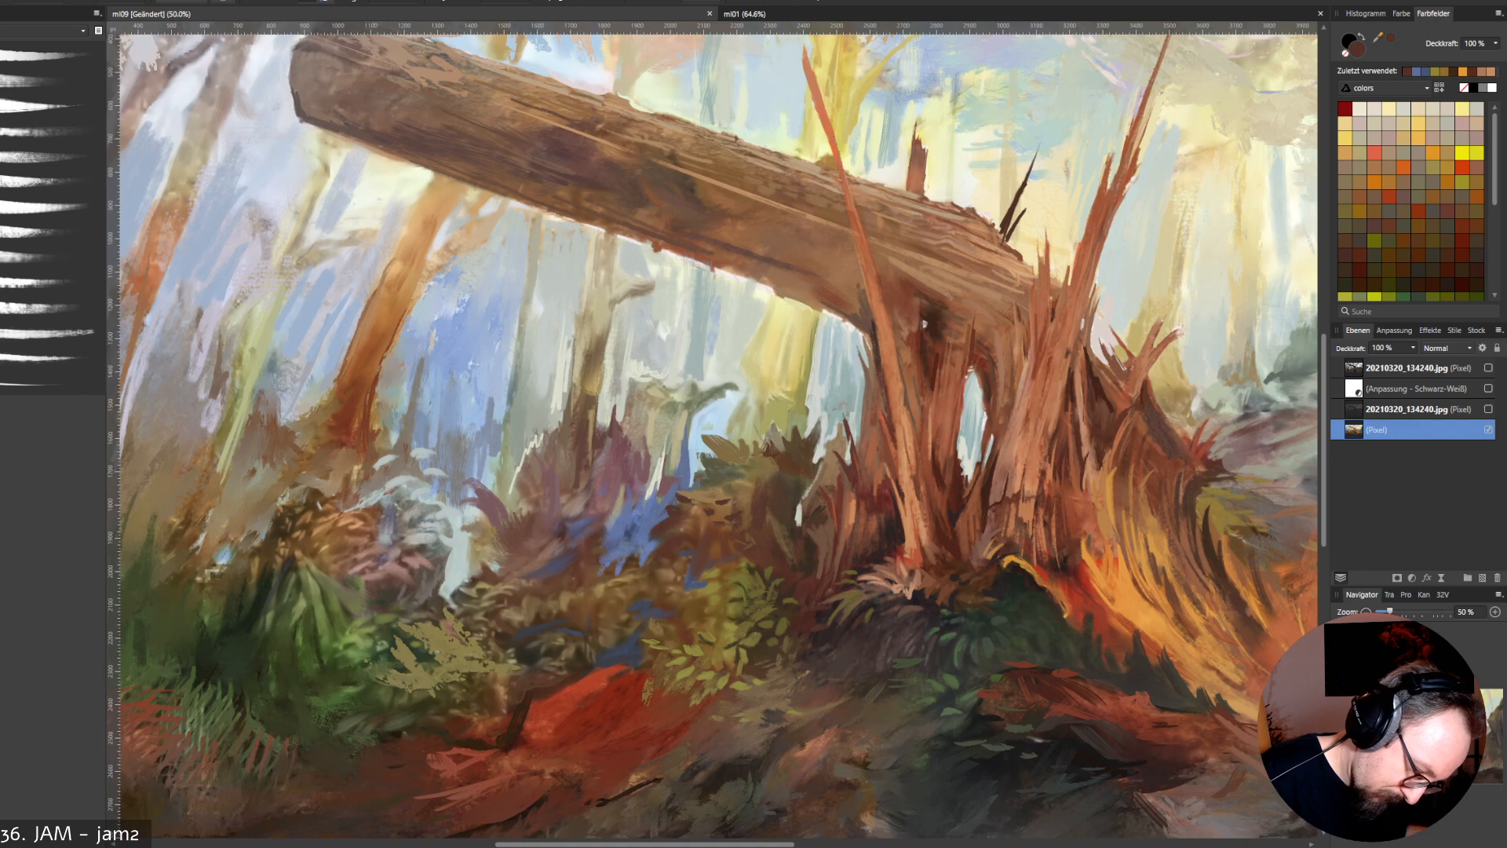
alt+click(742, 504)
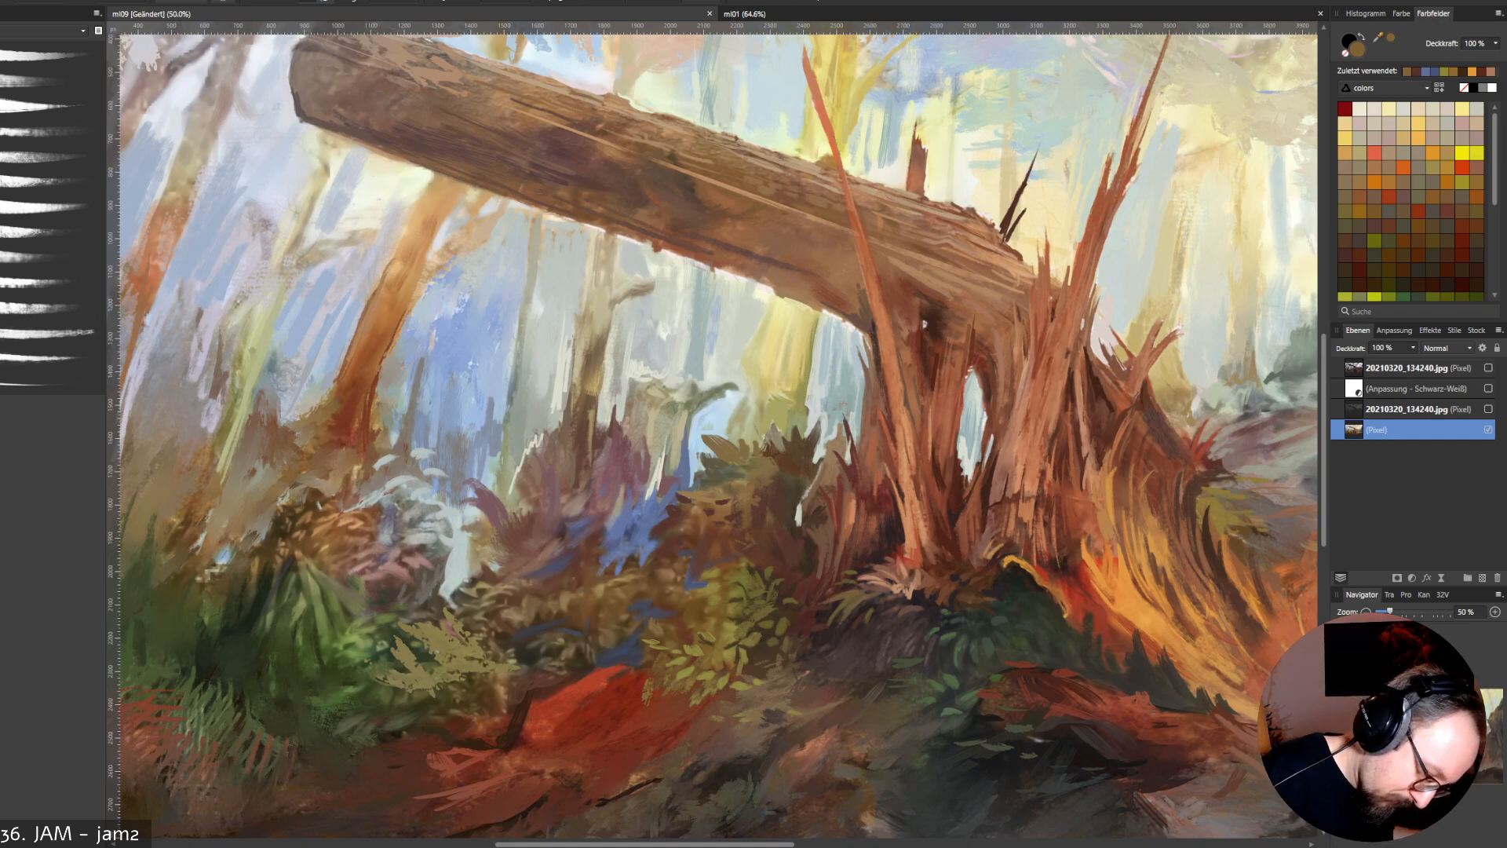
alt+click(744, 491)
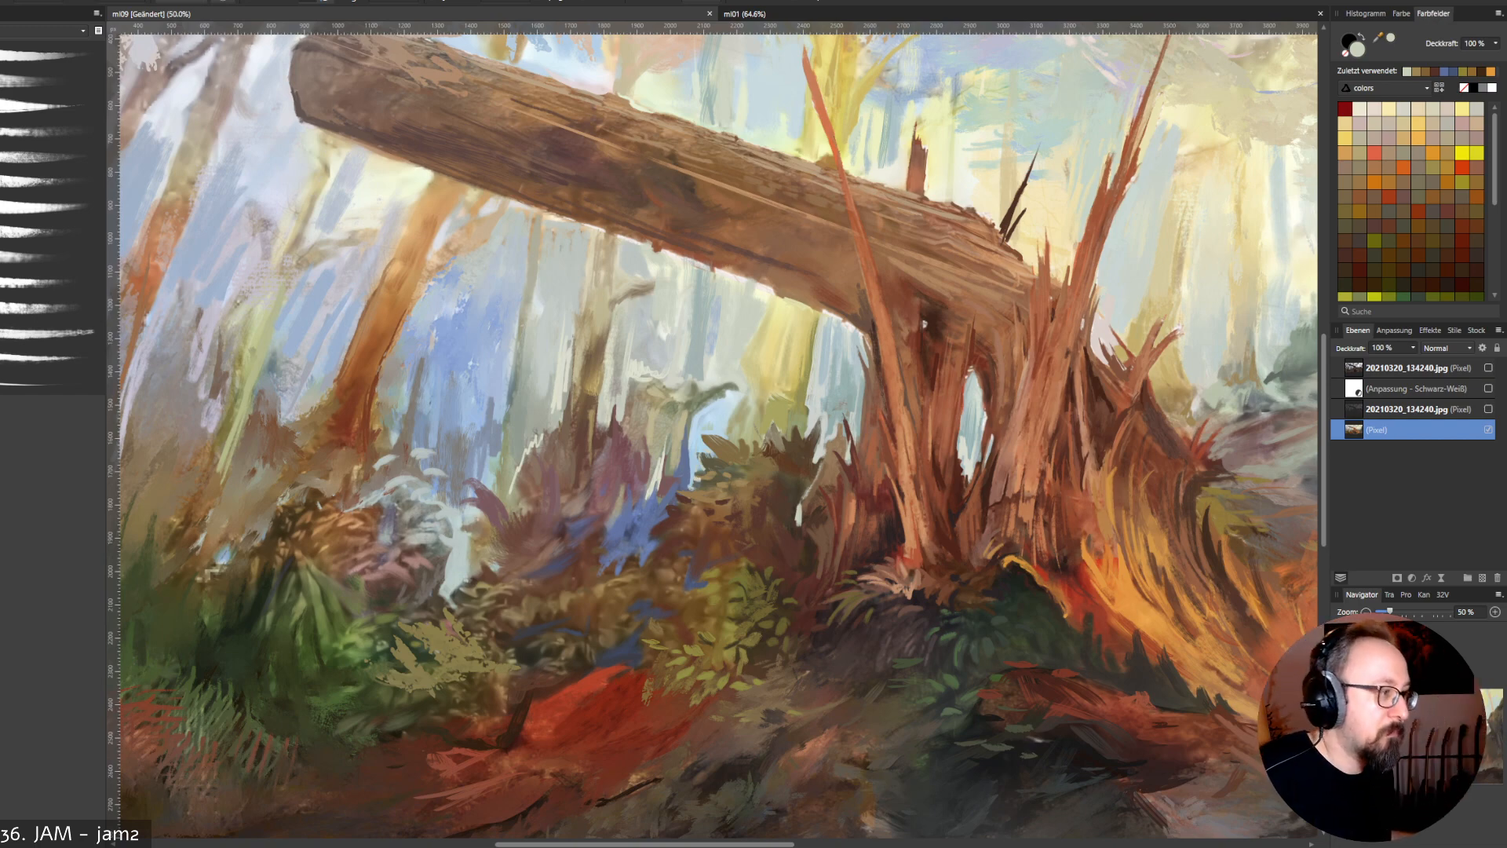
alt+click(692, 468)
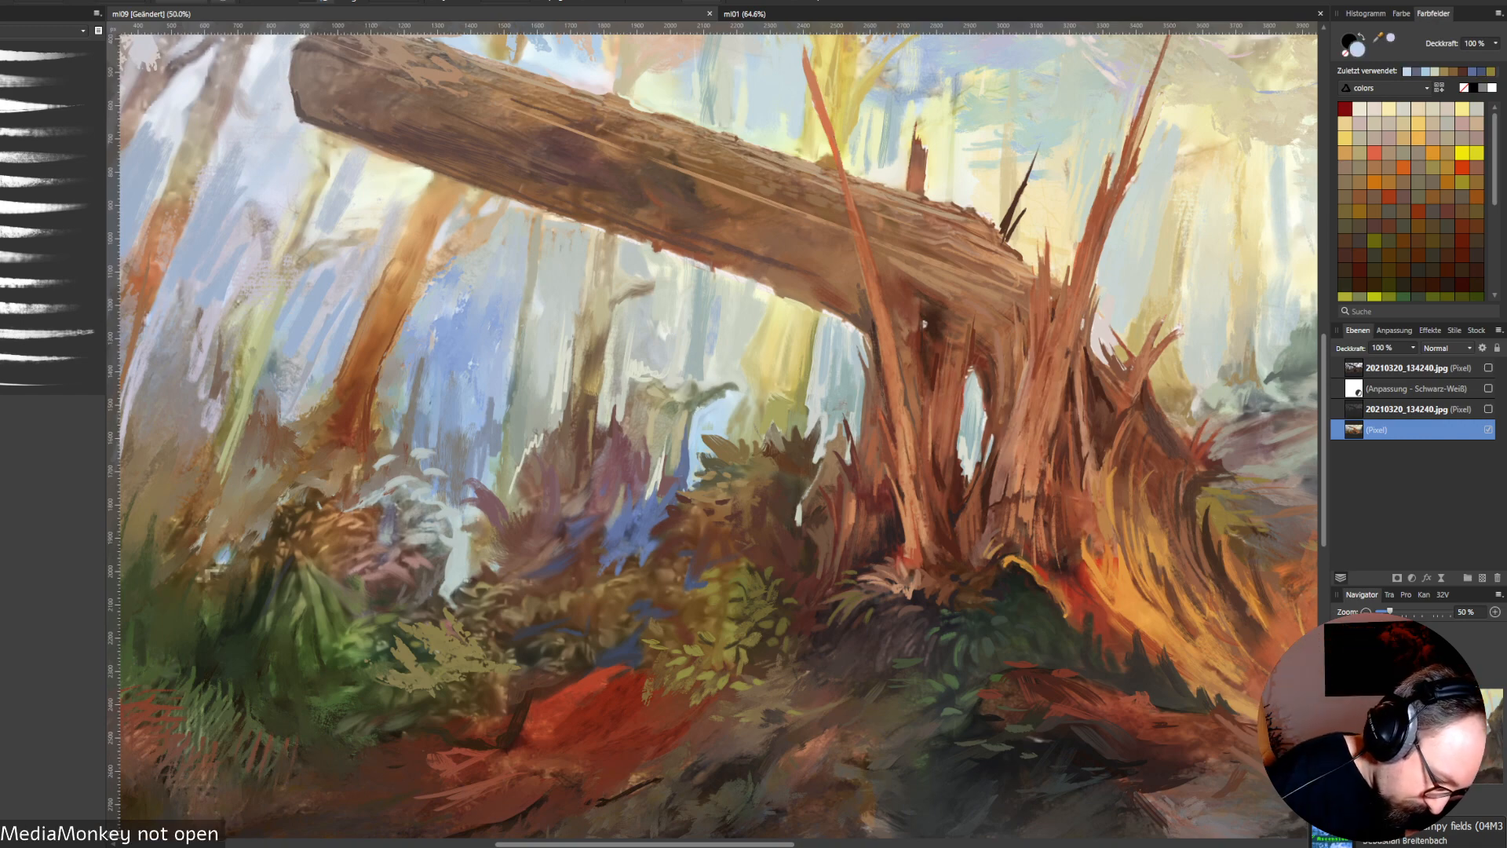
Paint light strokes along the yellow-green background trunk beneath the fallen log with sampled pale grey and cream tones.
alt+click(717, 395)
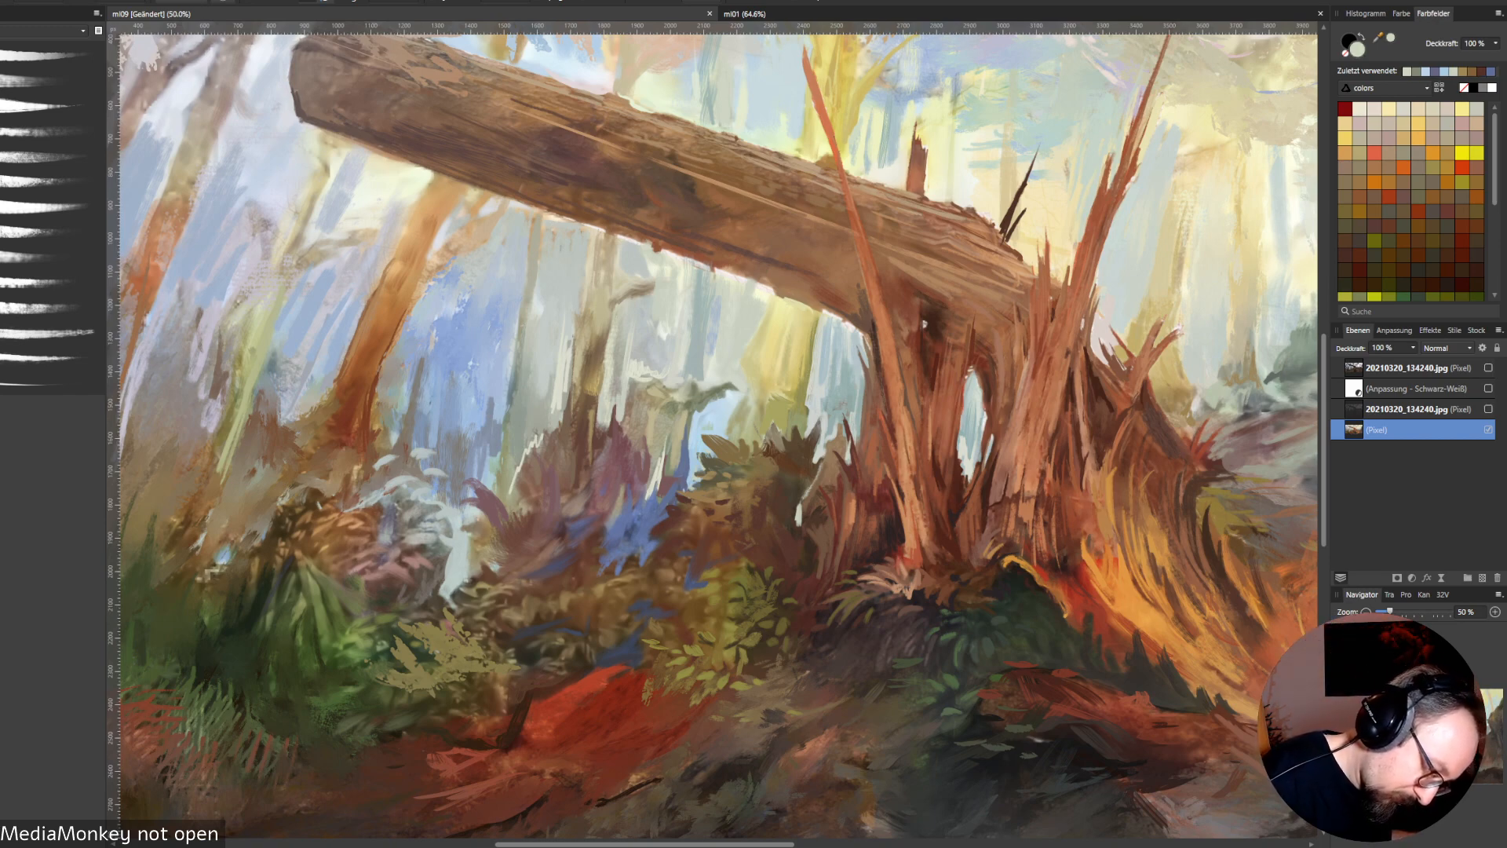
alt+click(738, 354)
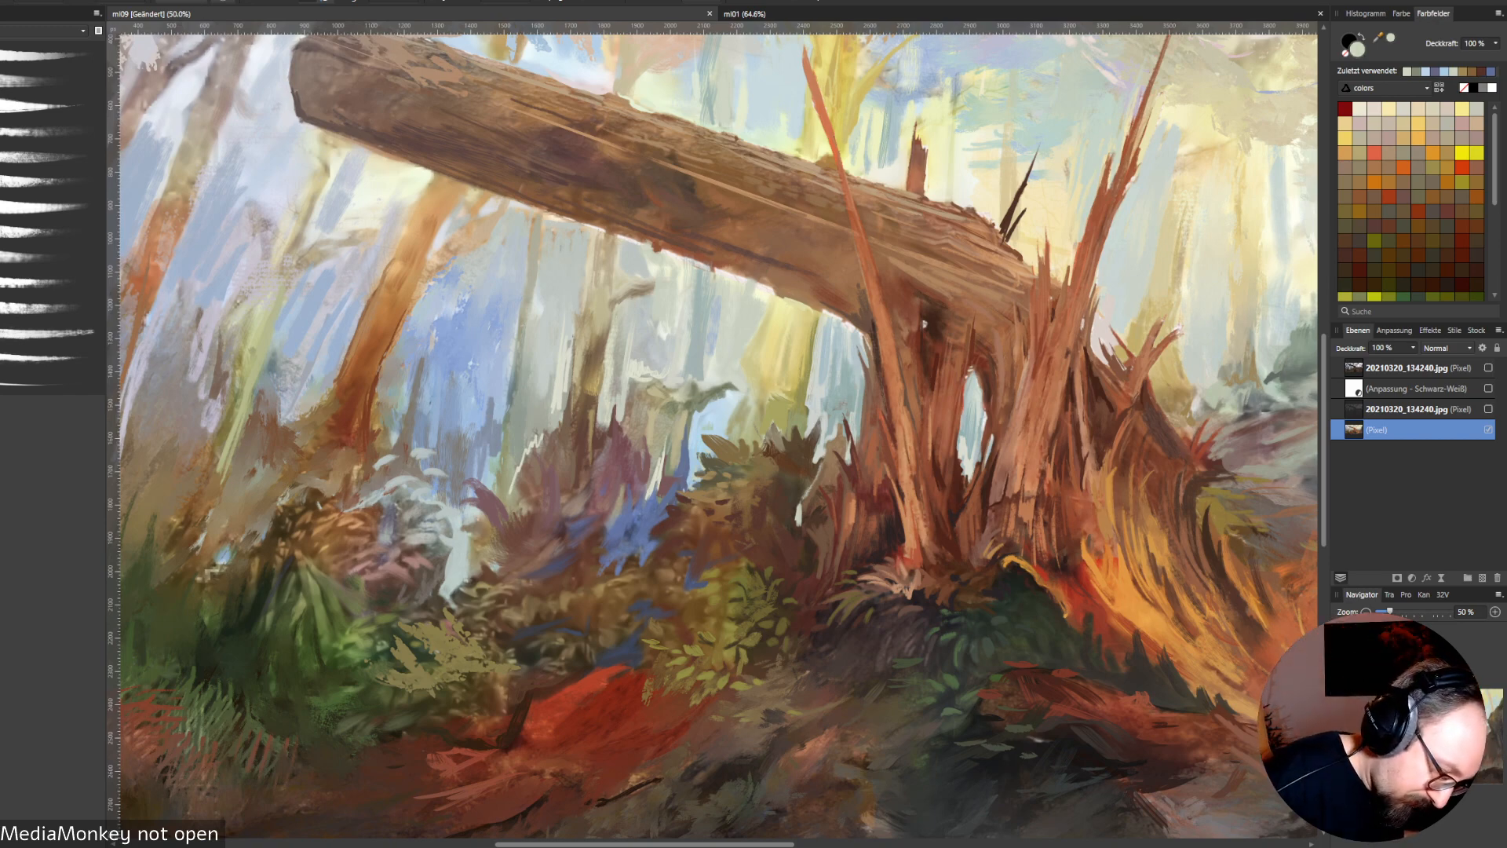
alt+click(763, 302)
drag(765, 305, 755, 339)
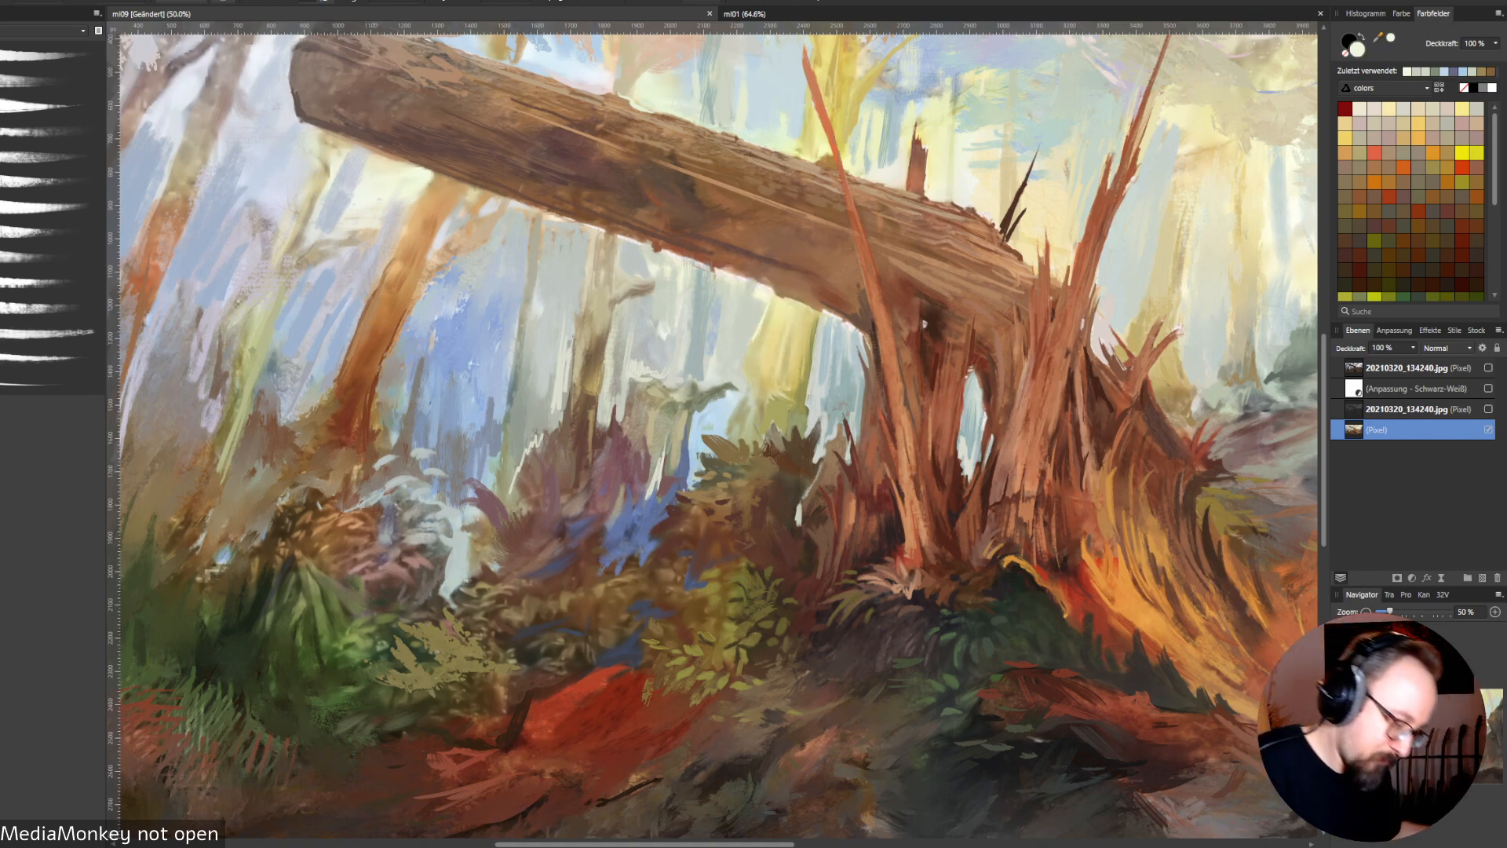
drag(763, 307, 749, 354)
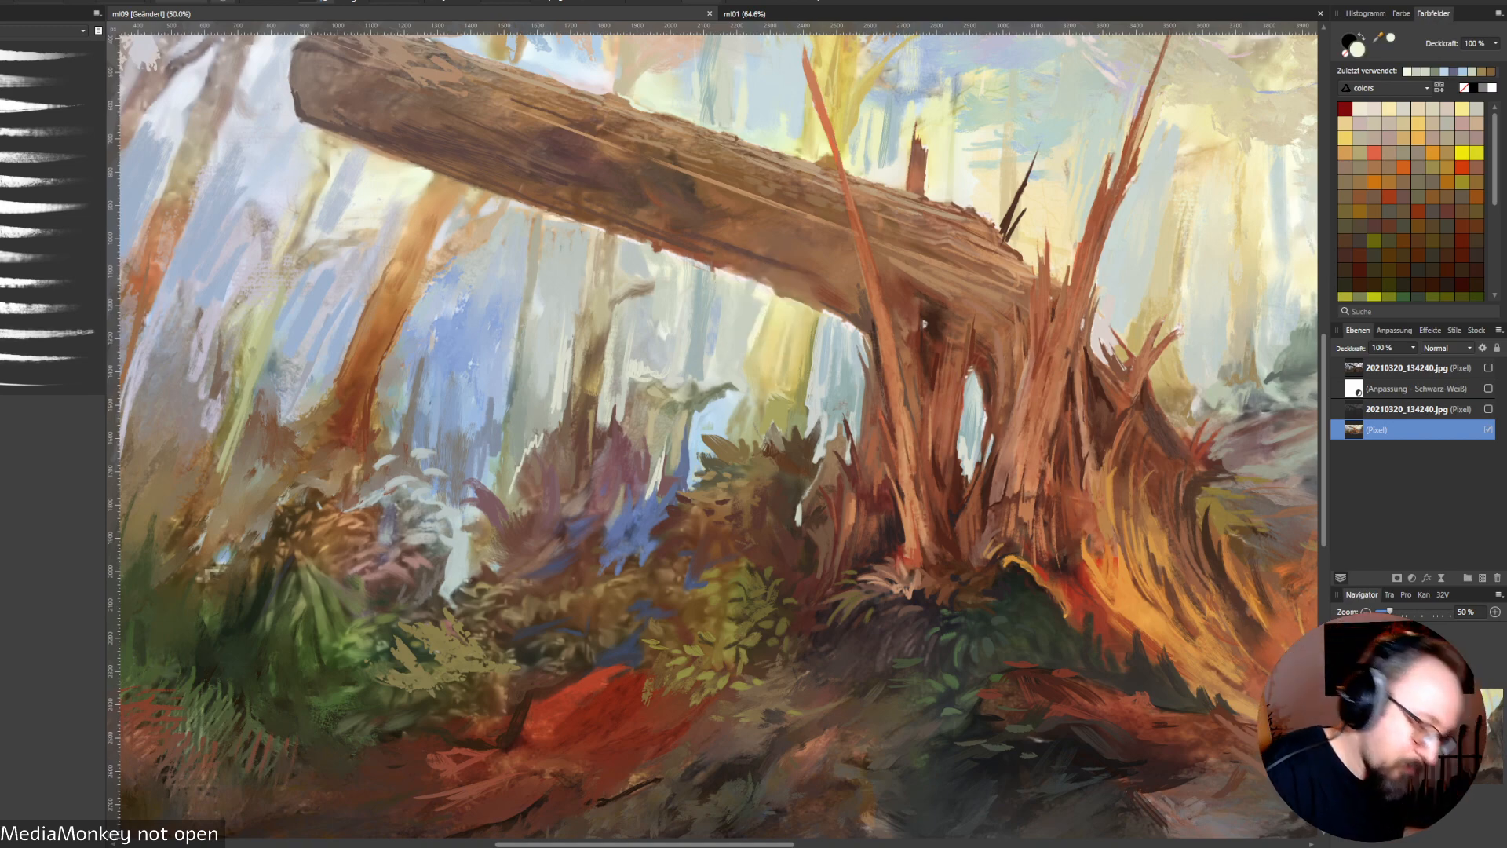
drag(759, 301, 752, 329)
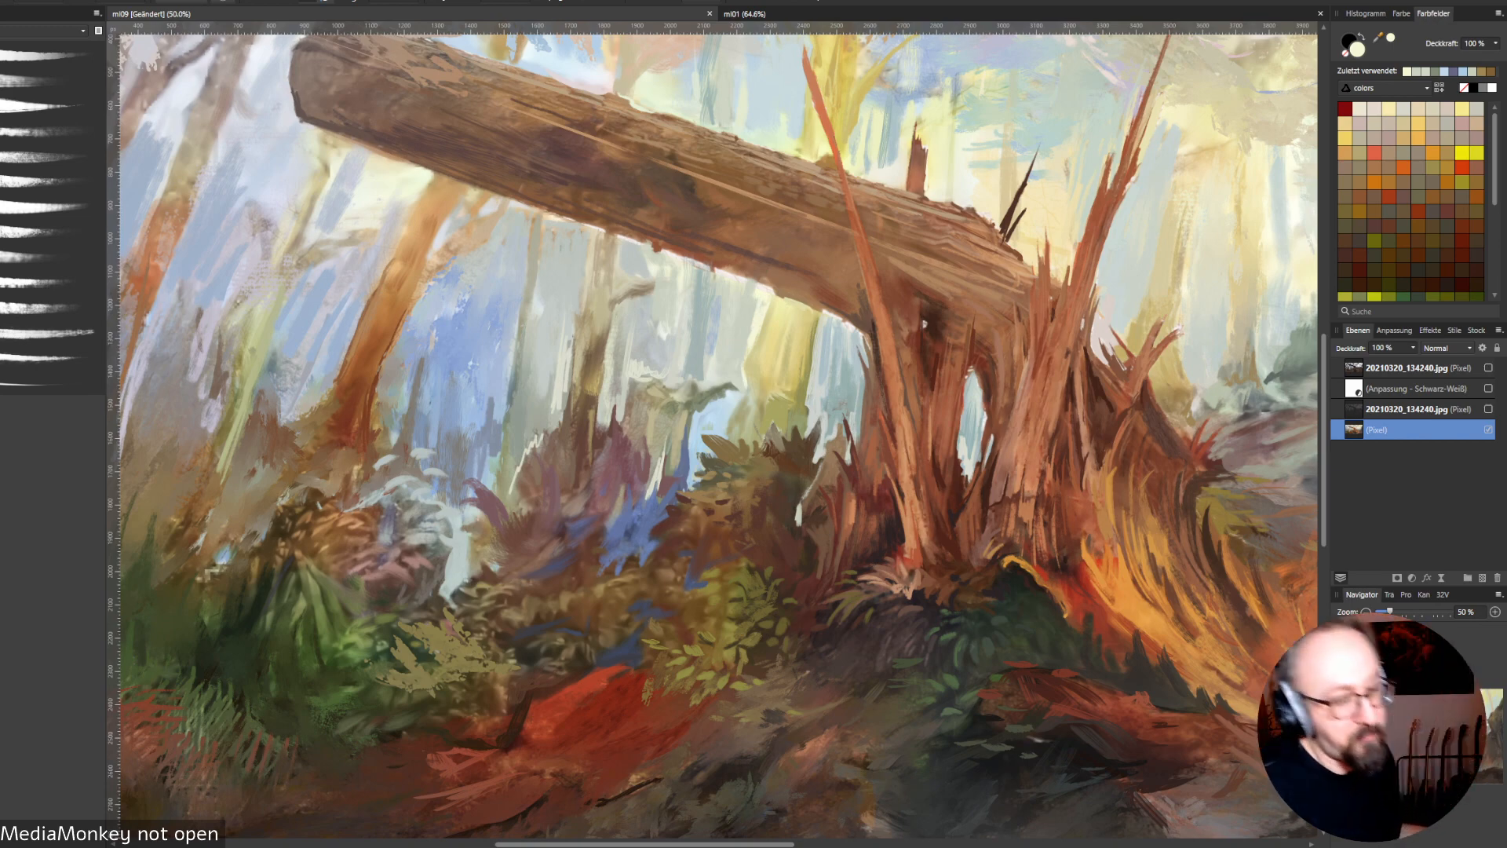
drag(738, 402, 727, 434)
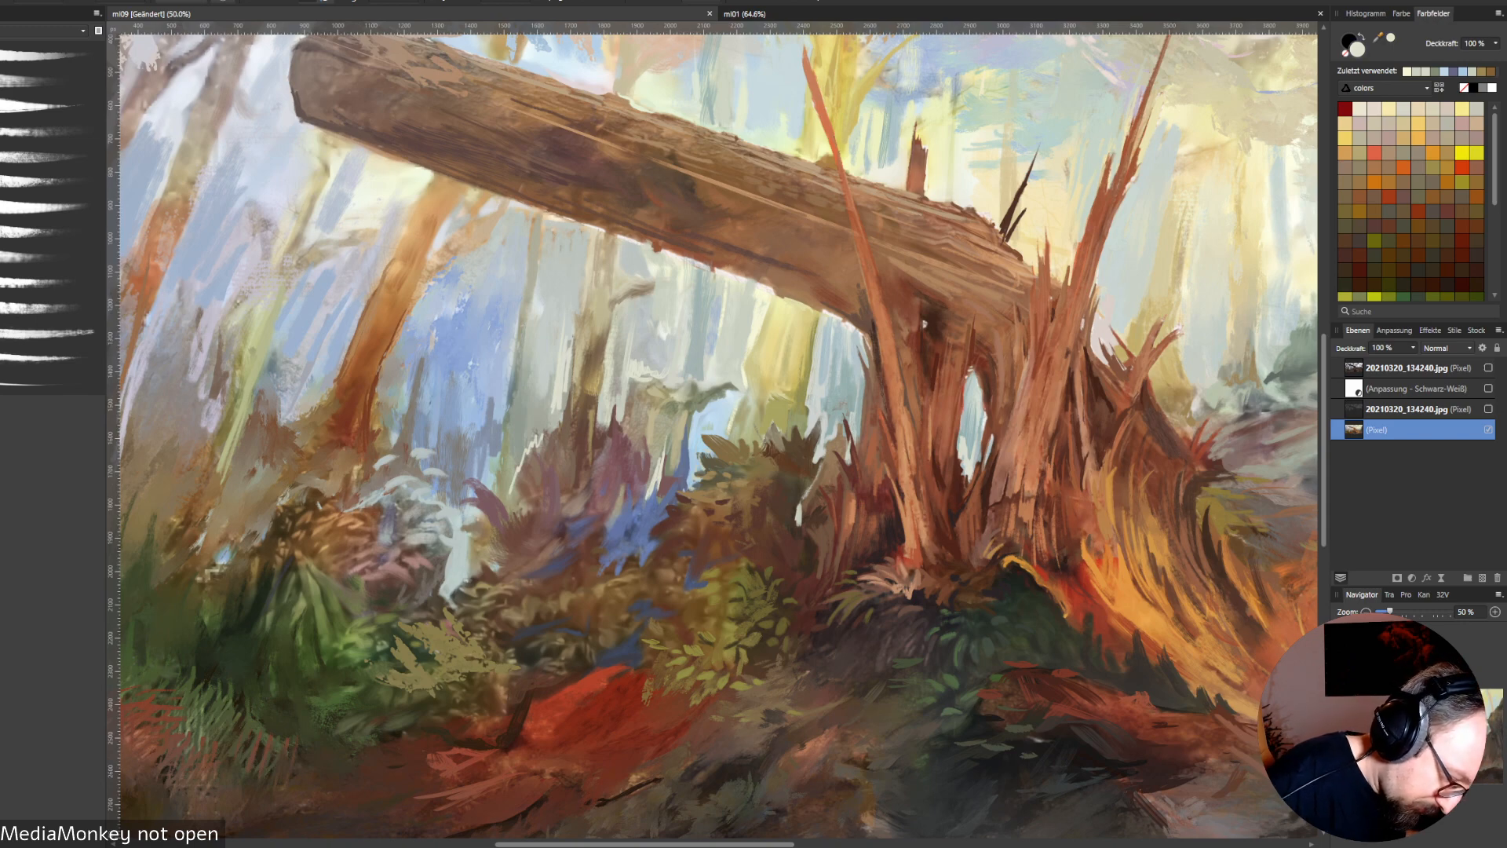
Add soft vertical strokes to the misty background beneath the middle of the fallen log with sampled whites and light greys.
drag(709, 331, 709, 357)
alt+click(707, 375)
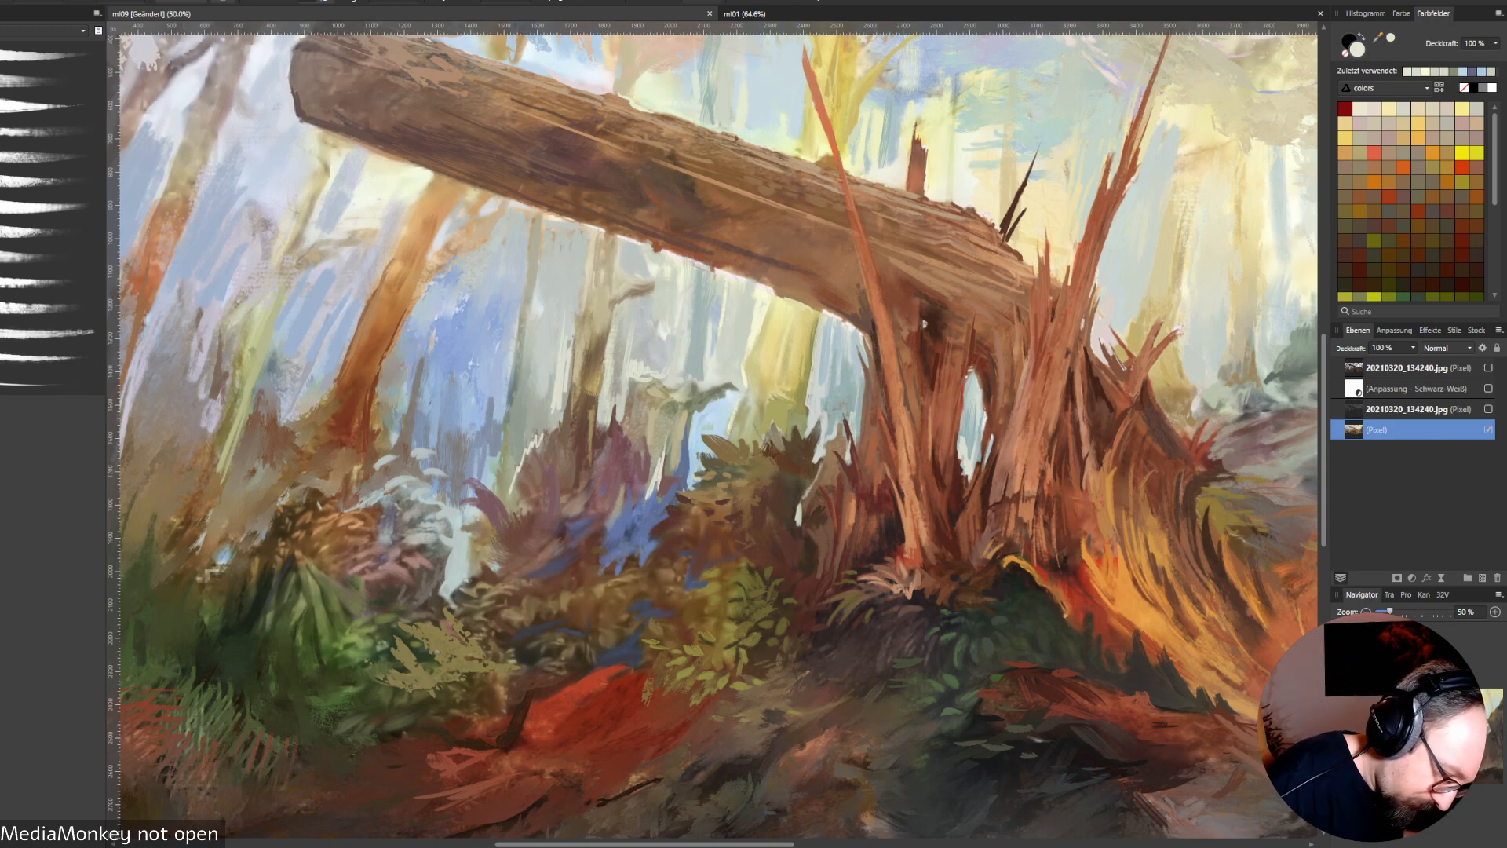
drag(717, 298, 705, 352)
alt+click(707, 346)
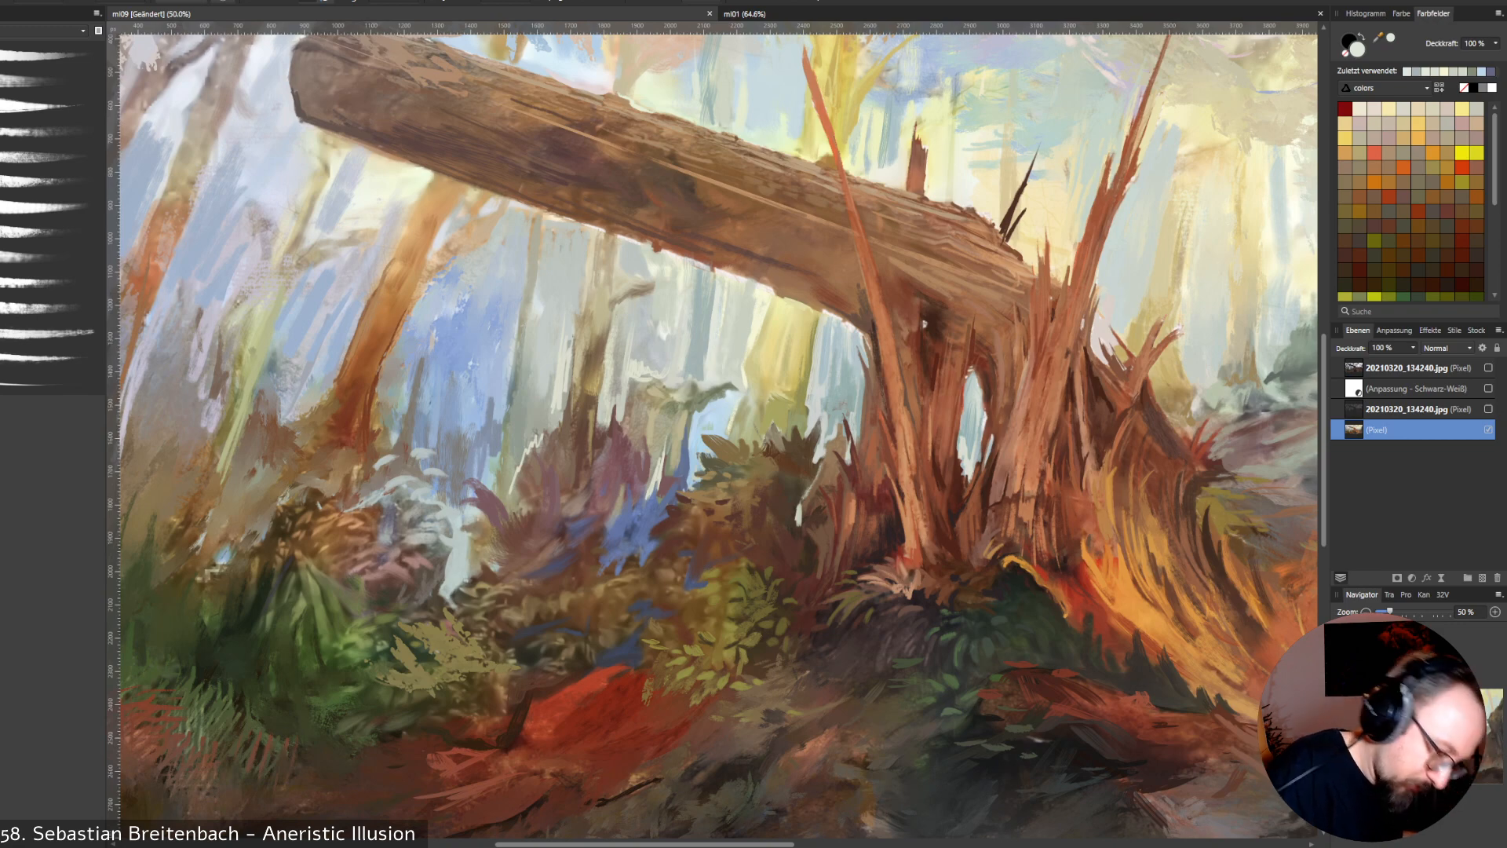
alt+click(696, 336)
drag(692, 304, 688, 349)
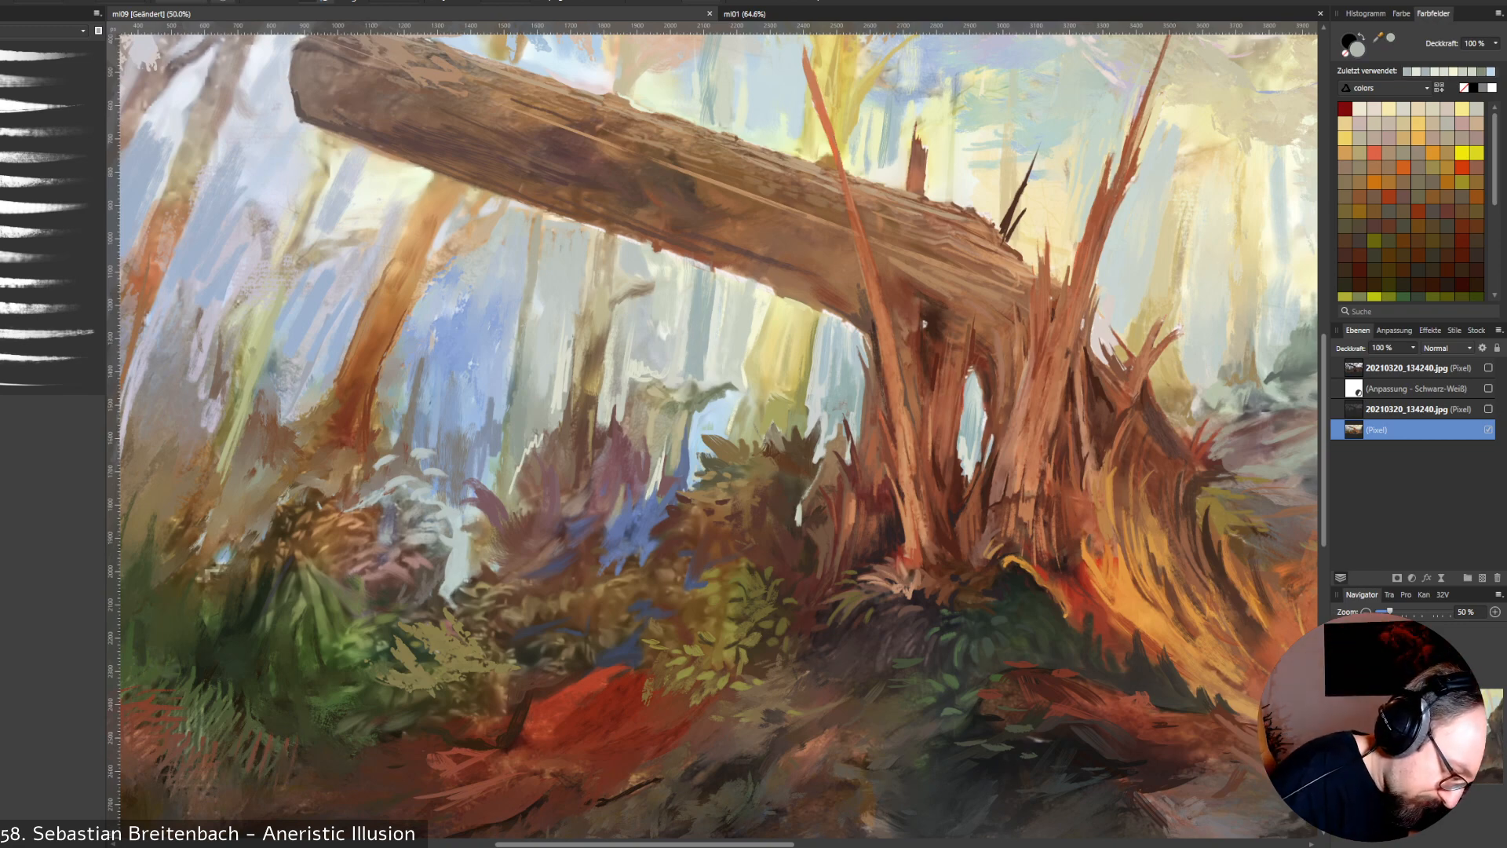
alt+click(679, 351)
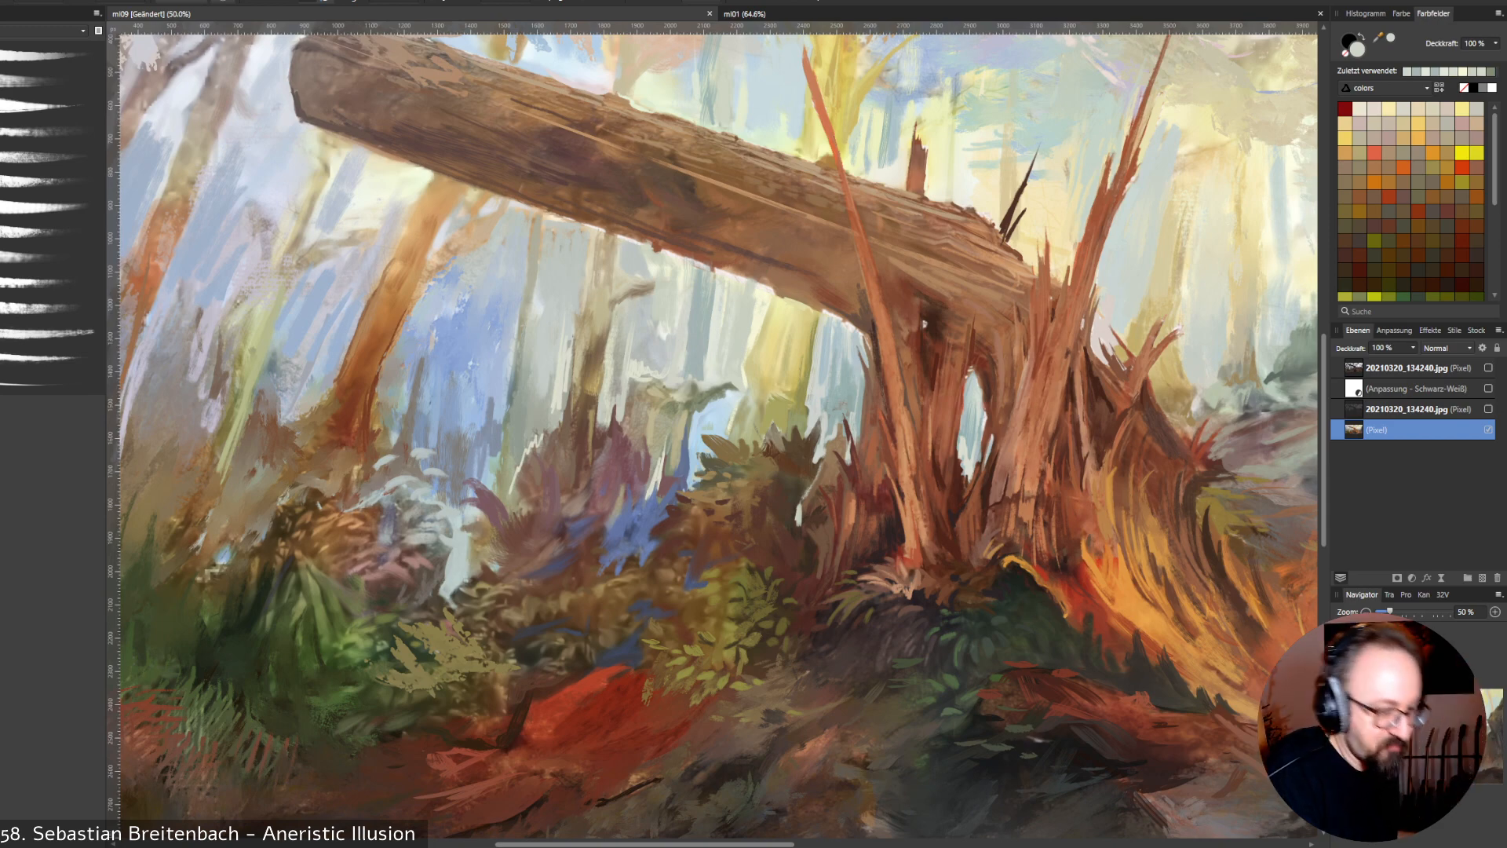
alt+click(690, 298)
drag(688, 280, 688, 350)
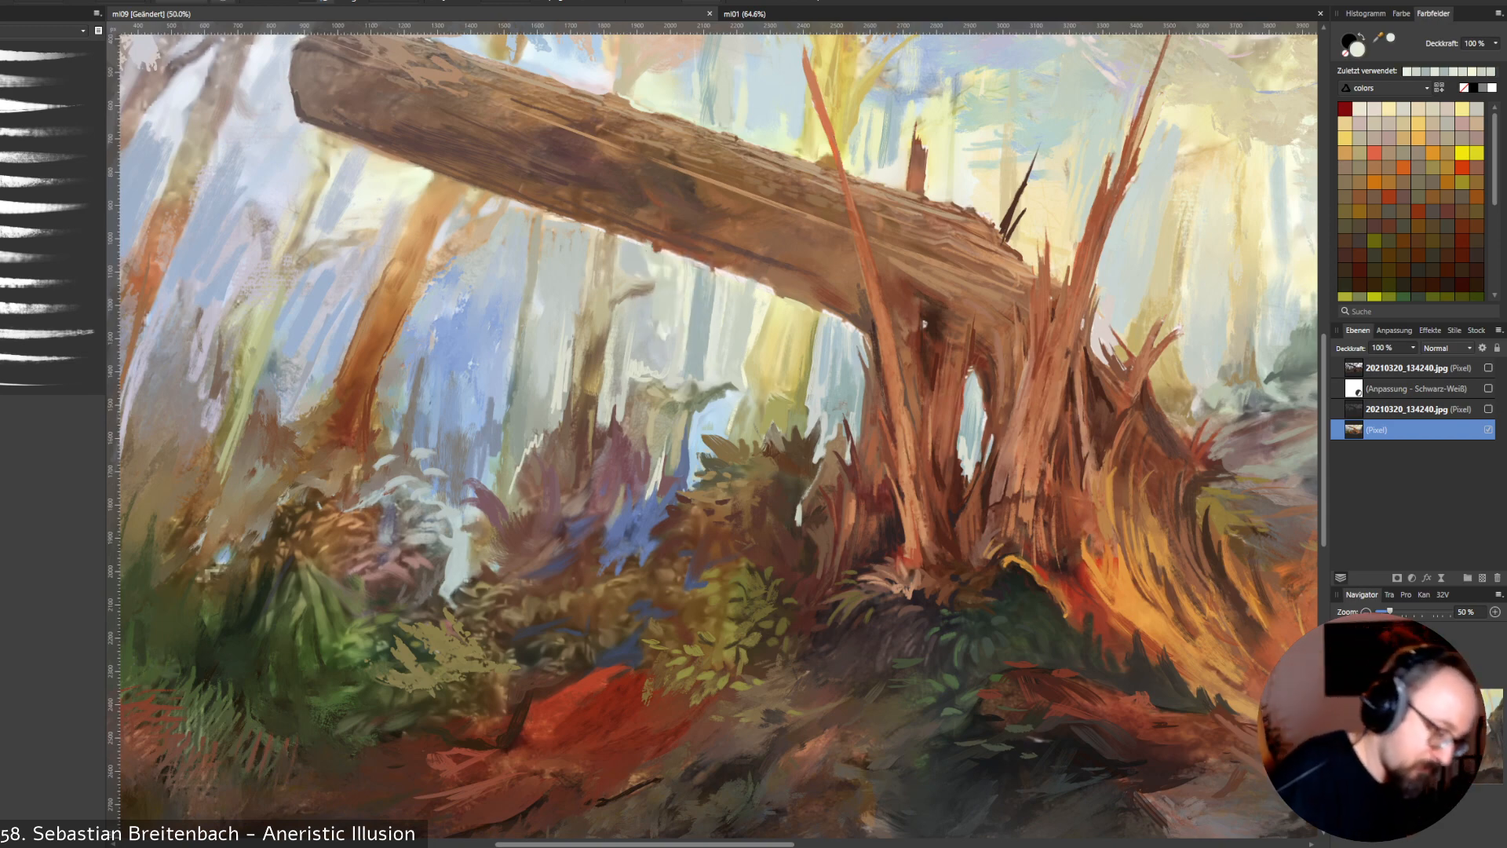
Refine the thin brown background trunk and the light around it below the log with sampled cream and brown tones.
drag(656, 272, 631, 370)
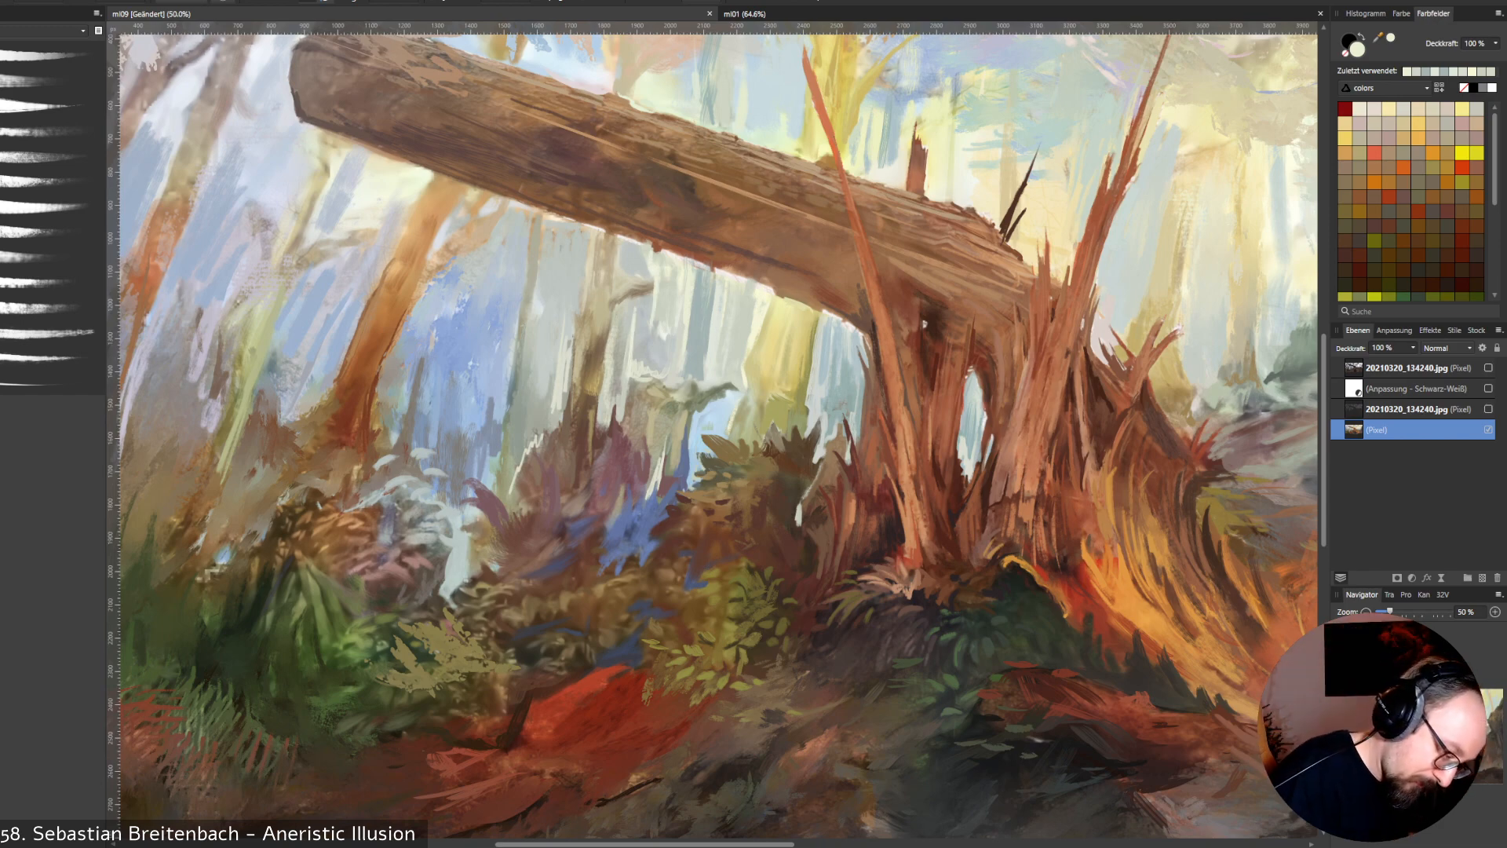
alt+click(616, 357)
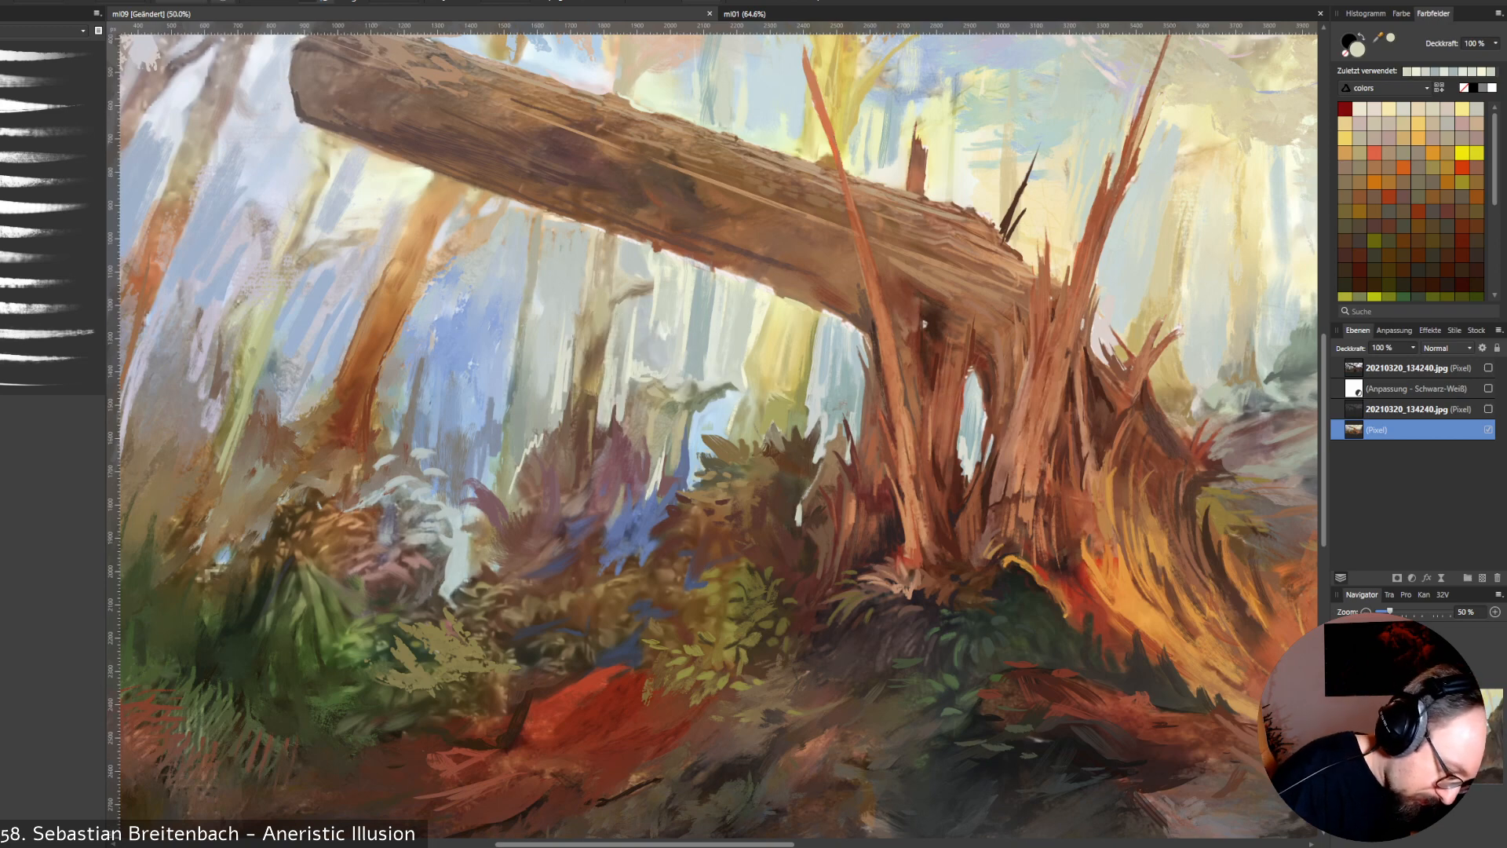
alt+click(597, 353)
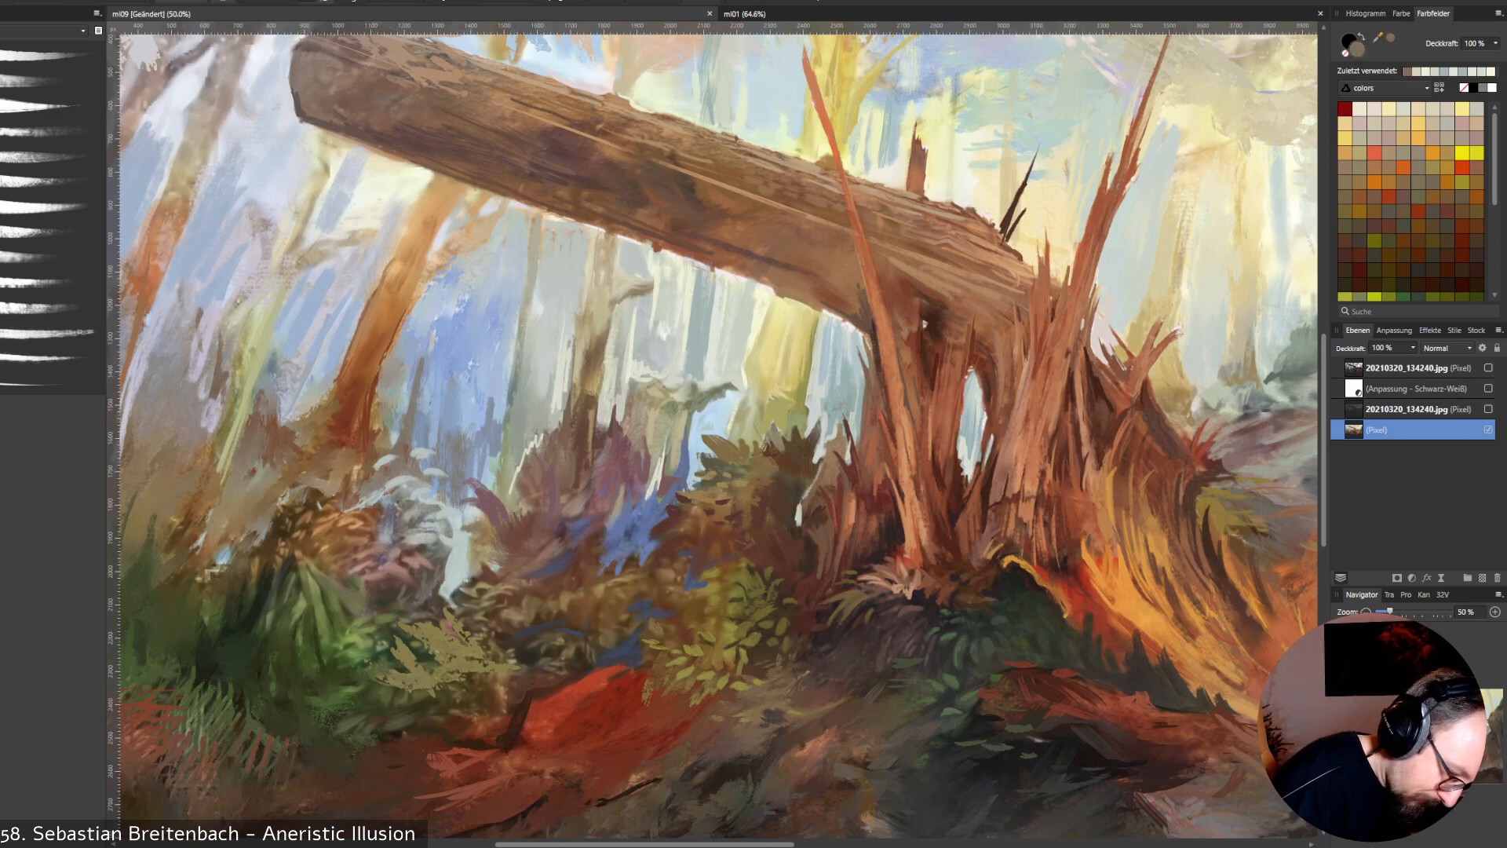
alt+click(616, 365)
drag(603, 365, 603, 400)
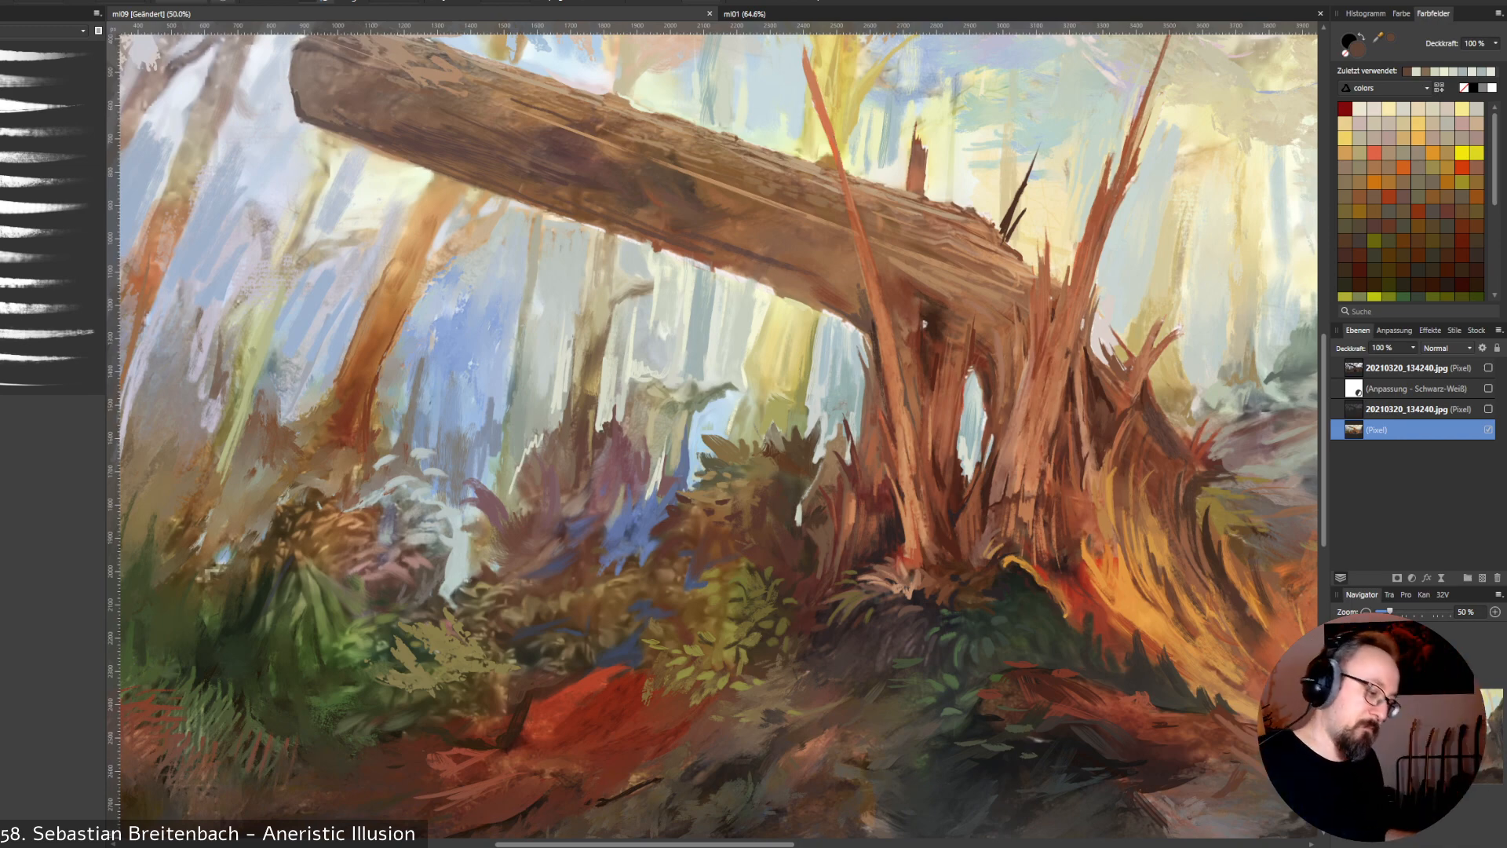
Rework the purple fern and its blue gaps with sampled mauve, reddish-brown and blue tones, undoing one unwanted stroke.
alt+click(637, 464)
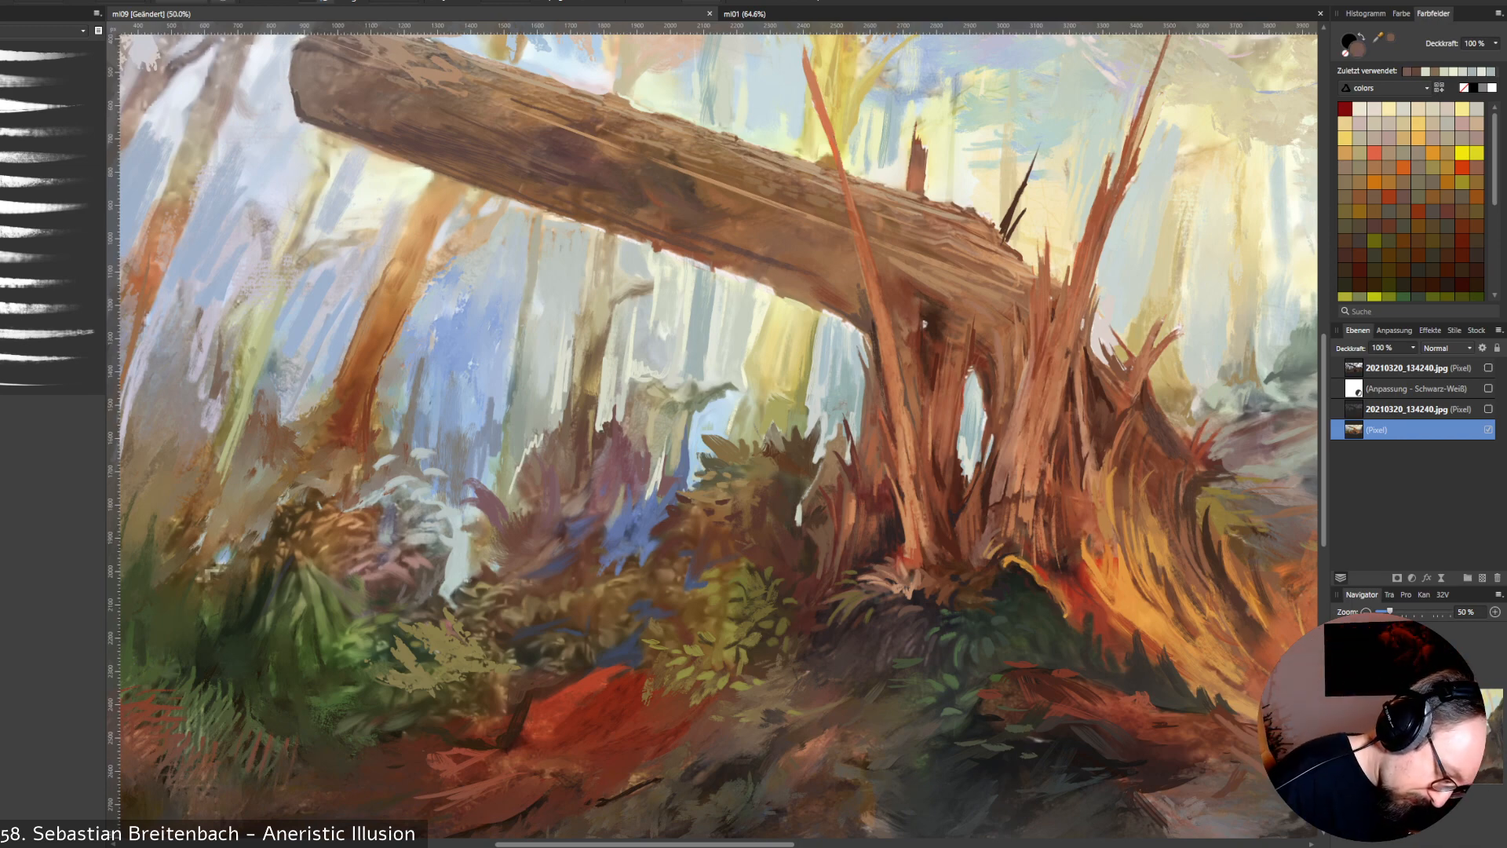
drag(652, 460, 655, 437)
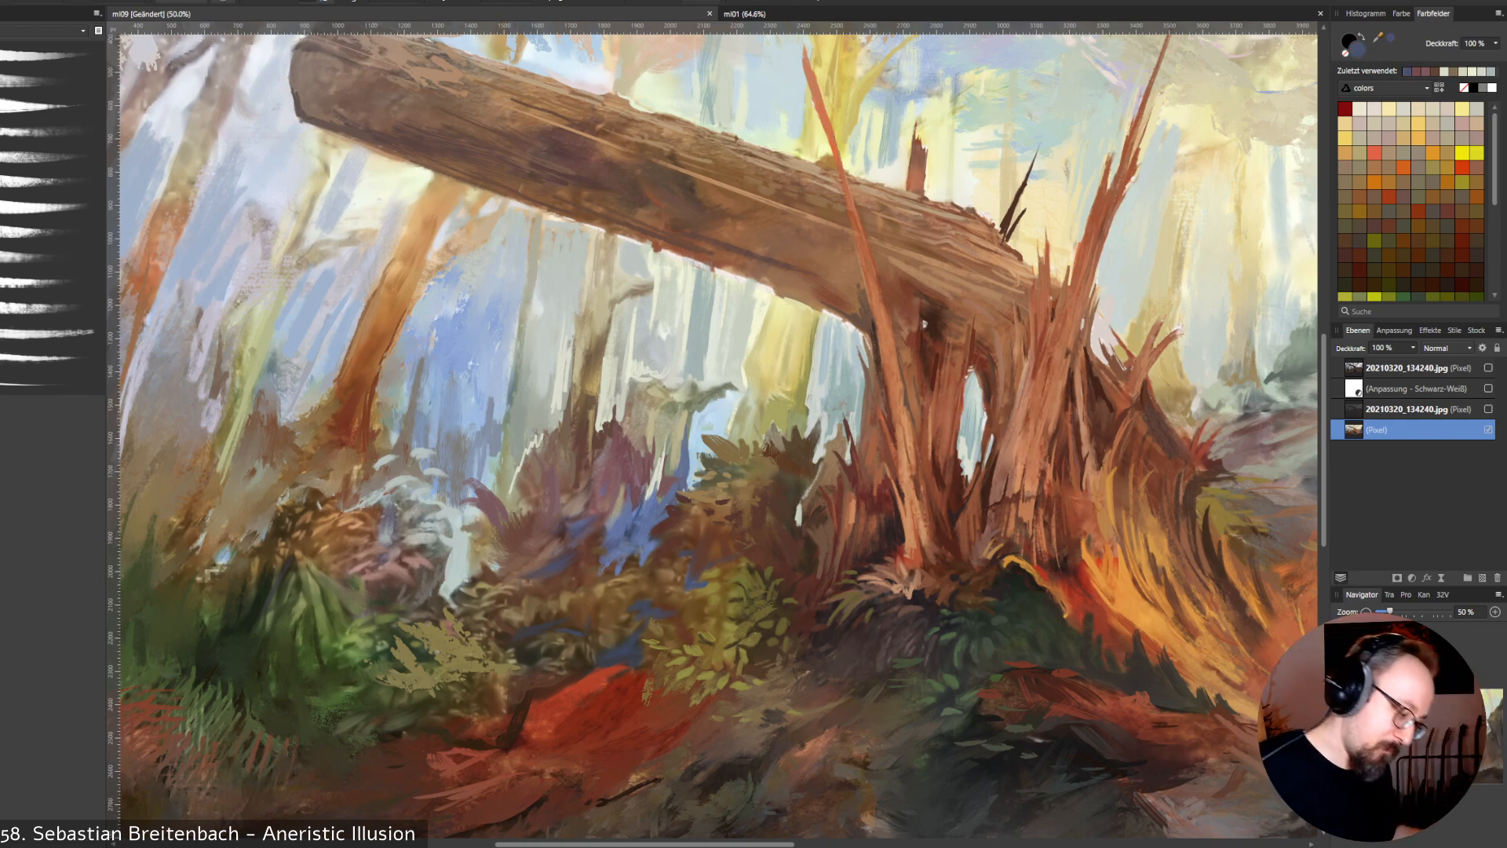
key(ctrl+z)
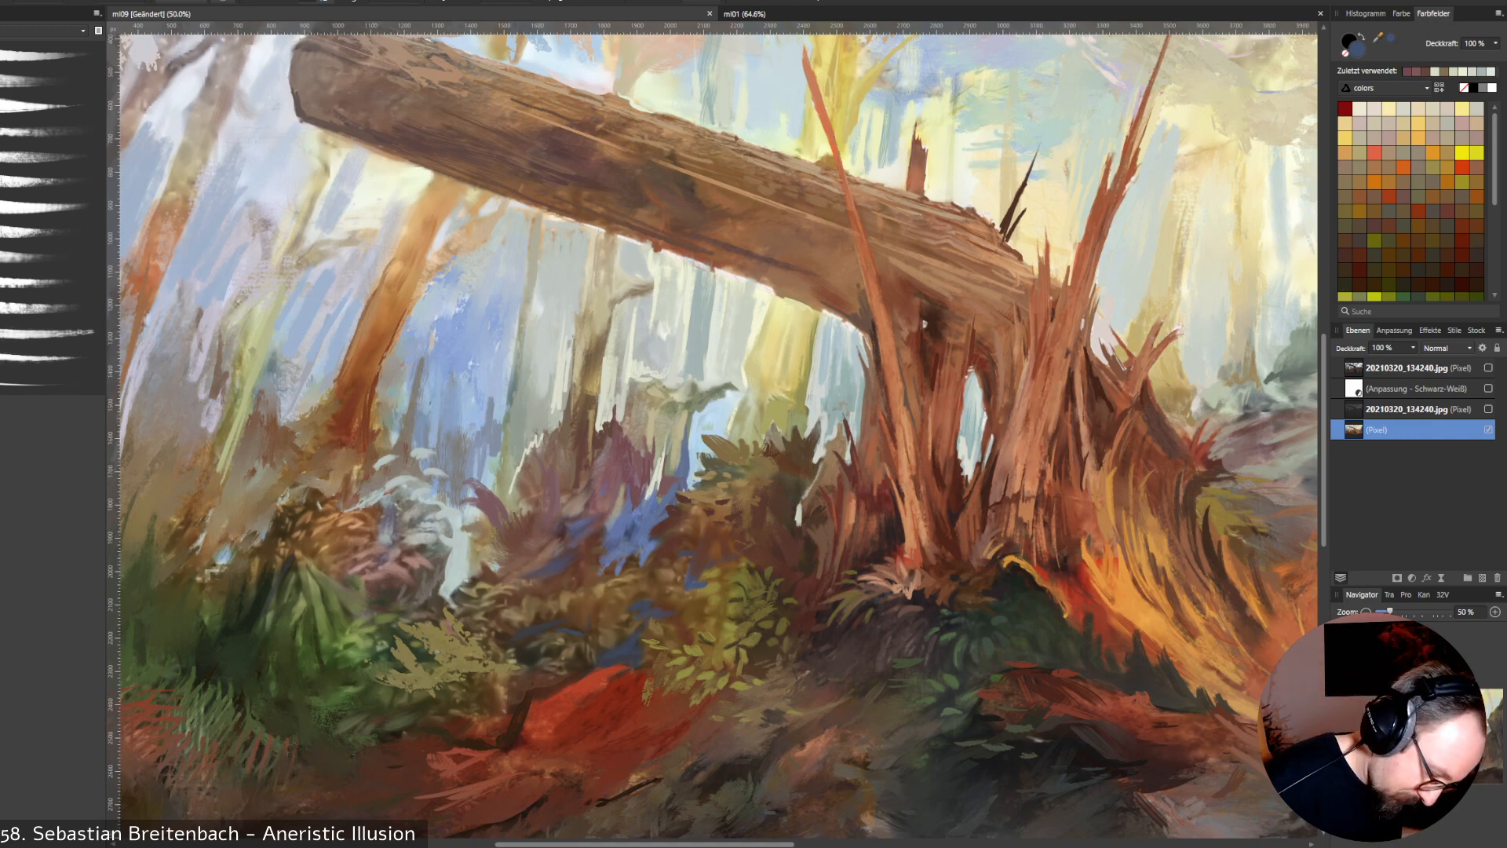
alt+click(628, 511)
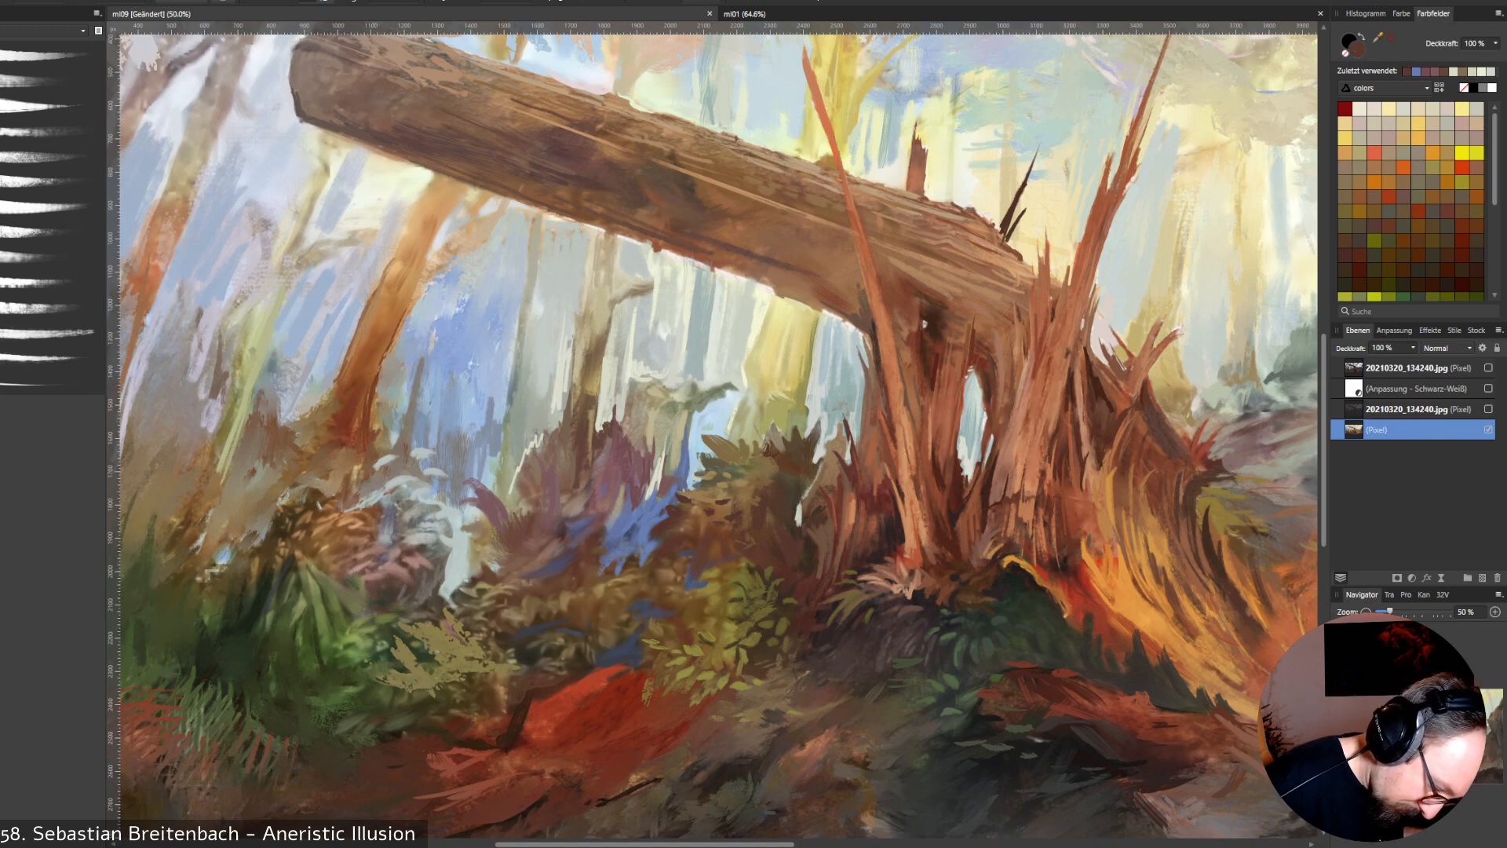
alt+click(662, 519)
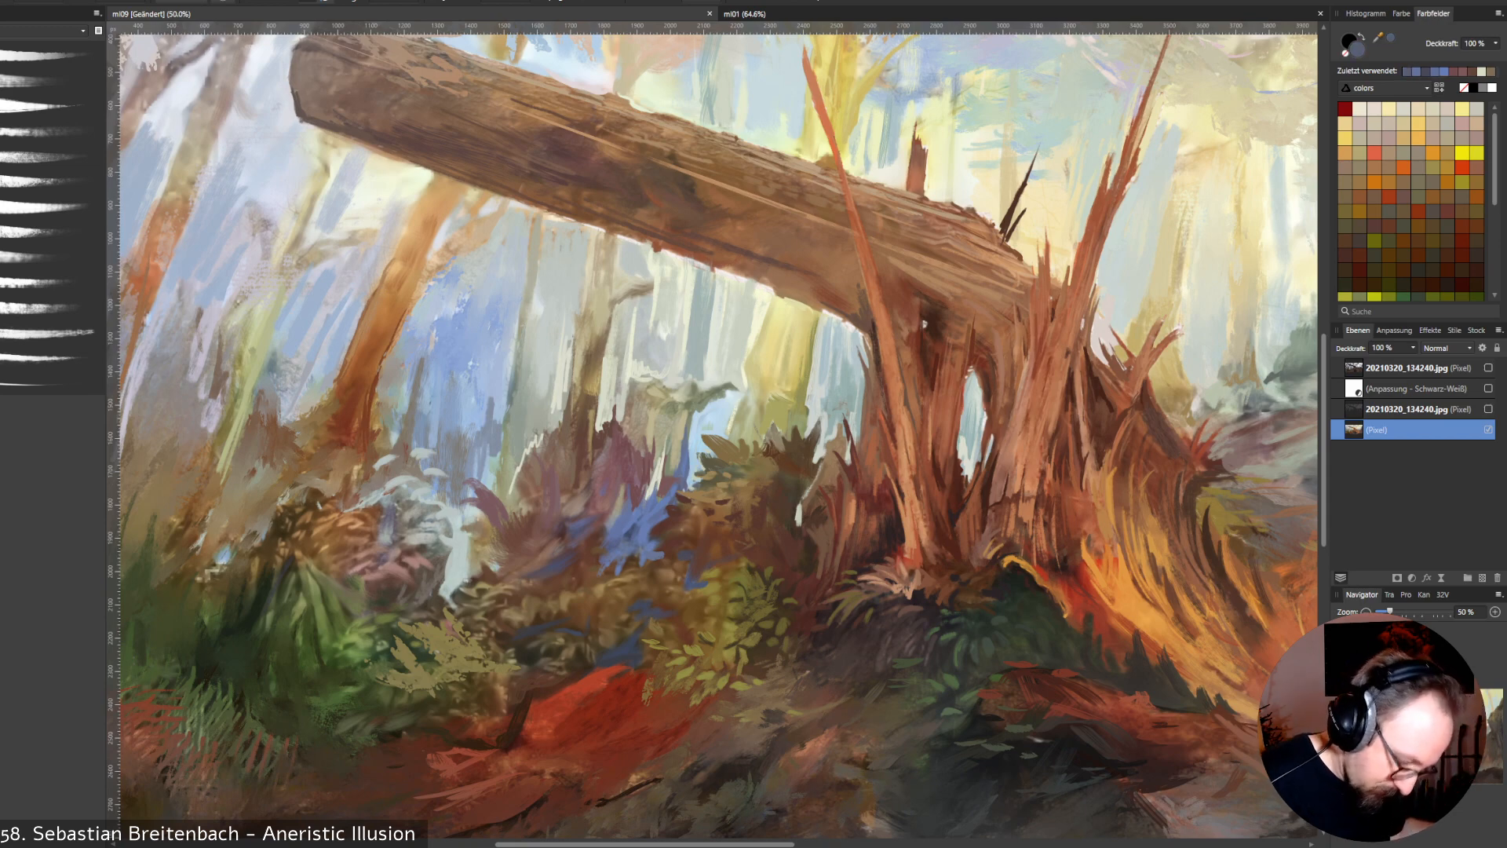
Paint short blue strokes between the ferns and the leafy green bush in the middle undergrowth with sampled blue tones.
alt+click(667, 580)
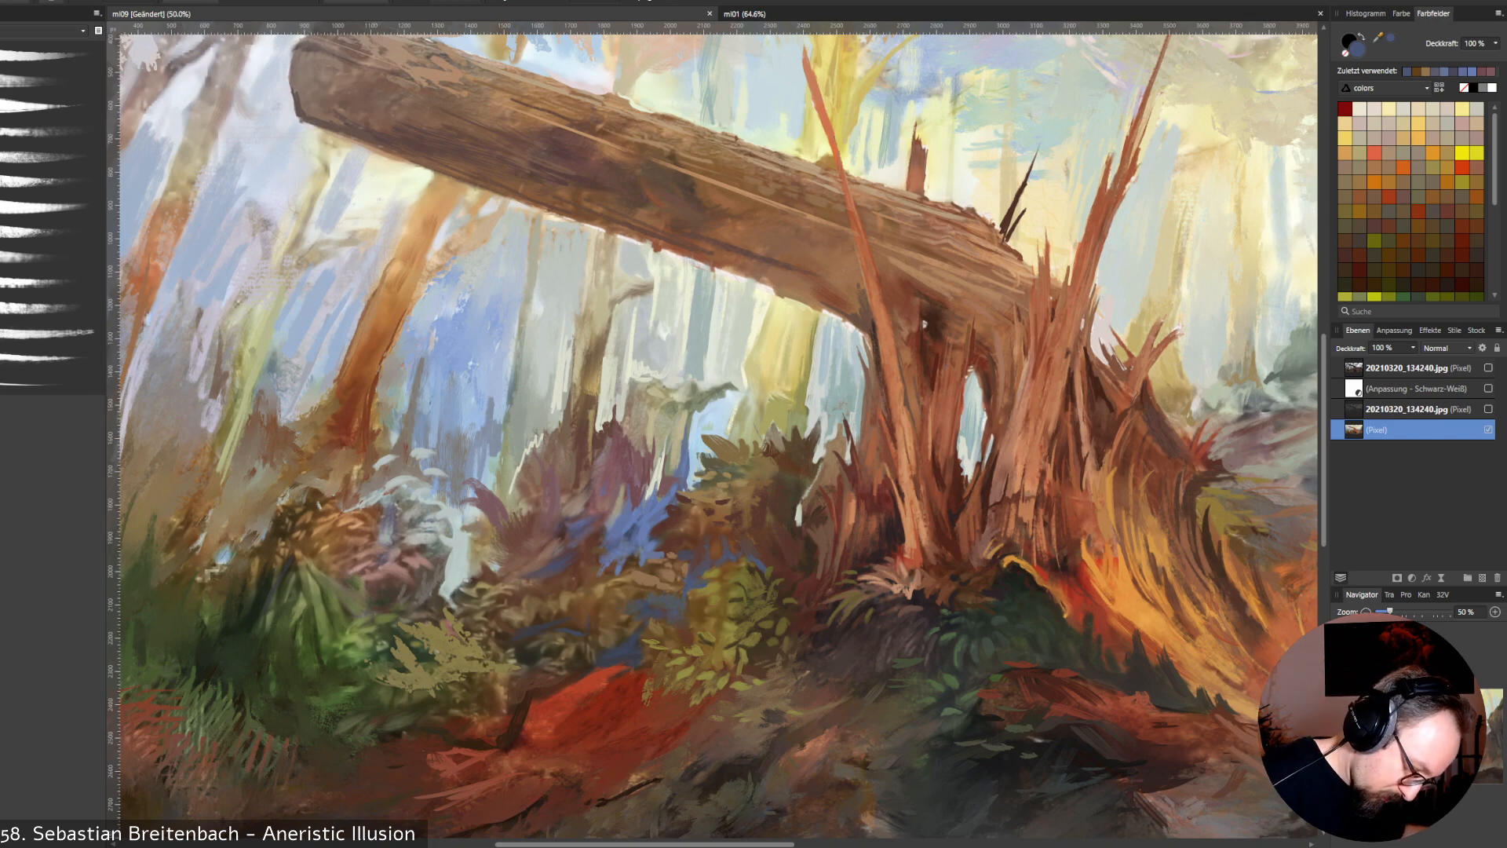
key(alt)
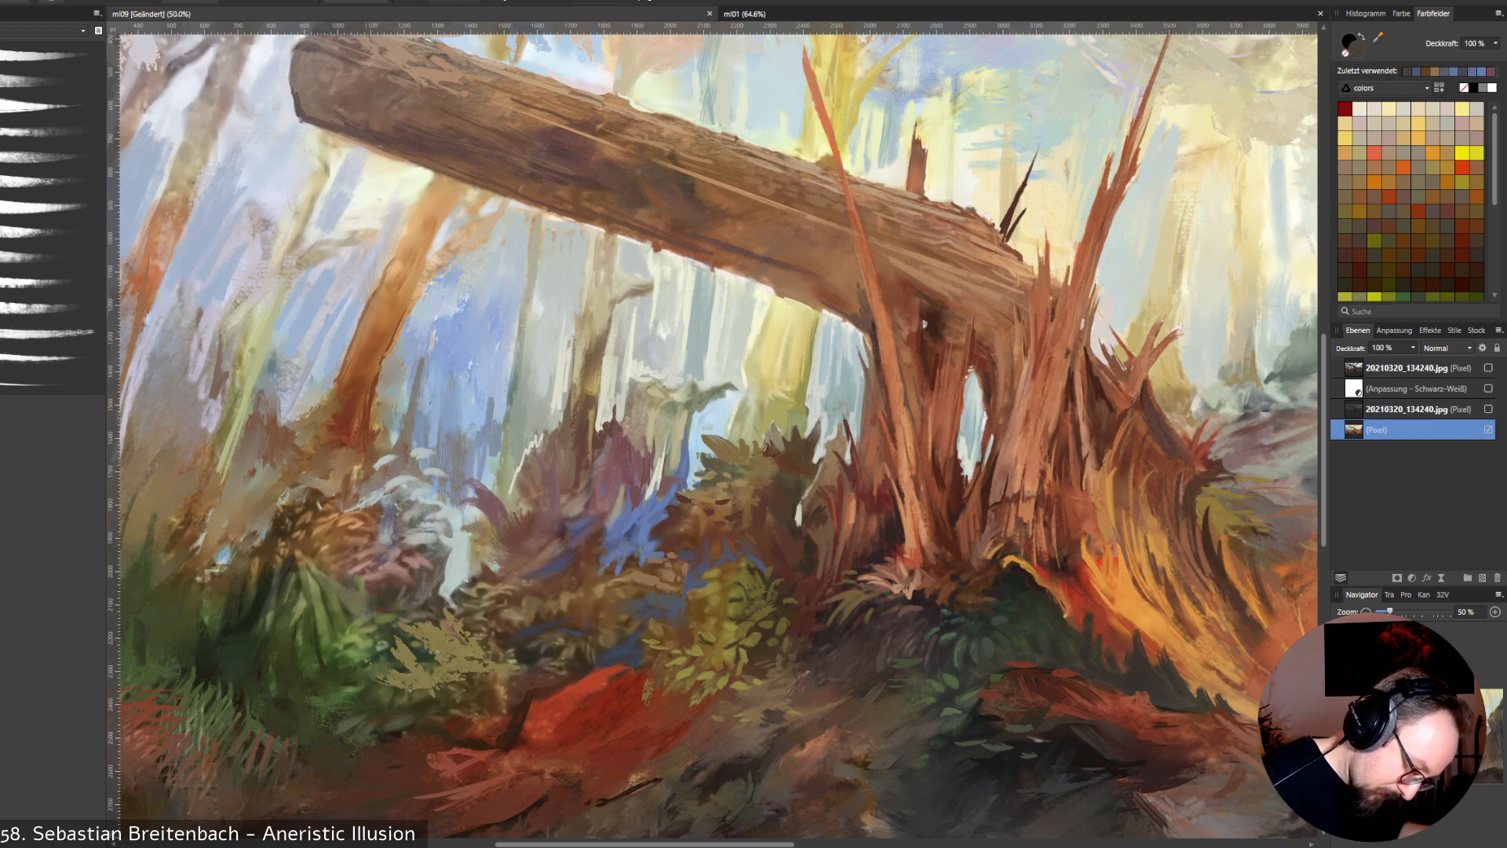
key(alt)
drag(646, 573, 658, 569)
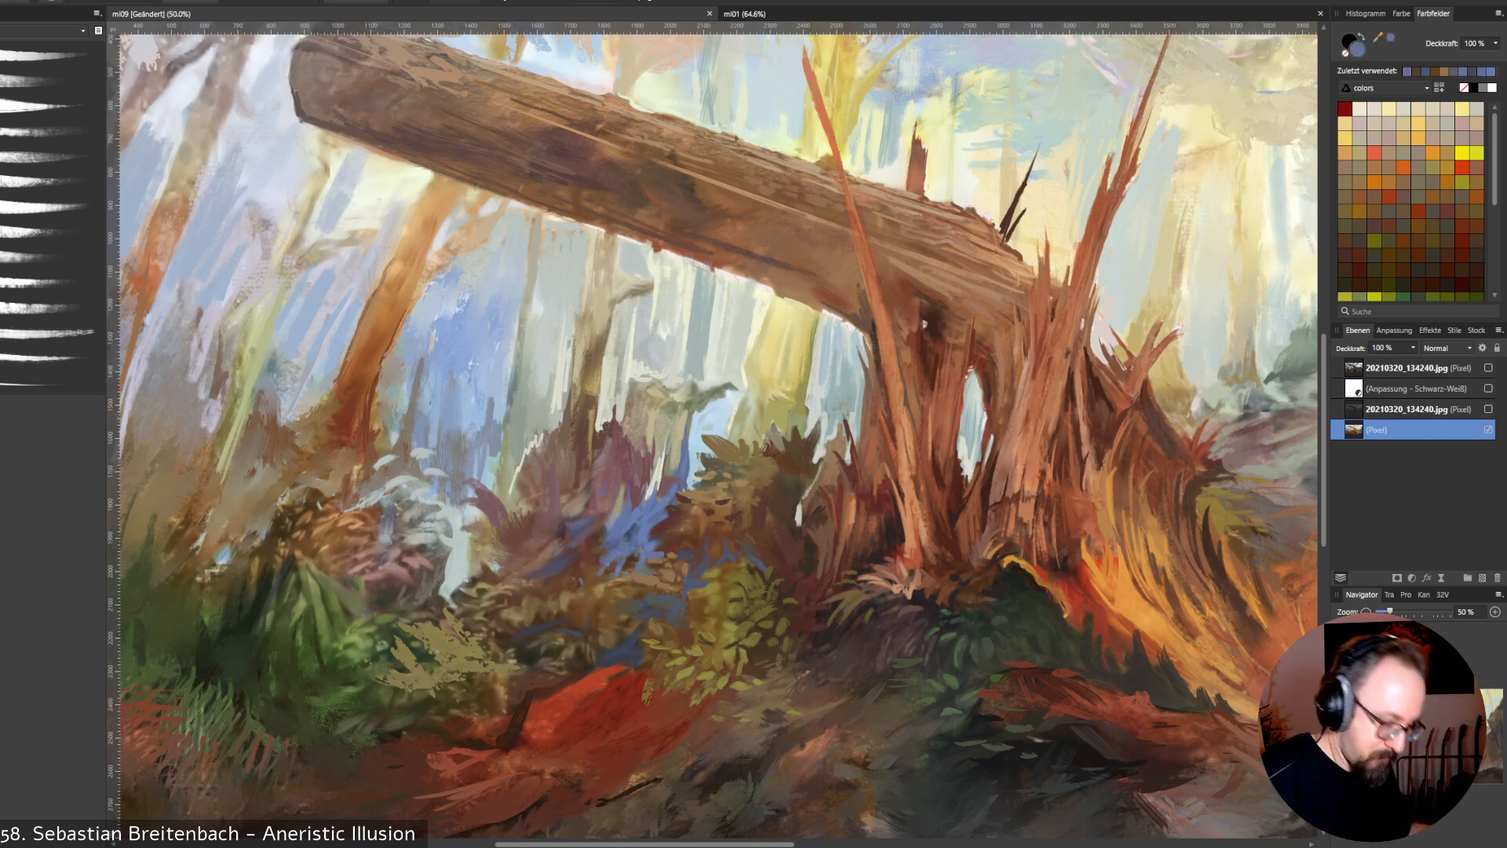
mouse_move(554, 584)
mouse_down()
mouse_move(581, 574)
mouse_move(543, 589)
mouse_up()
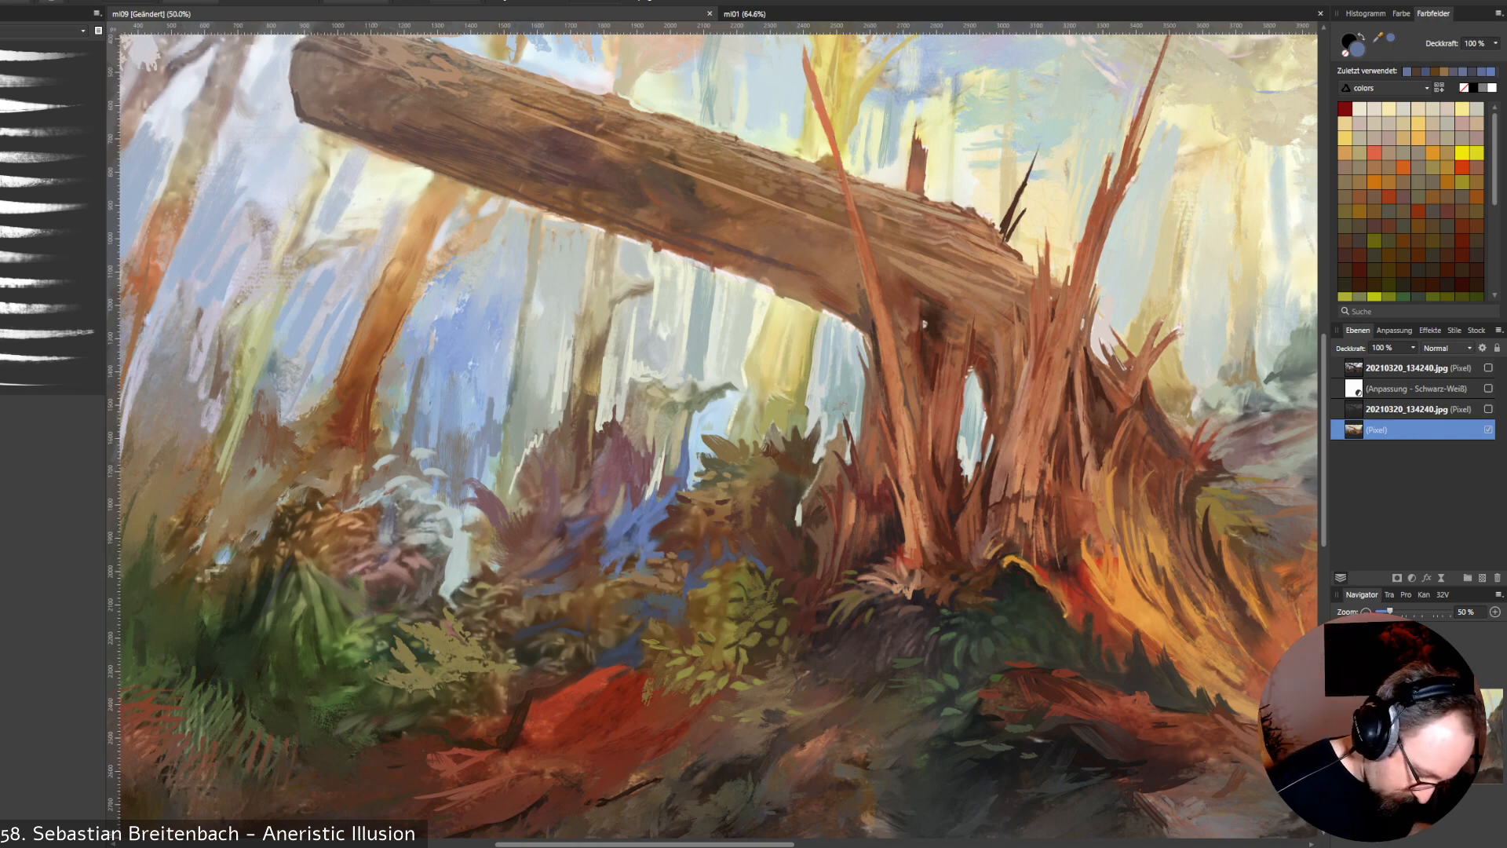
drag(548, 582, 560, 571)
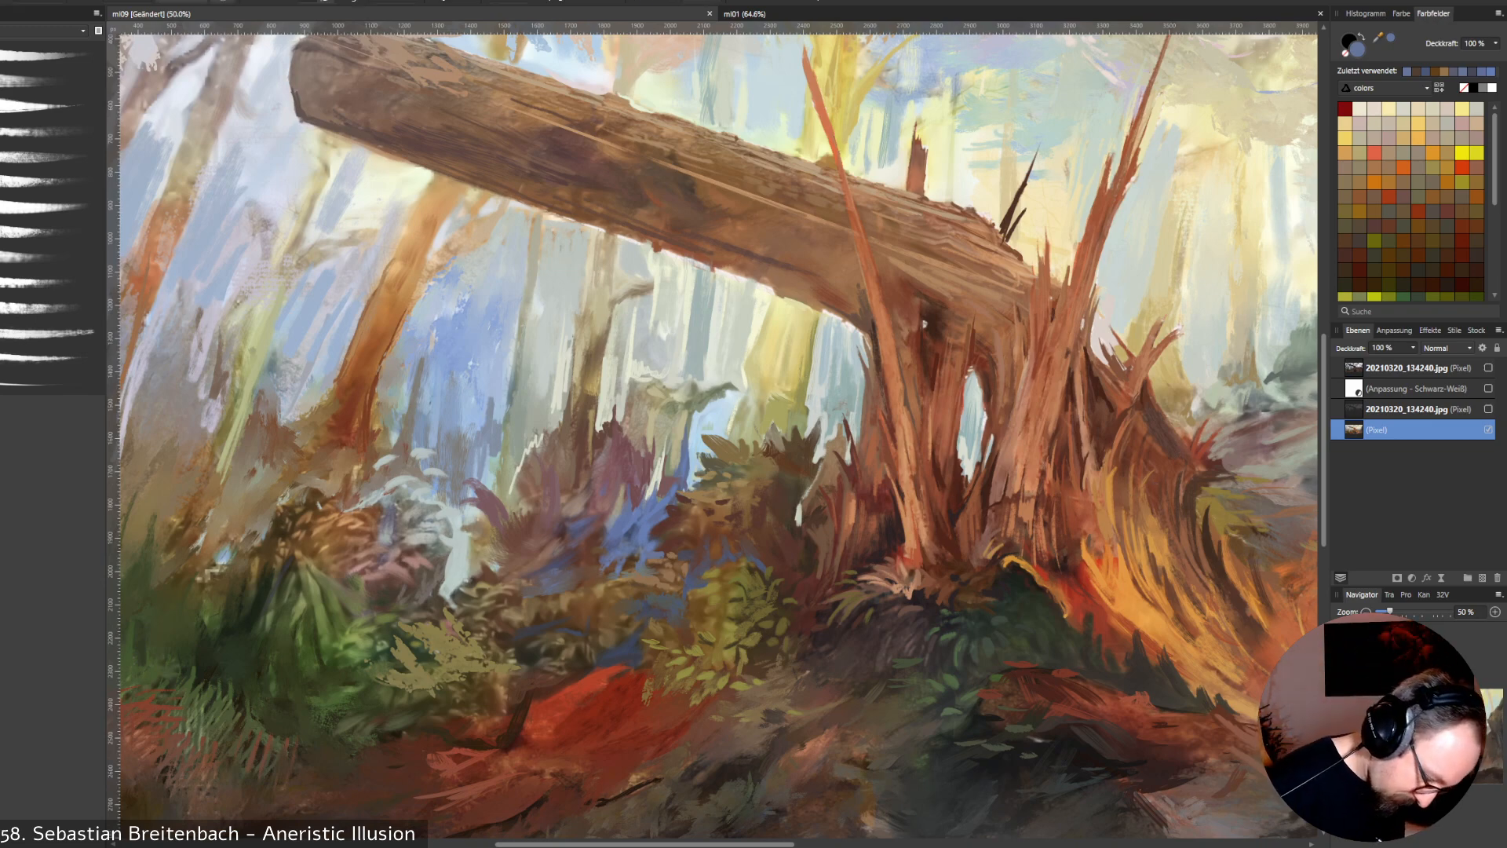
drag(571, 594, 581, 588)
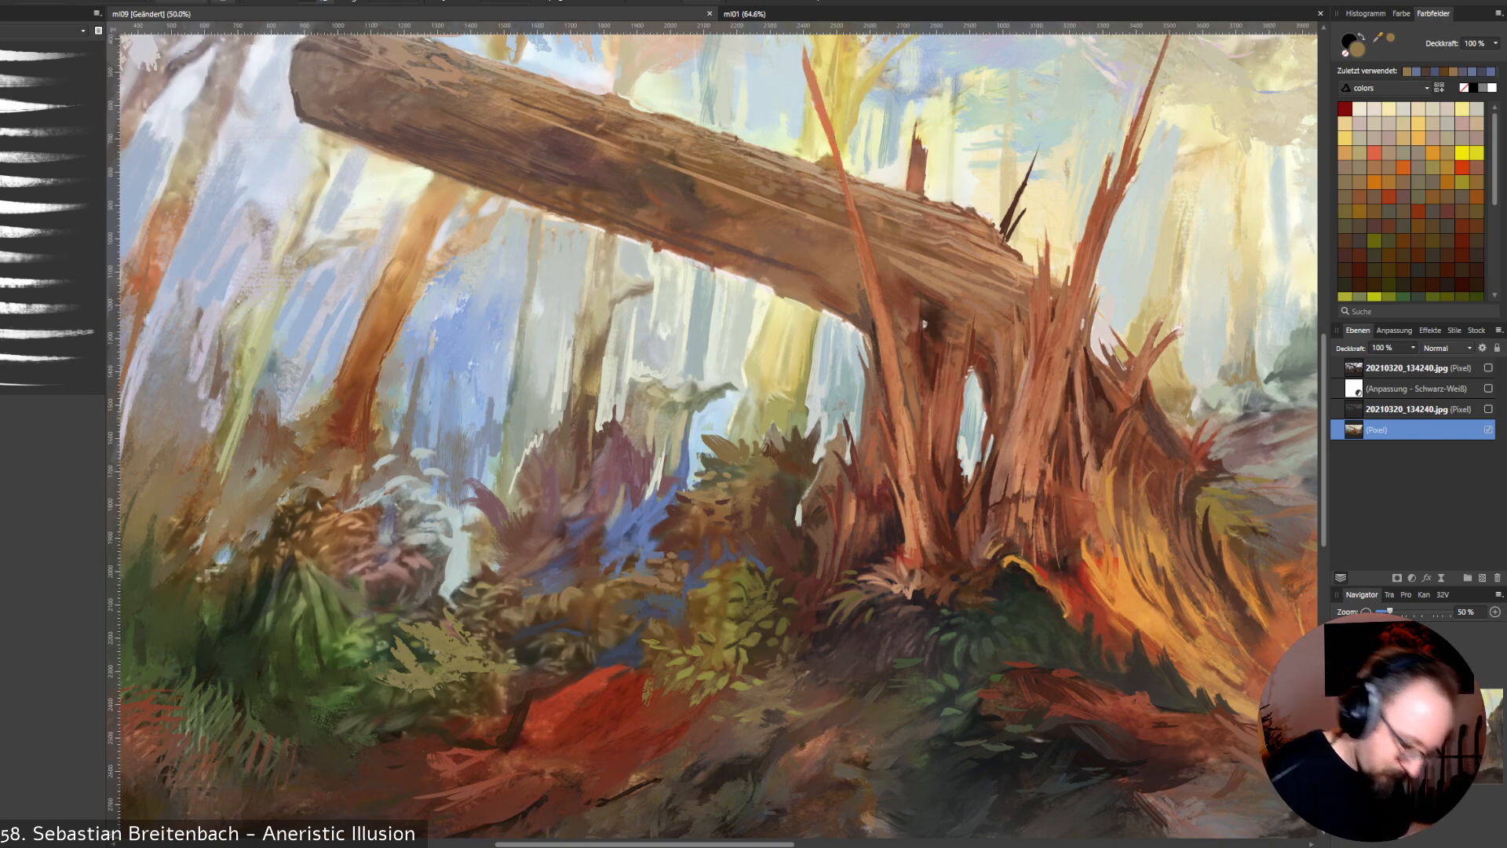
Refine the brown undergrowth and blue gaps just below the purple fern with sampled mauve-grey, blue and reddish-brown tones.
key(alt)
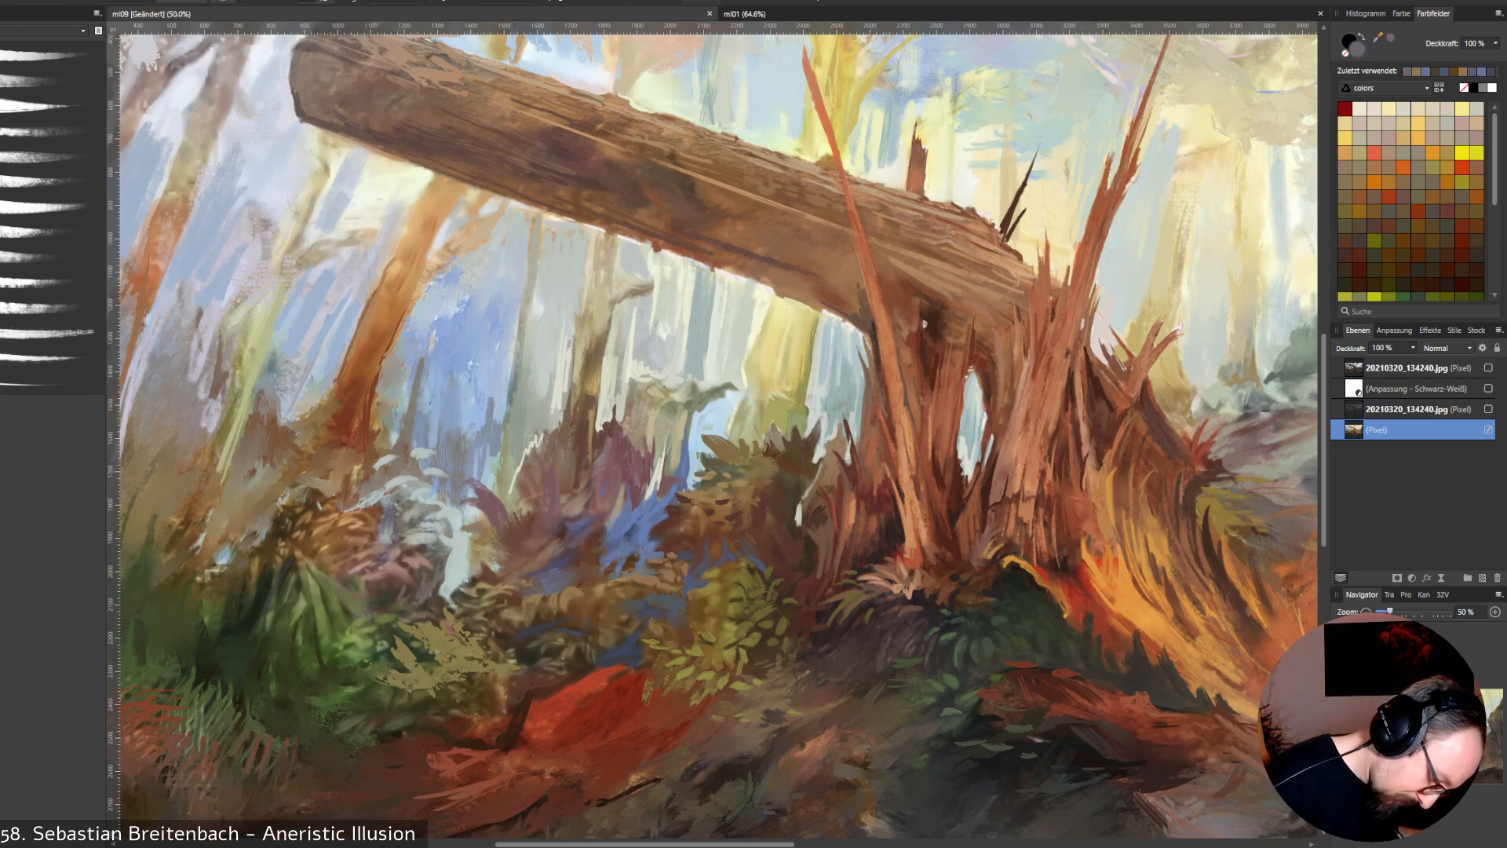
key(alt)
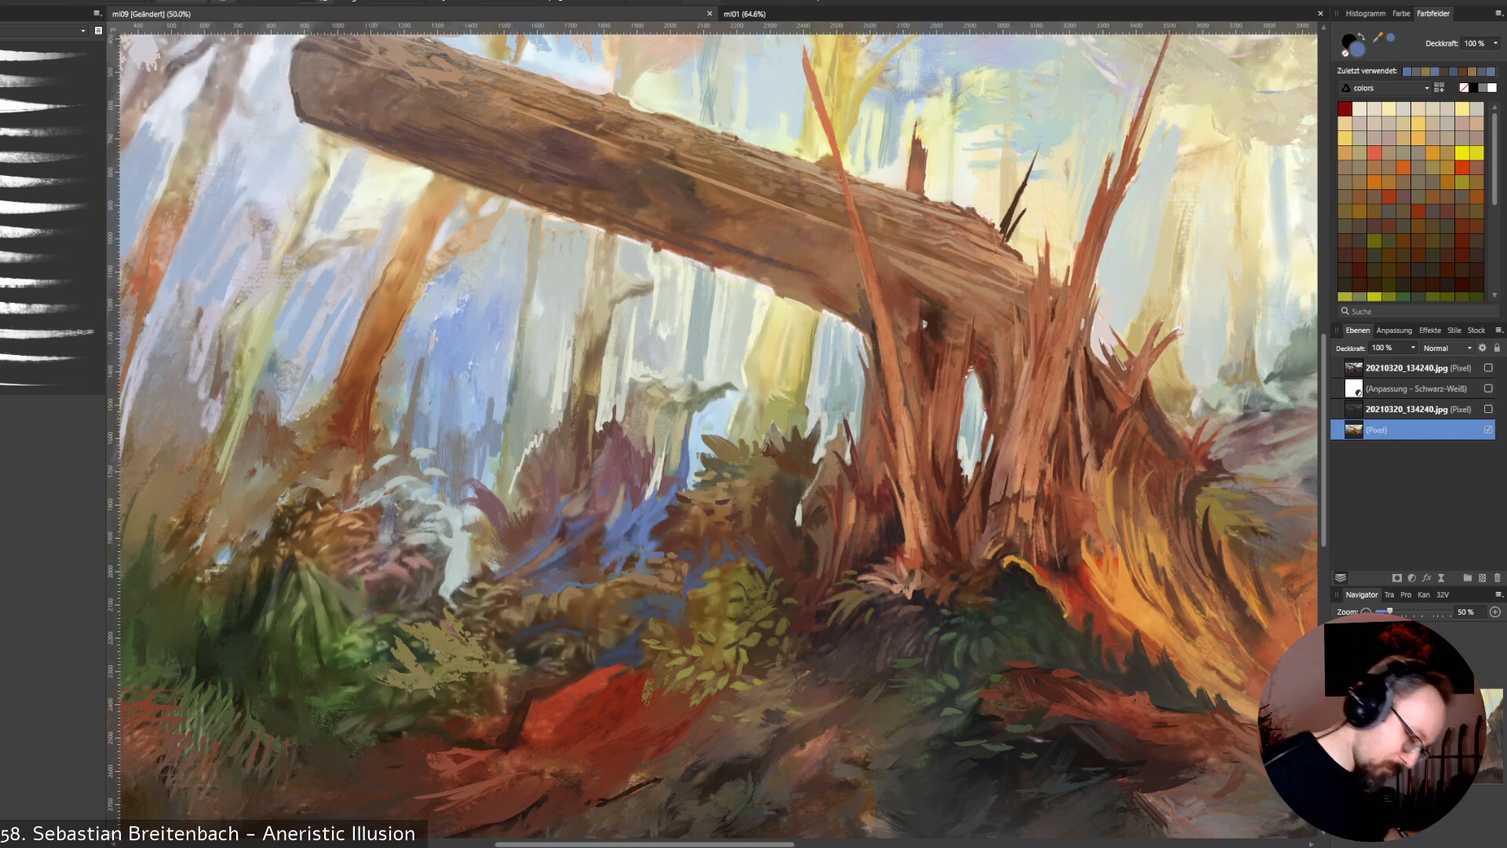
alt+click(487, 579)
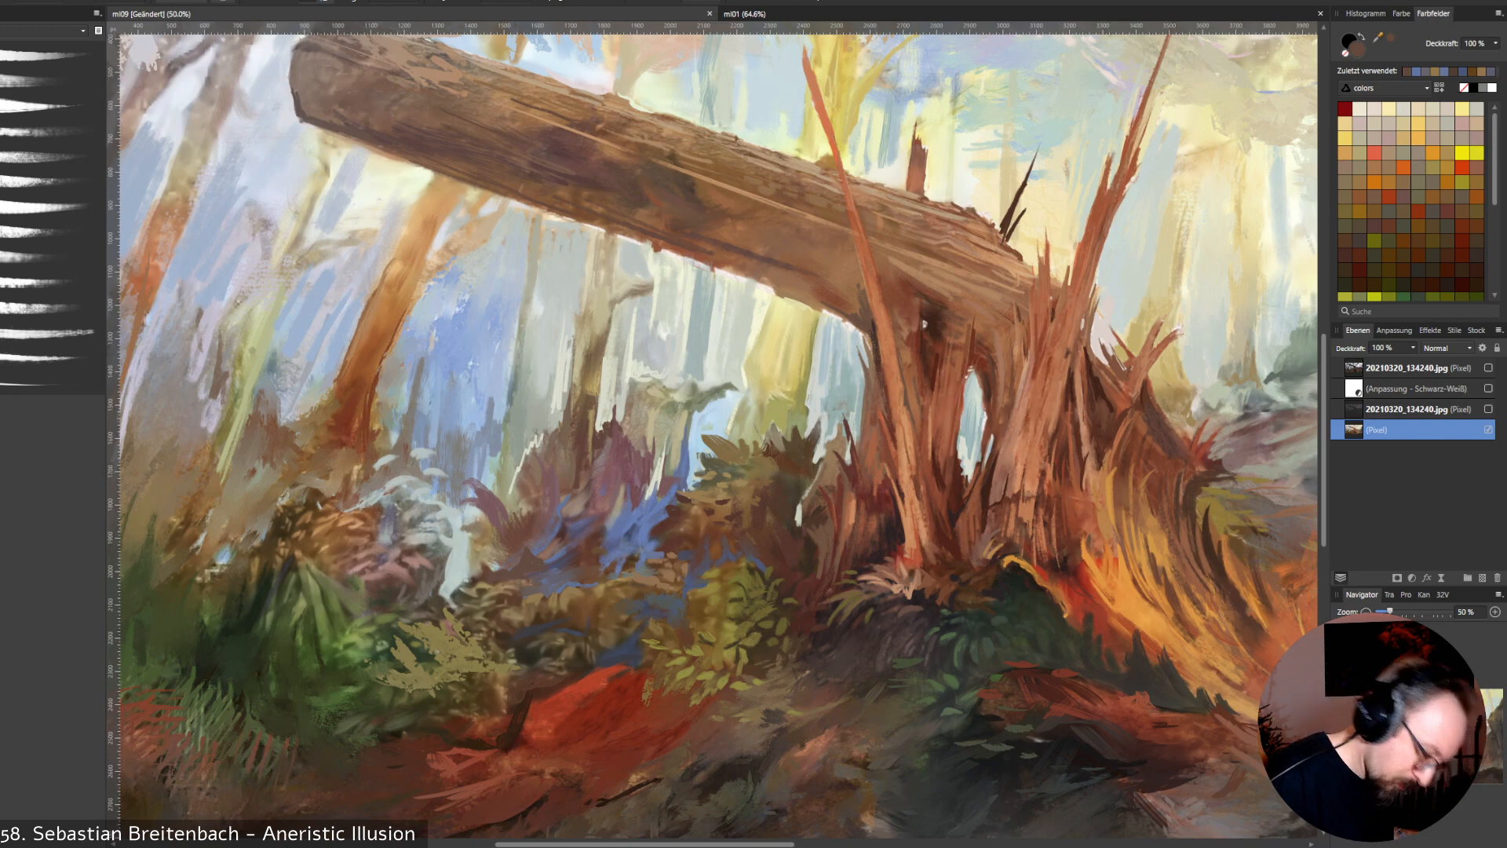
alt+click(545, 580)
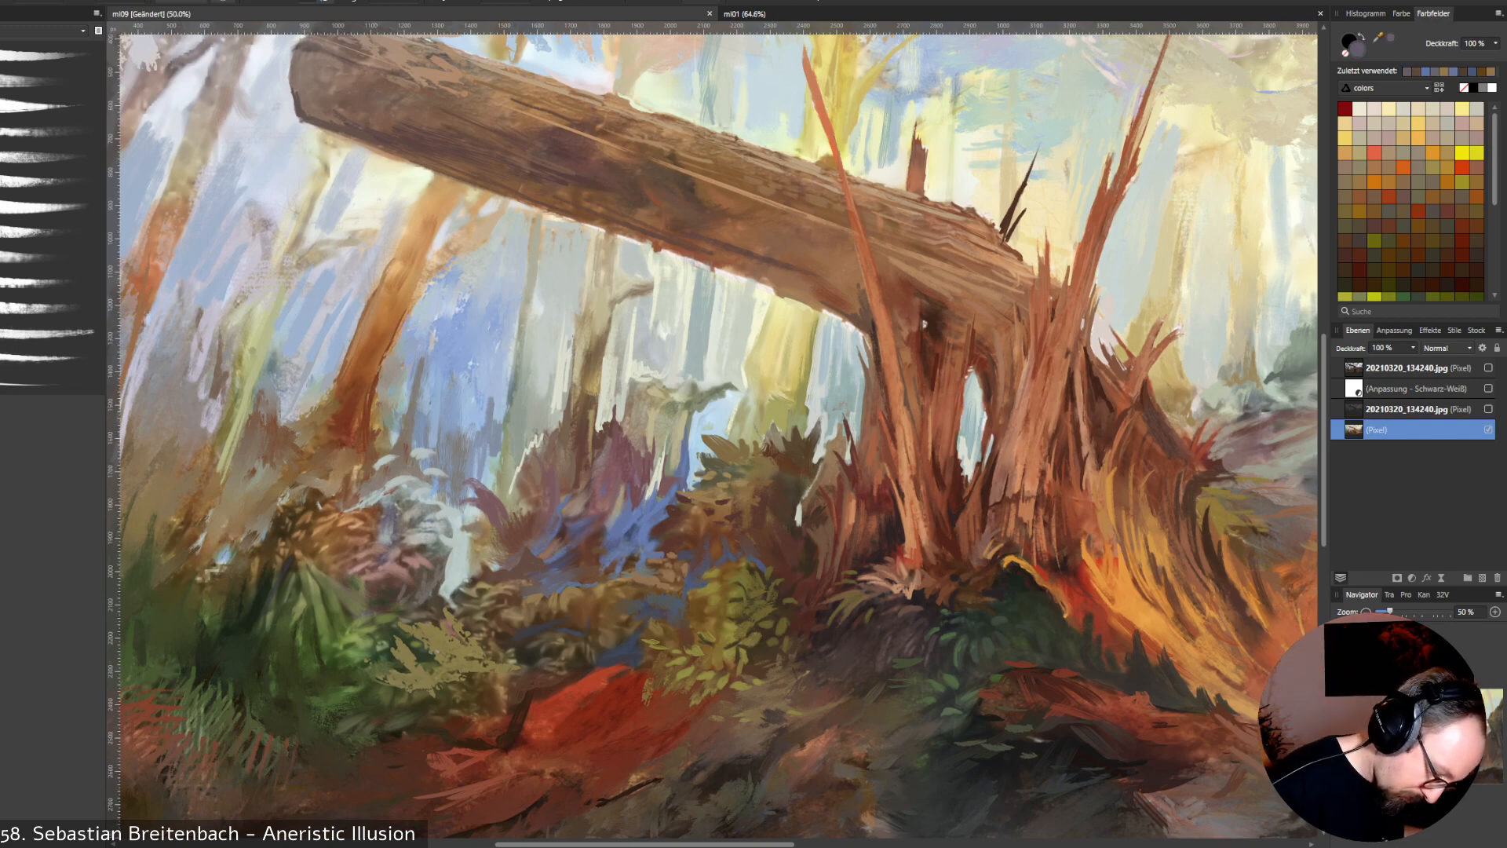
alt+click(519, 577)
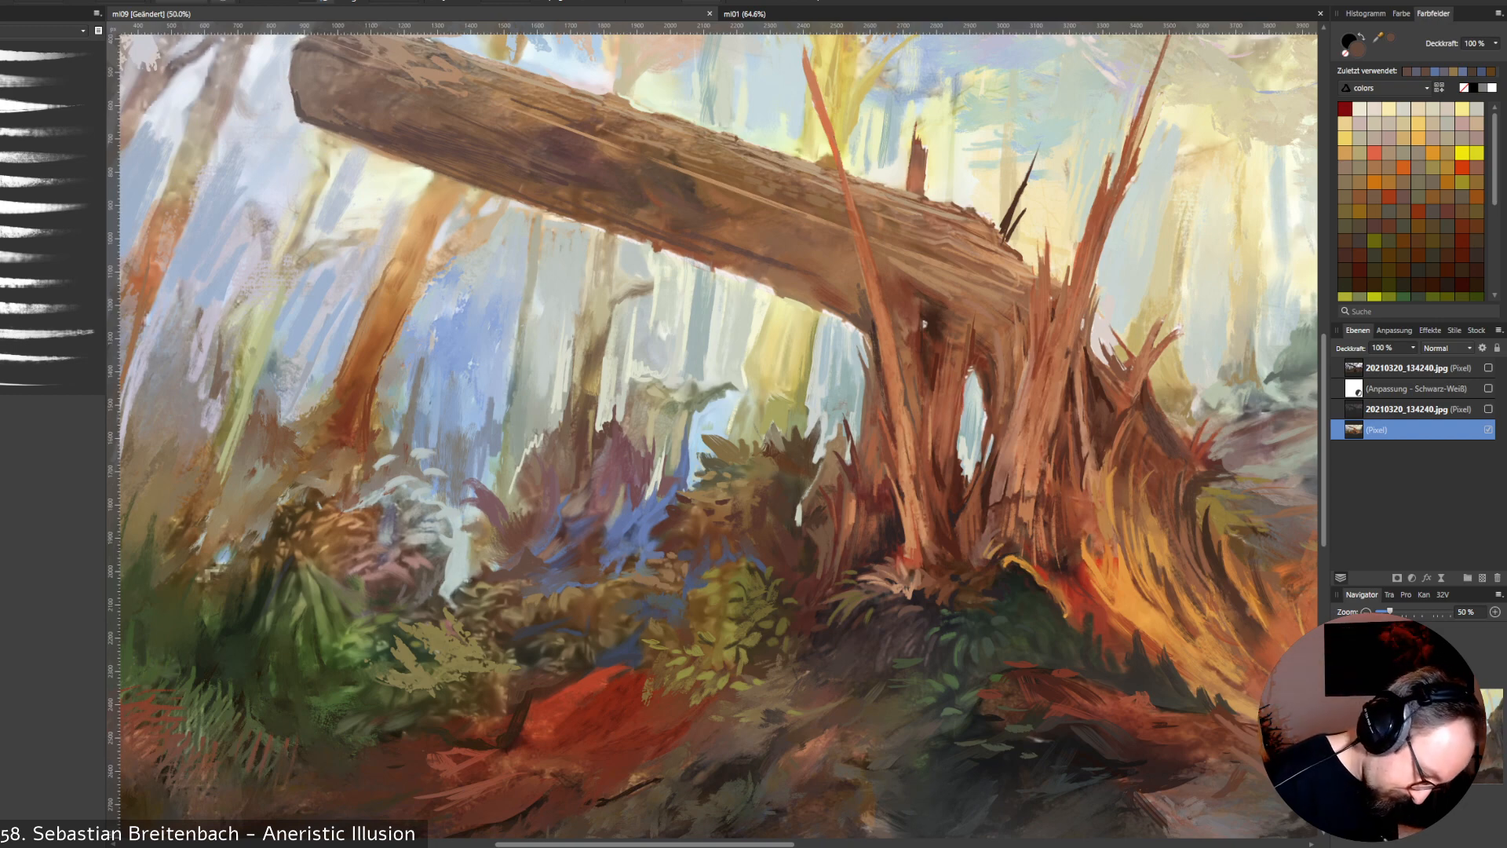
alt+click(563, 605)
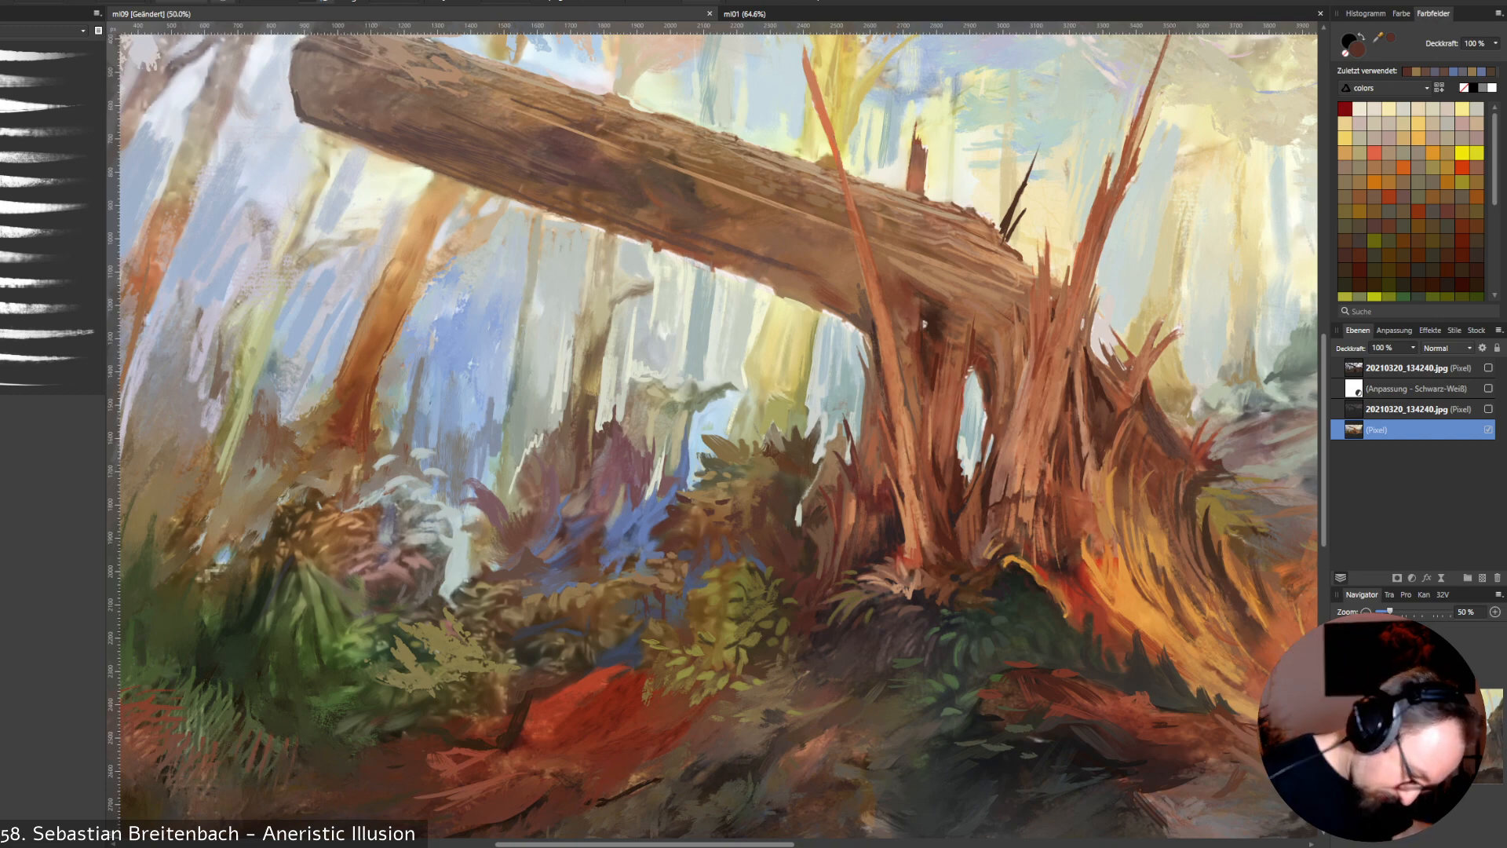
key(alt)
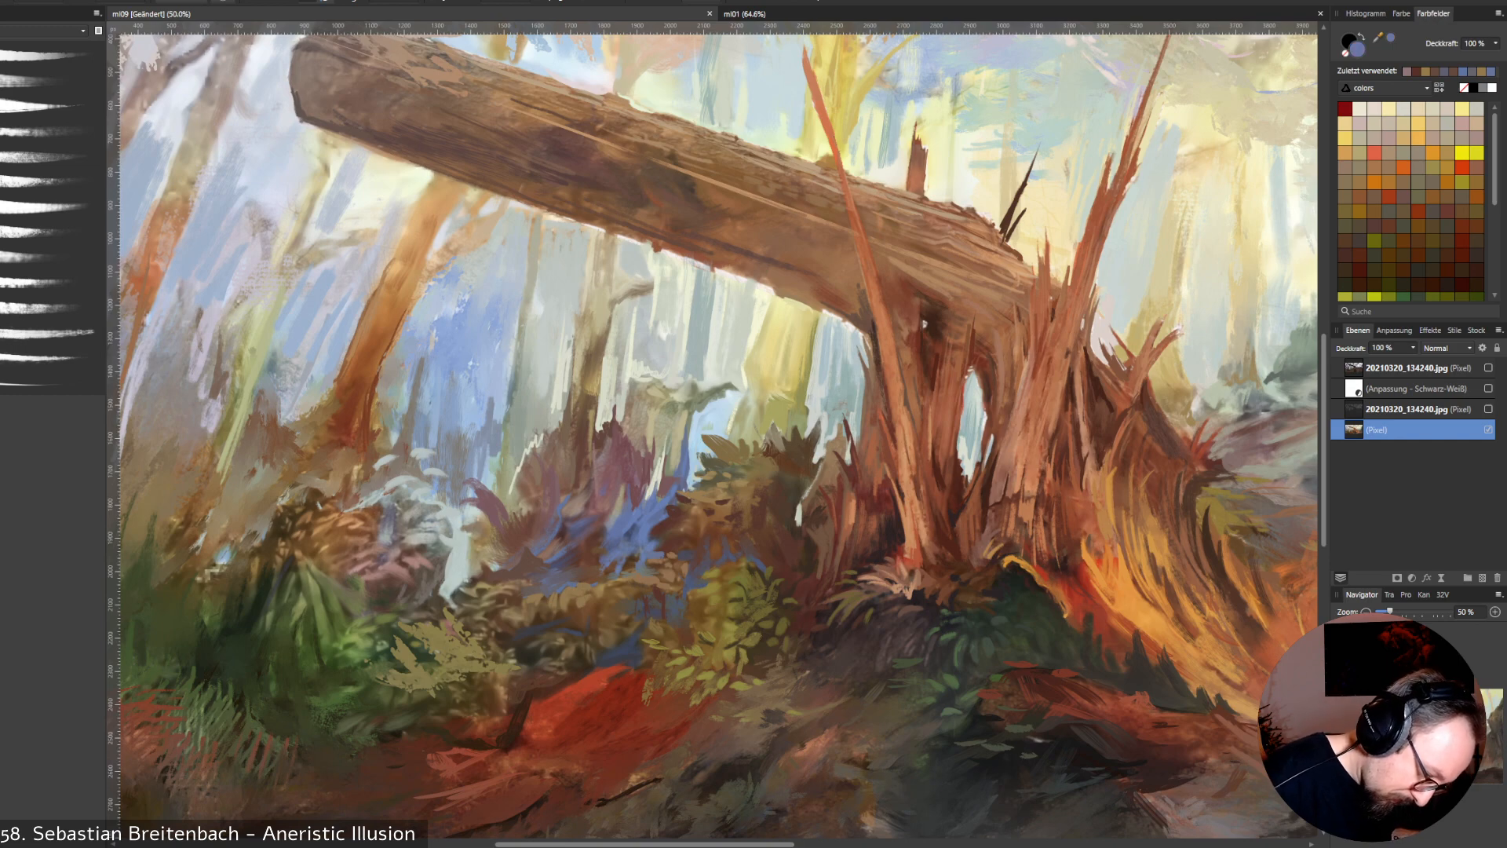
Shape the upper leaf tips of the purple fern against the light background with sampled whites, greys and muted reddish-purple tones.
alt+click(619, 512)
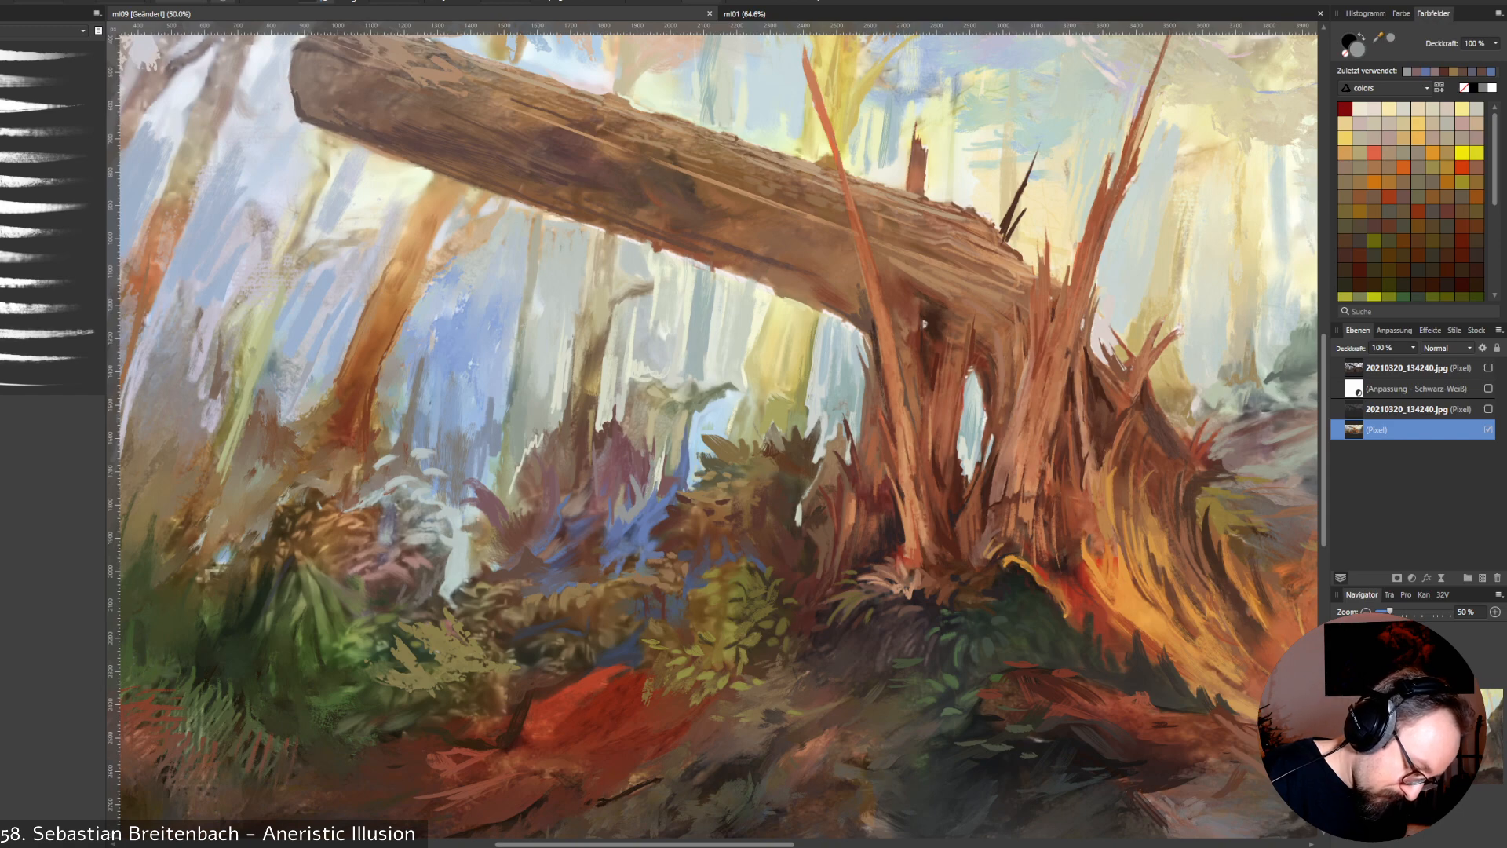
alt+click(660, 483)
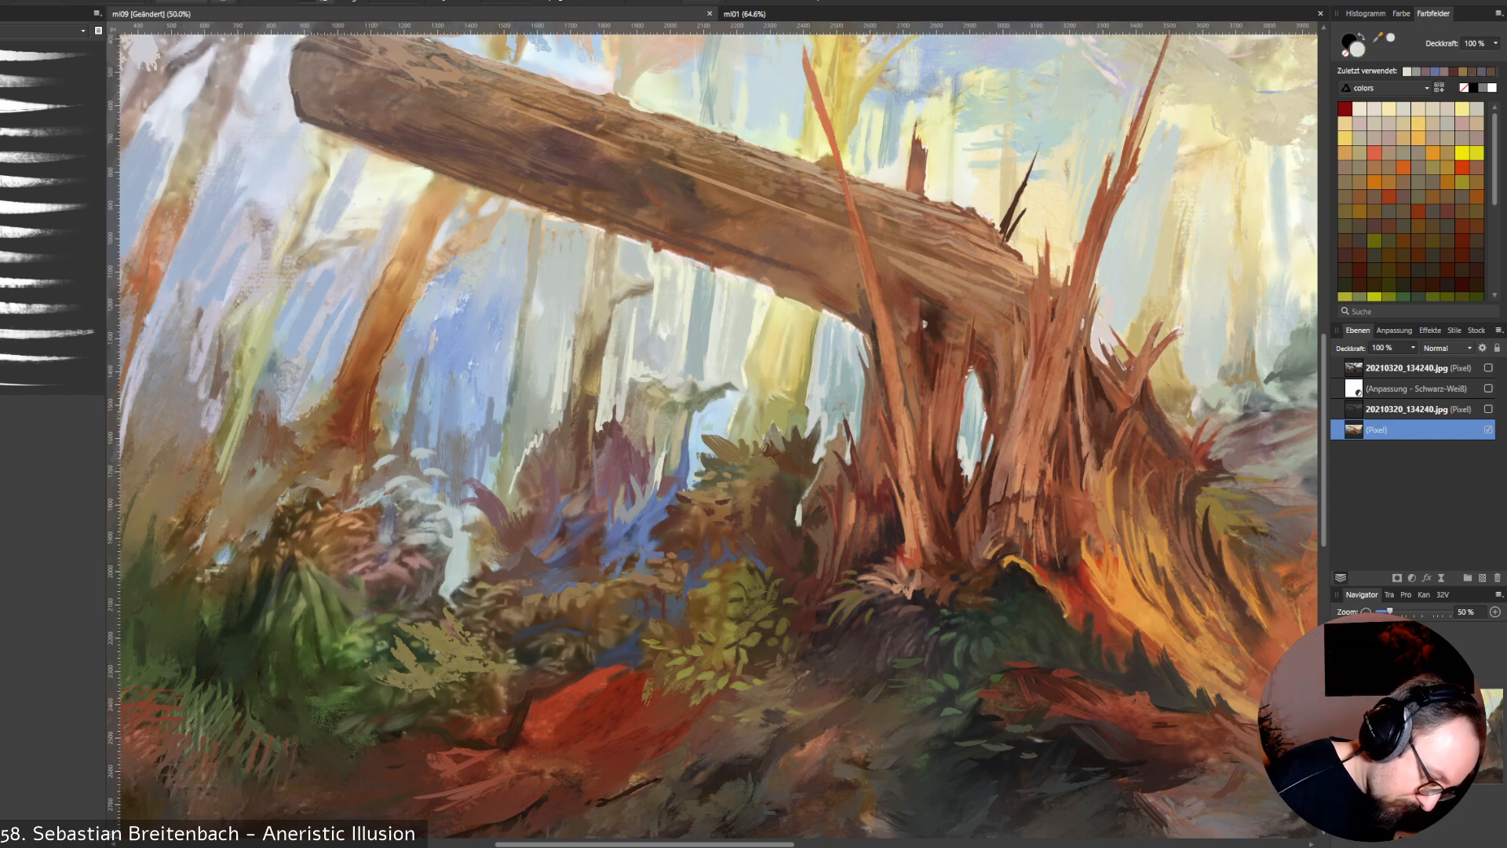
drag(649, 460, 646, 484)
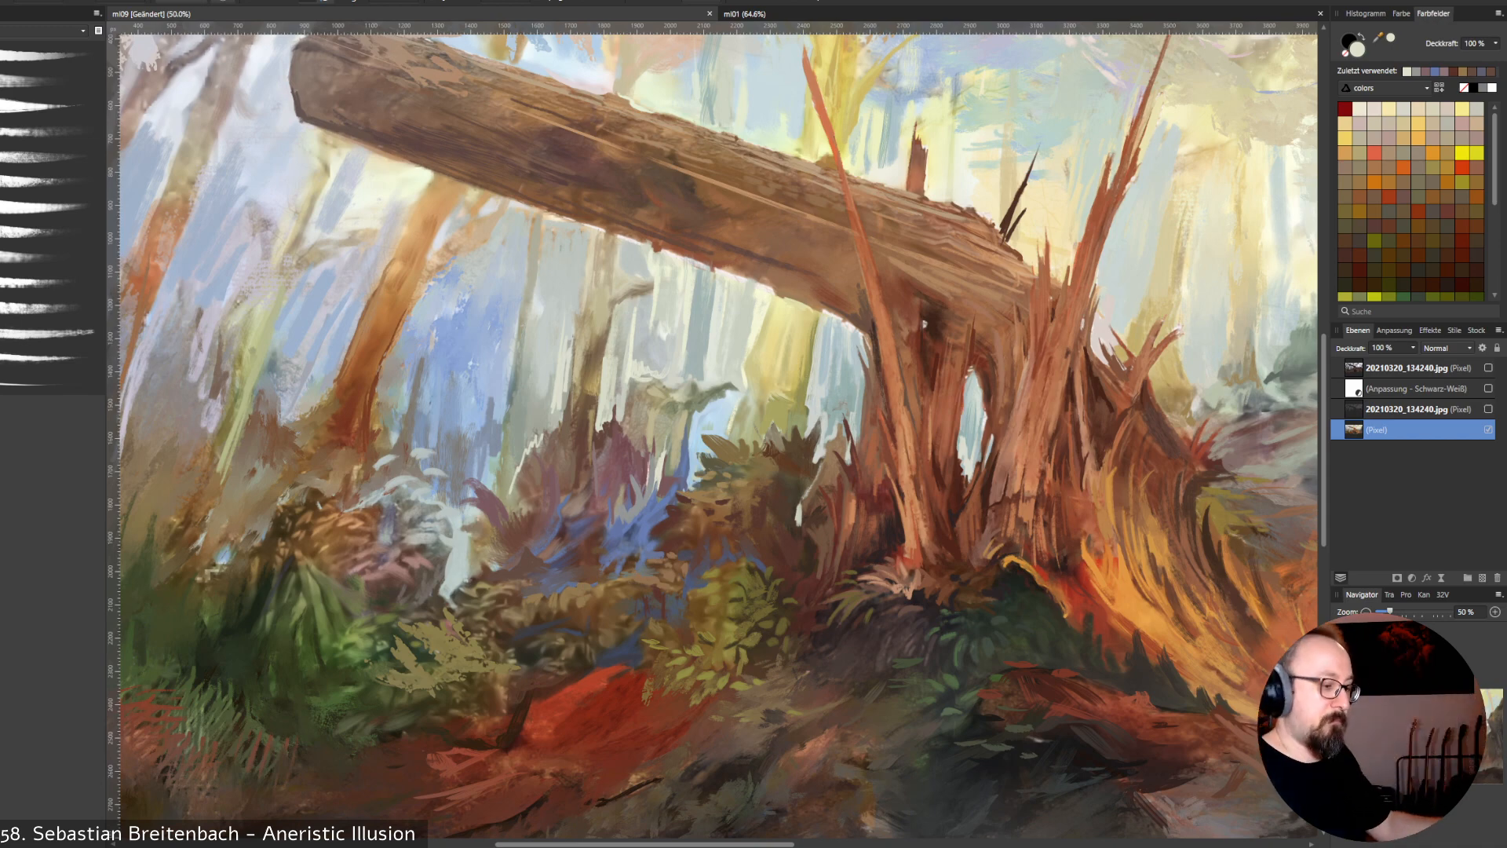
alt+click(640, 478)
drag(649, 467, 646, 484)
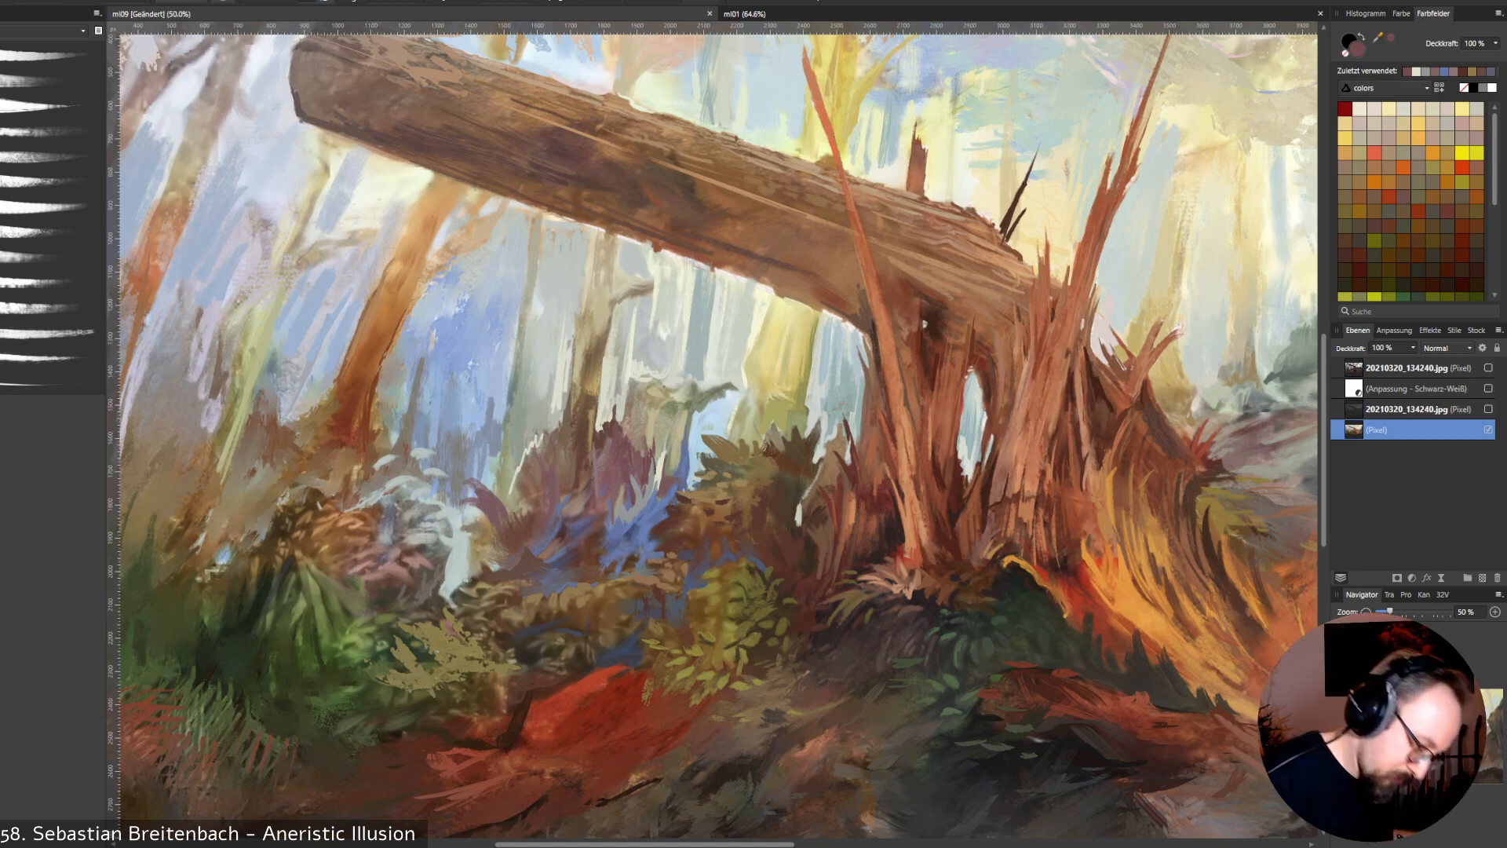
key(alt)
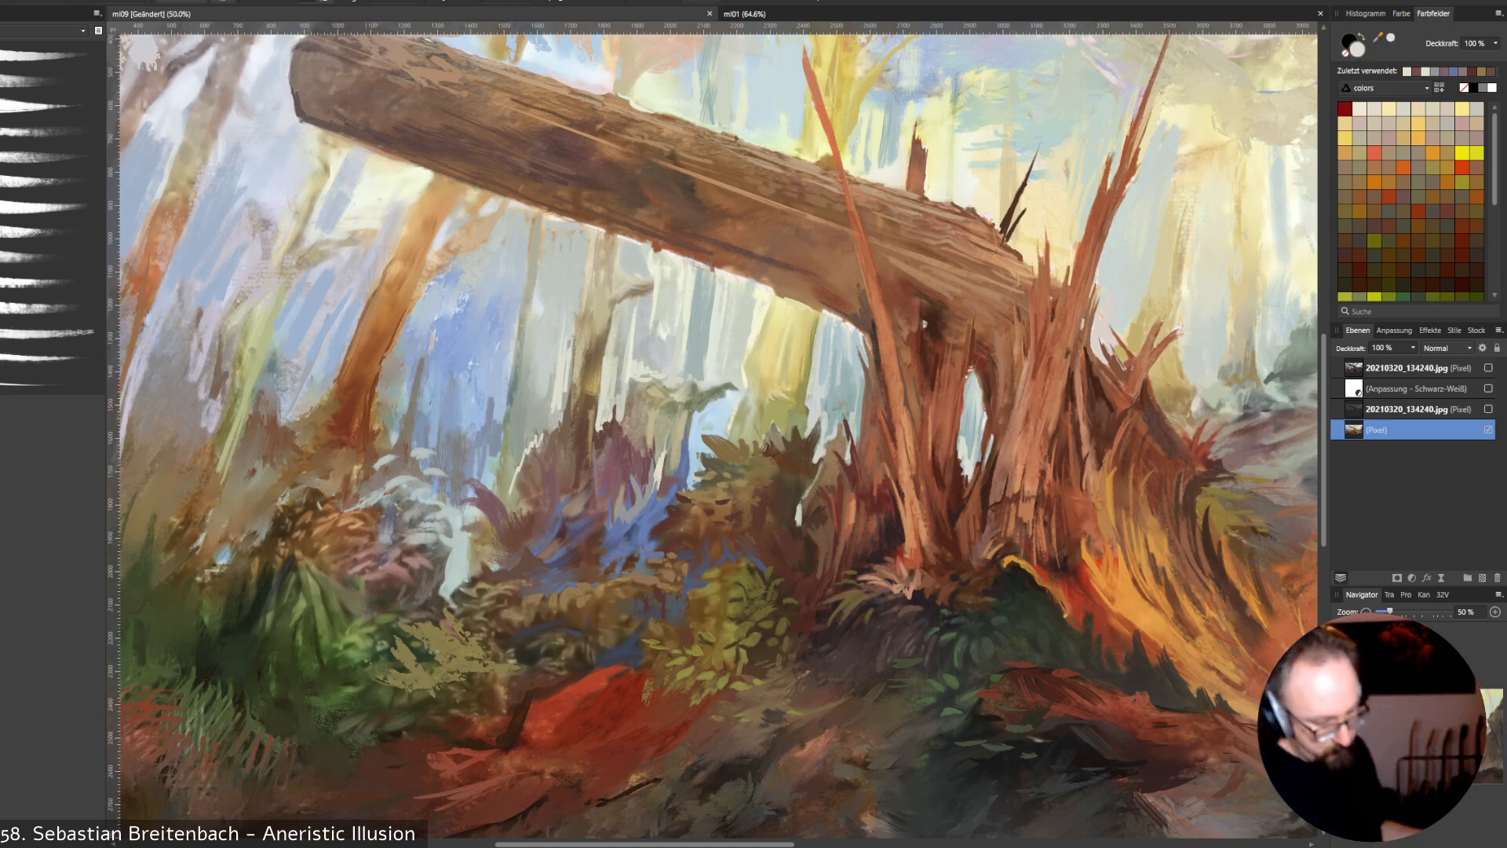
key(alt)
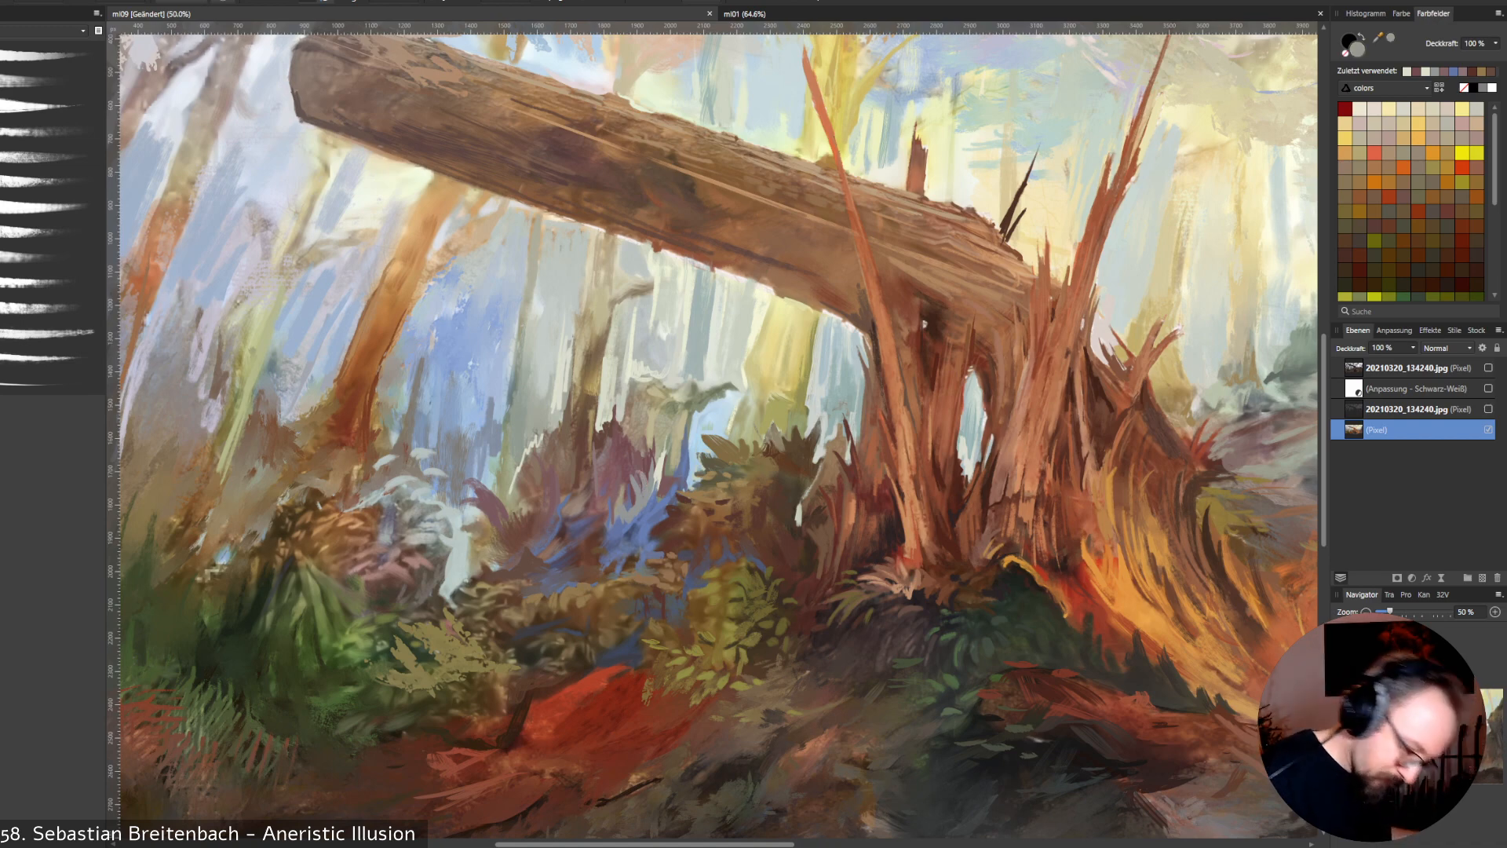
alt+click(629, 474)
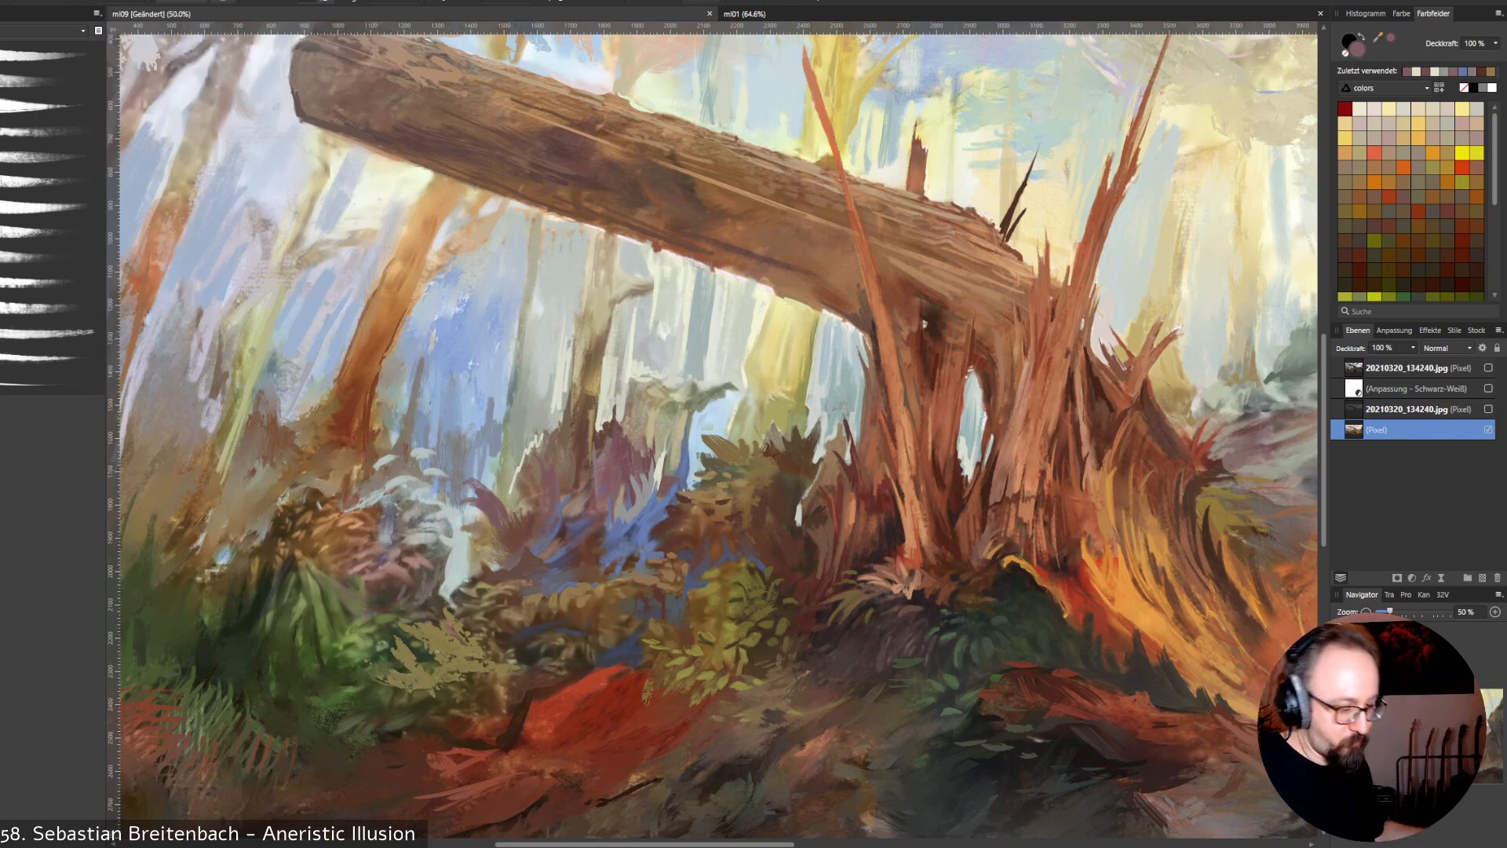
key(alt)
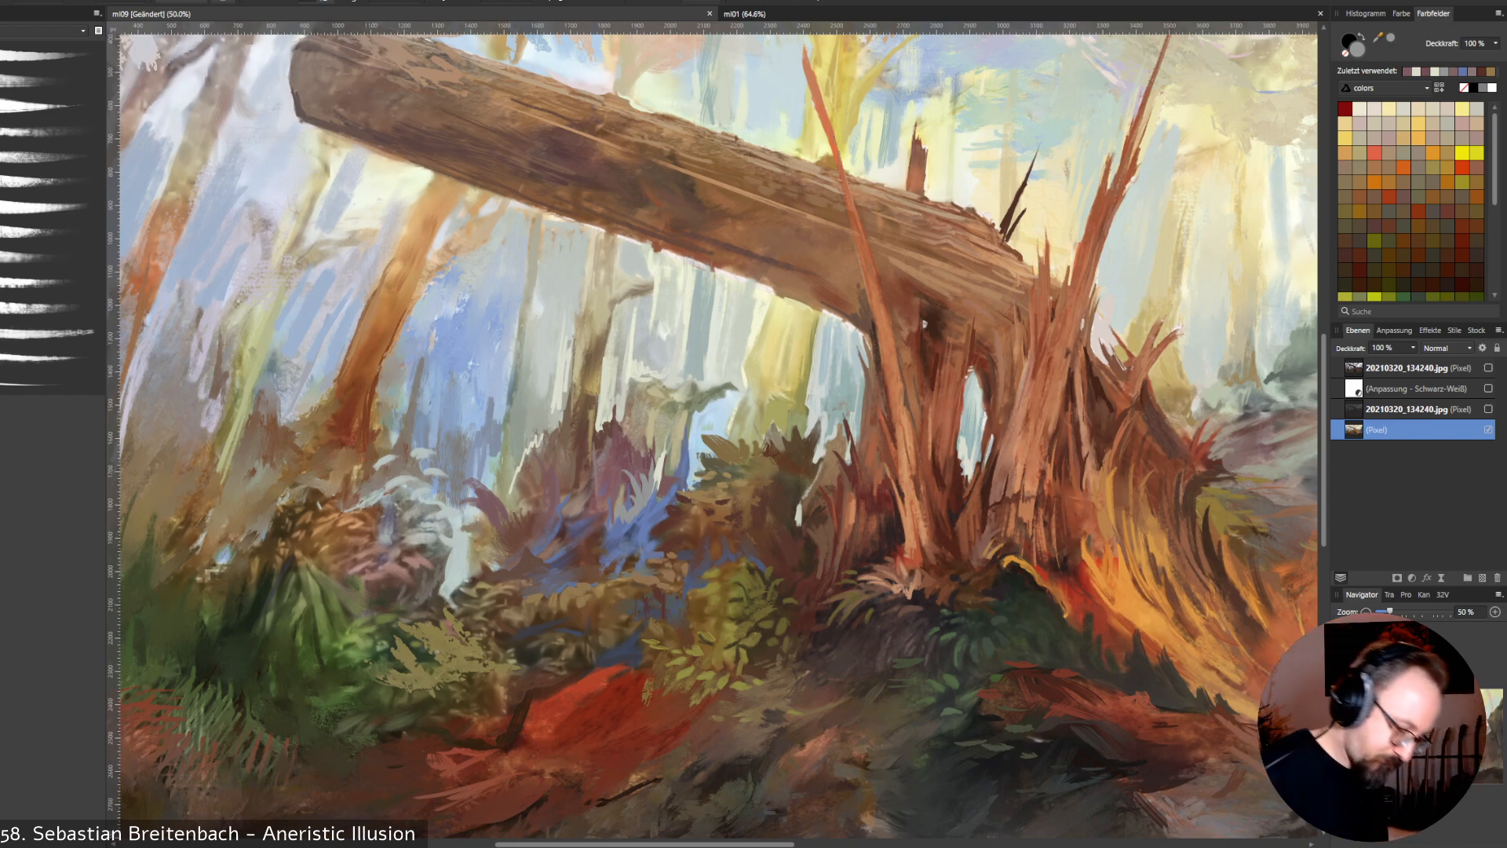
alt+click(659, 469)
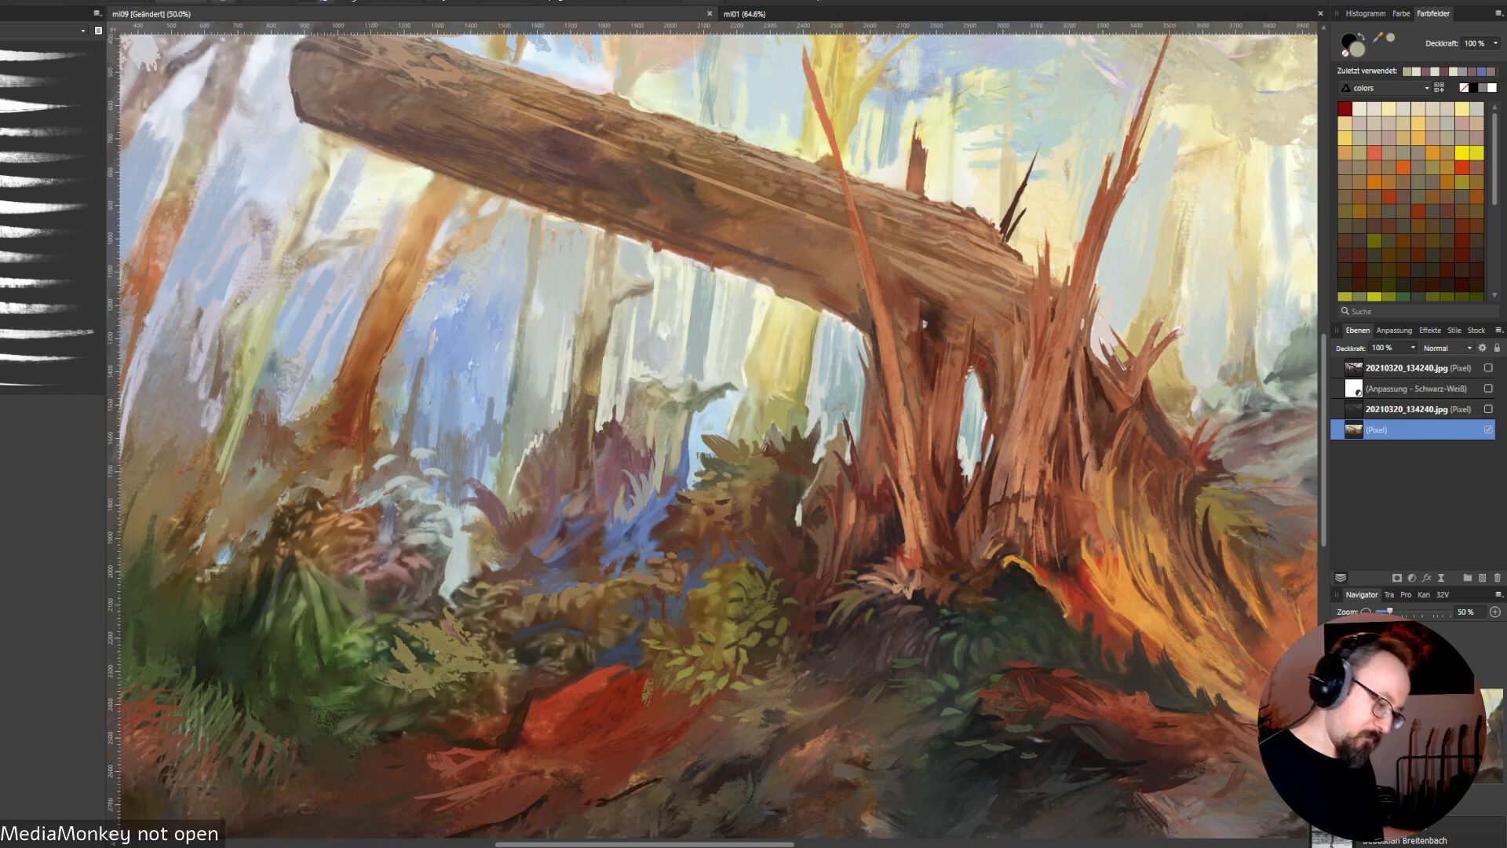
alt+click(664, 490)
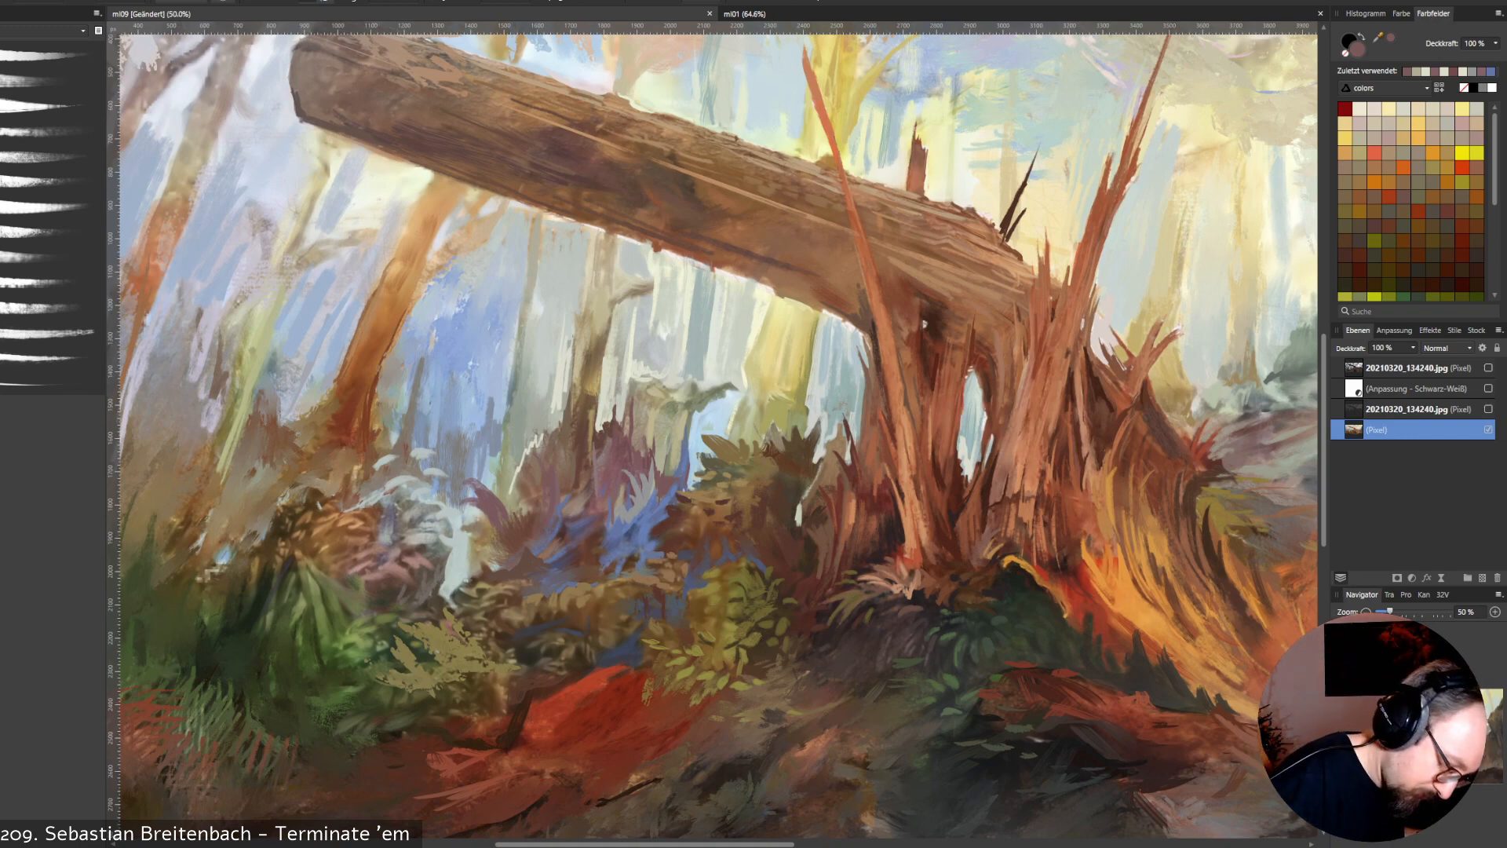
Add short vertical strokes to the misty background between the thin brown trunk and the stump with sampled light grey, pale blue and cream tones.
alt+click(629, 376)
drag(624, 385, 624, 409)
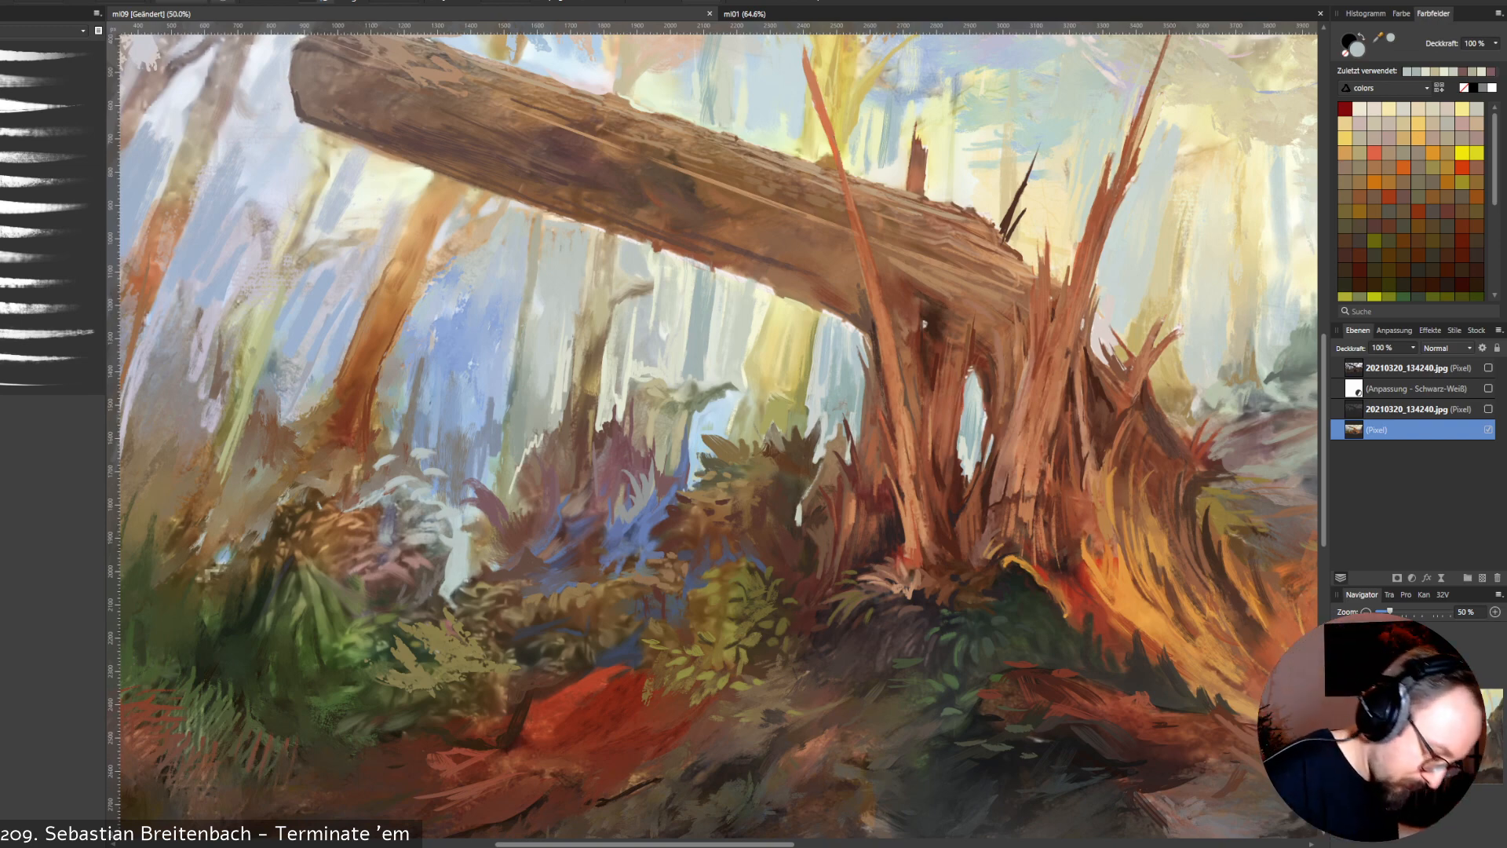
alt+click(697, 377)
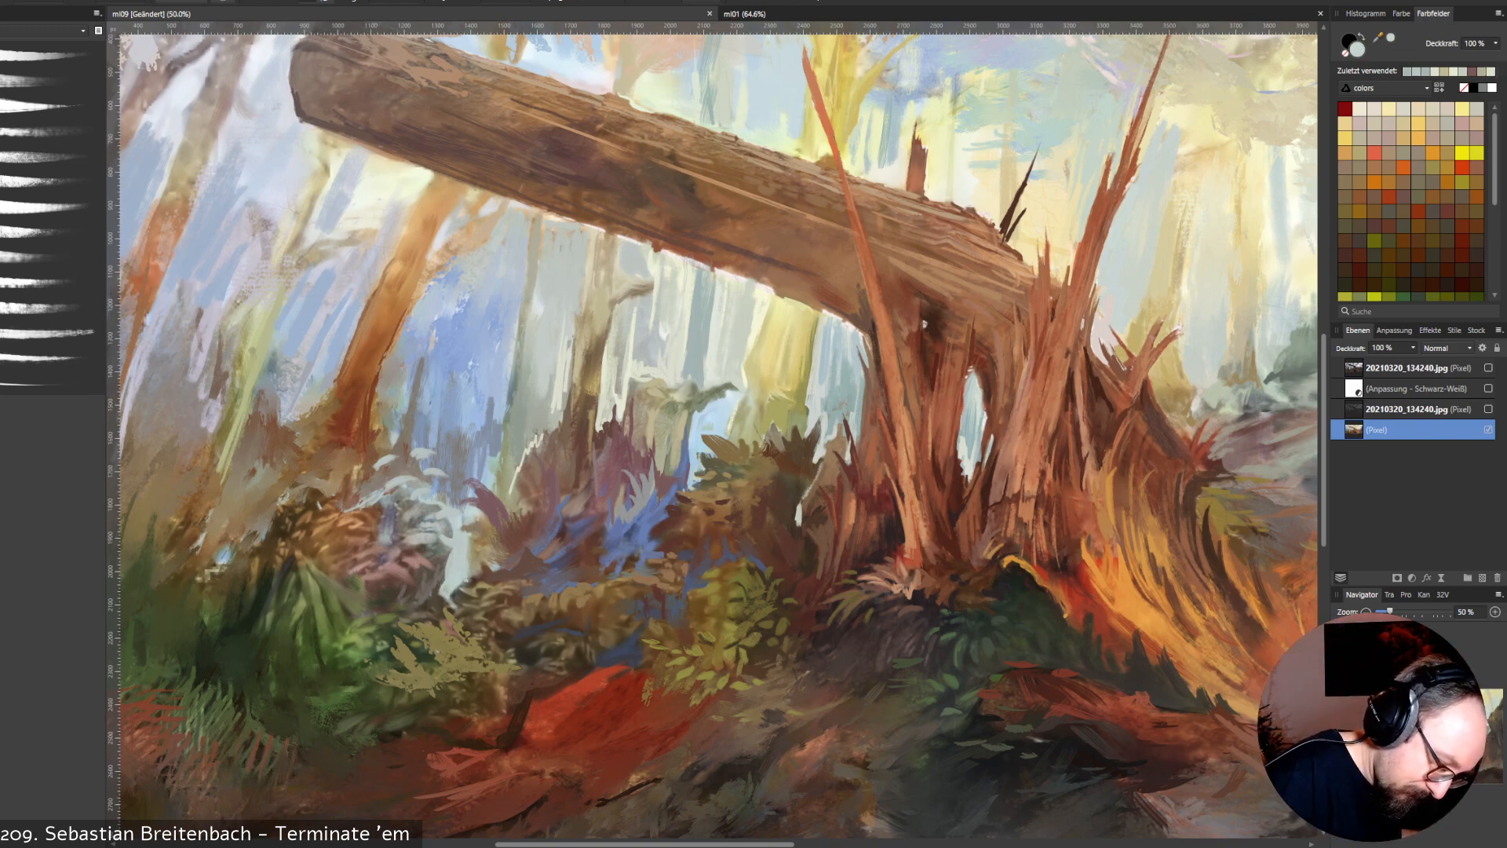
click(692, 374)
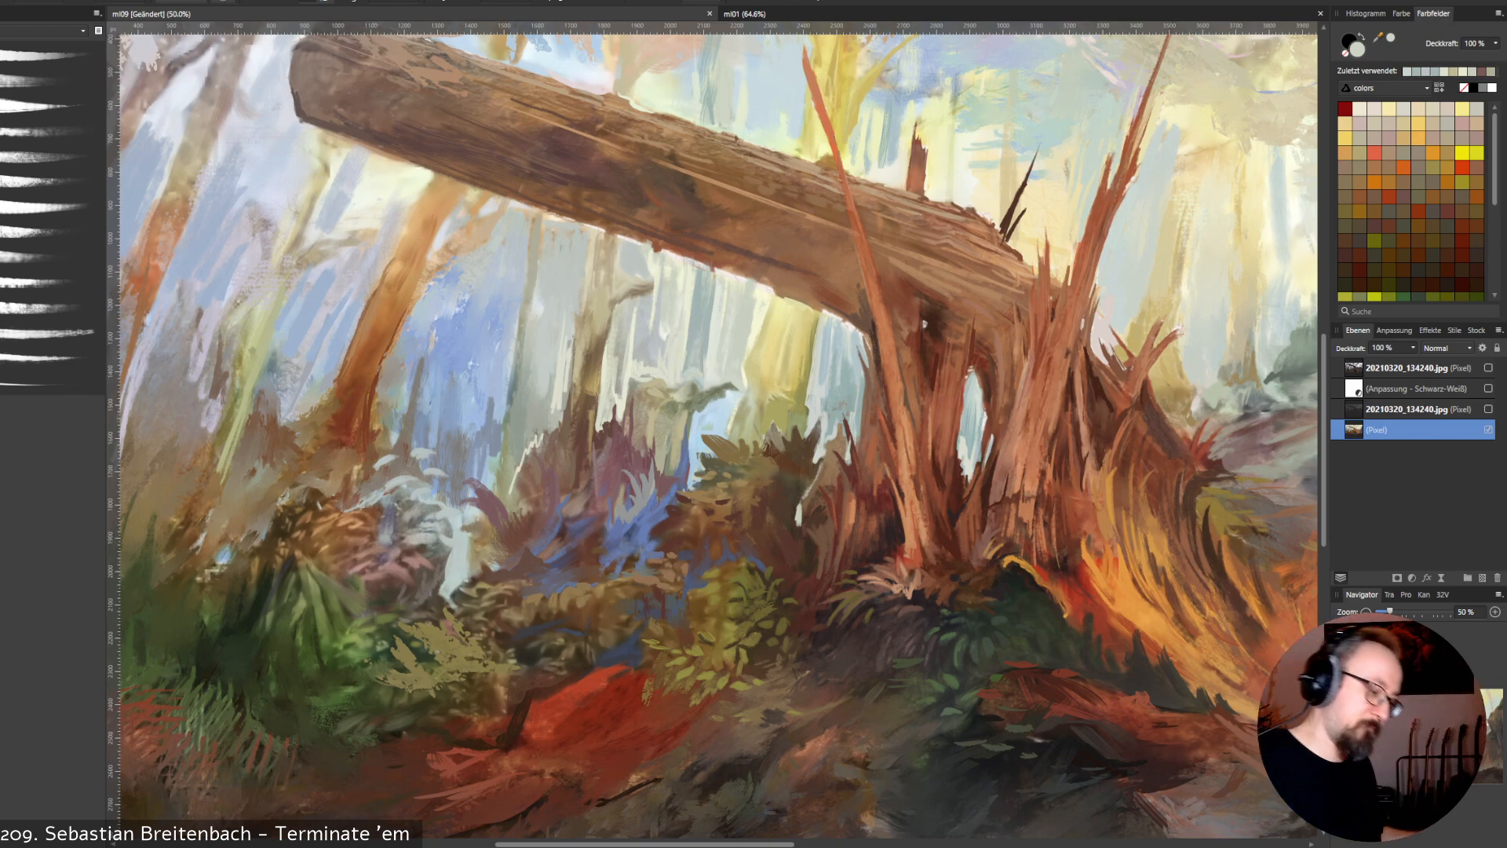
drag(705, 333, 705, 364)
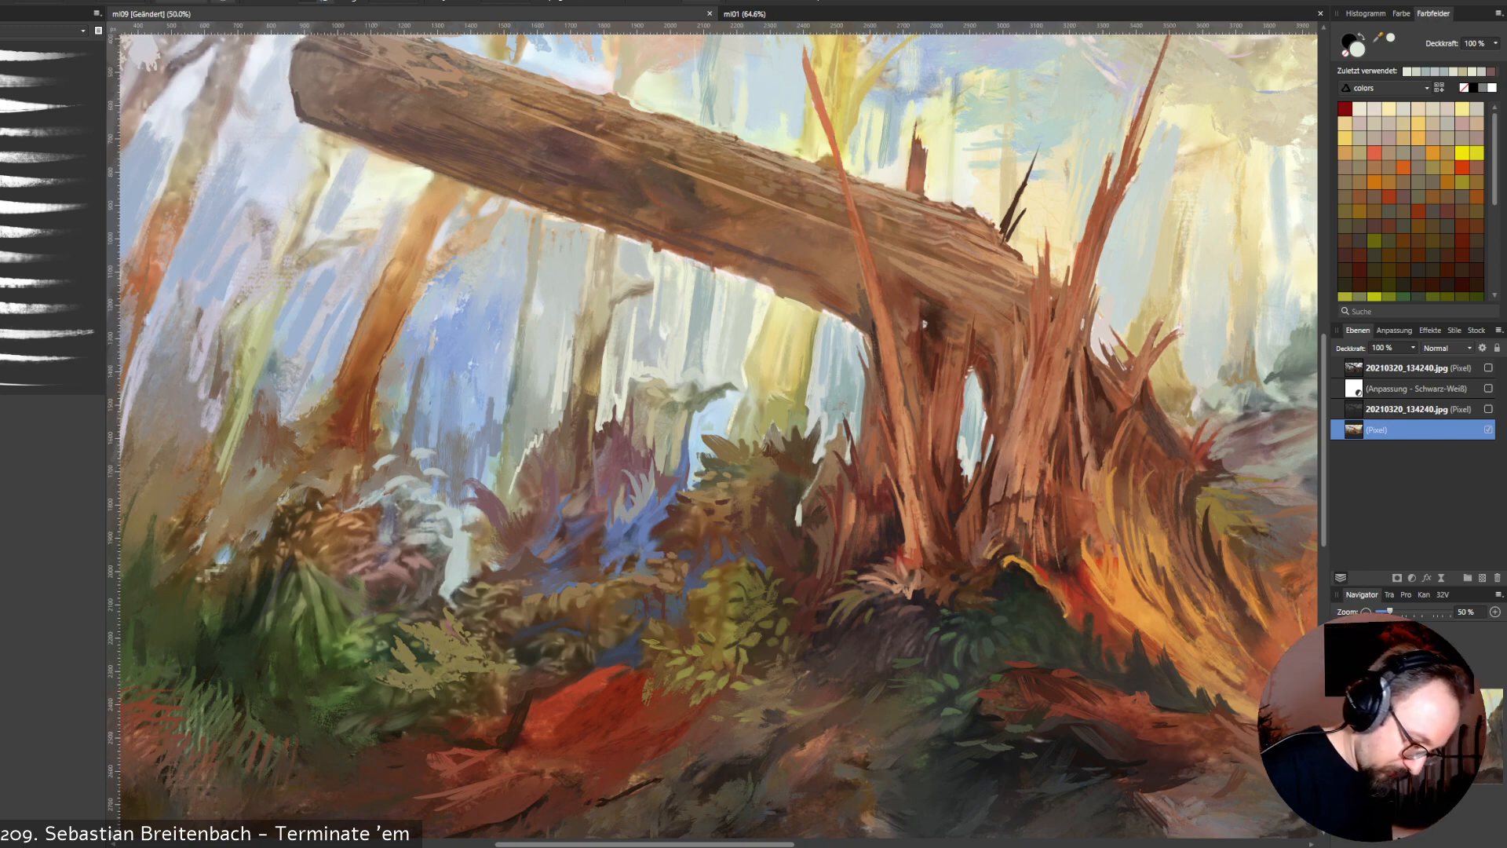
drag(744, 367, 744, 389)
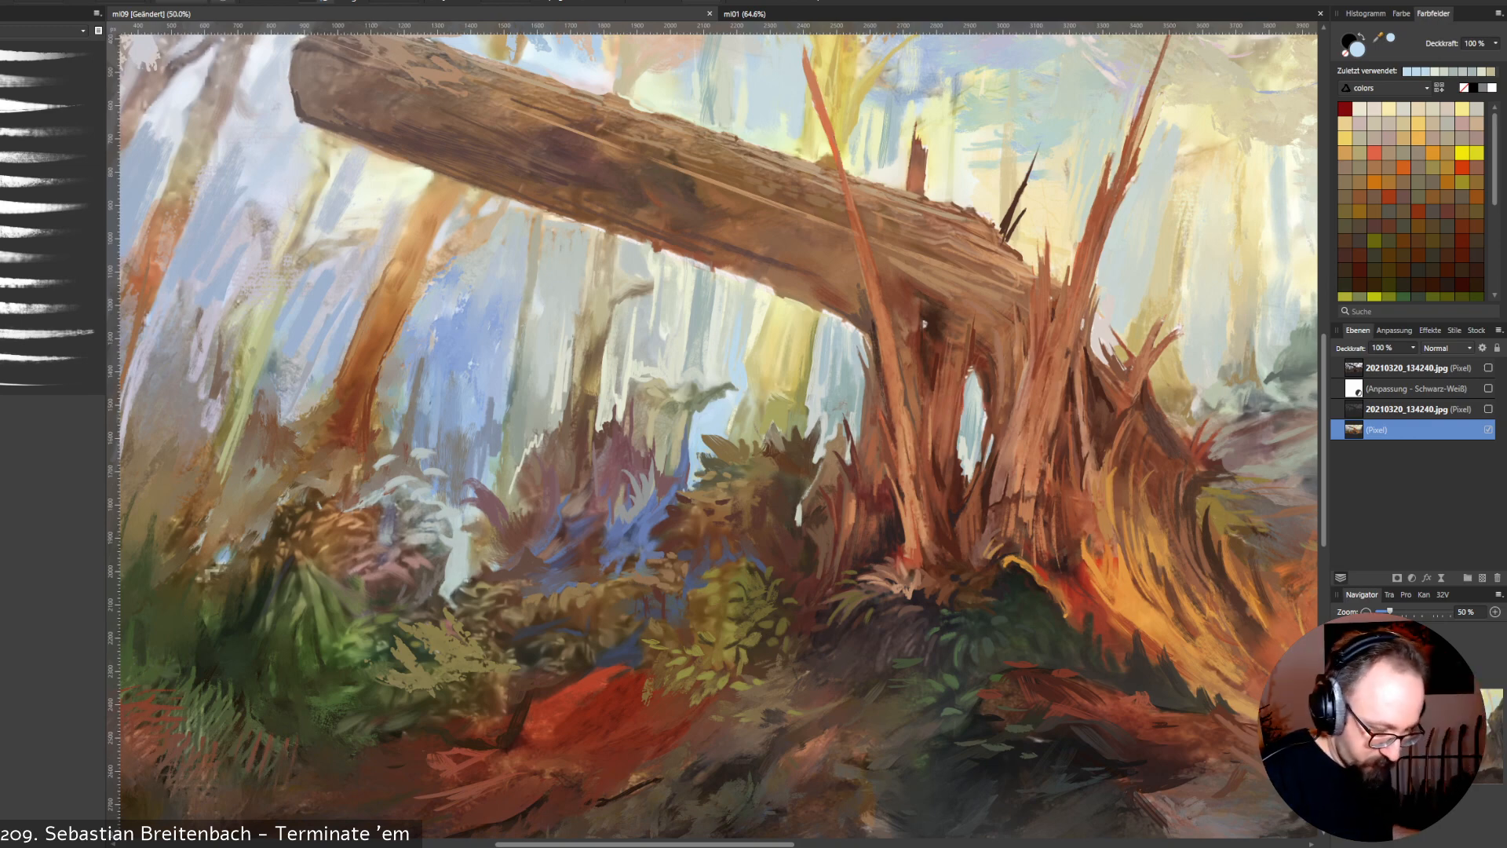
alt+click(626, 389)
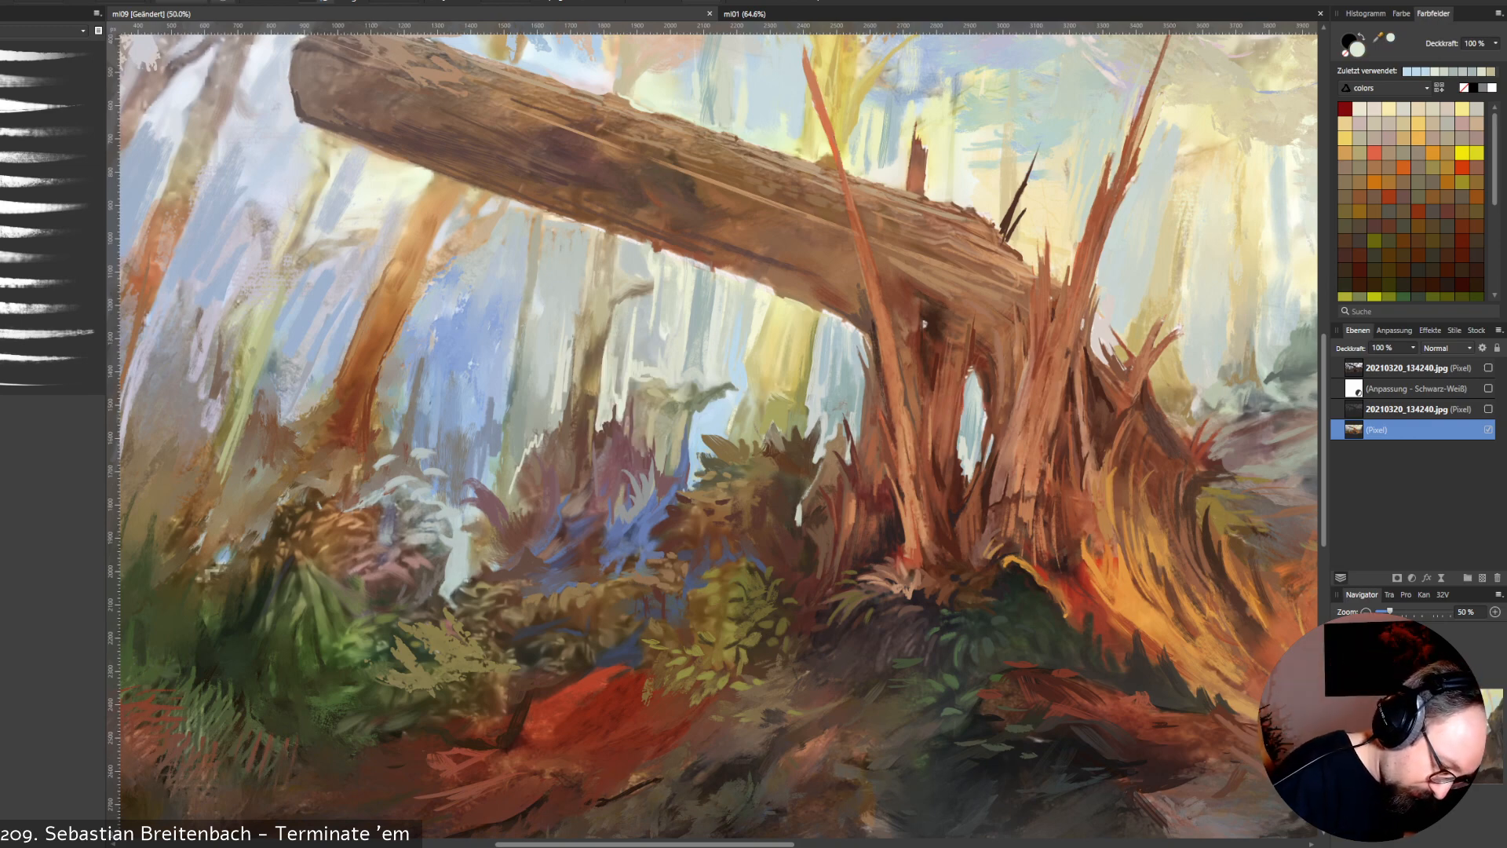
alt+click(628, 377)
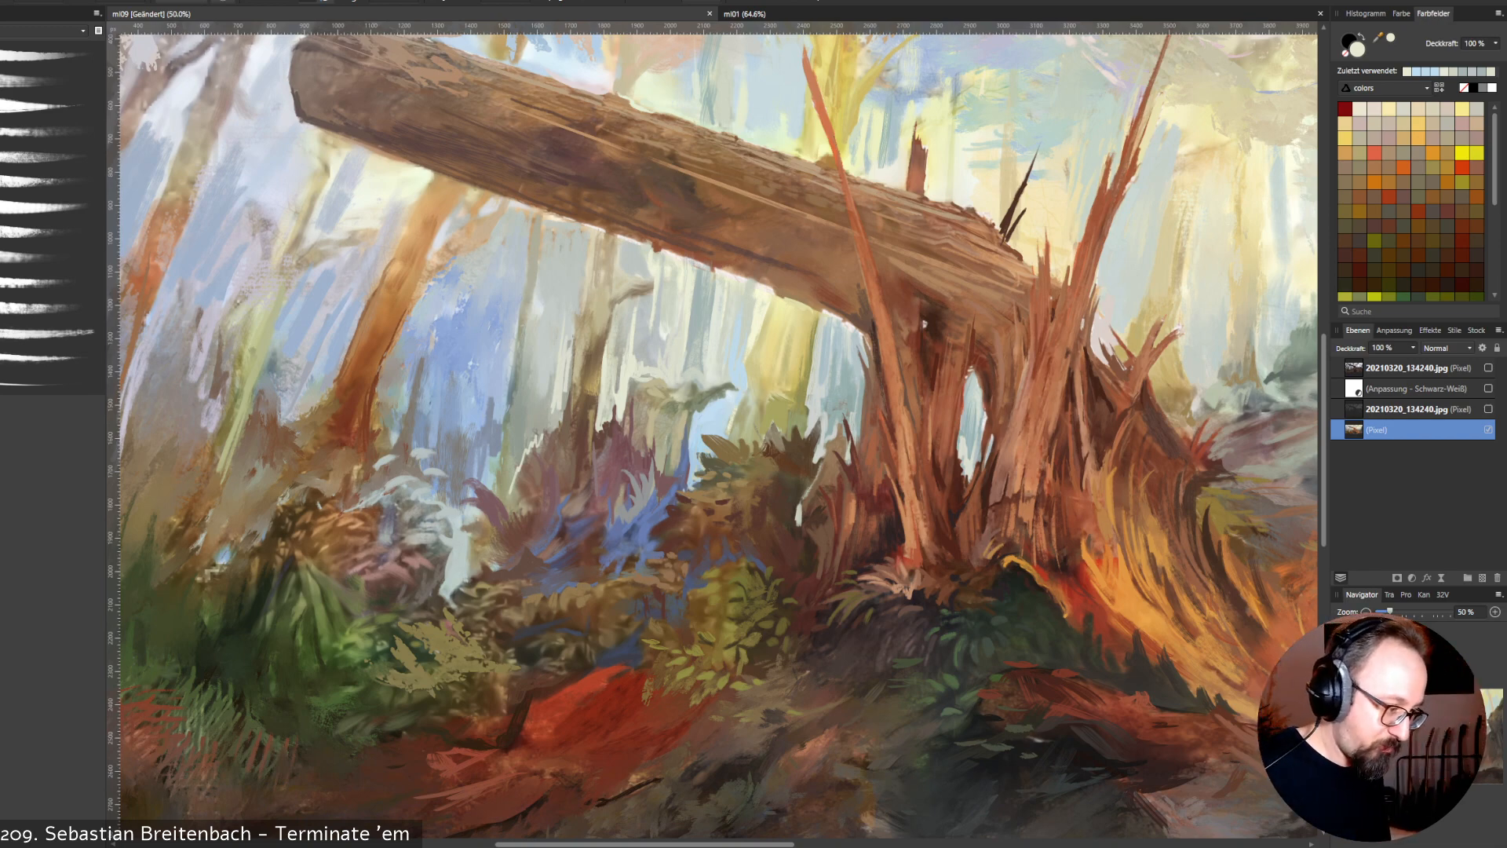
Soften the pale mist beside the thin background trunks under the fallen log with vertical strokes in sampled cream and light grey tones.
click(744, 13)
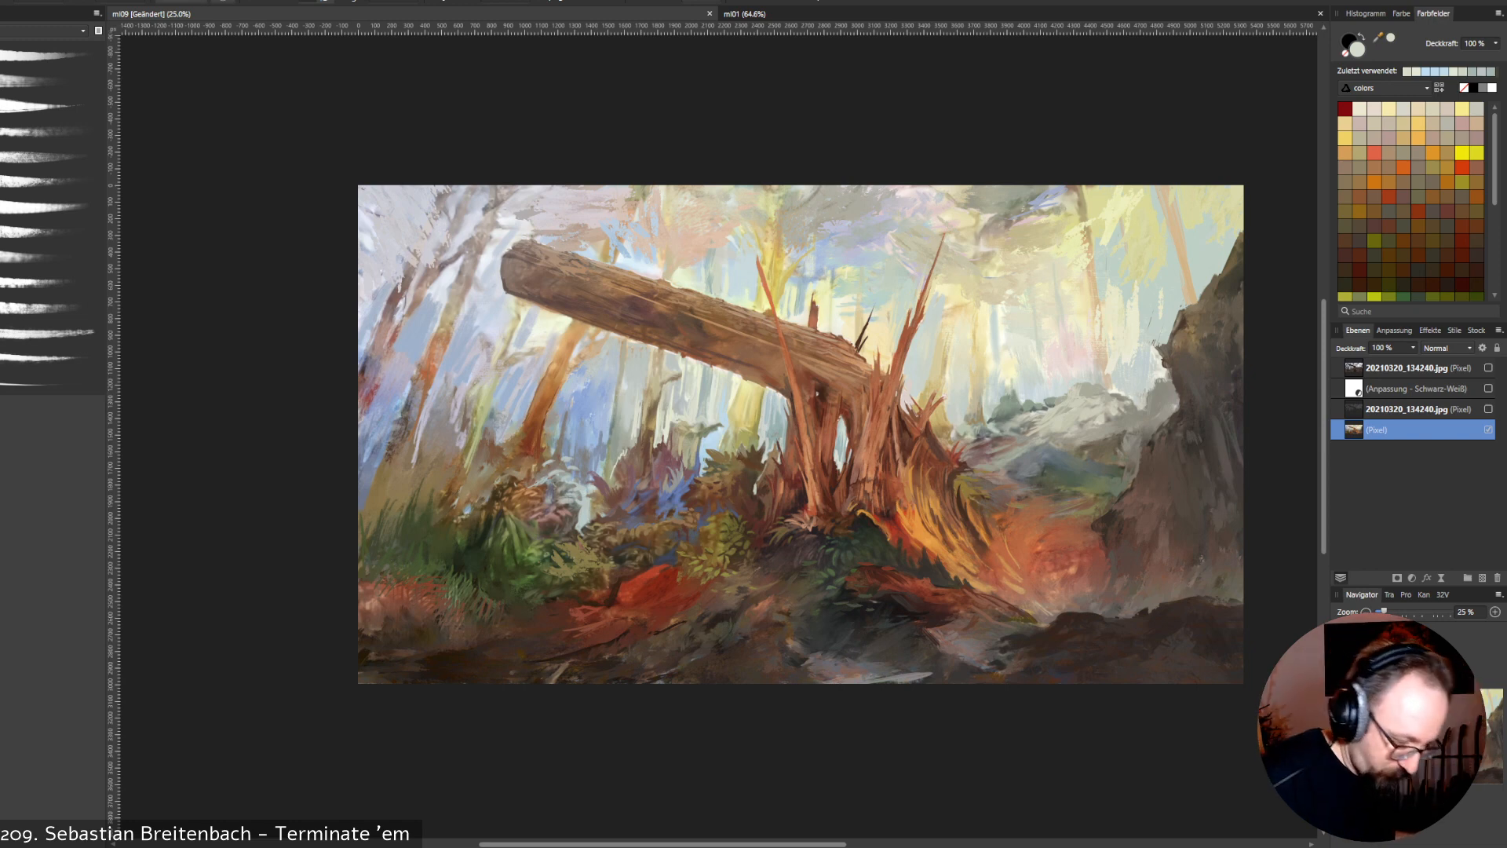
alt+click(734, 397)
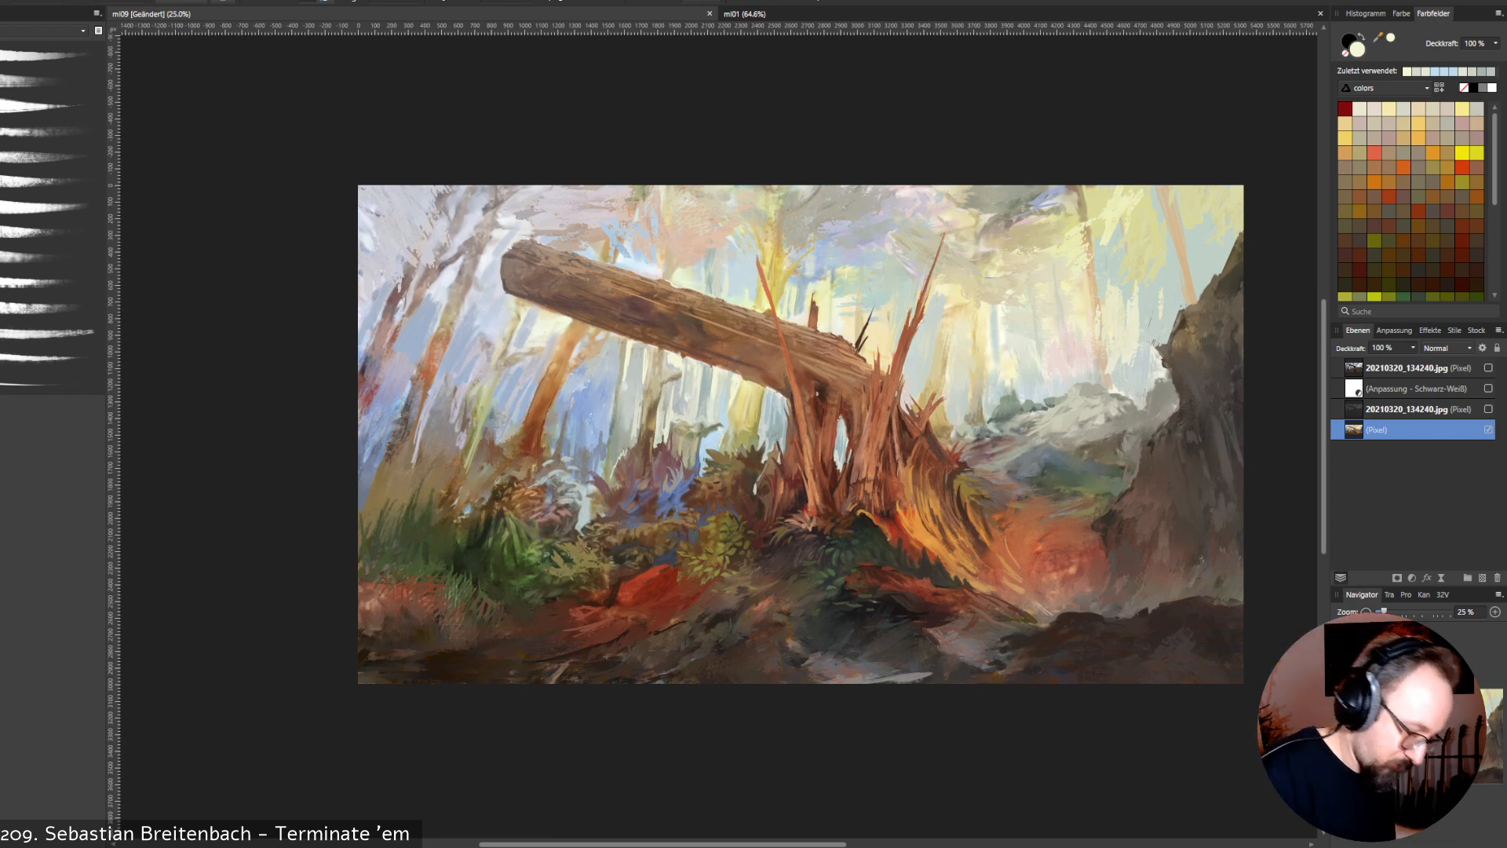
alt+click(628, 378)
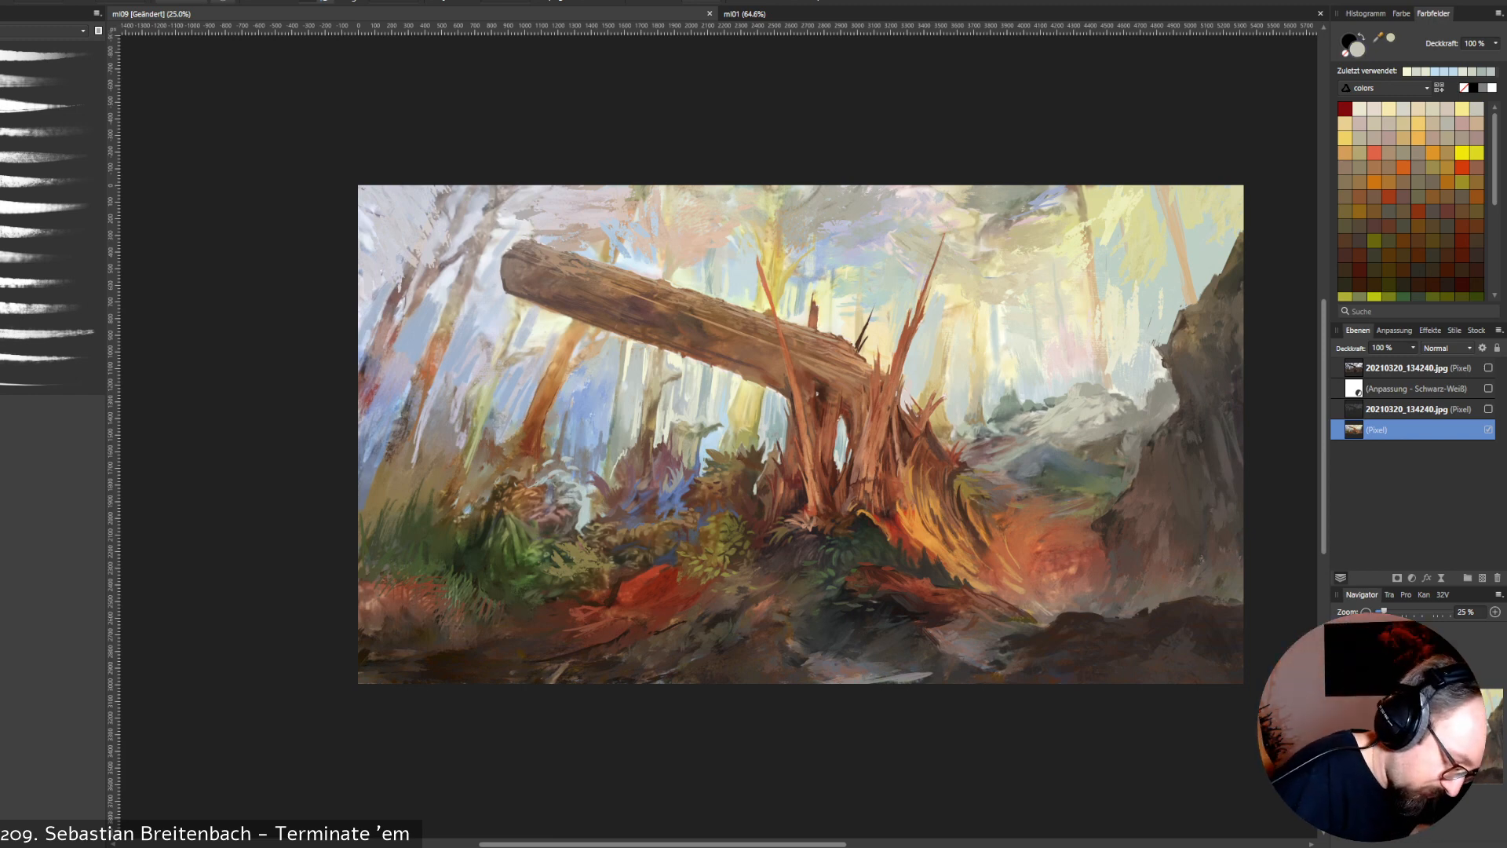
alt+click(625, 371)
drag(624, 356, 624, 385)
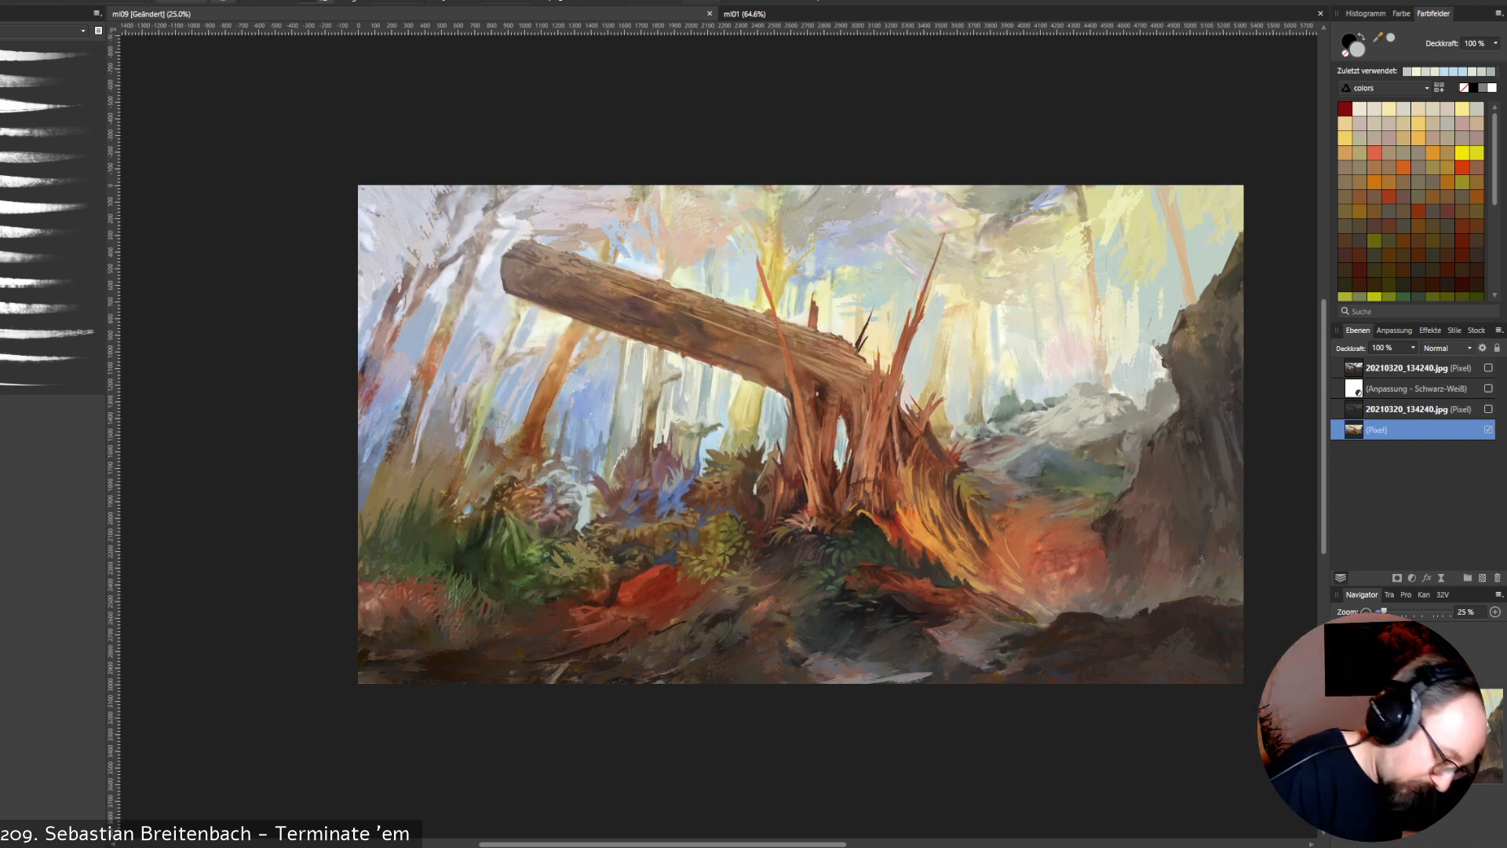
alt+click(626, 369)
drag(627, 361, 628, 387)
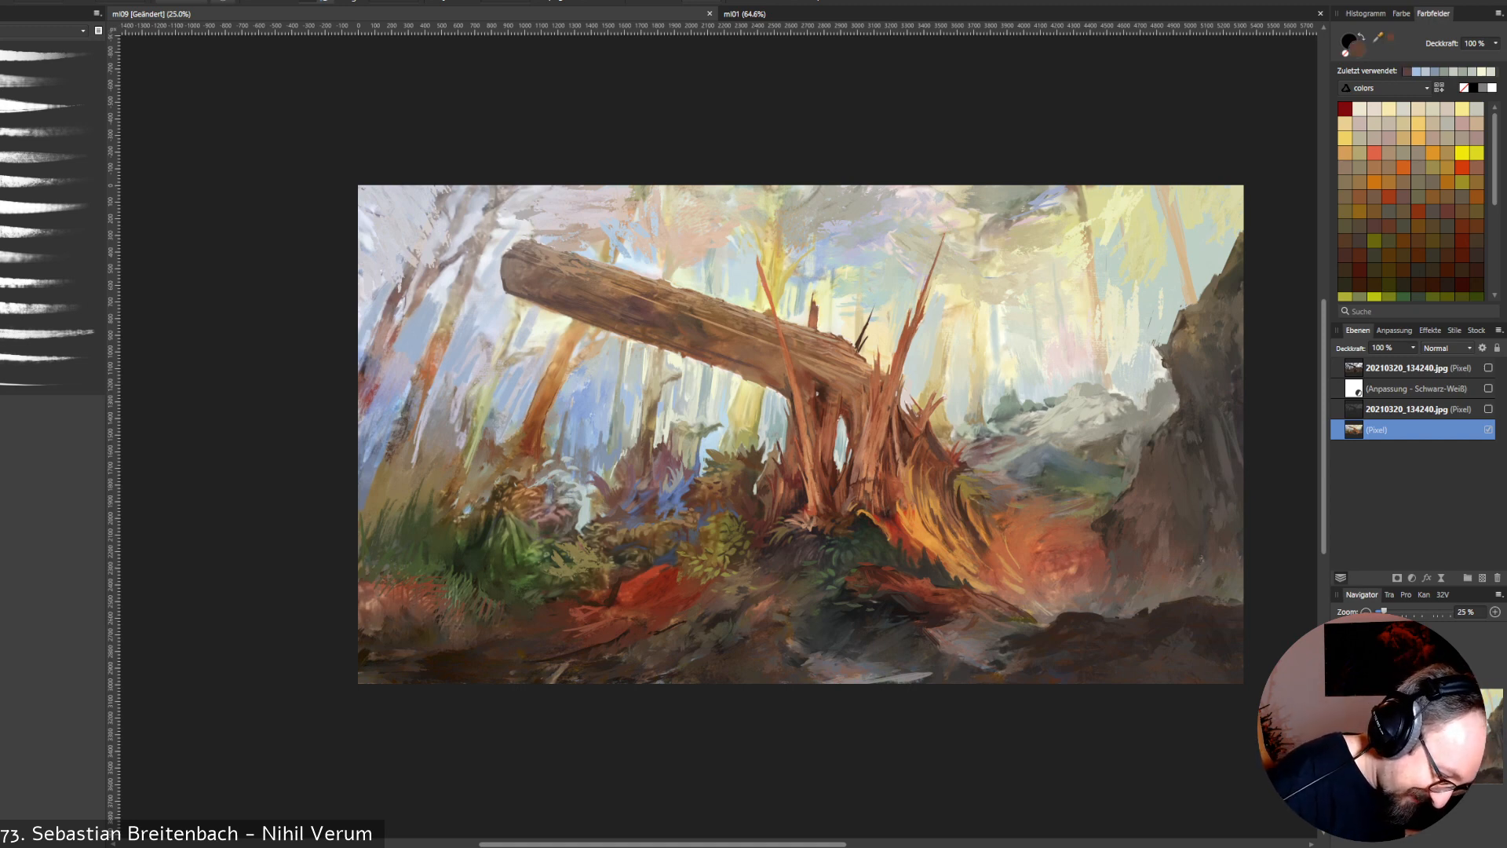
Rework the base of the thin background trunk where it meets the purple fern with sampled reddish-brown, grey-green and beige tones.
drag(639, 411, 634, 456)
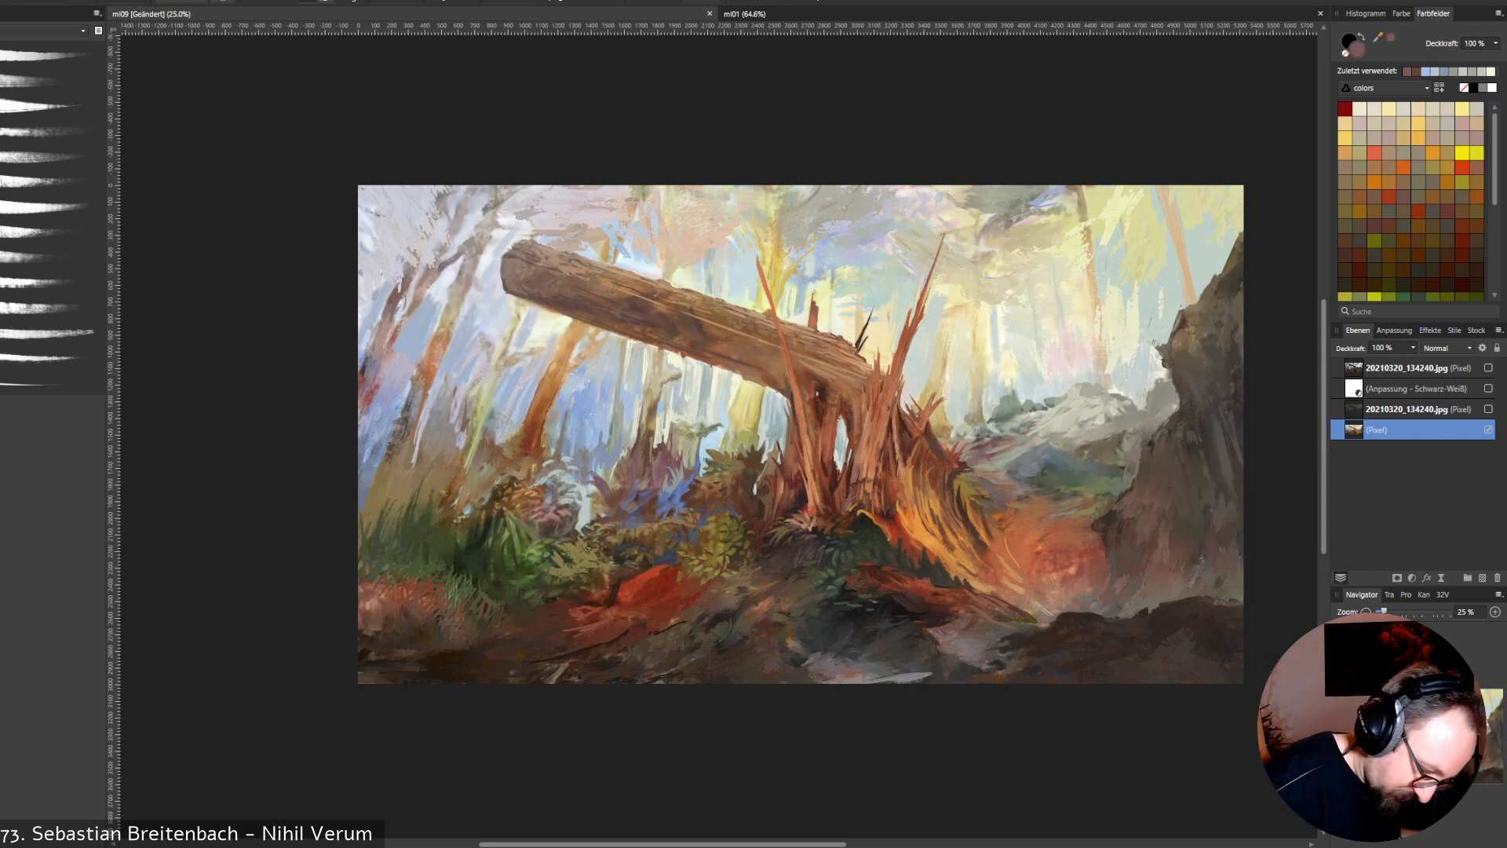
alt+click(654, 462)
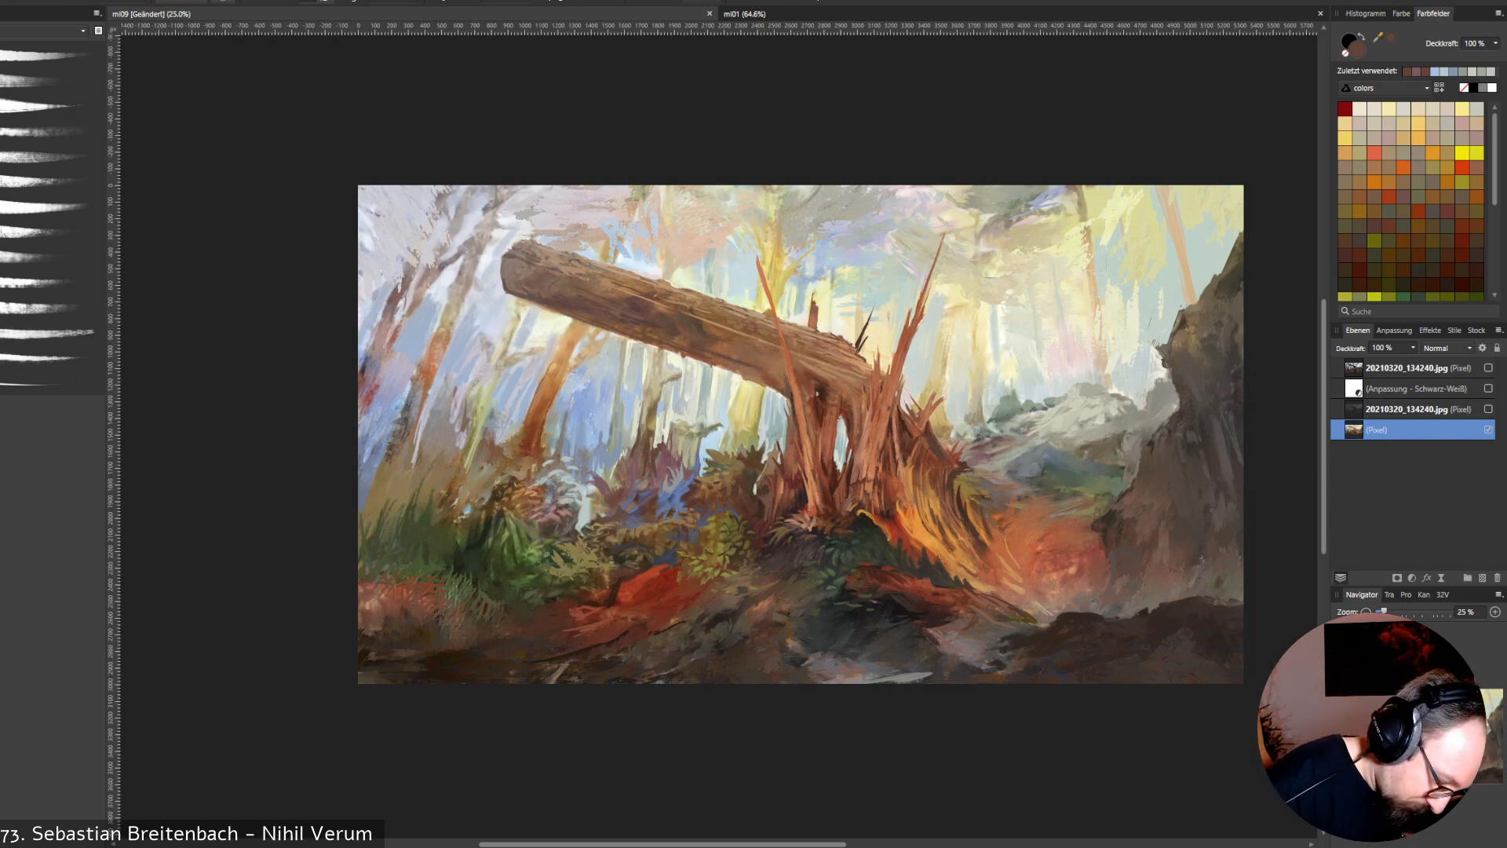
alt+click(607, 469)
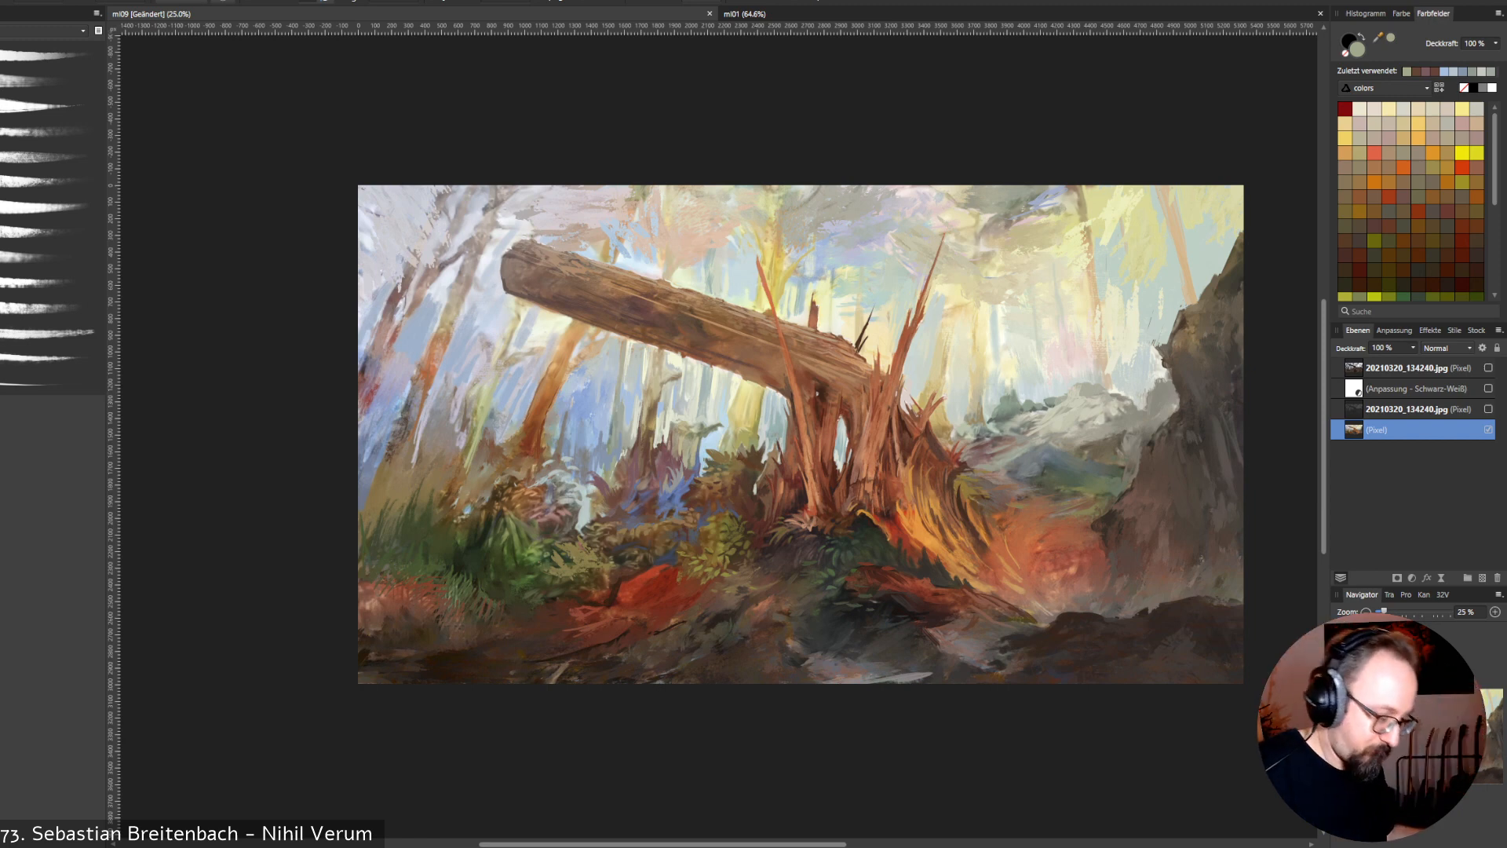
alt+click(624, 452)
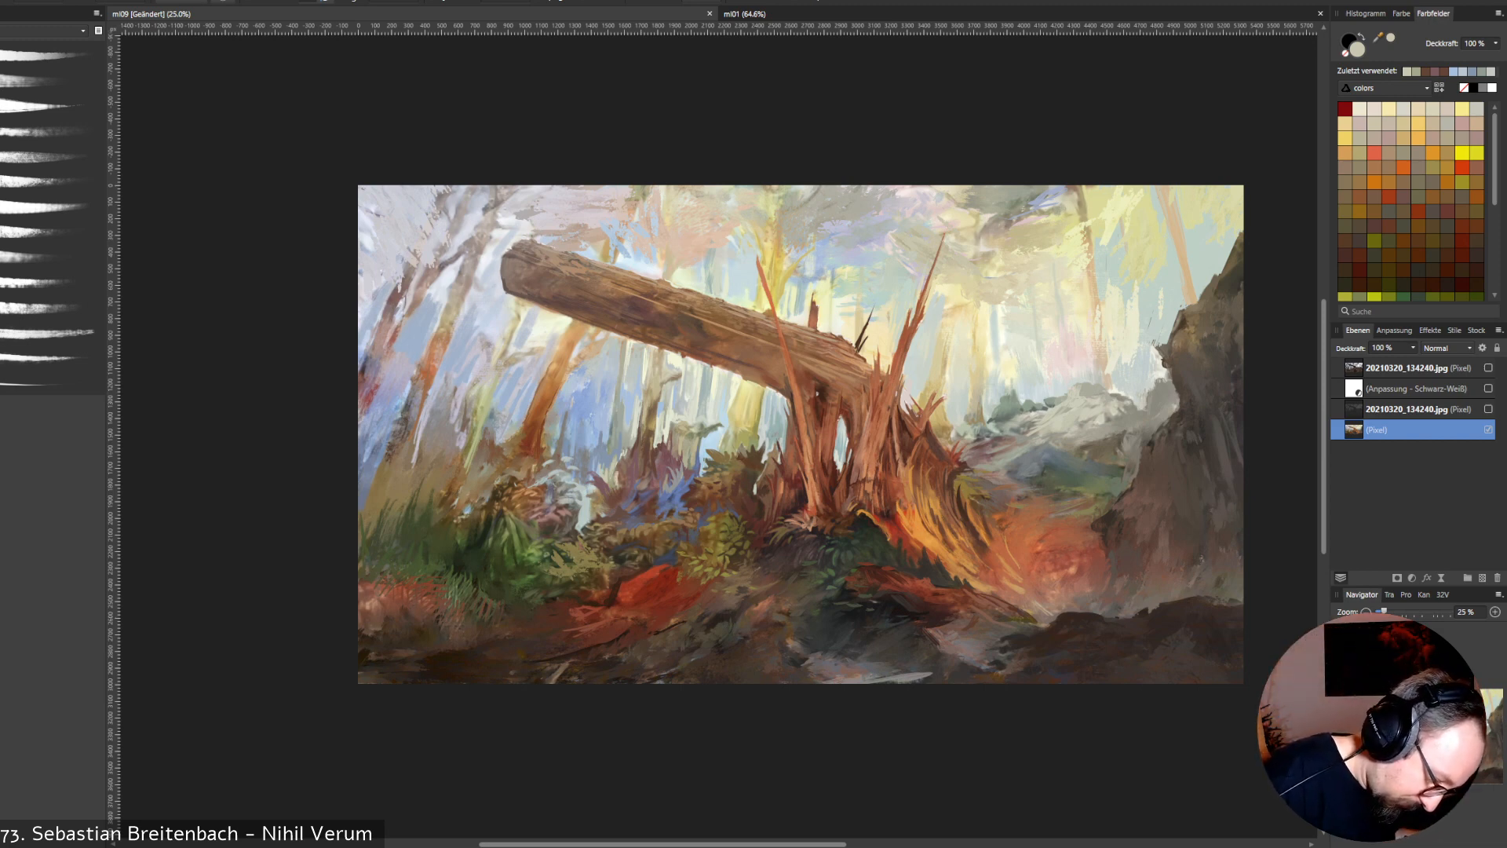
alt+click(622, 483)
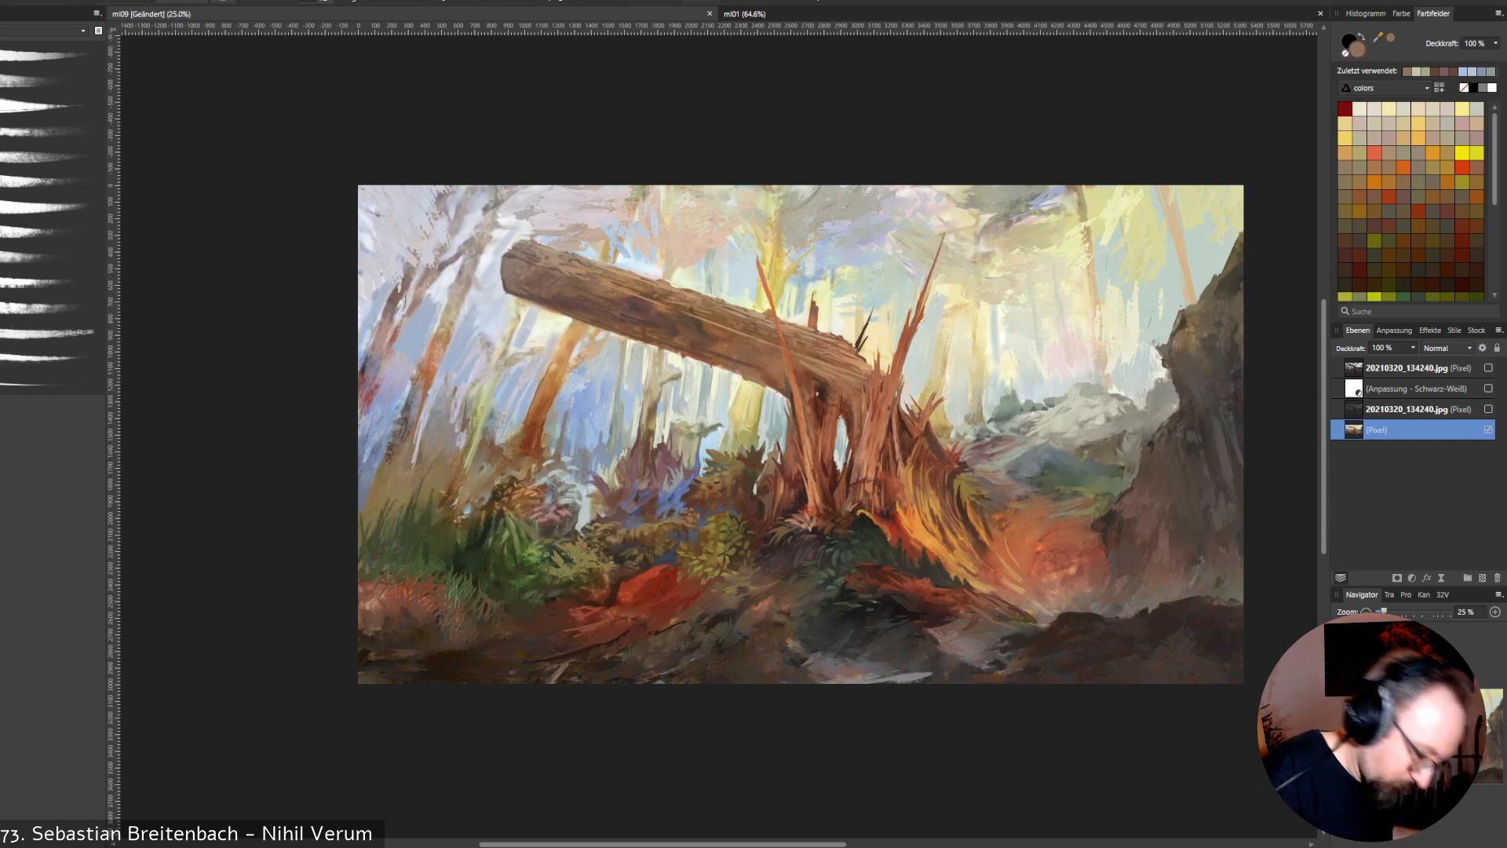
alt+click(616, 482)
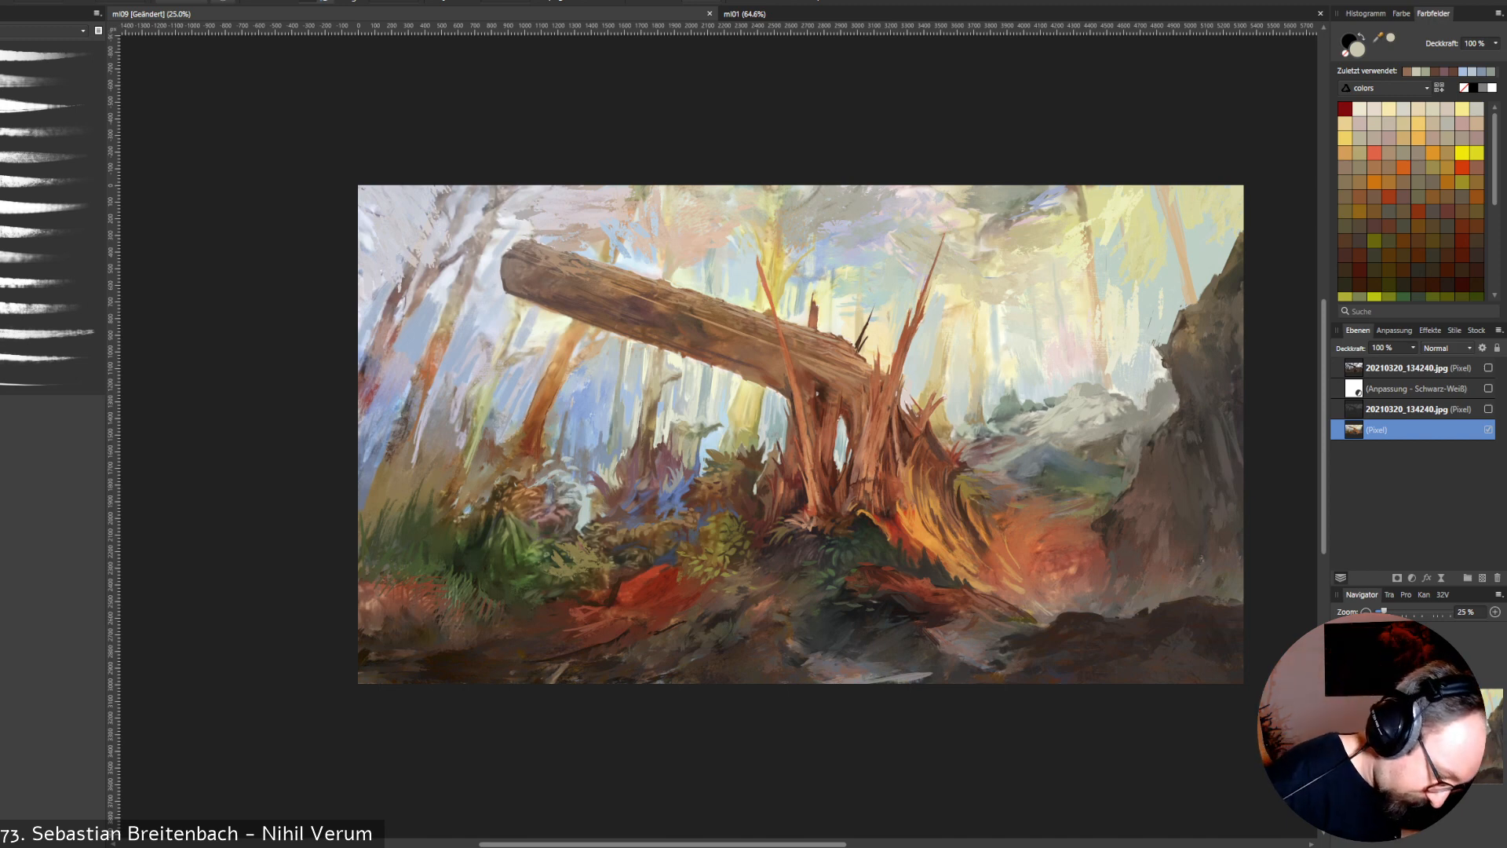
Refine the purple fern and the ground plants at its base with sampled blue-grey, dark reddish-brown and muted mauve tones.
alt+click(628, 510)
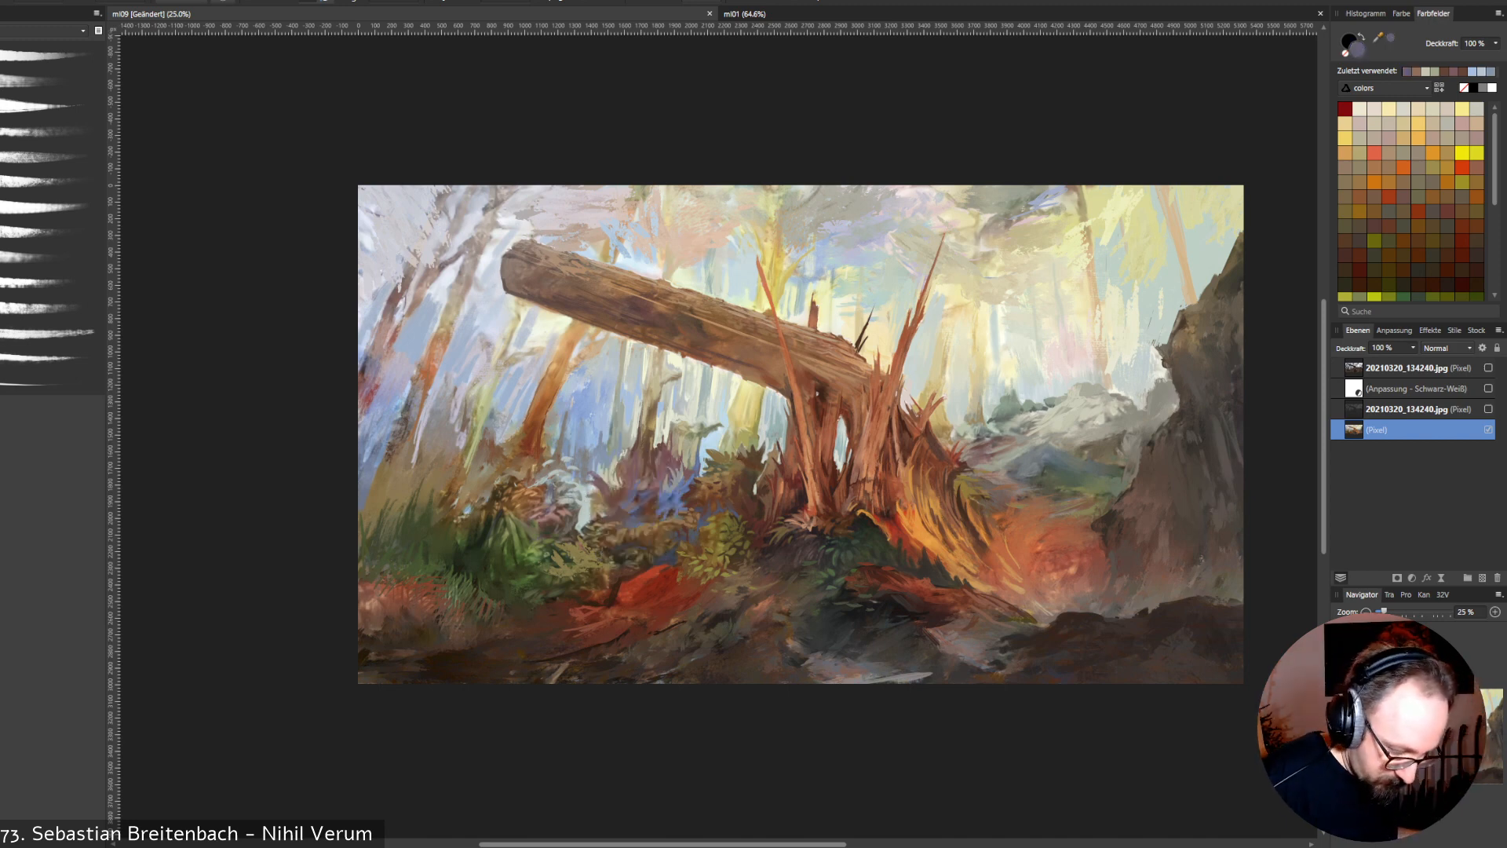
alt+click(641, 481)
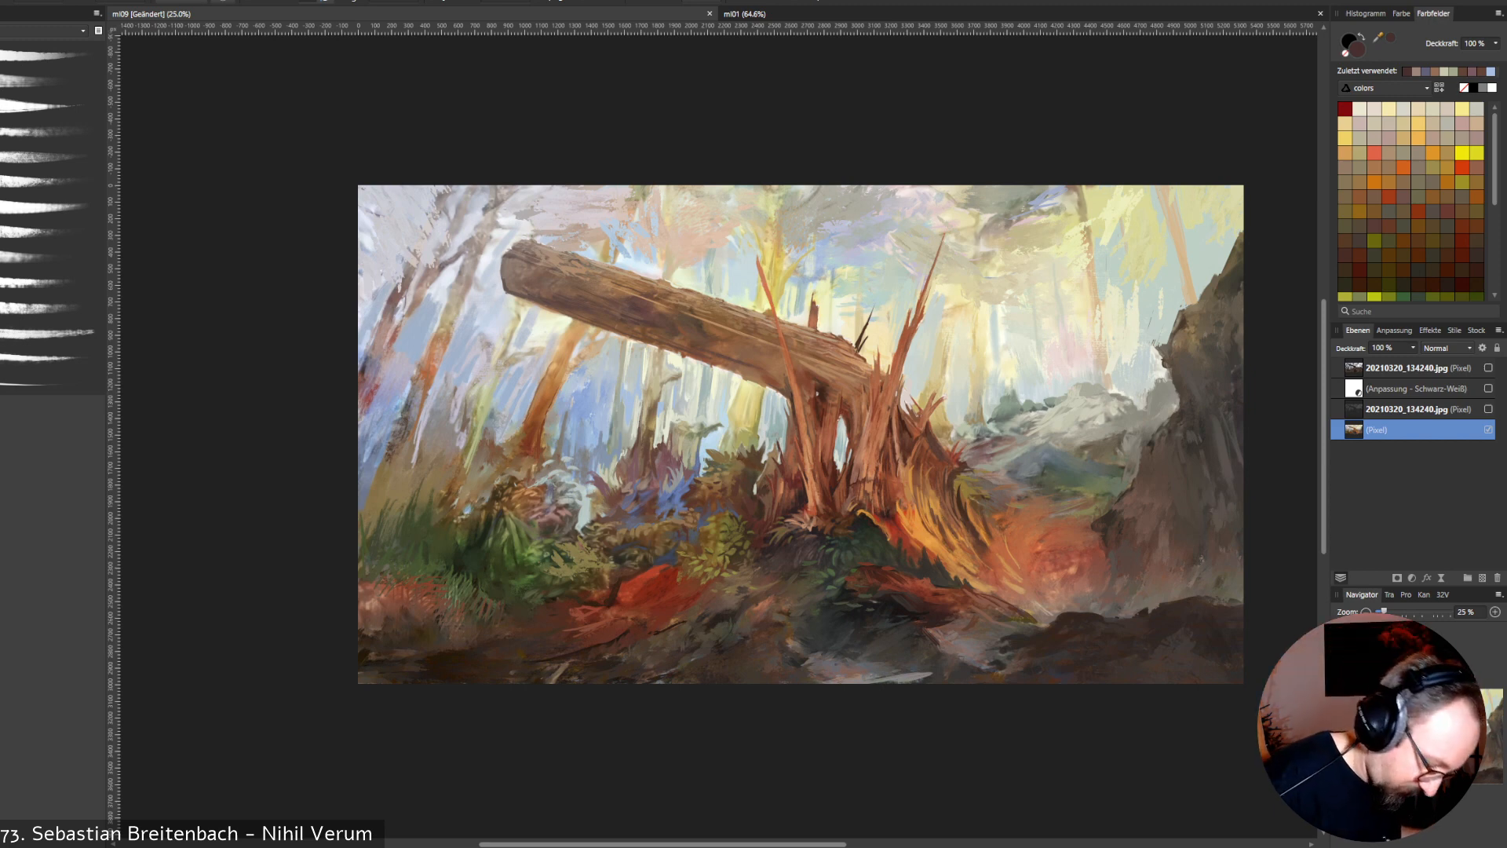
alt+click(625, 498)
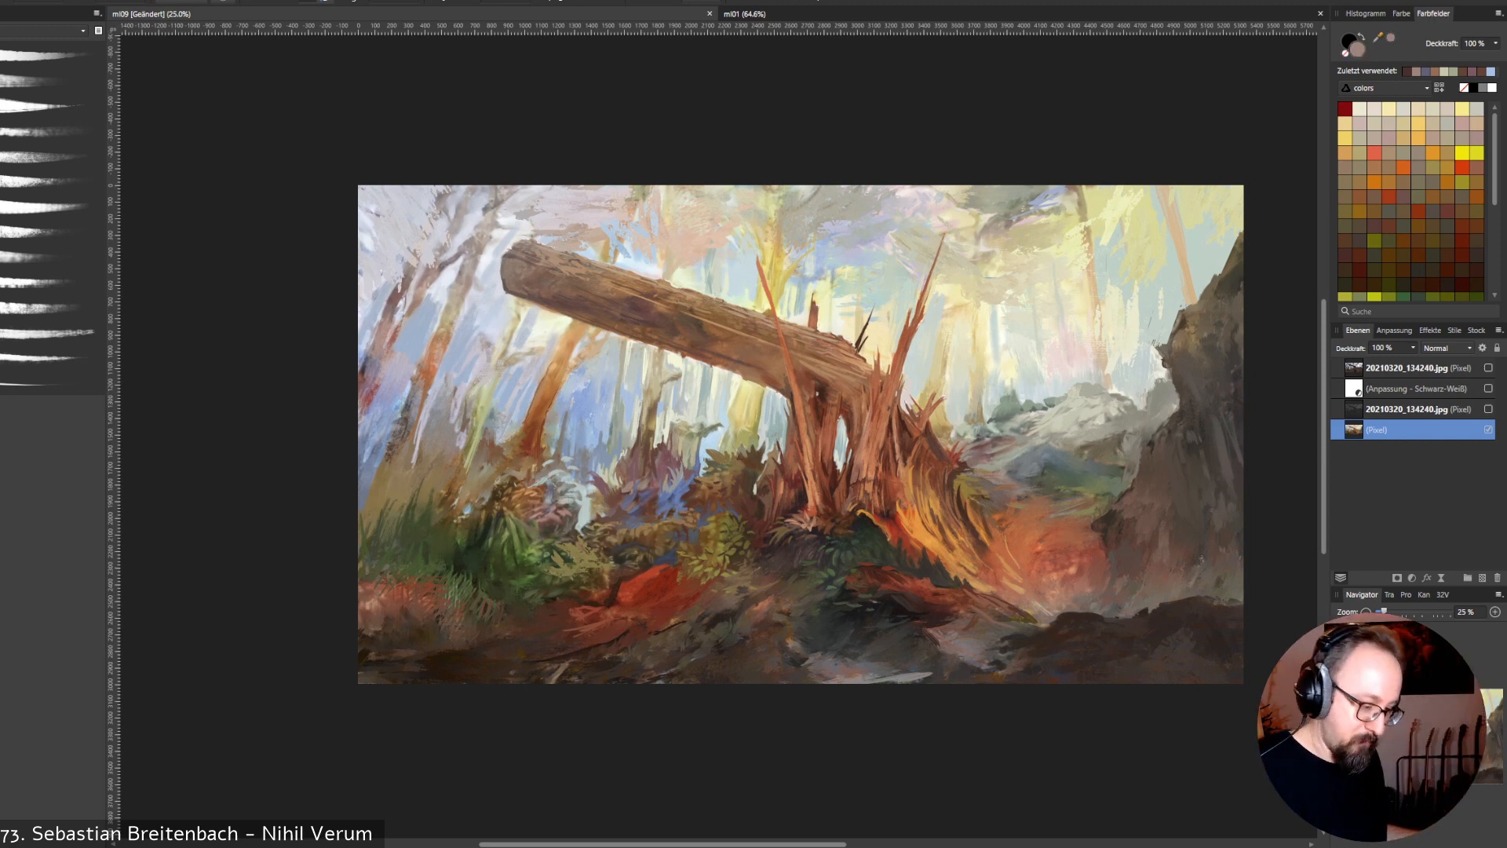
Paint small strokes into the dark undergrowth between the yellow-green fern and the stump's base with sampled brown, ochre and olive tones.
alt+click(692, 558)
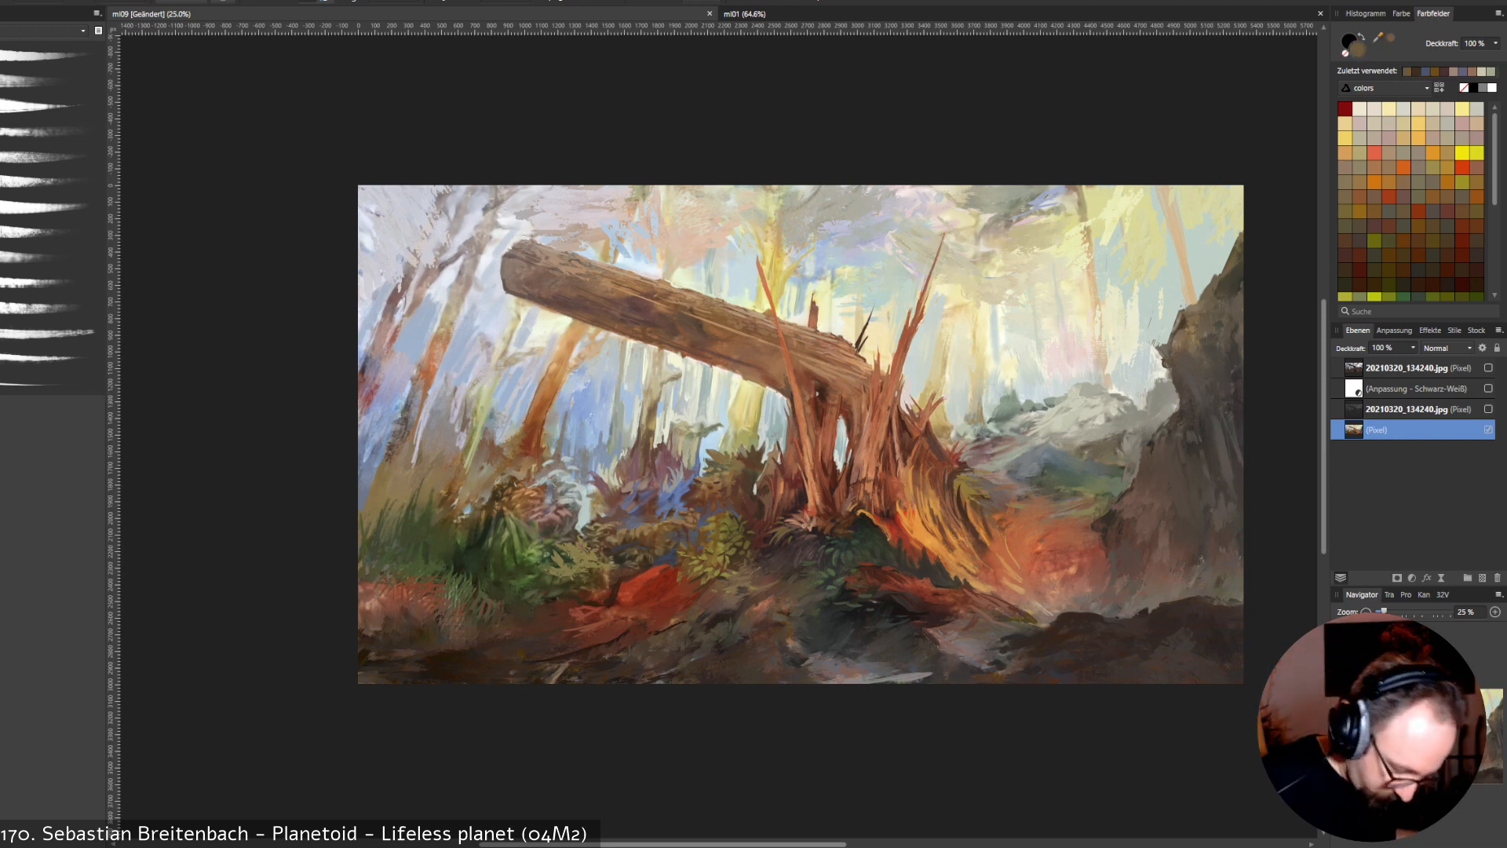
alt+click(766, 583)
alt+click(775, 570)
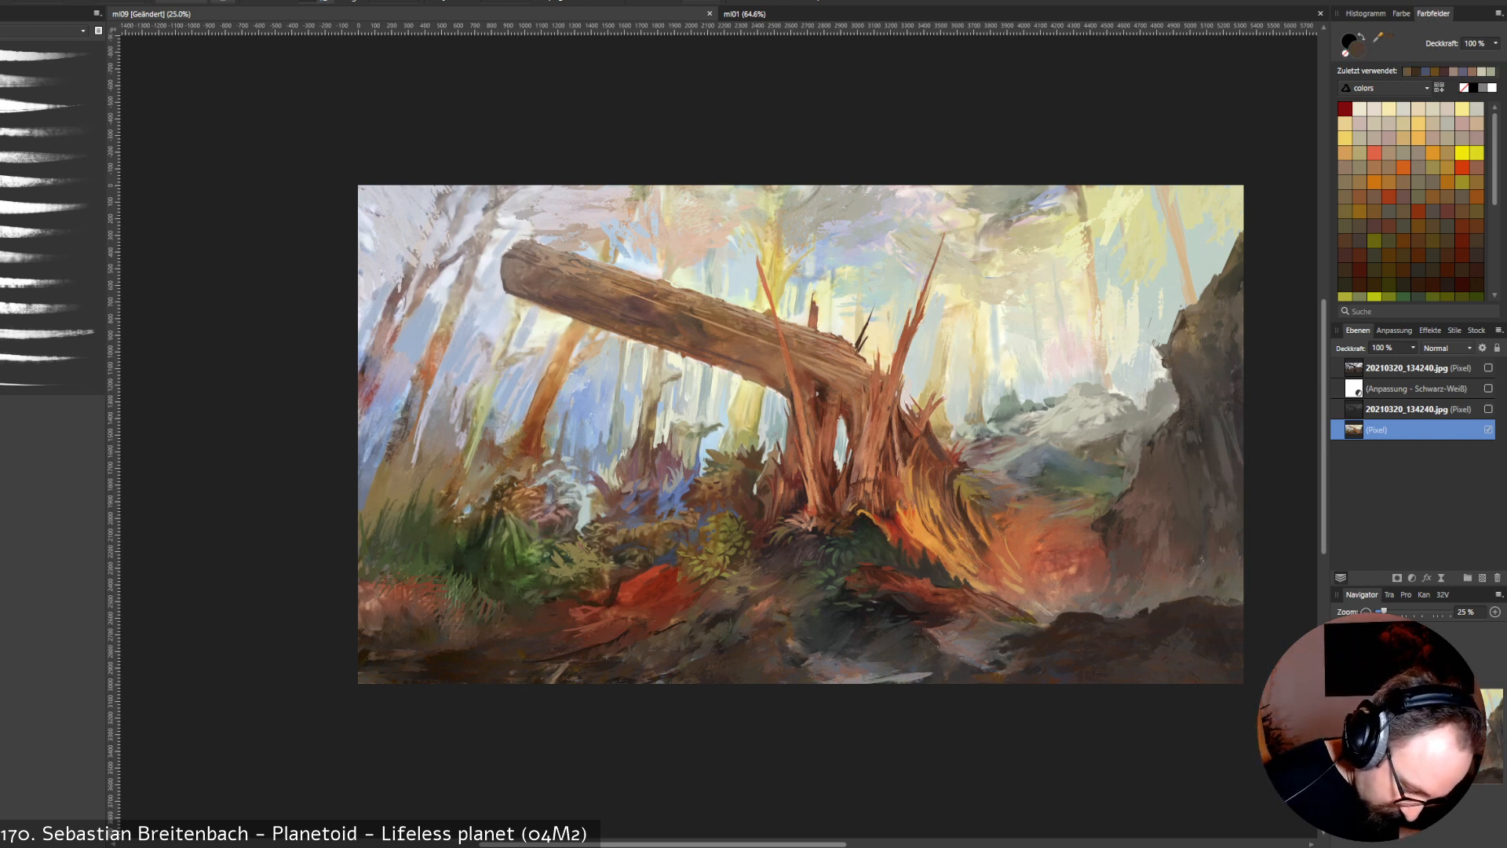
alt+click(765, 582)
alt+click(760, 582)
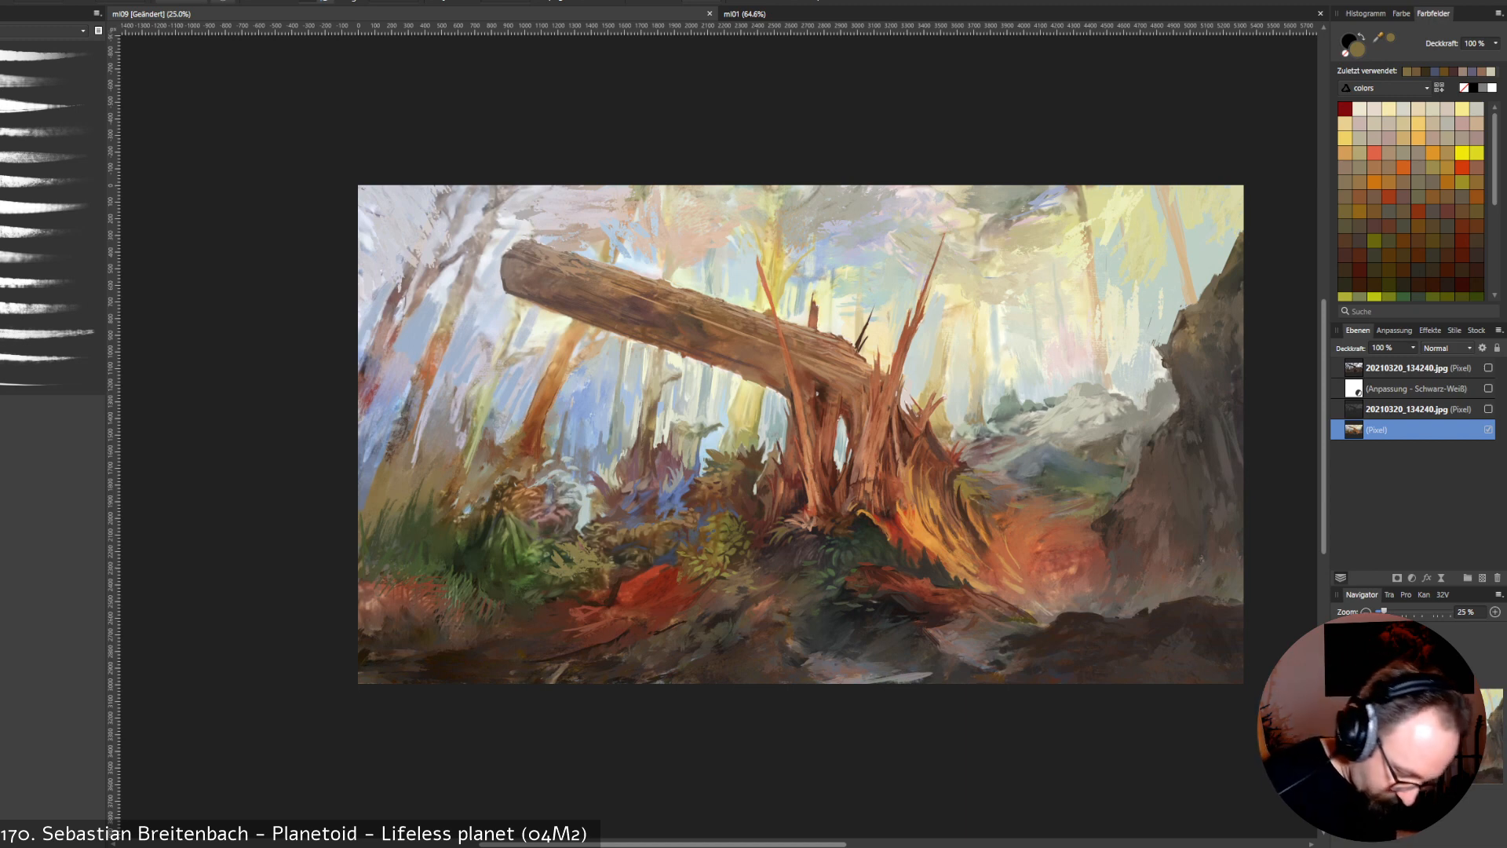
alt+click(728, 582)
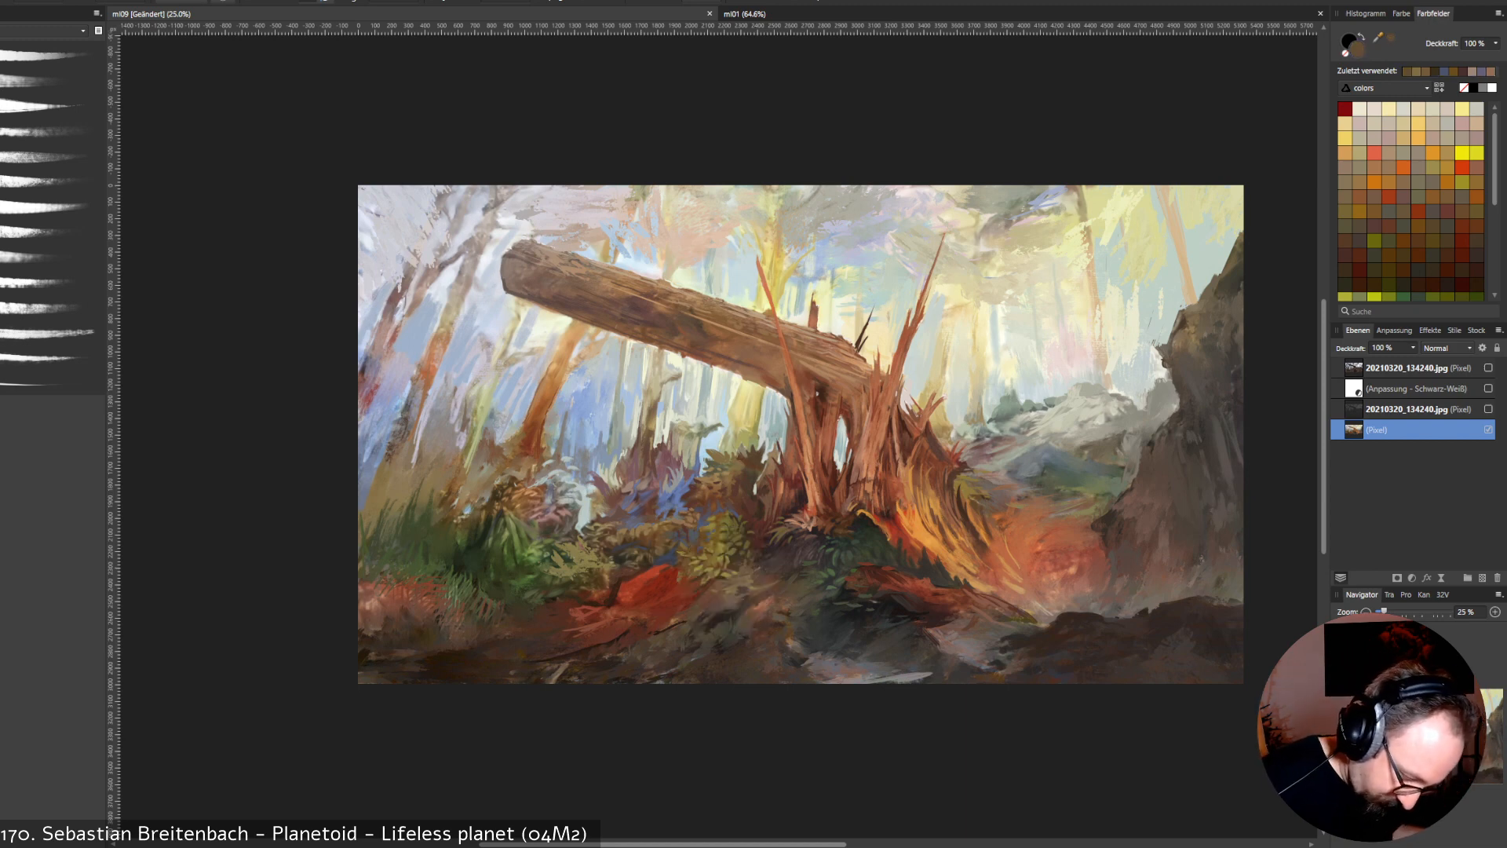
alt+click(725, 581)
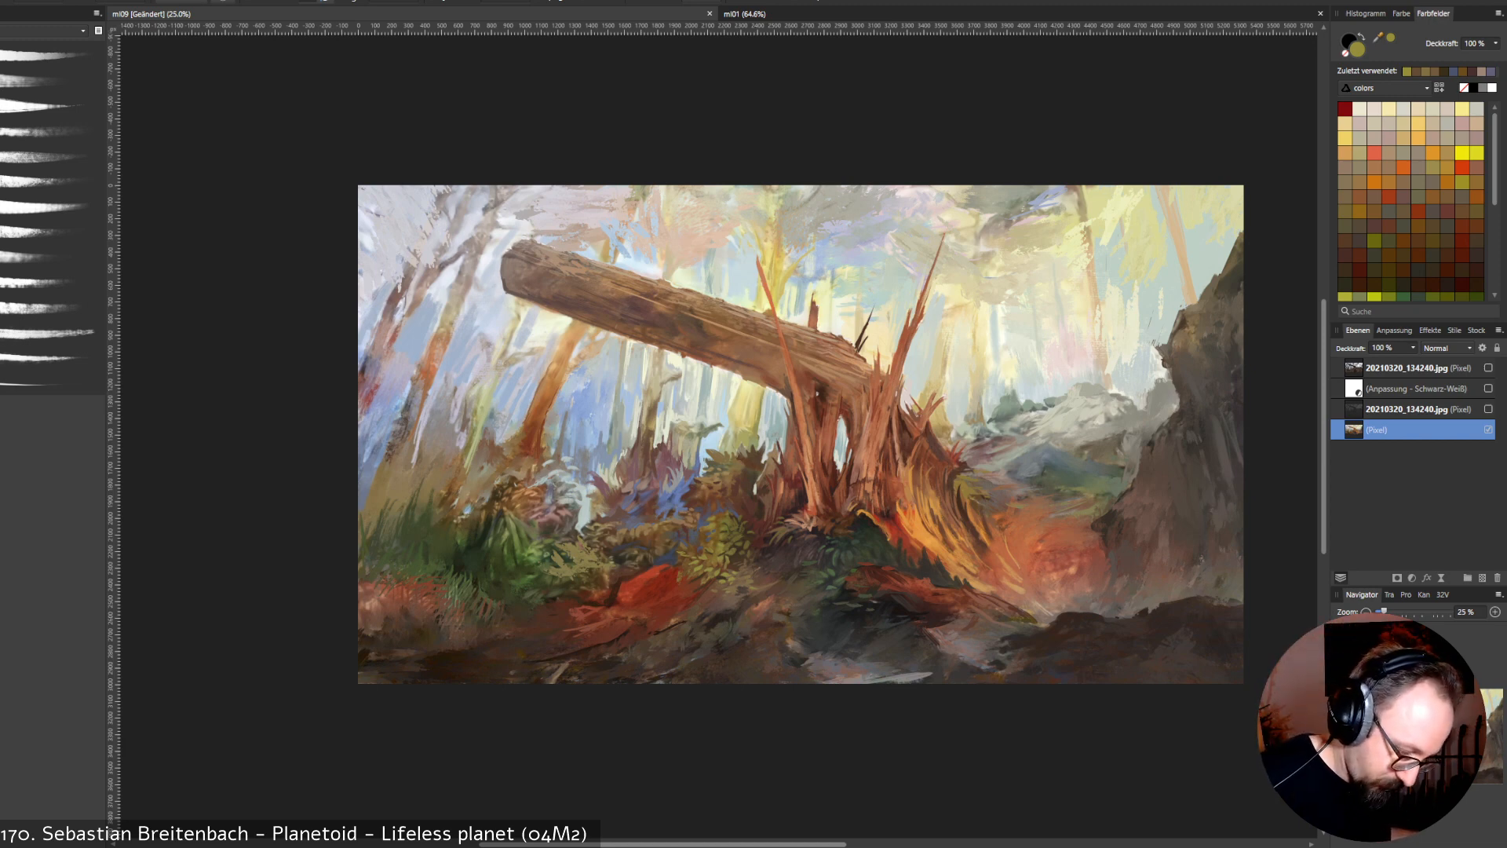
Clean up the background edges around the stump's splinters with sampled pale blue-green, cream and reddish-brown tones.
alt+click(770, 442)
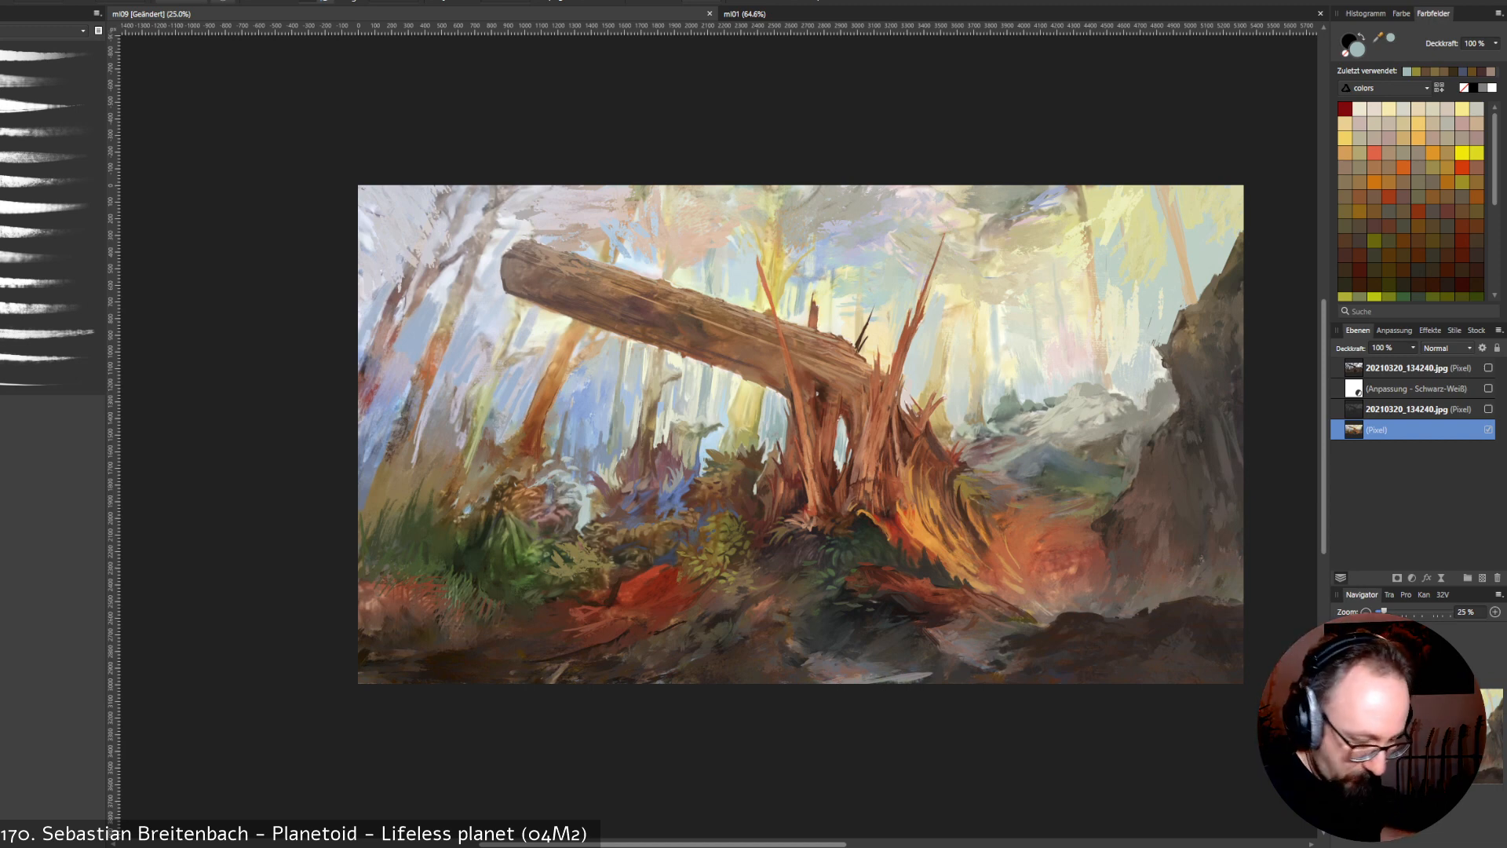
alt+click(942, 432)
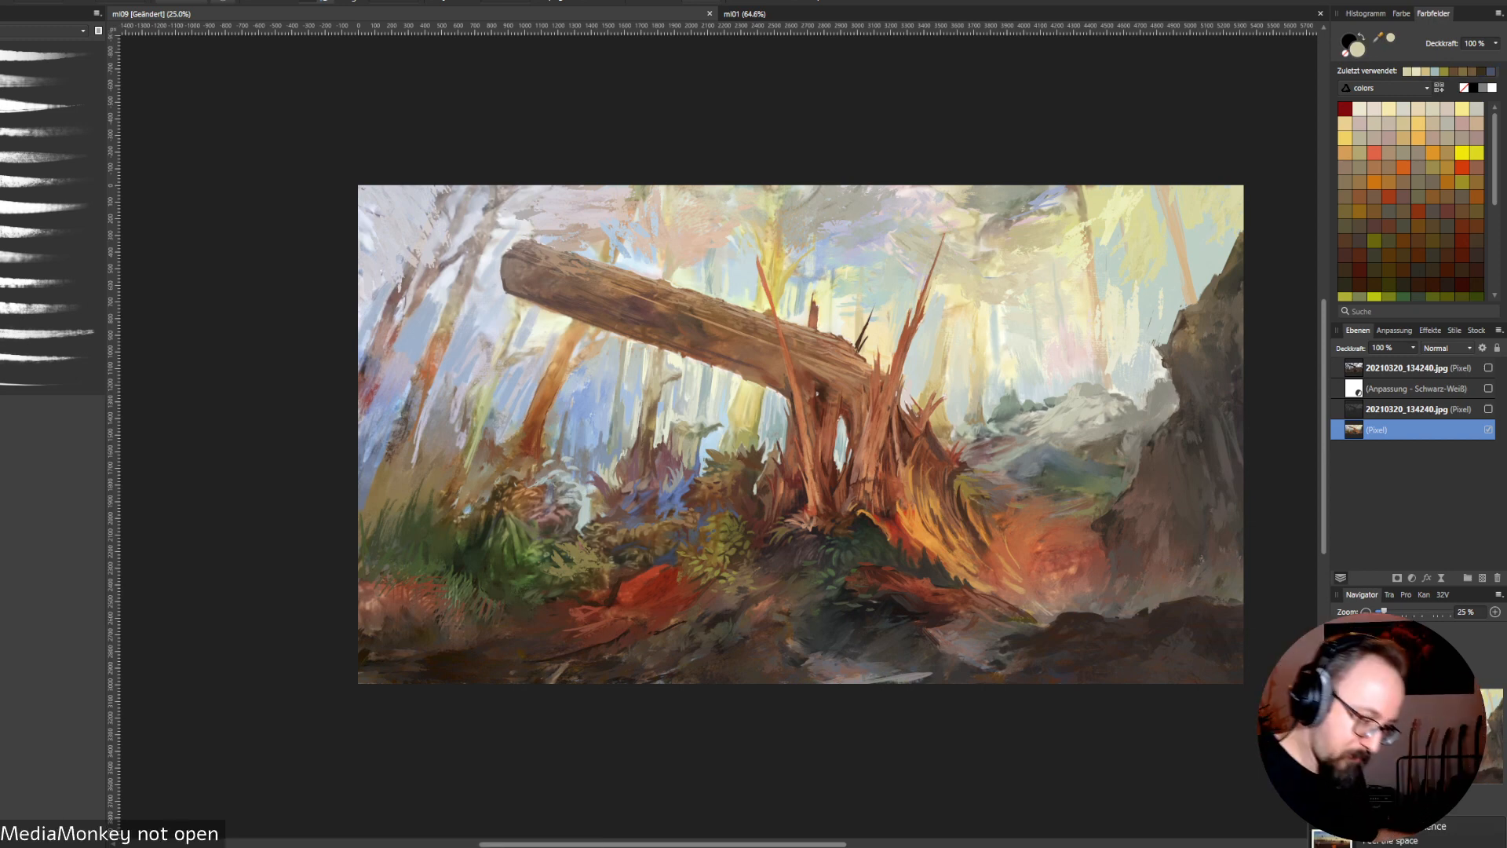
alt+click(900, 358)
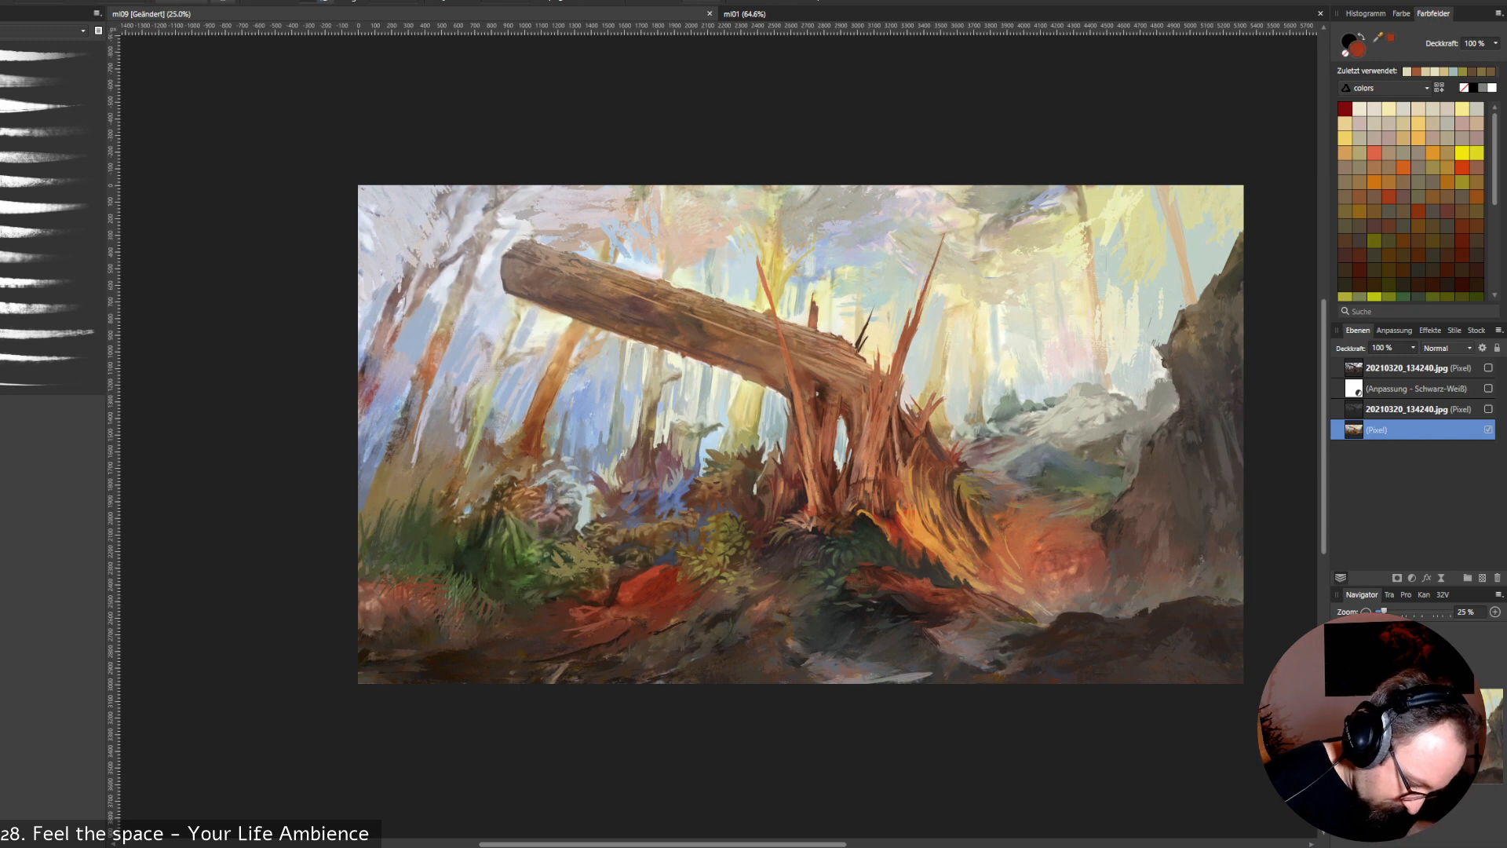
Extend the red foreground patch with saturated red strokes and define its lower edge with a sampled dark brown.
click(650, 585)
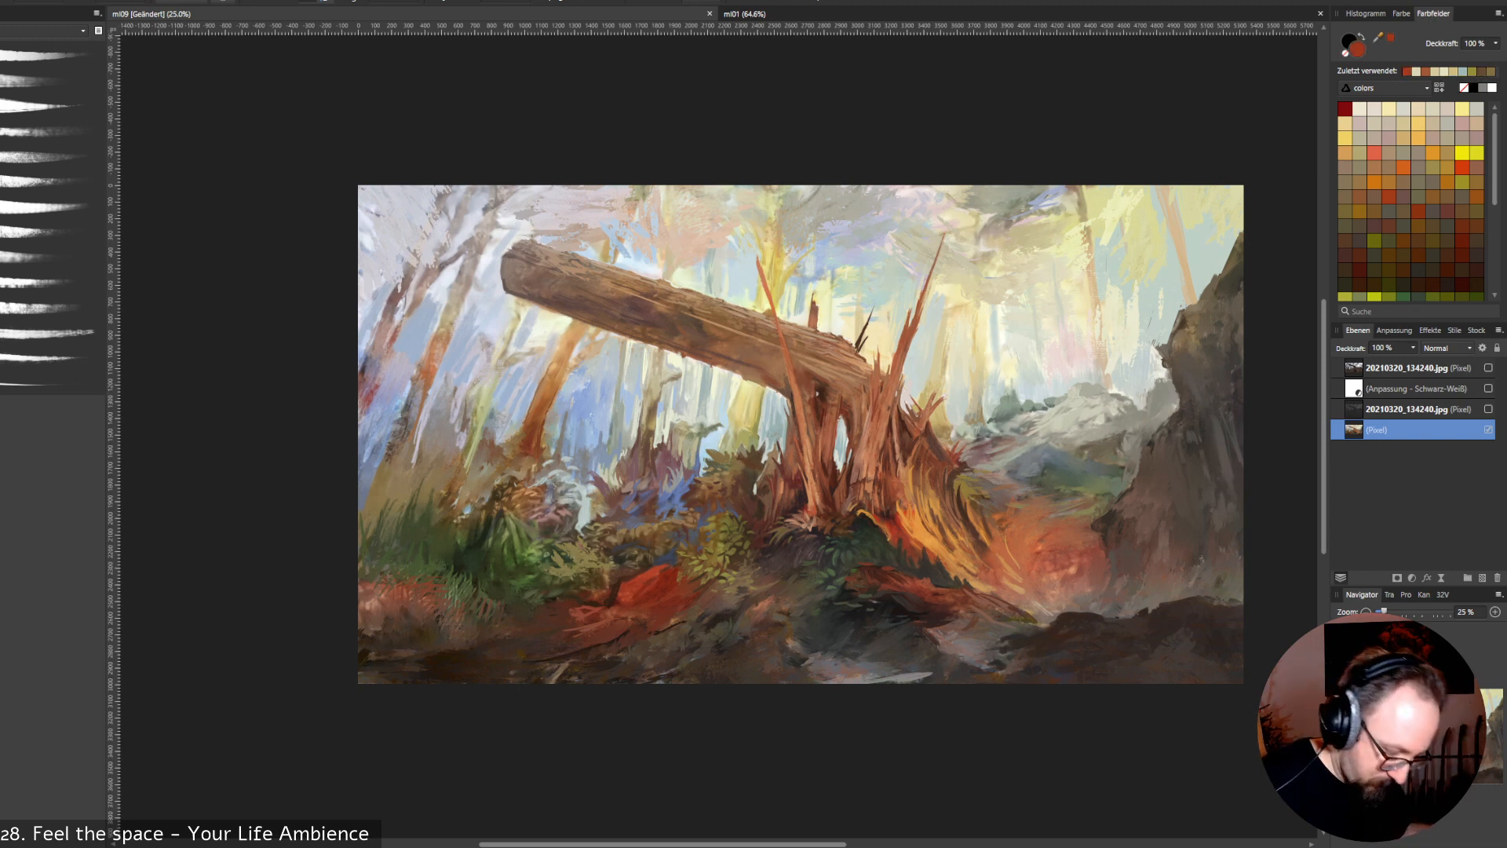
click(657, 585)
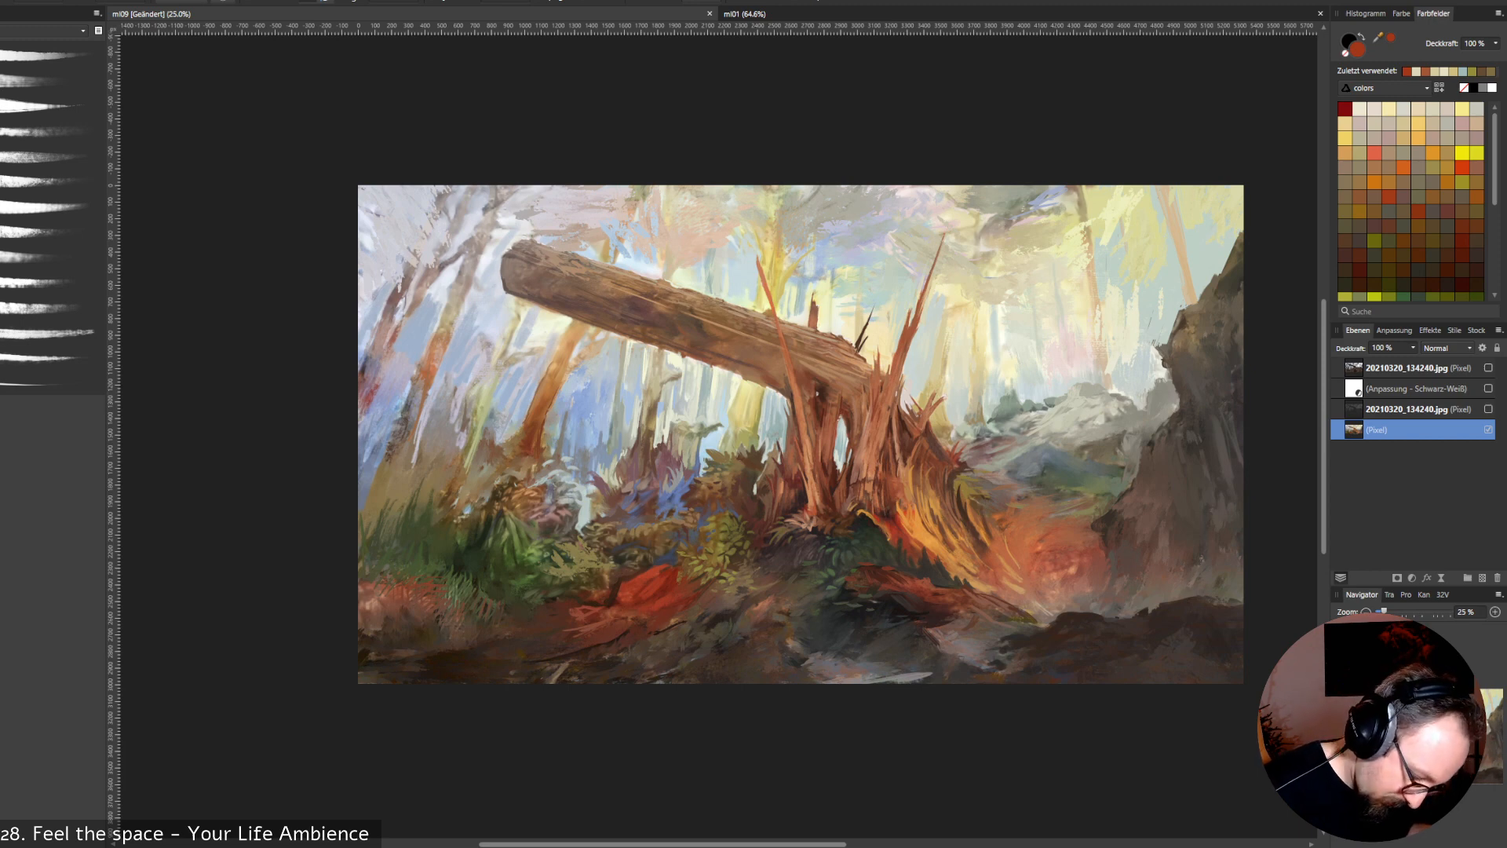
click(666, 608)
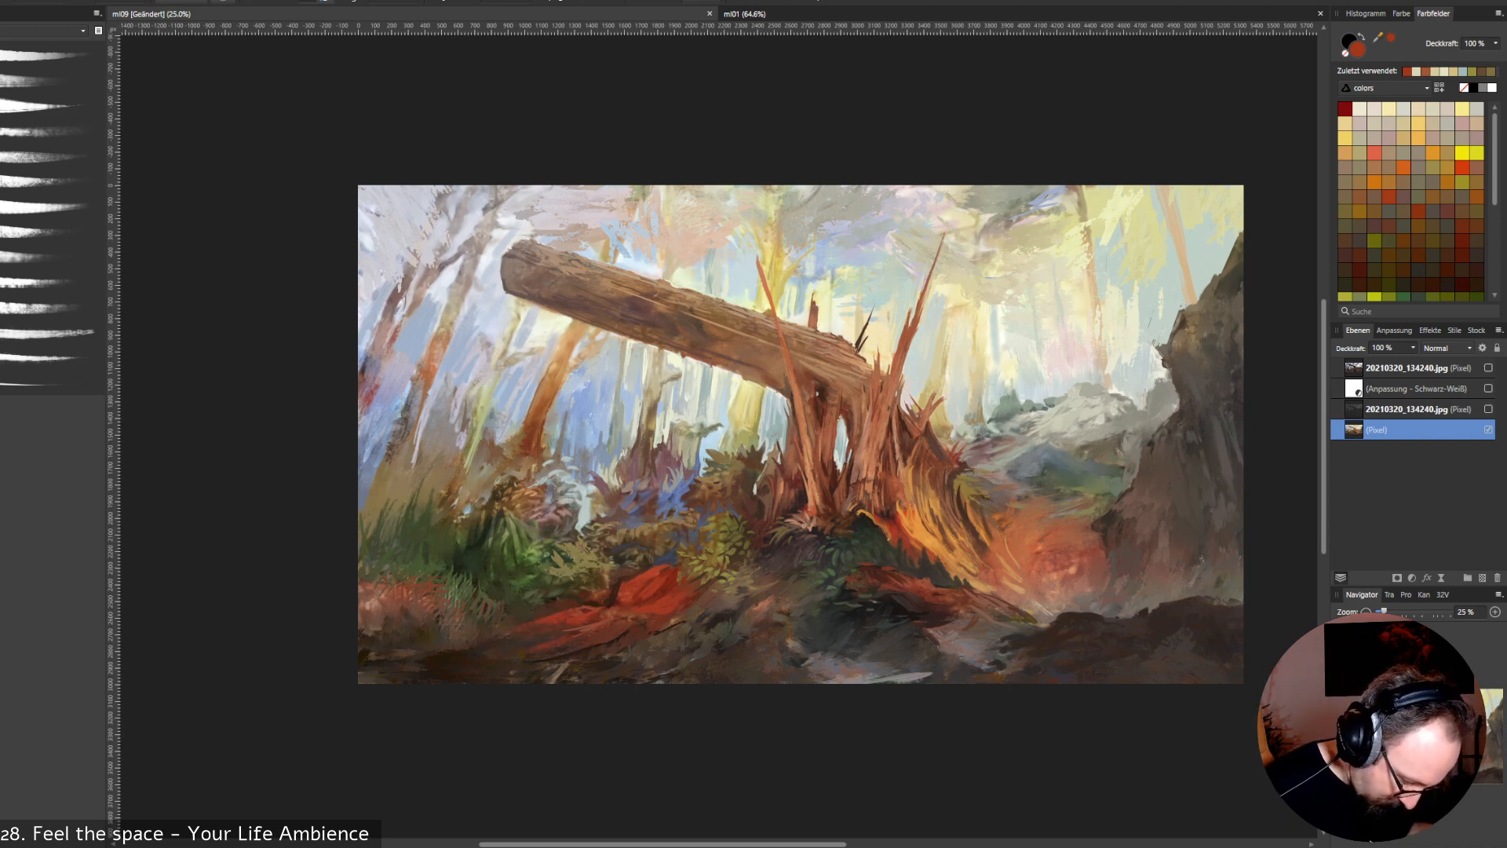
alt+click(544, 647)
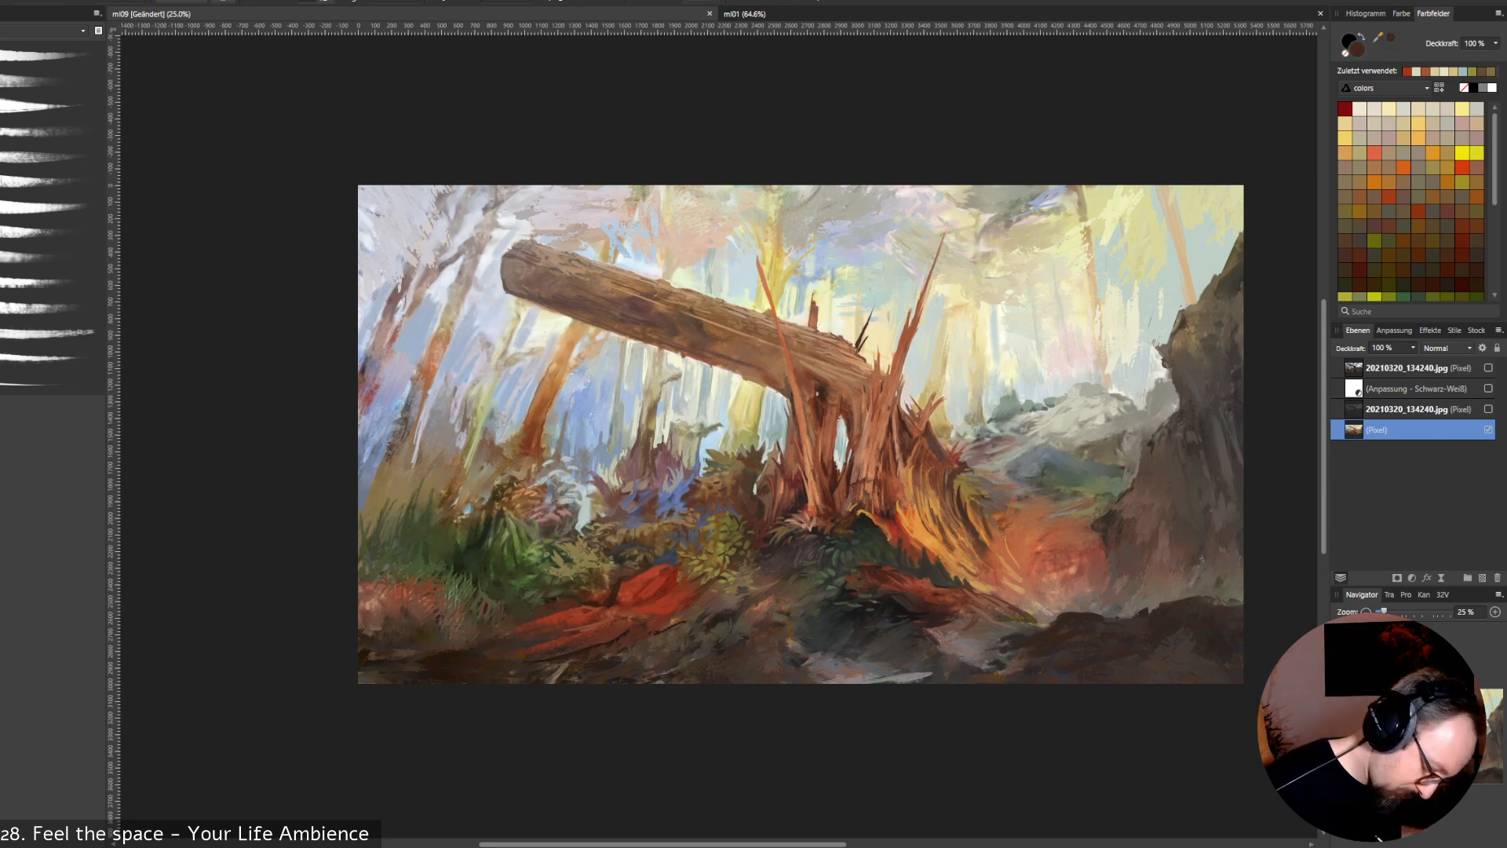
drag(529, 650, 558, 646)
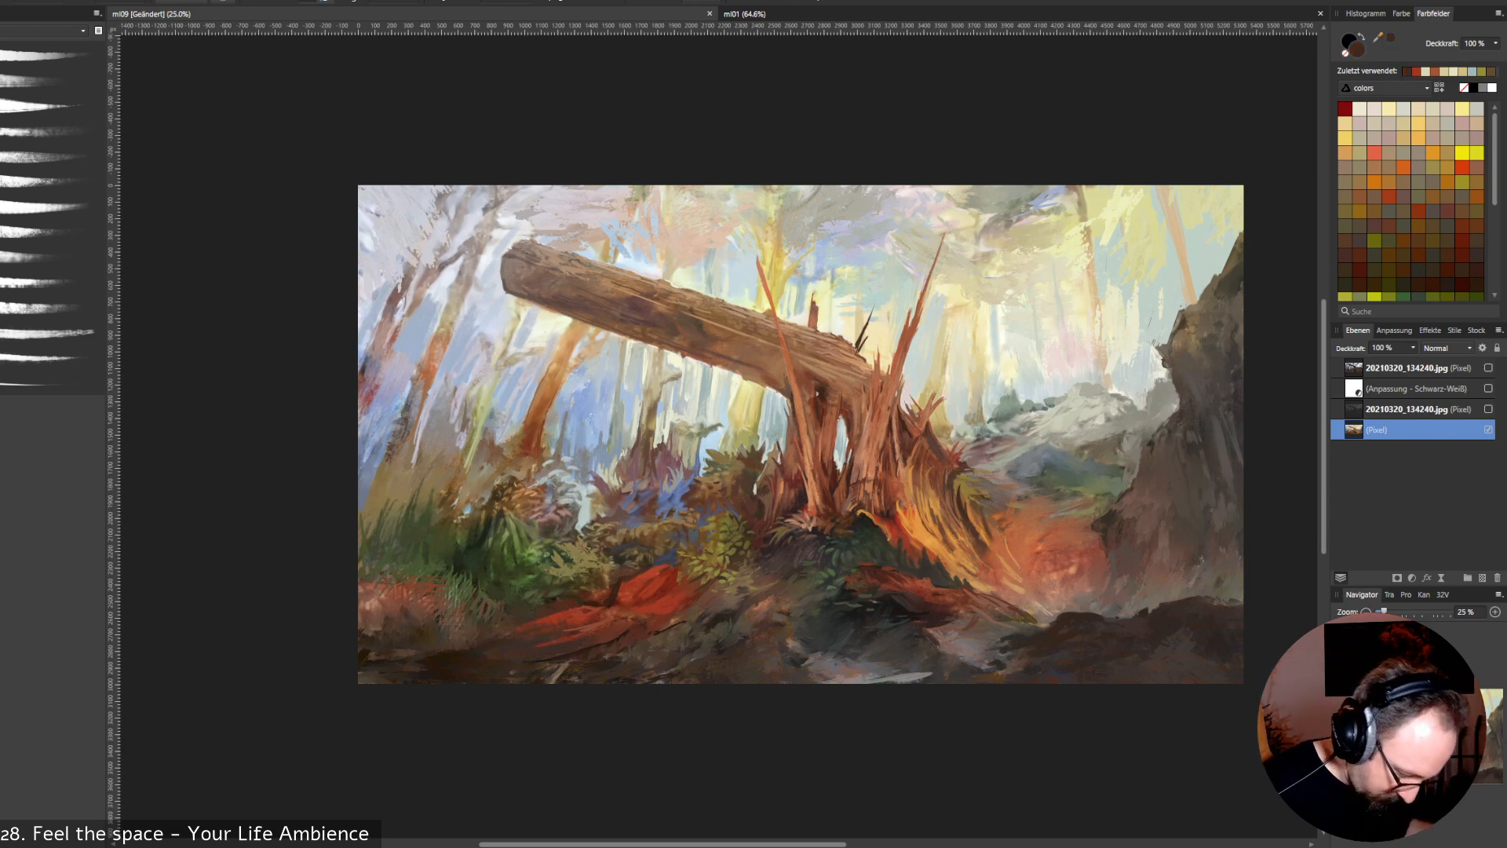
Shape the folds and upper edge of the red foreground patch with sampled brown, orange-red and dark brown strokes.
alt+click(567, 628)
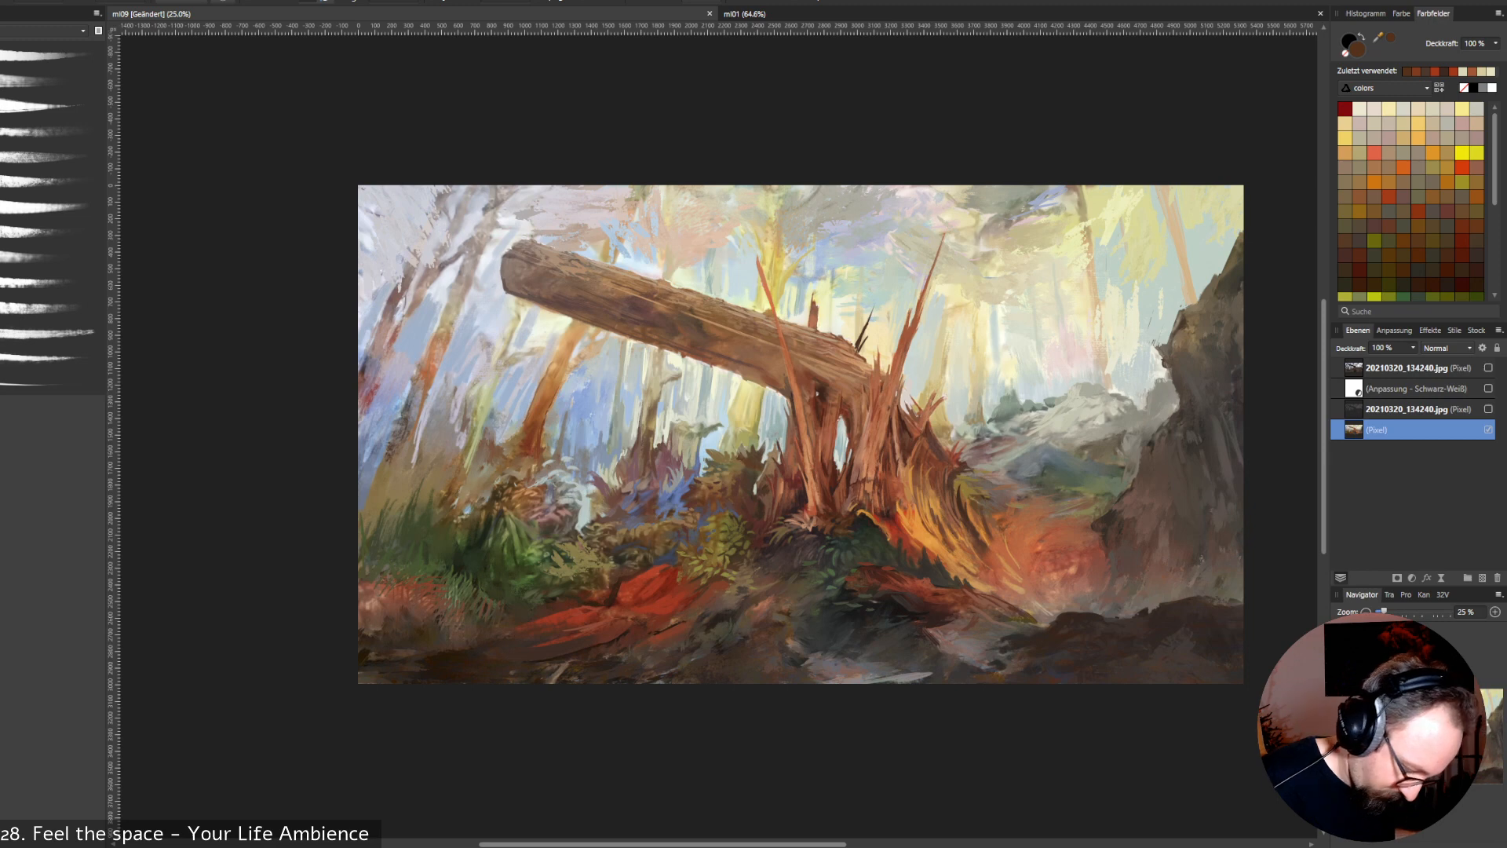
alt+click(626, 603)
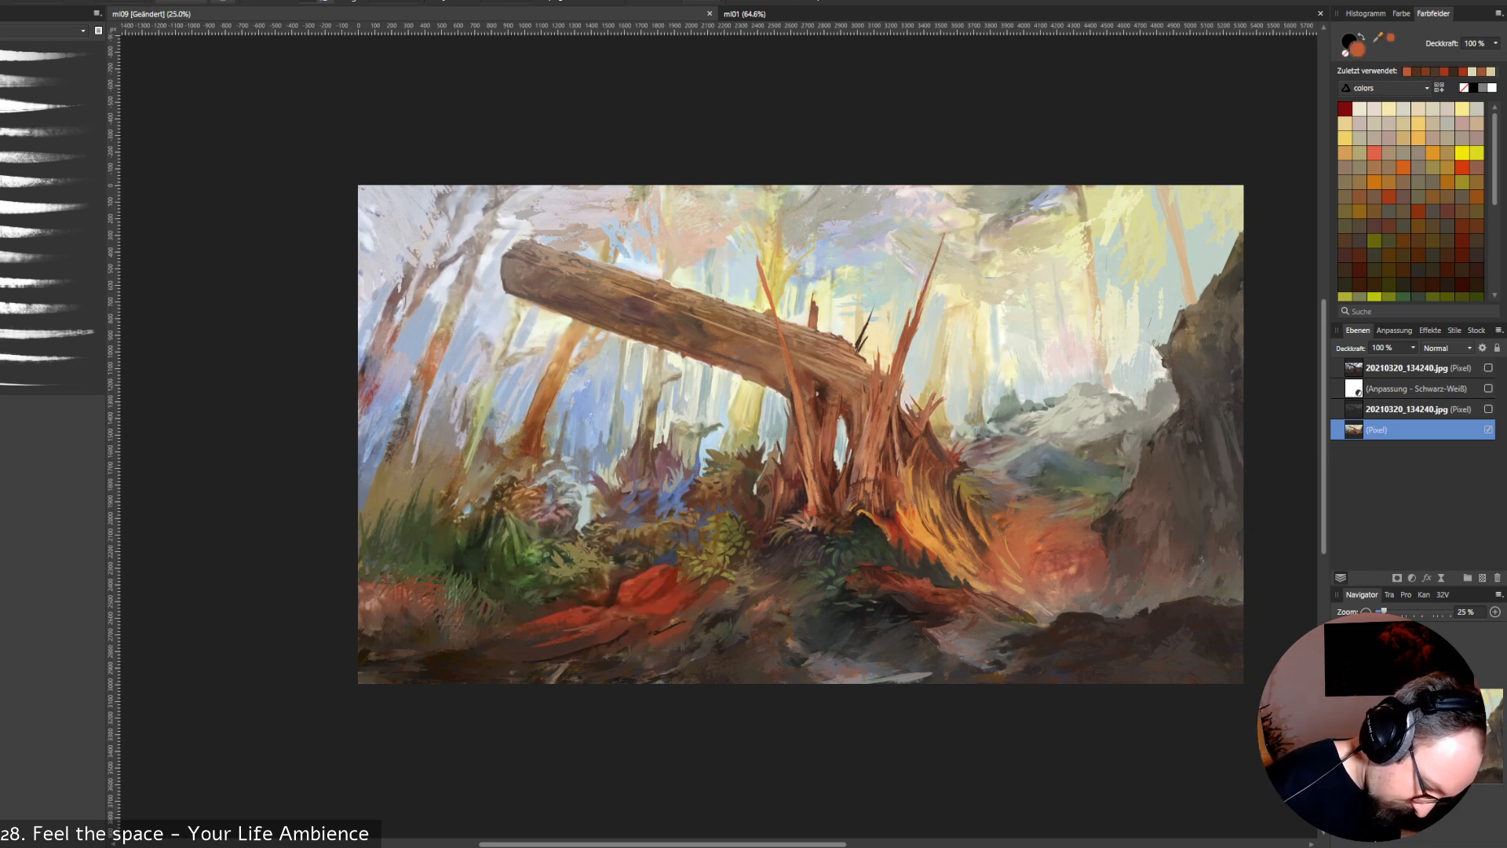
drag(640, 575, 664, 564)
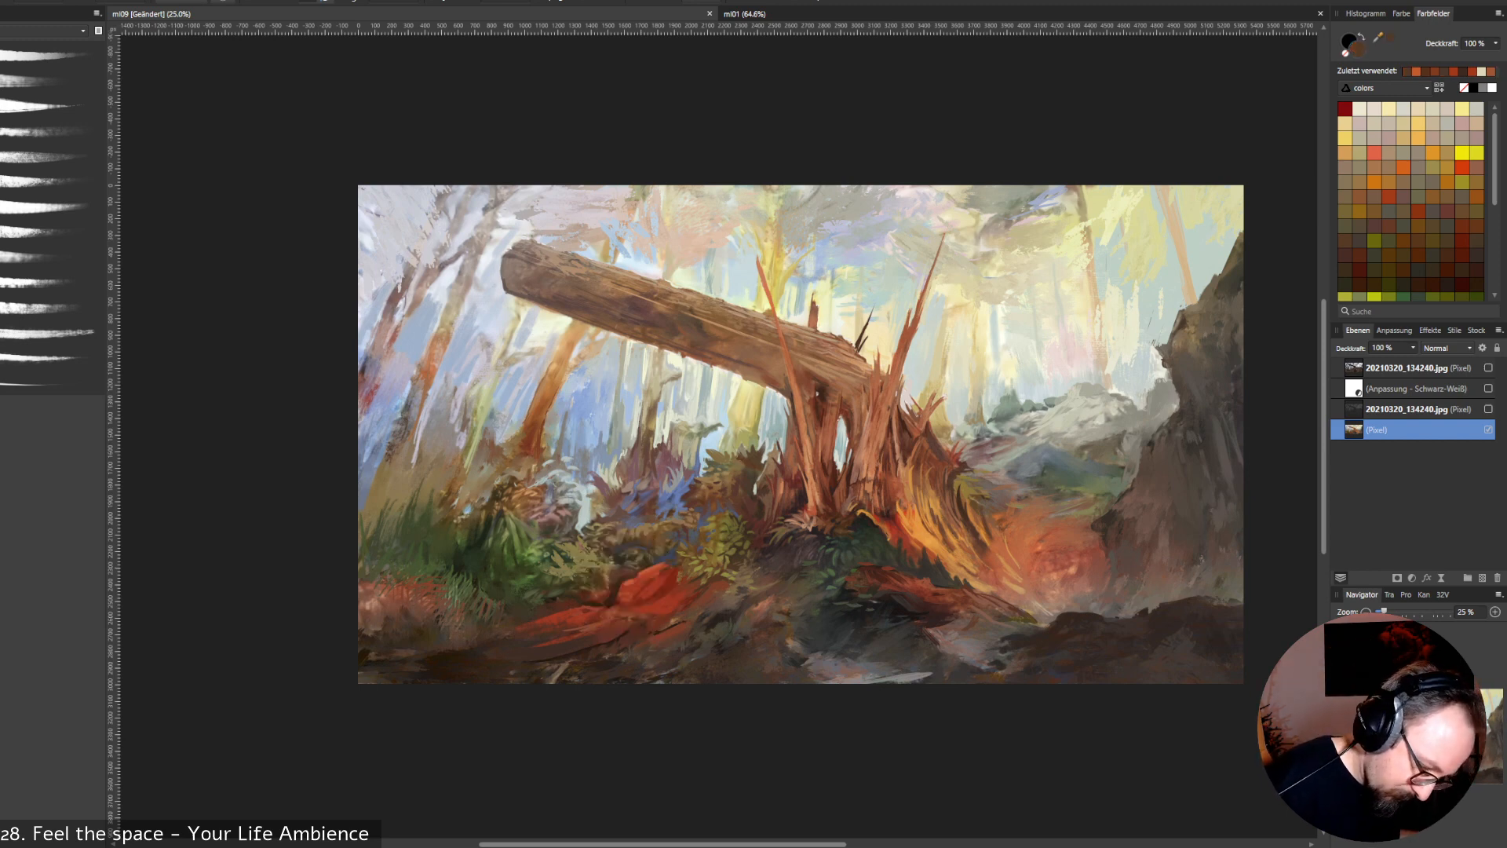
alt+click(663, 554)
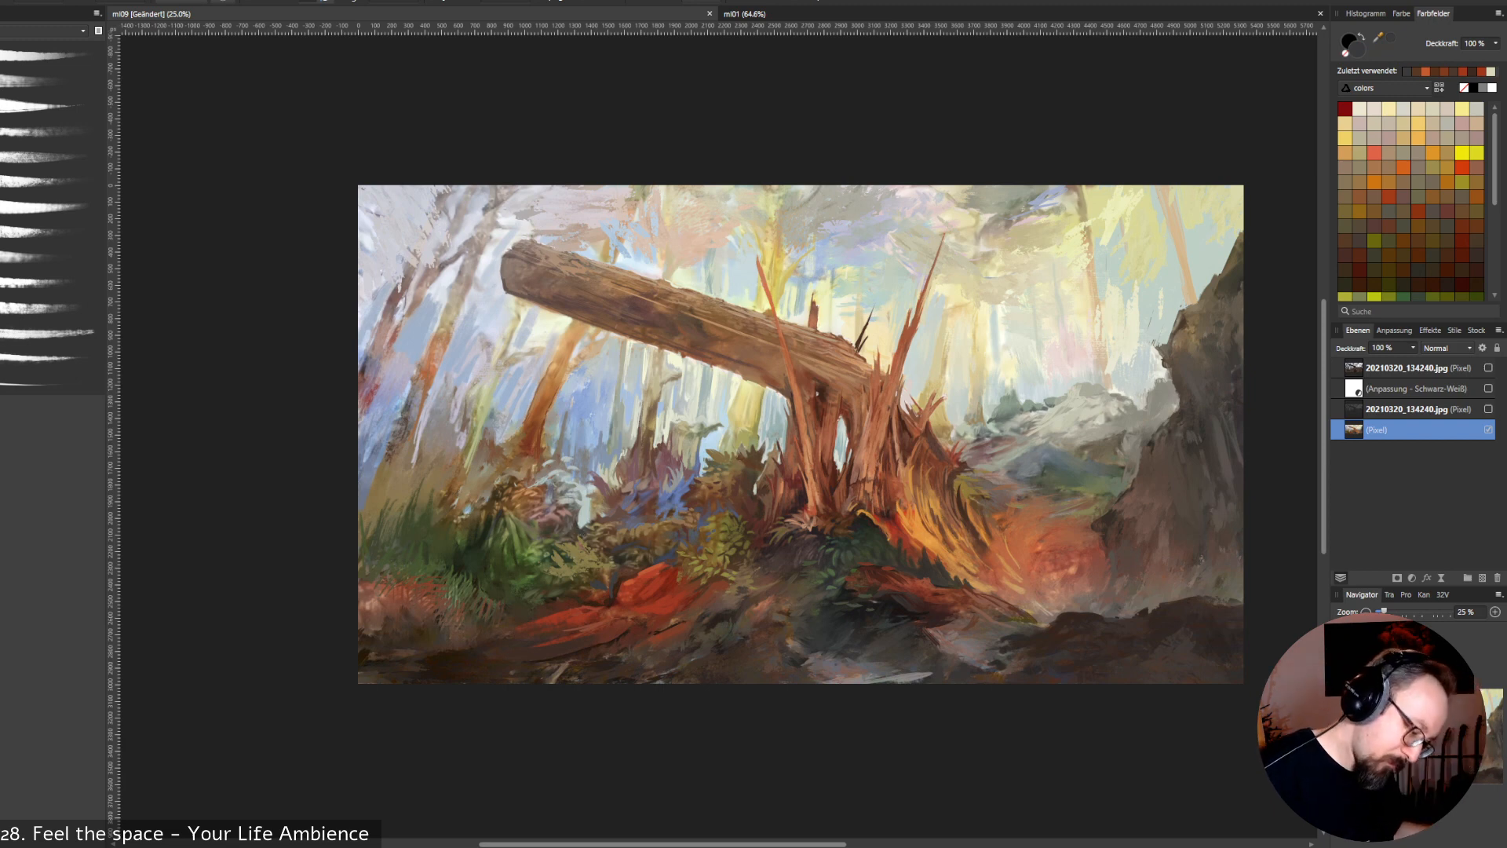
Touch up the pale misty gaps around the purple fern and the brownish bush with sampled light grey, cream and grey-green tones.
alt+click(673, 484)
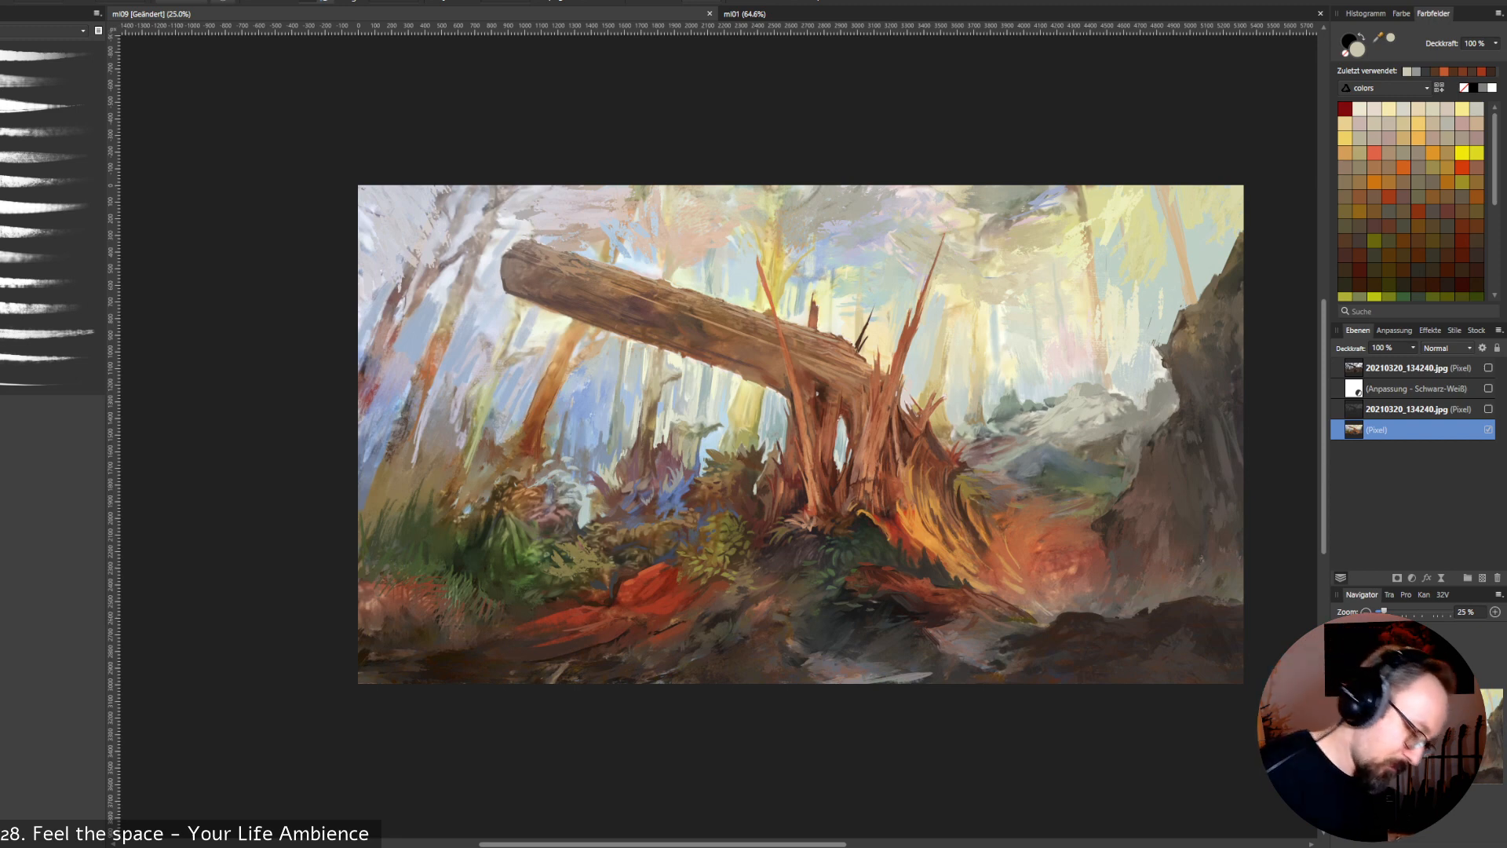
alt+click(578, 511)
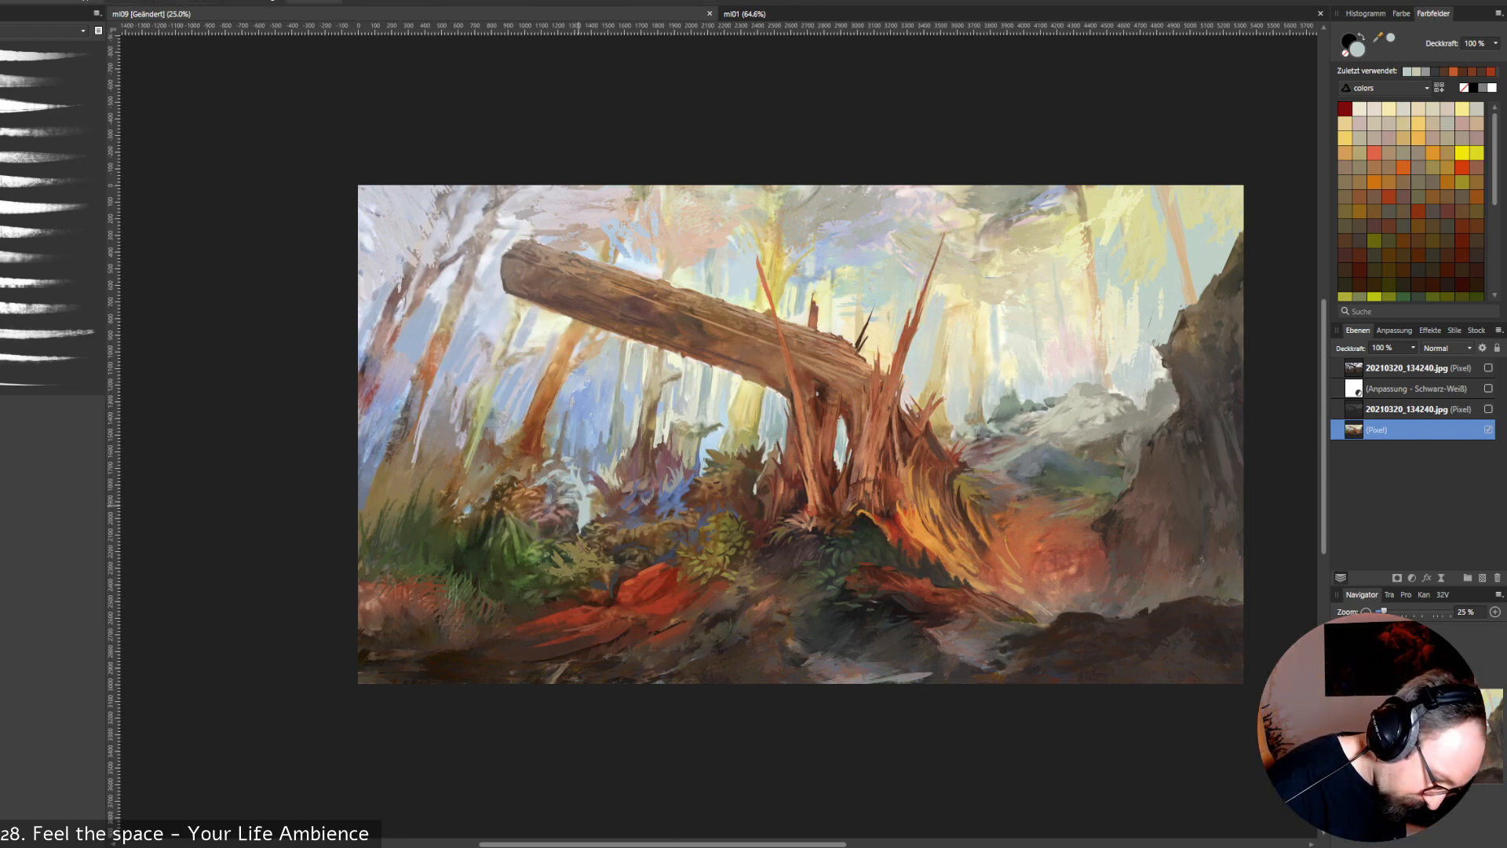
Select the brownish bush above the green fern freehand, glaze it with pale grey-green using a soft brush, and clear the selection.
mouse_move(570, 541)
mouse_down()
mouse_move(530, 538)
mouse_move(491, 507)
mouse_move(515, 476)
mouse_move(554, 478)
mouse_move(580, 504)
mouse_up()
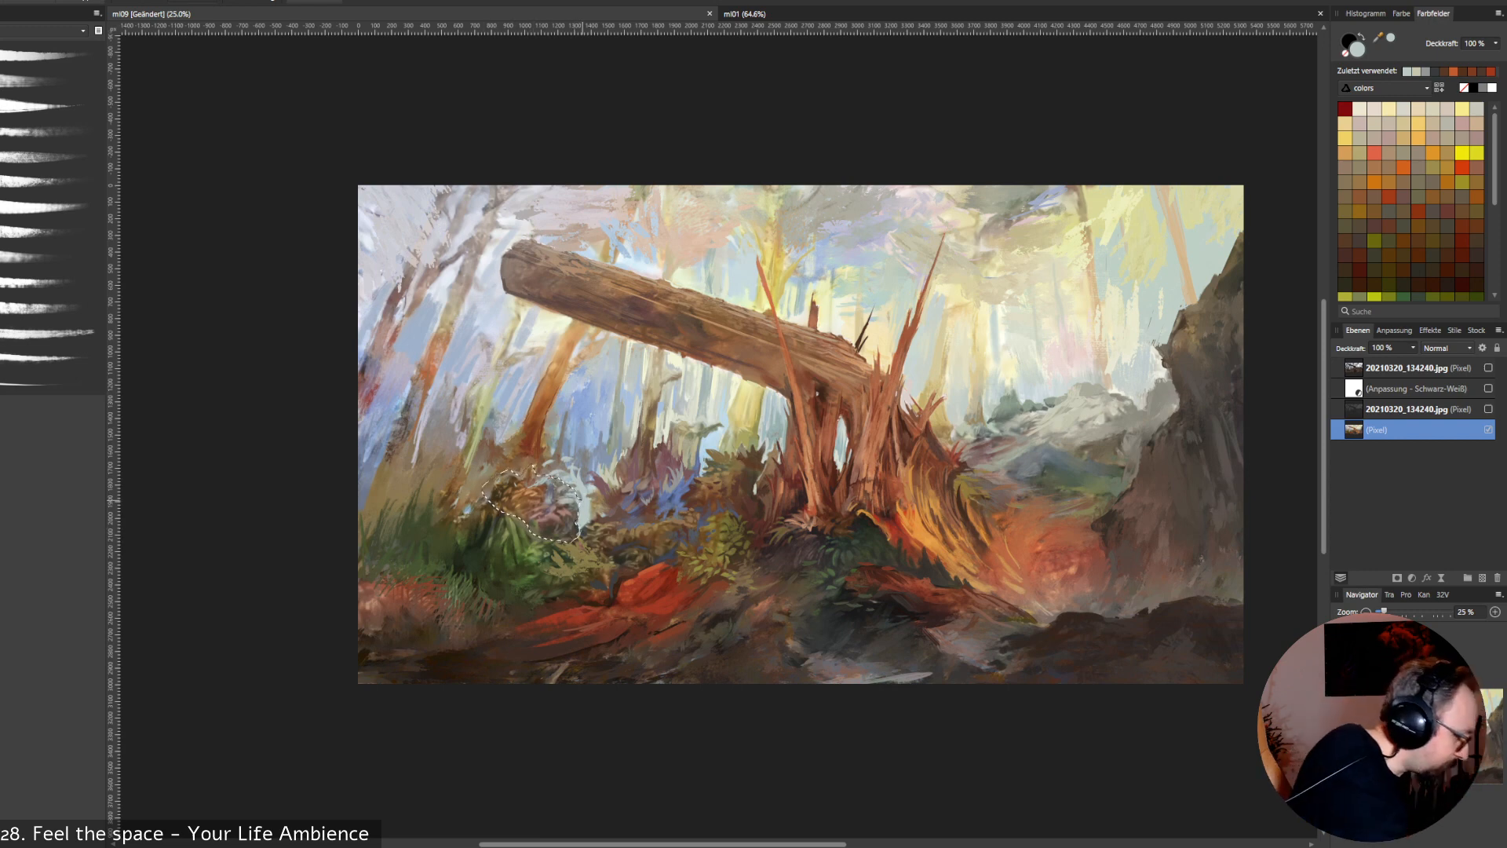
click(44, 30)
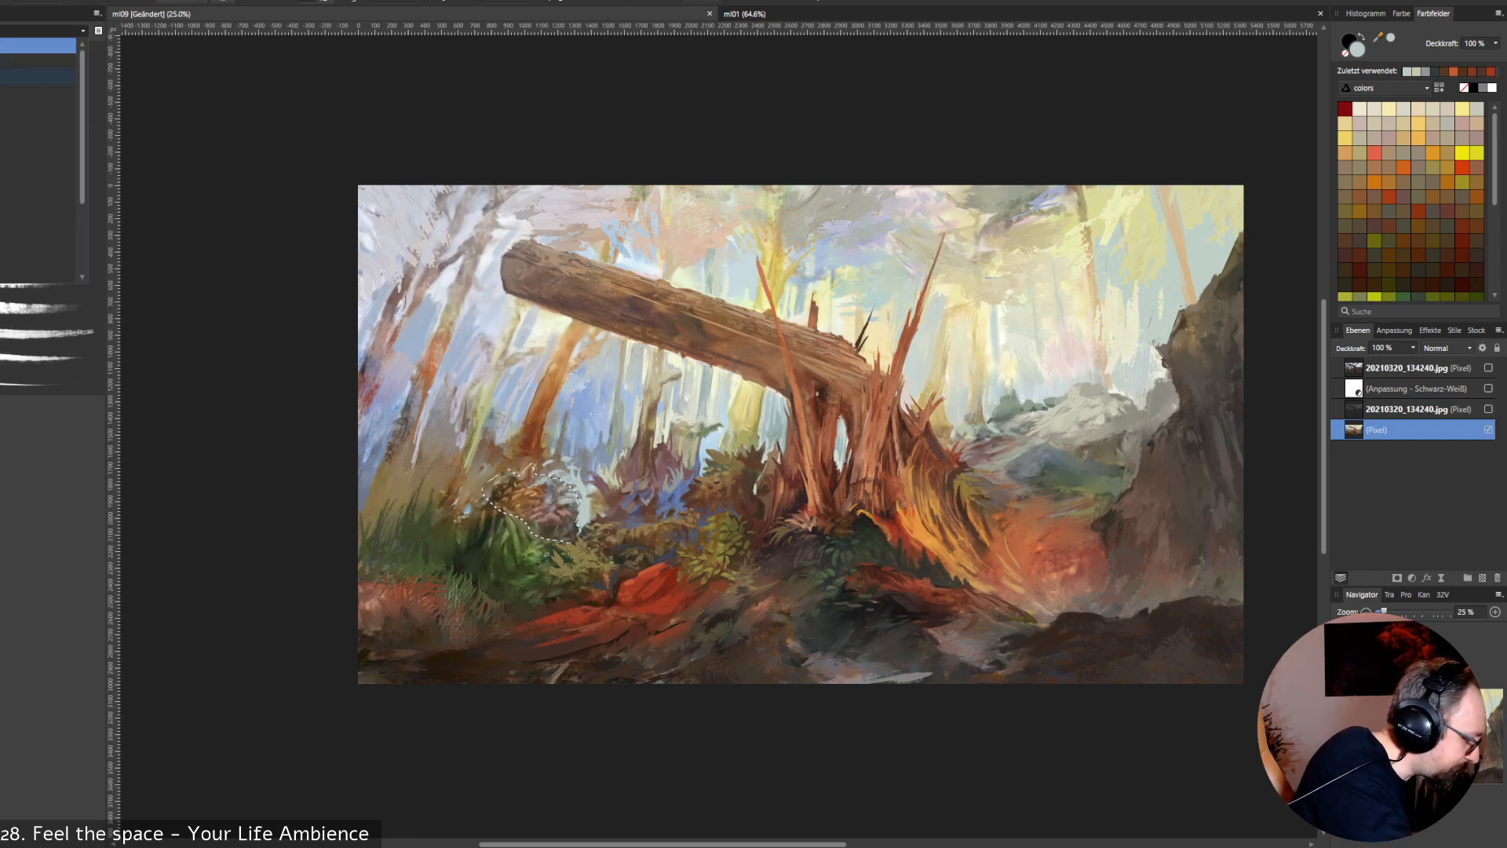
click(39, 45)
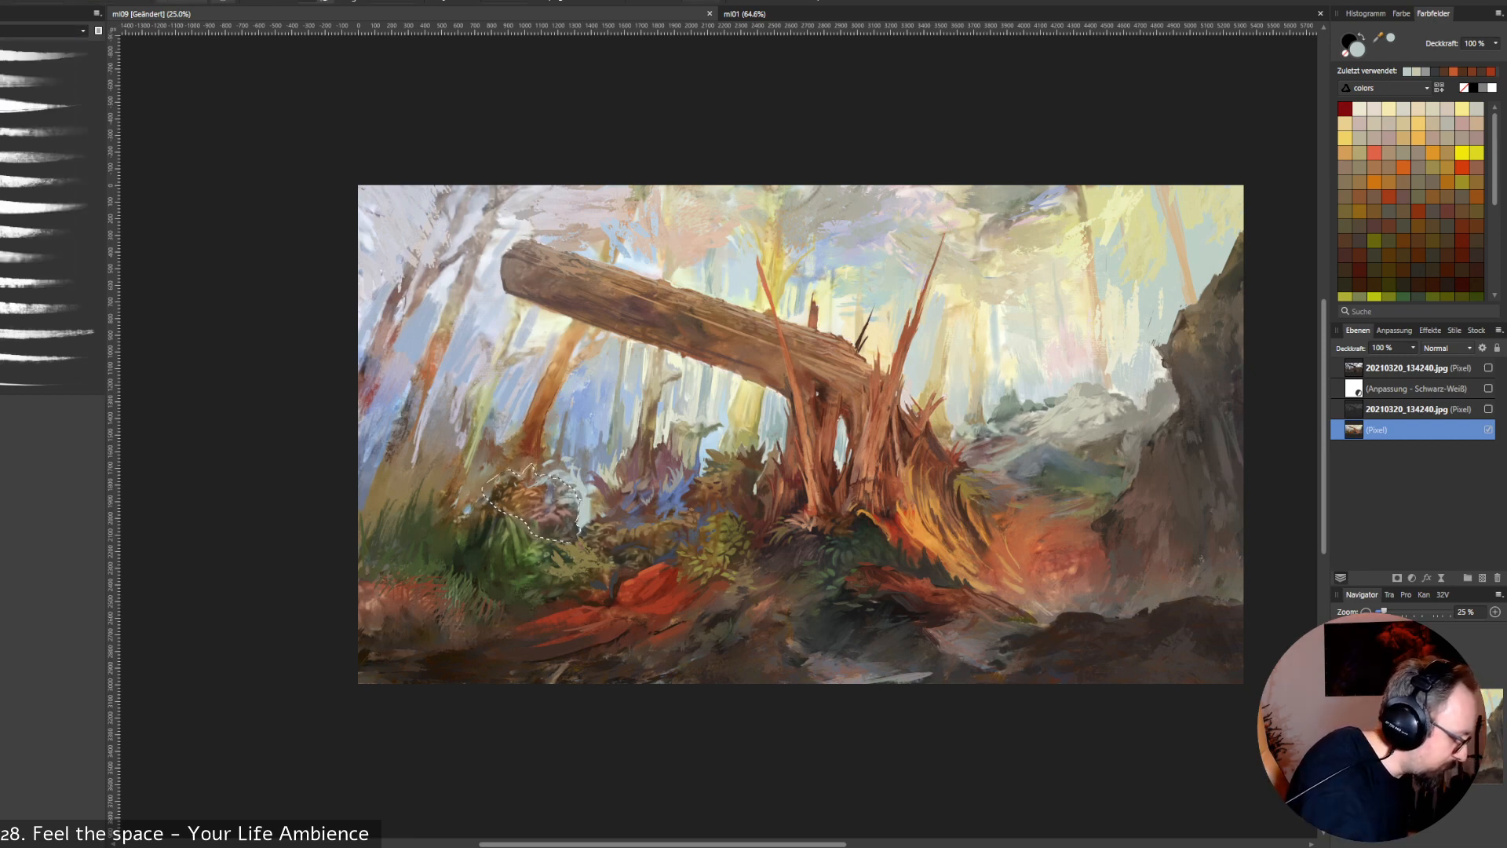
click(46, 281)
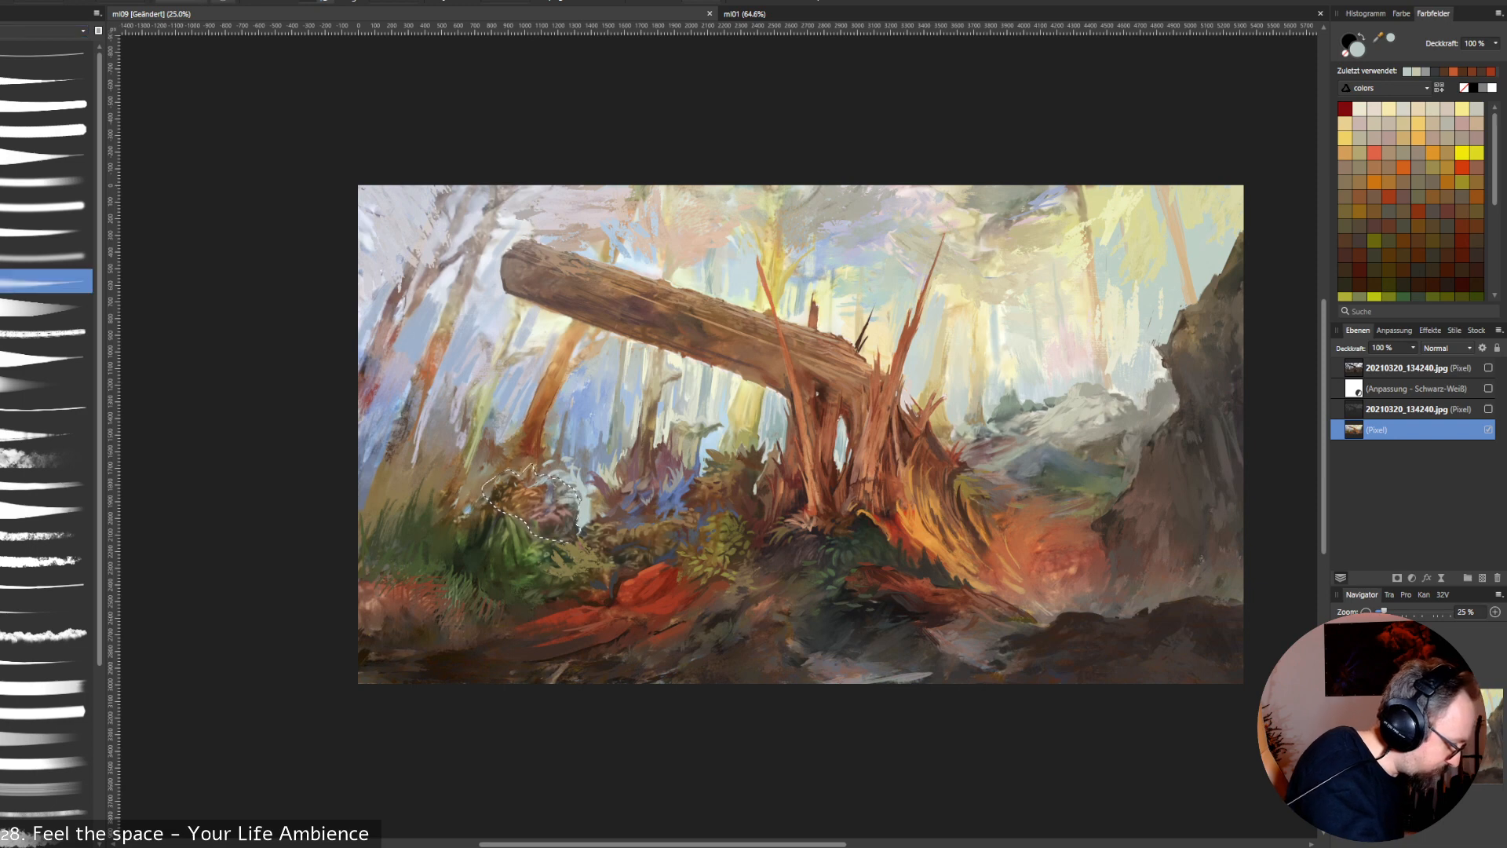
click(46, 256)
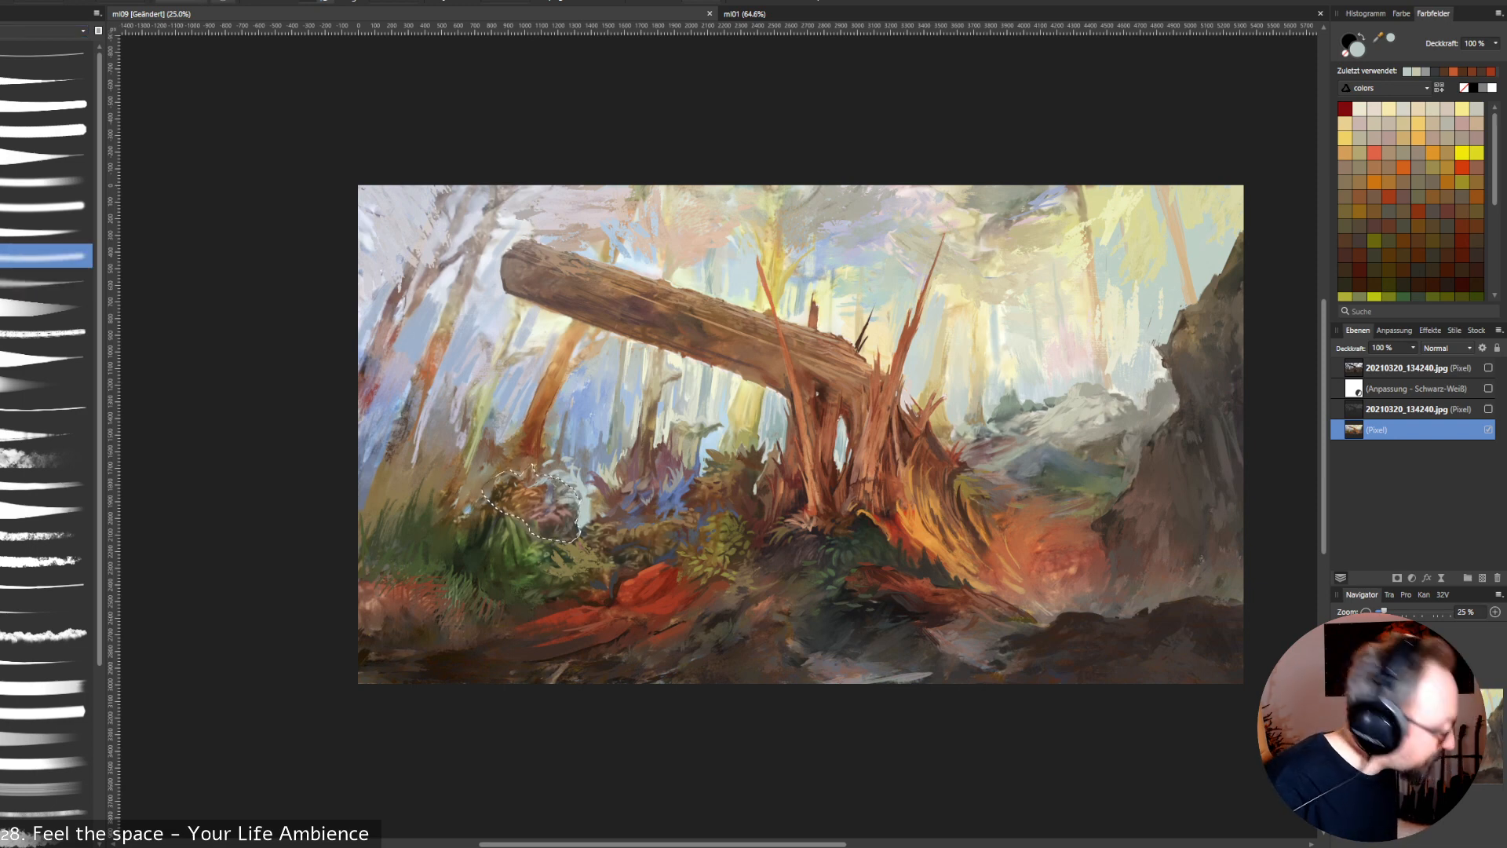
right_click(666, 535)
click(666, 535)
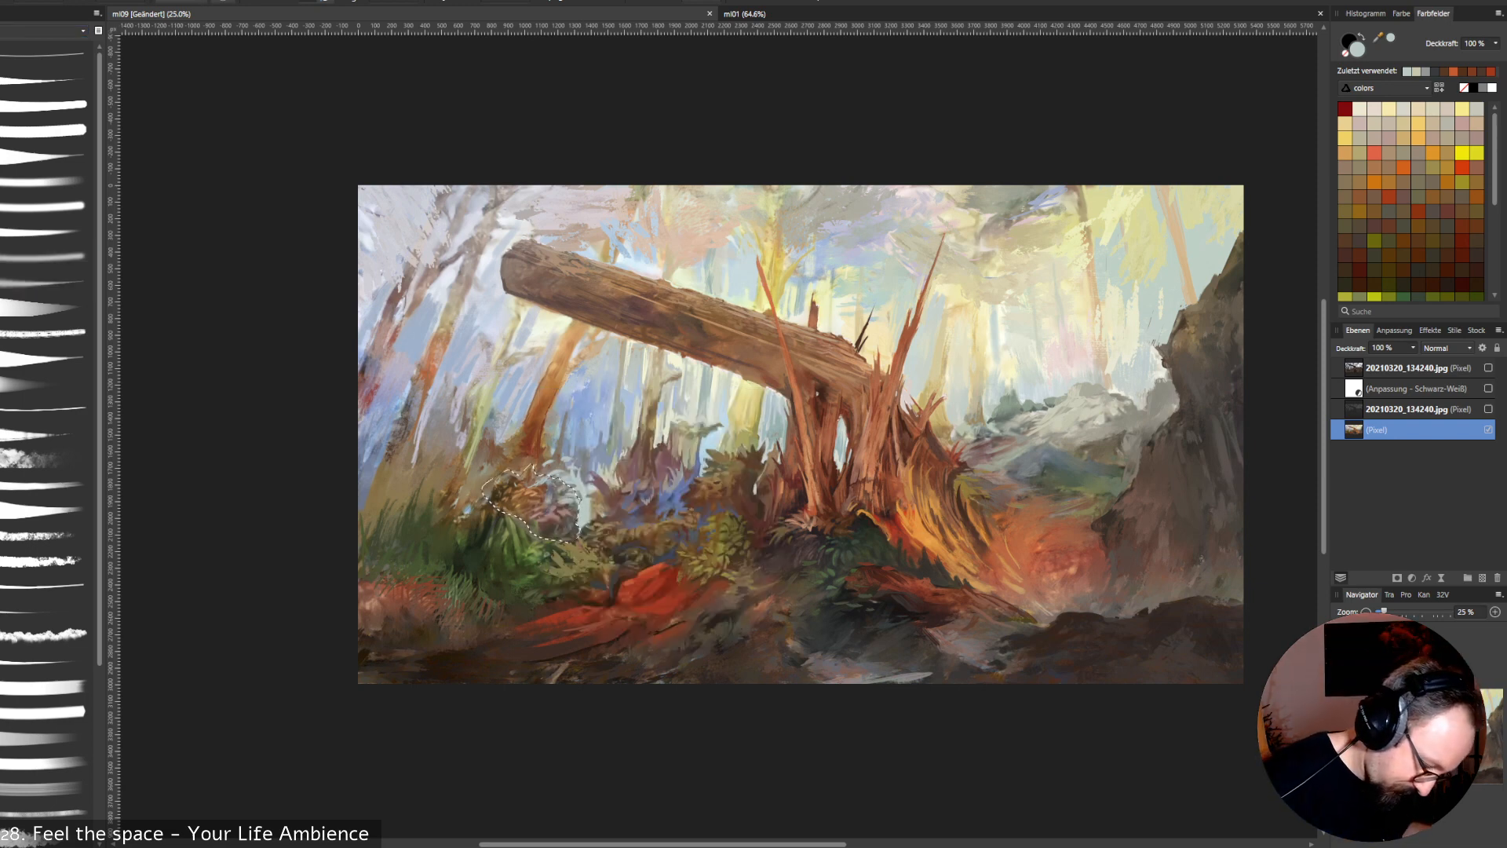
key(ctrl+d)
right_click(793, 527)
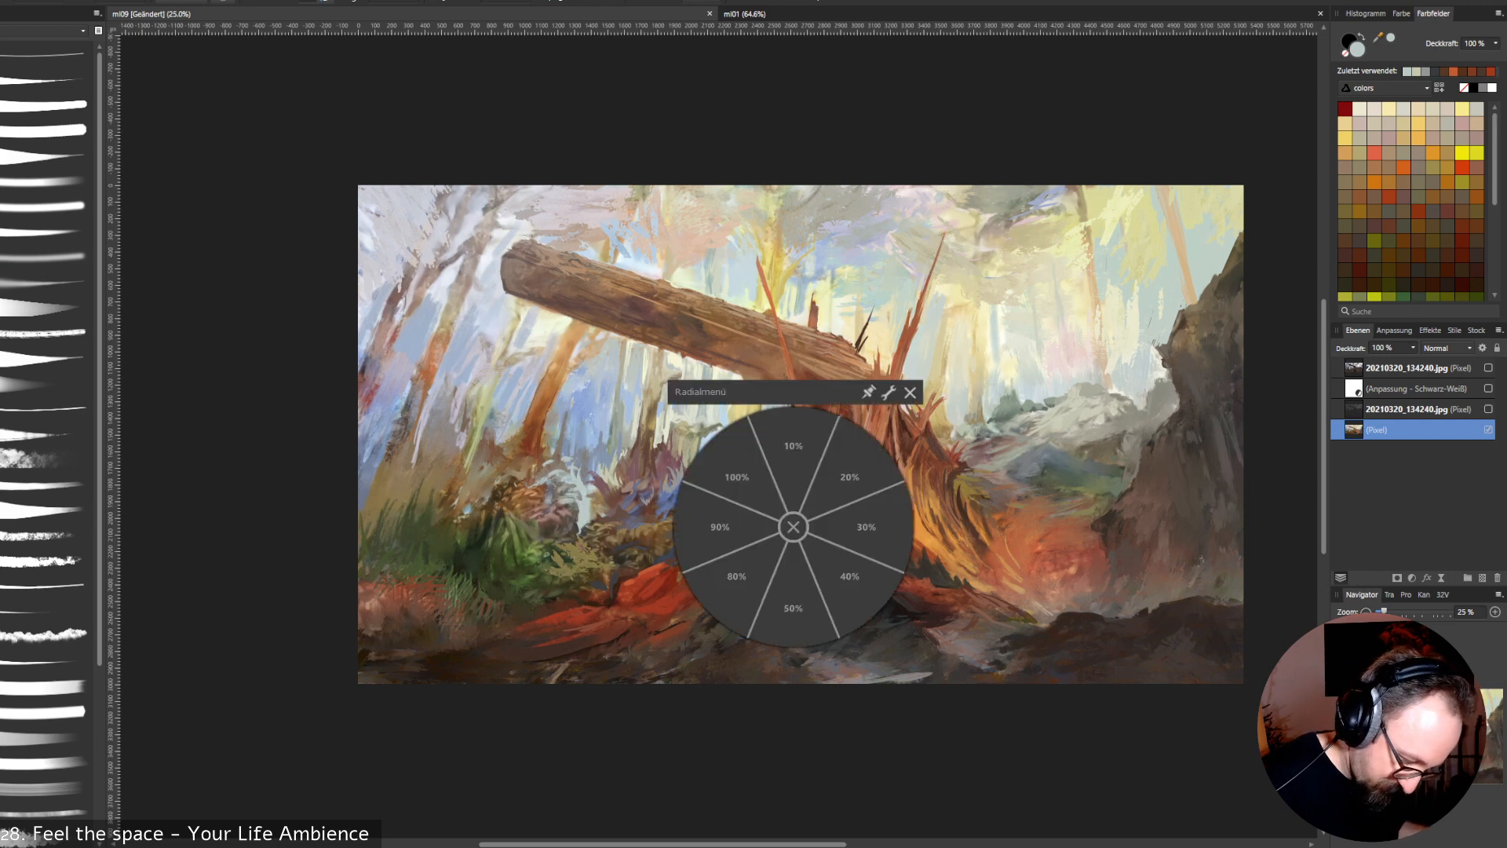
click(793, 526)
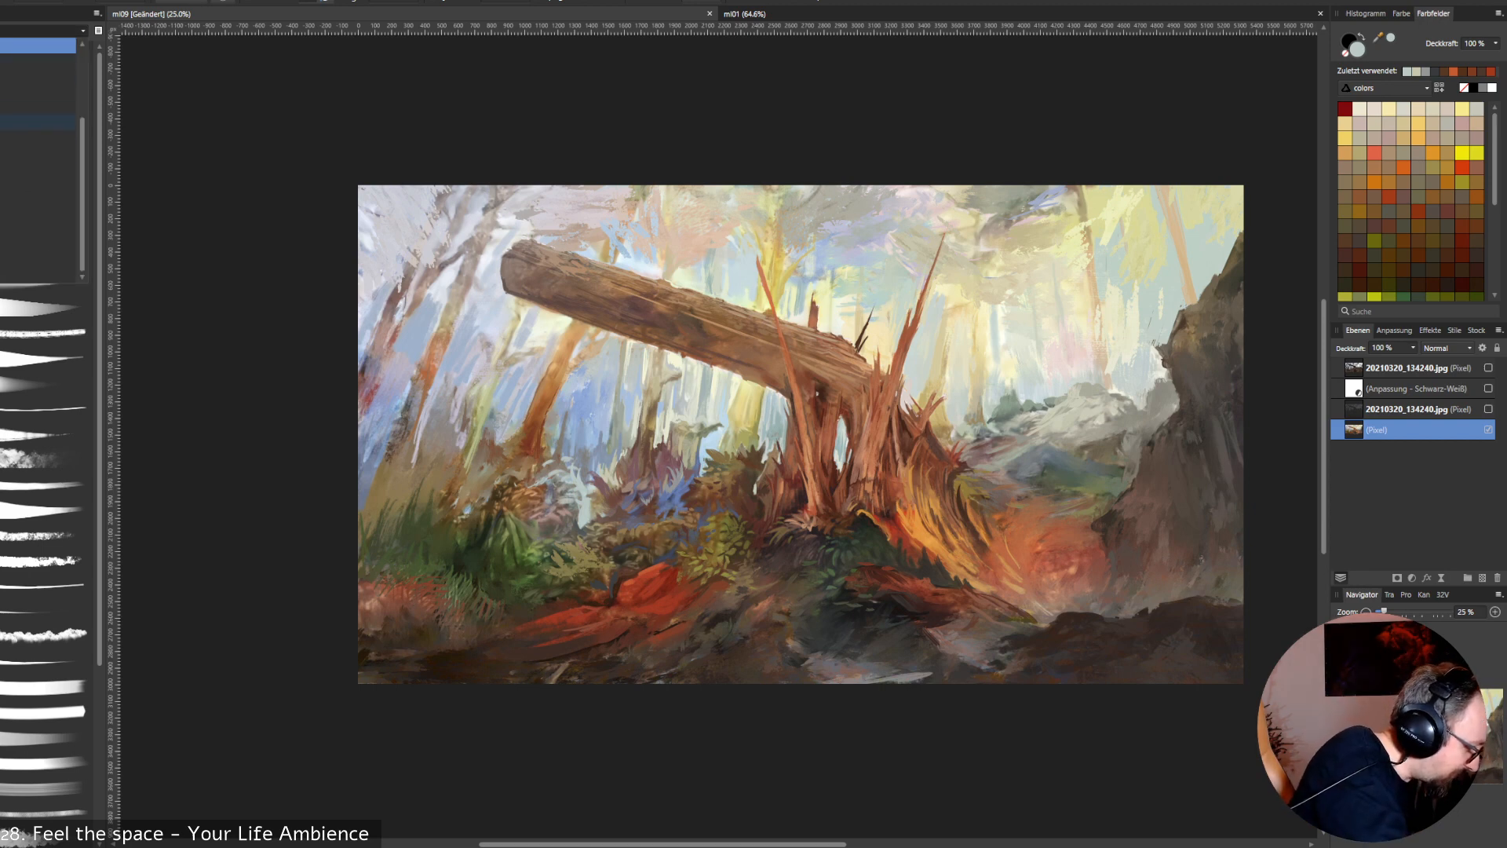
Rework the green grass and fern beneath the brownish bush with a textured bristle brush in sampled olive and dark green tones.
scroll(40, 157, up, 3)
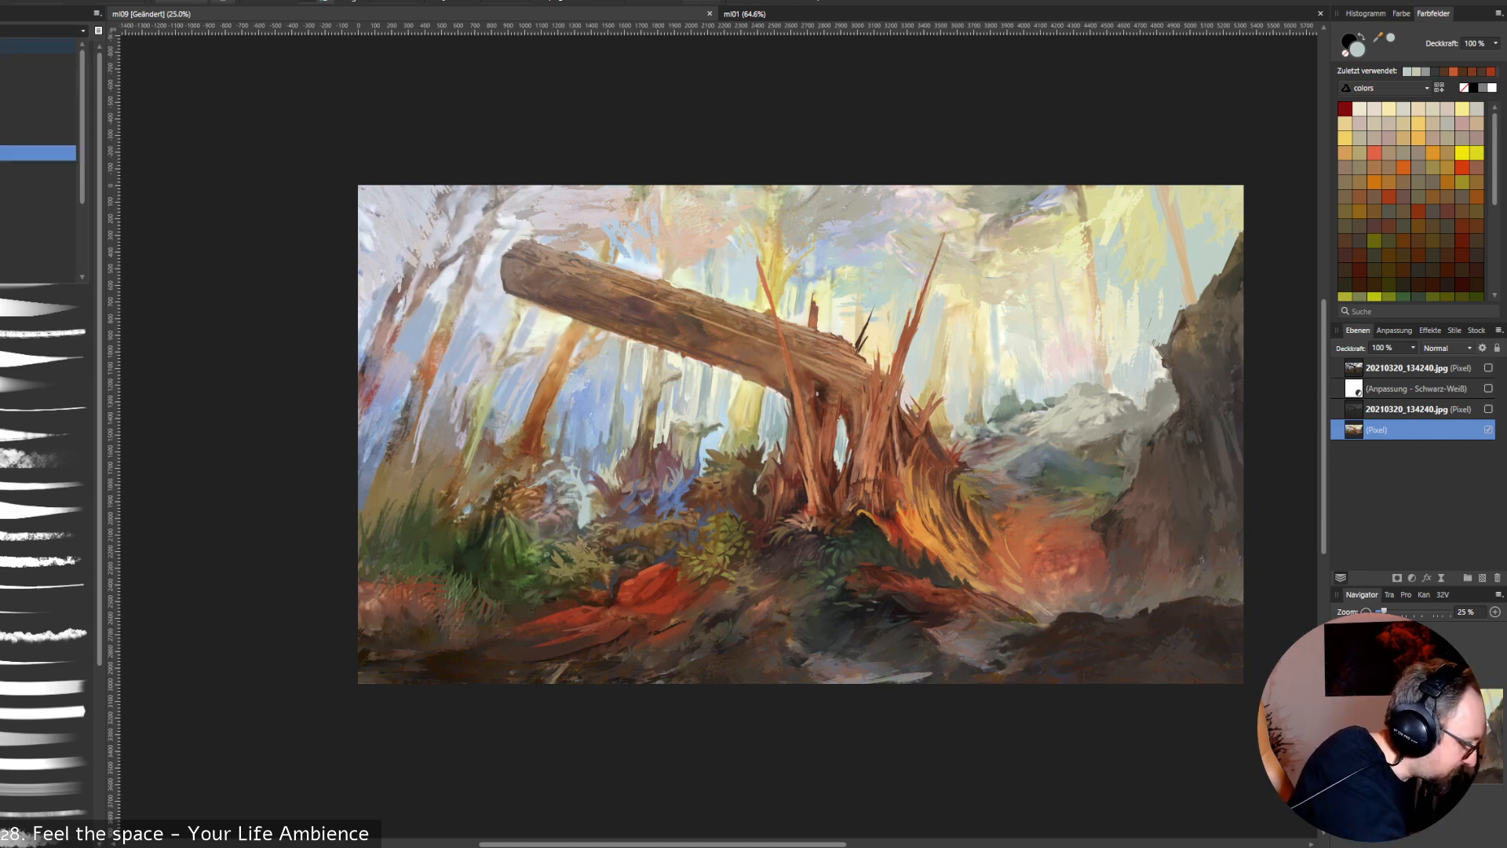
click(38, 46)
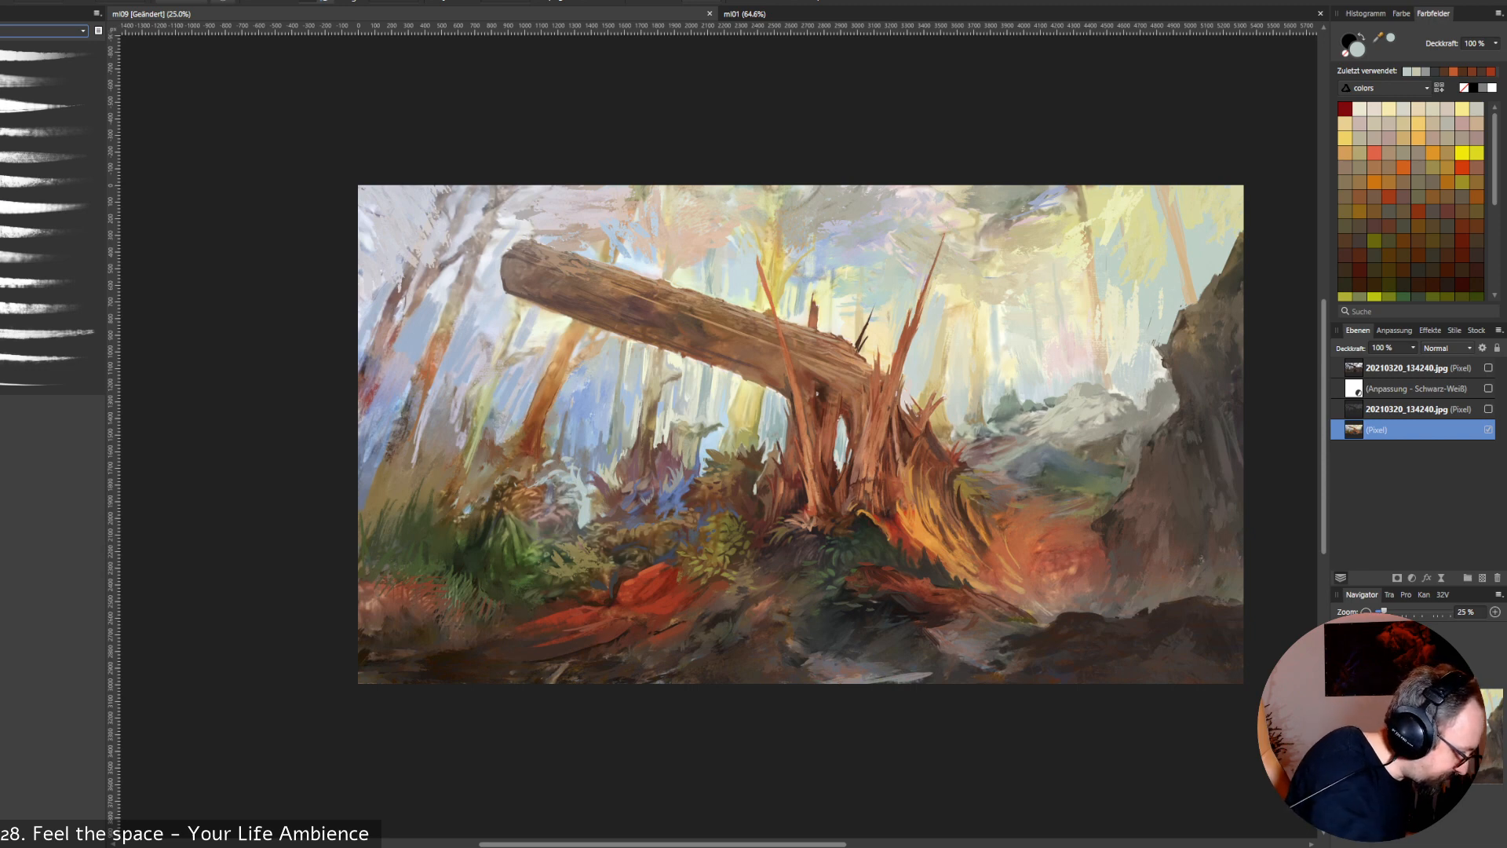
click(47, 332)
click(47, 307)
click(47, 281)
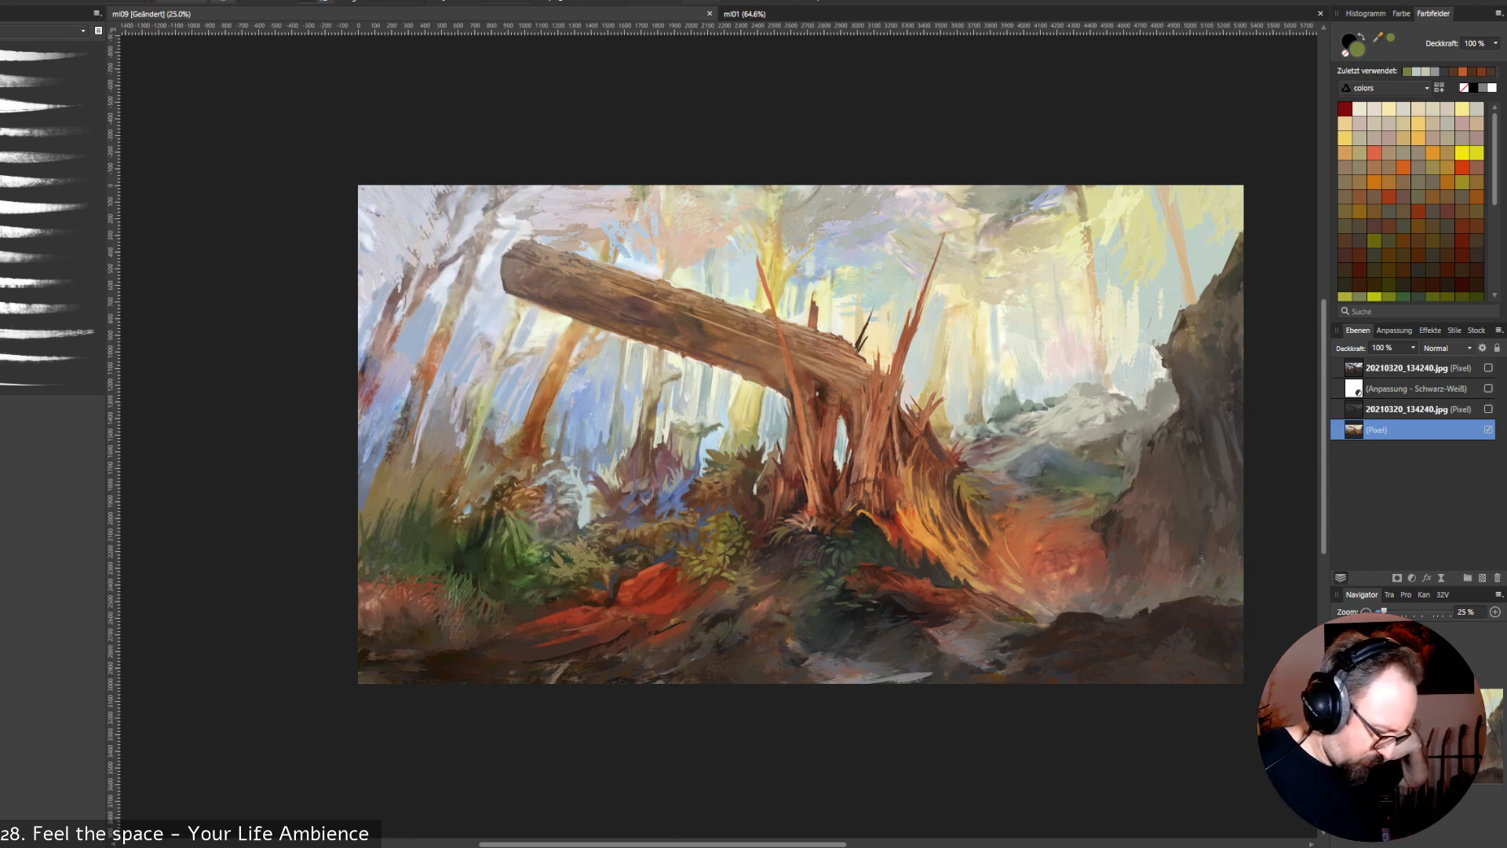
alt+click(497, 522)
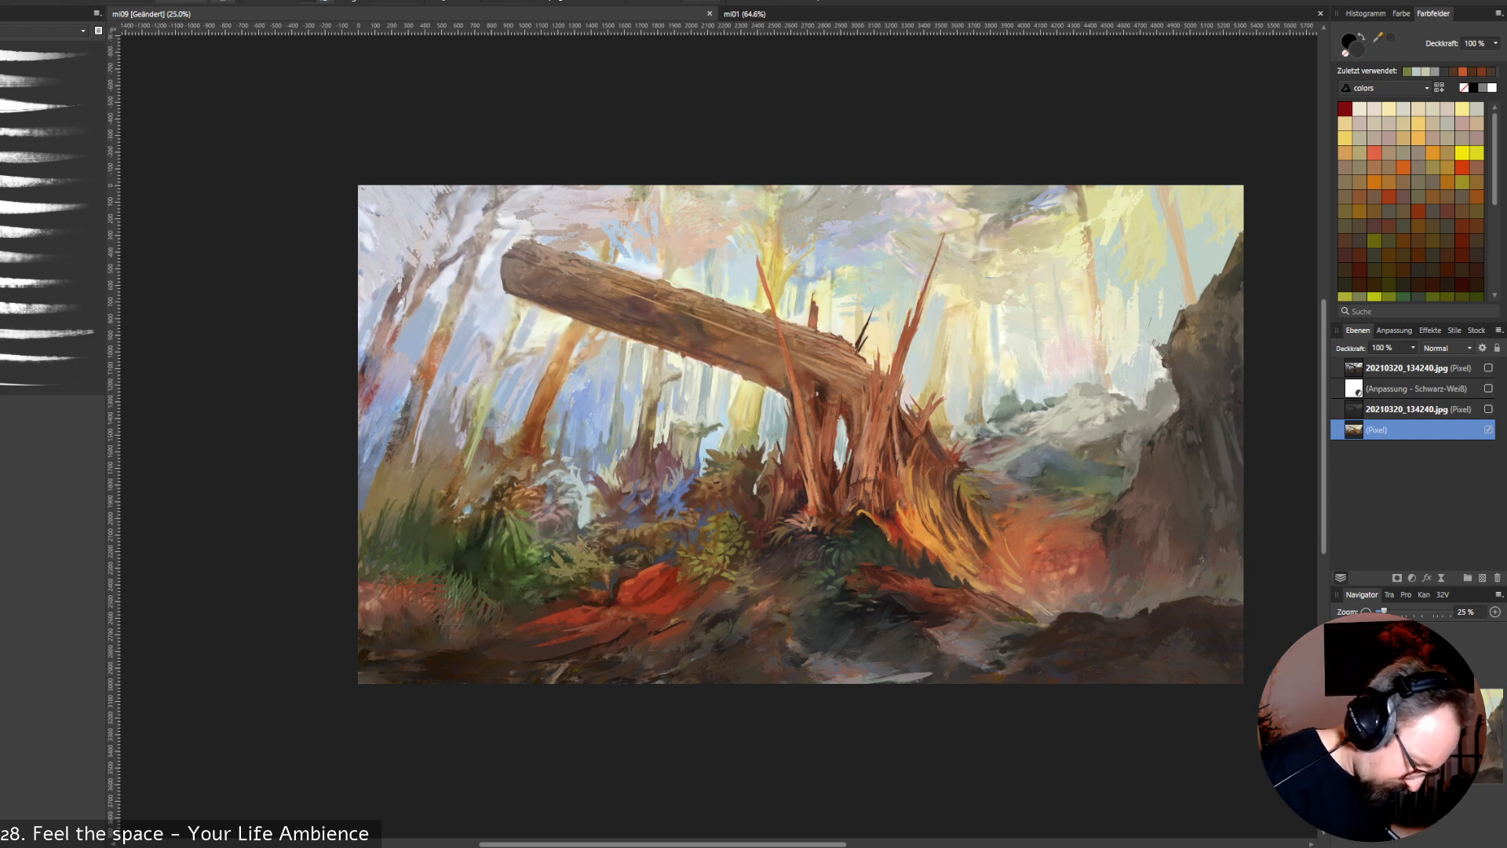
alt+click(490, 522)
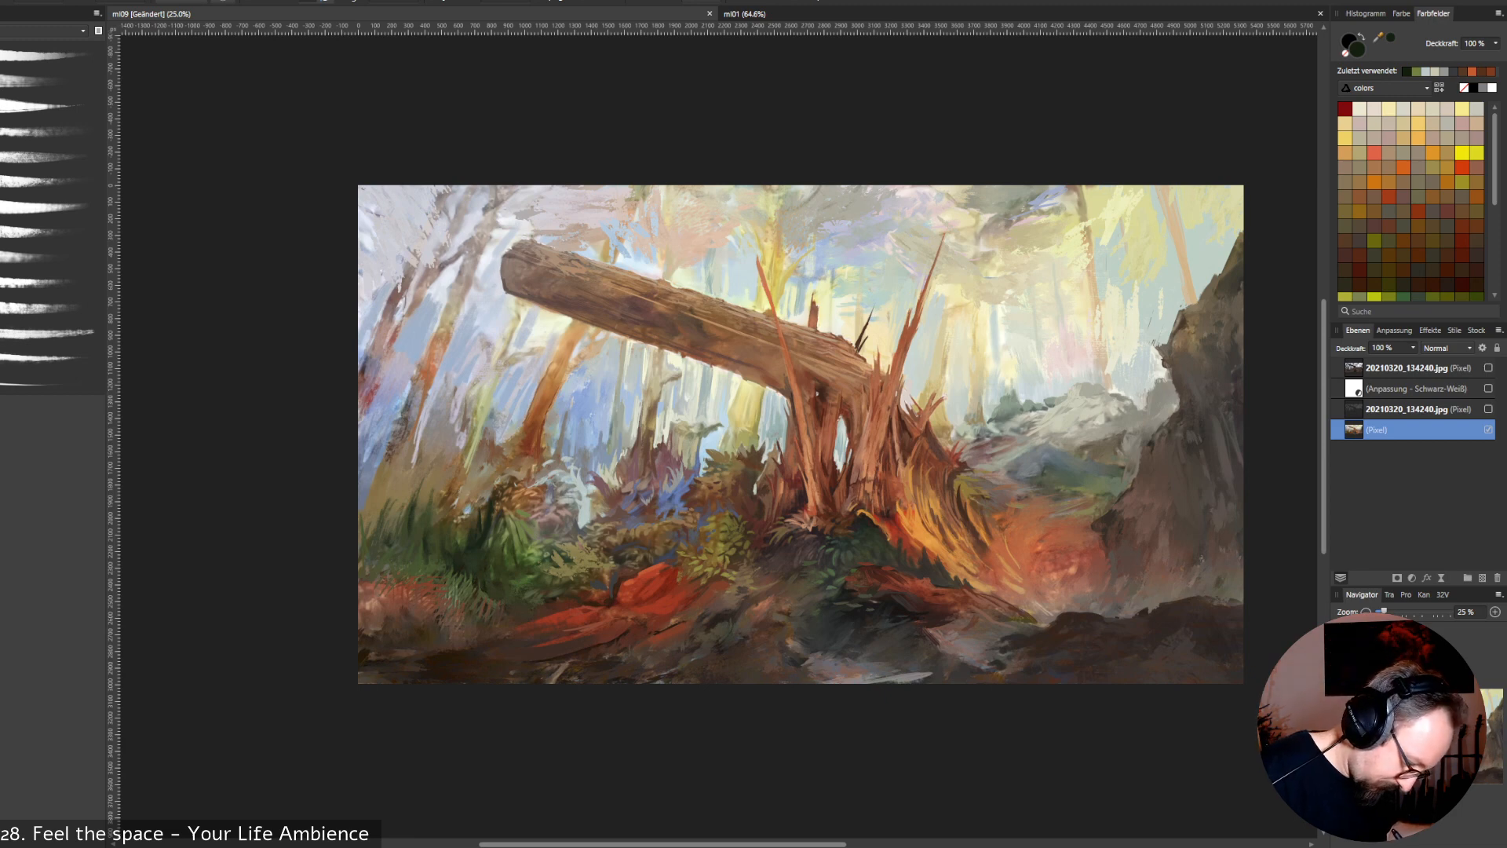
Detail the leaves of the green fern beneath the brownish bush with strokes in sampled olive and mid-green tones.
alt+click(516, 538)
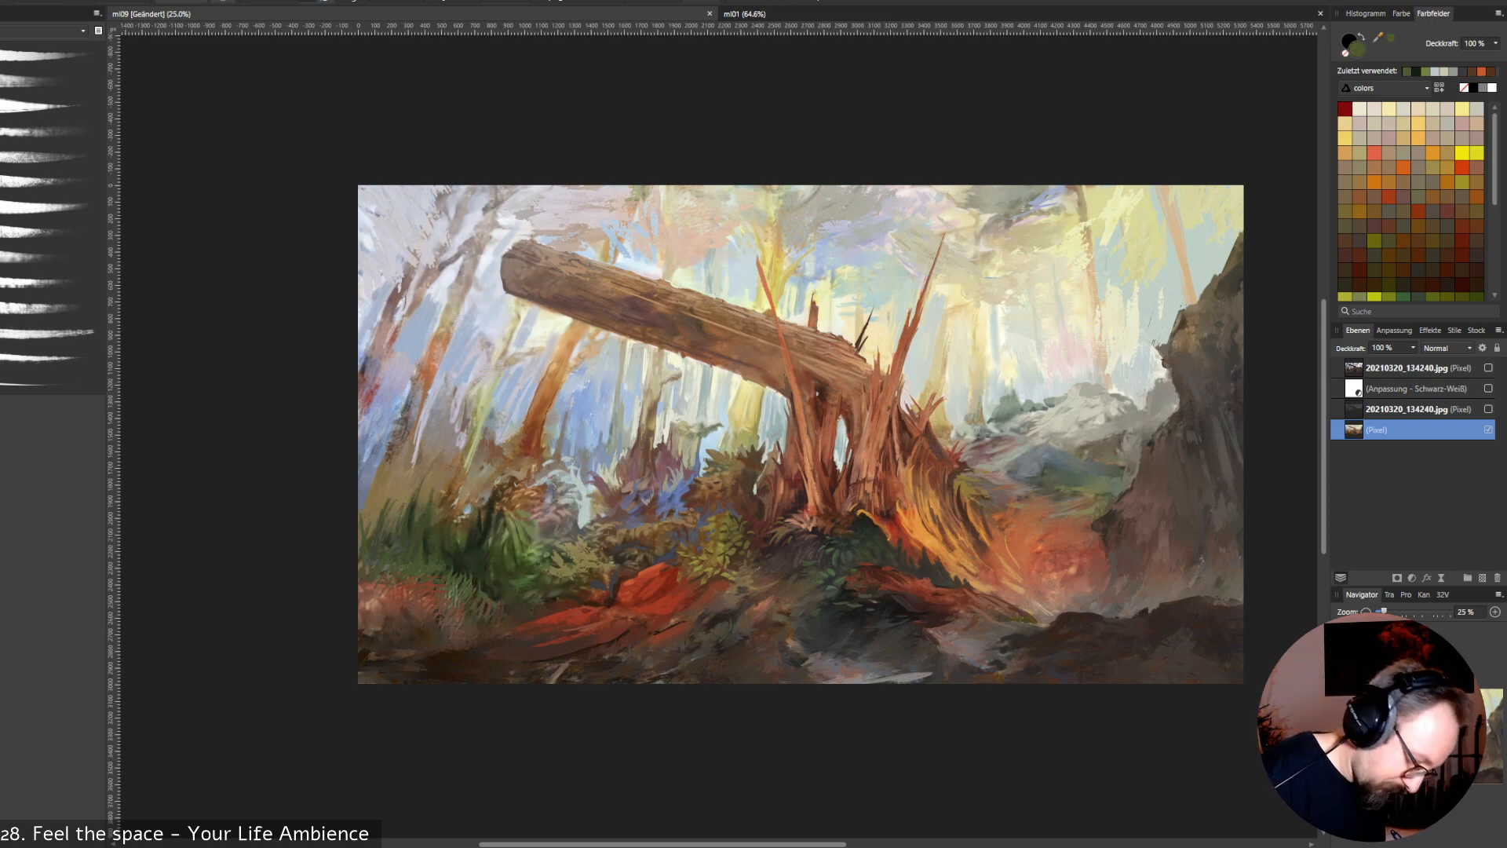
alt+click(530, 536)
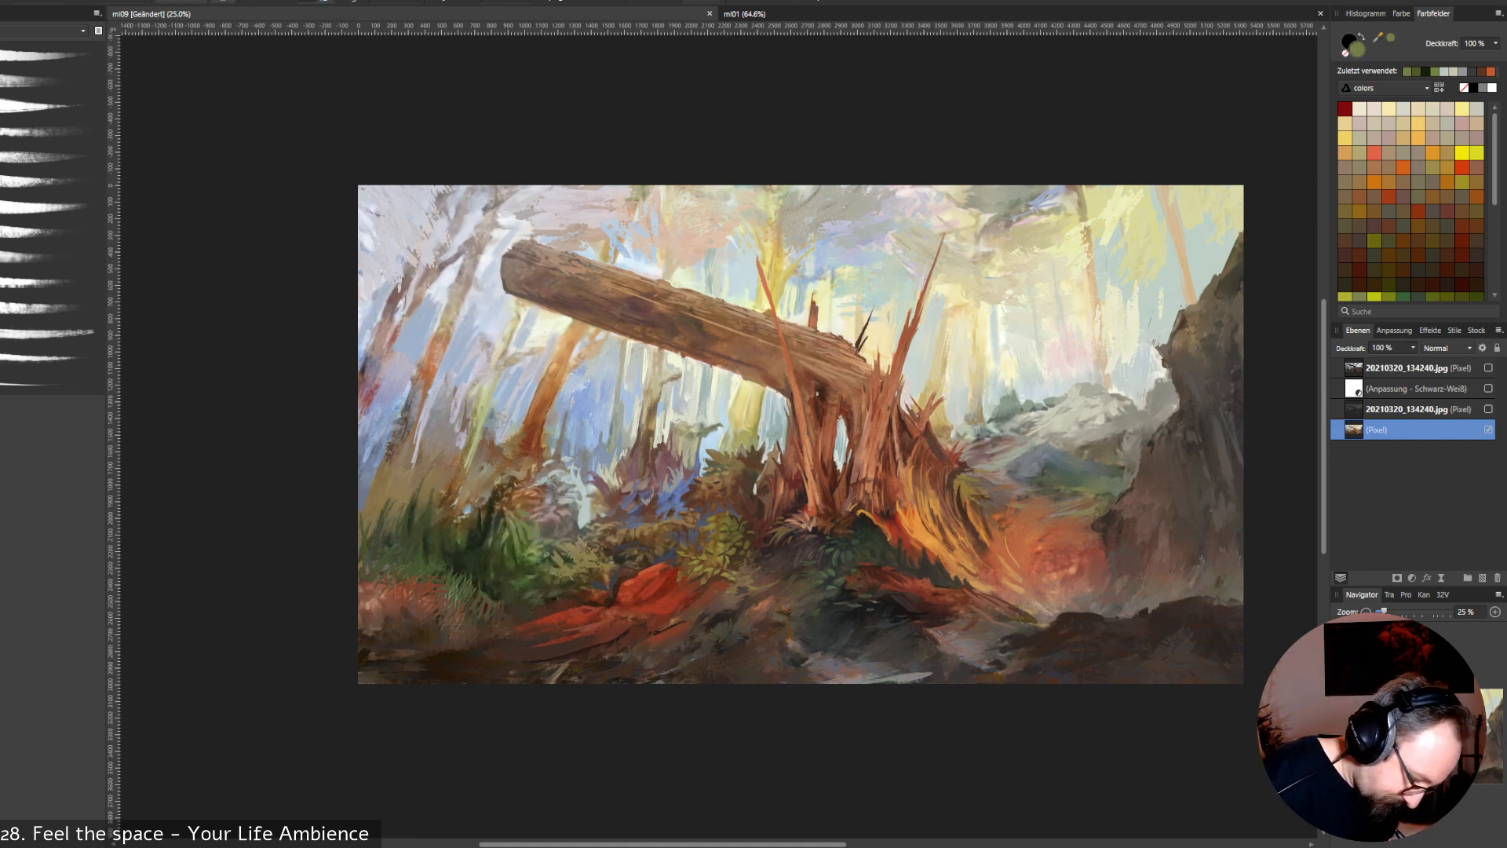
alt+click(528, 544)
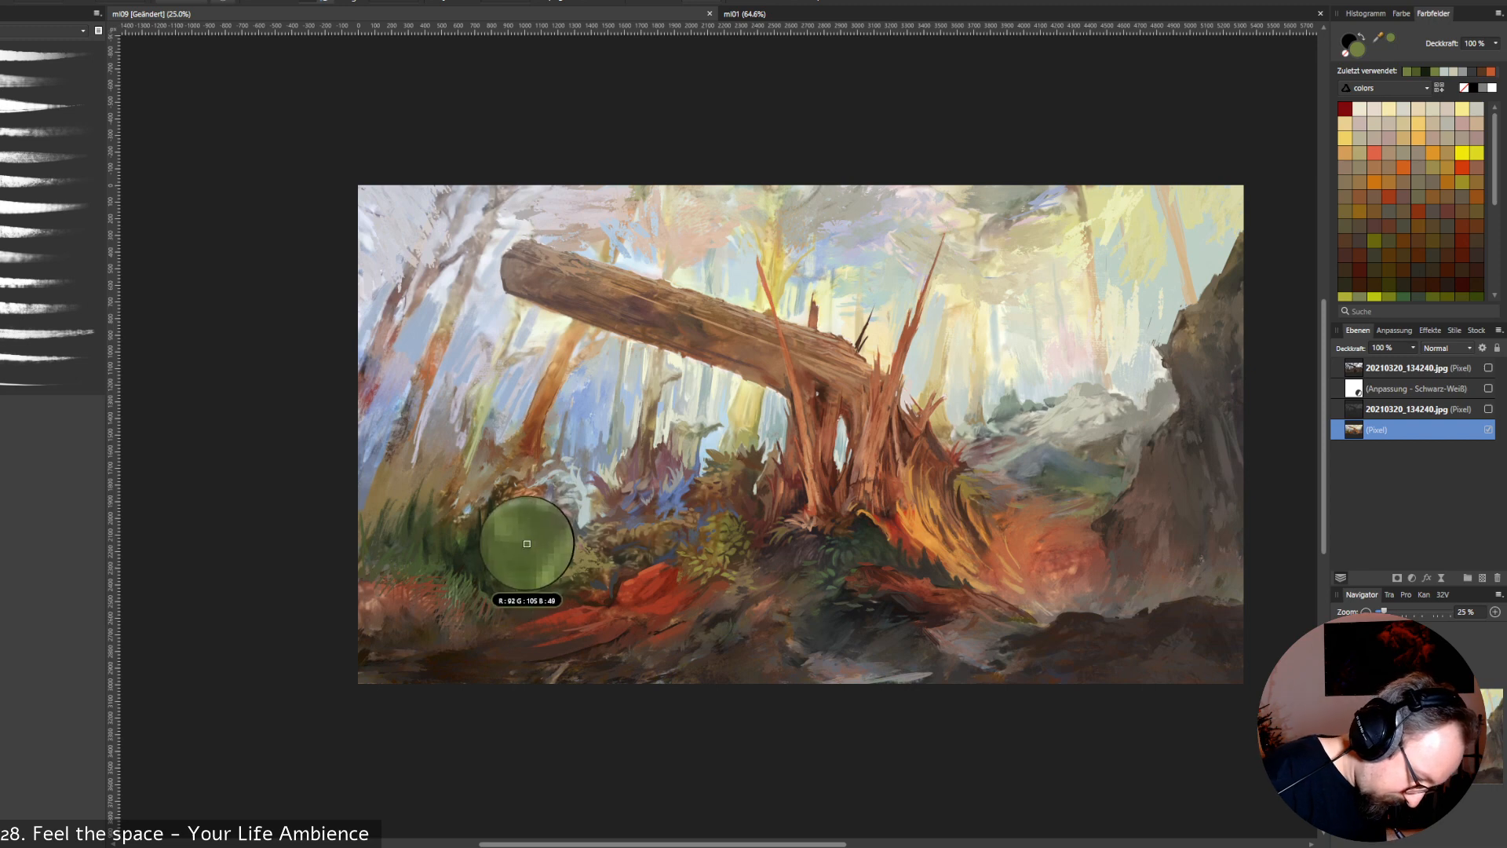
alt+click(529, 545)
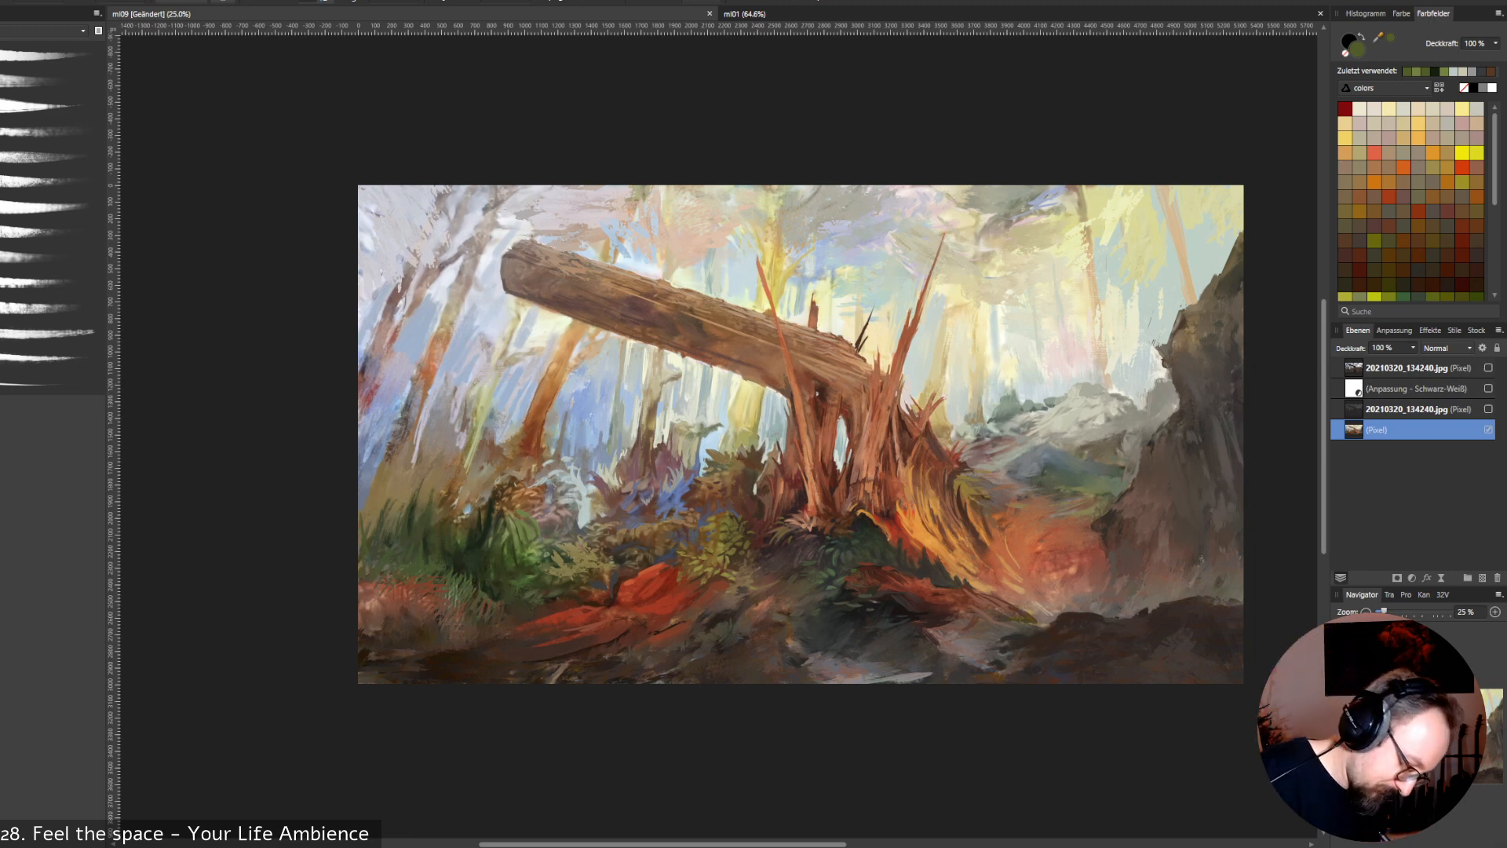
Define the undergrowth between the green fern and the red foreground patch with sampled khaki, olive and dark green strokes.
alt+click(557, 558)
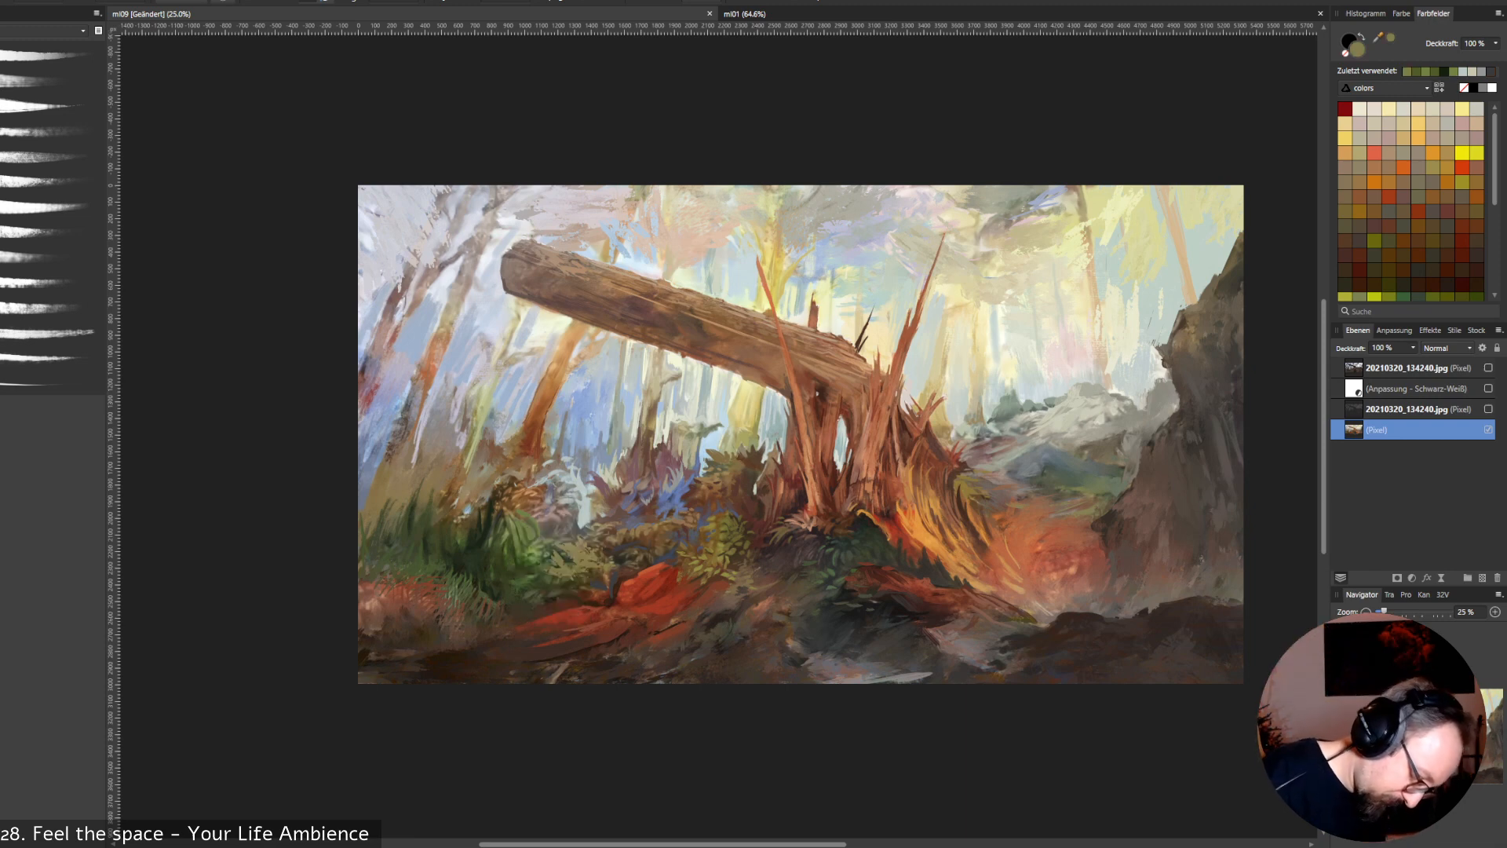
alt+click(566, 556)
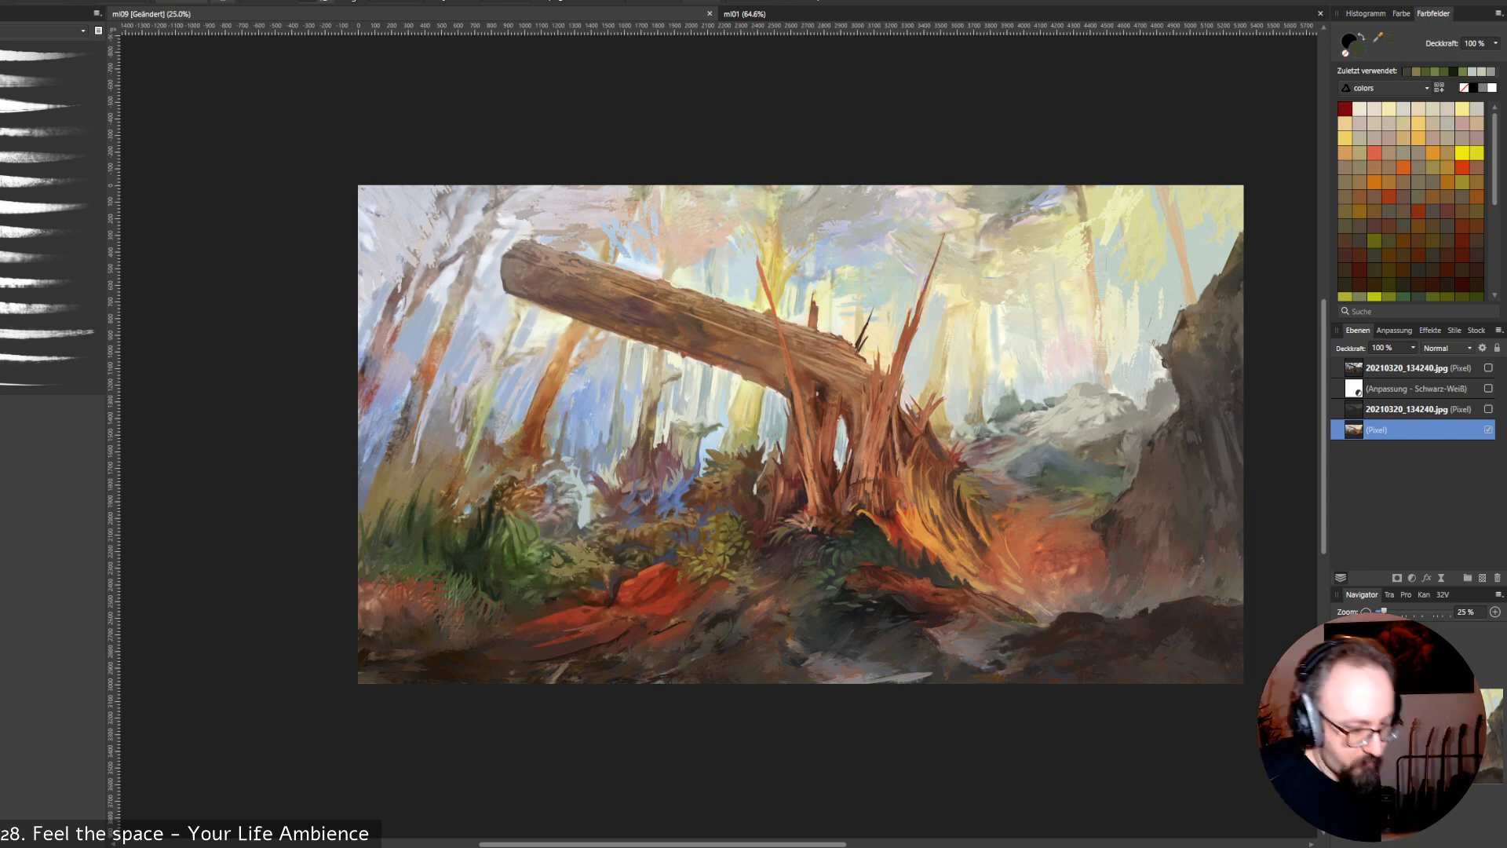
alt+click(563, 568)
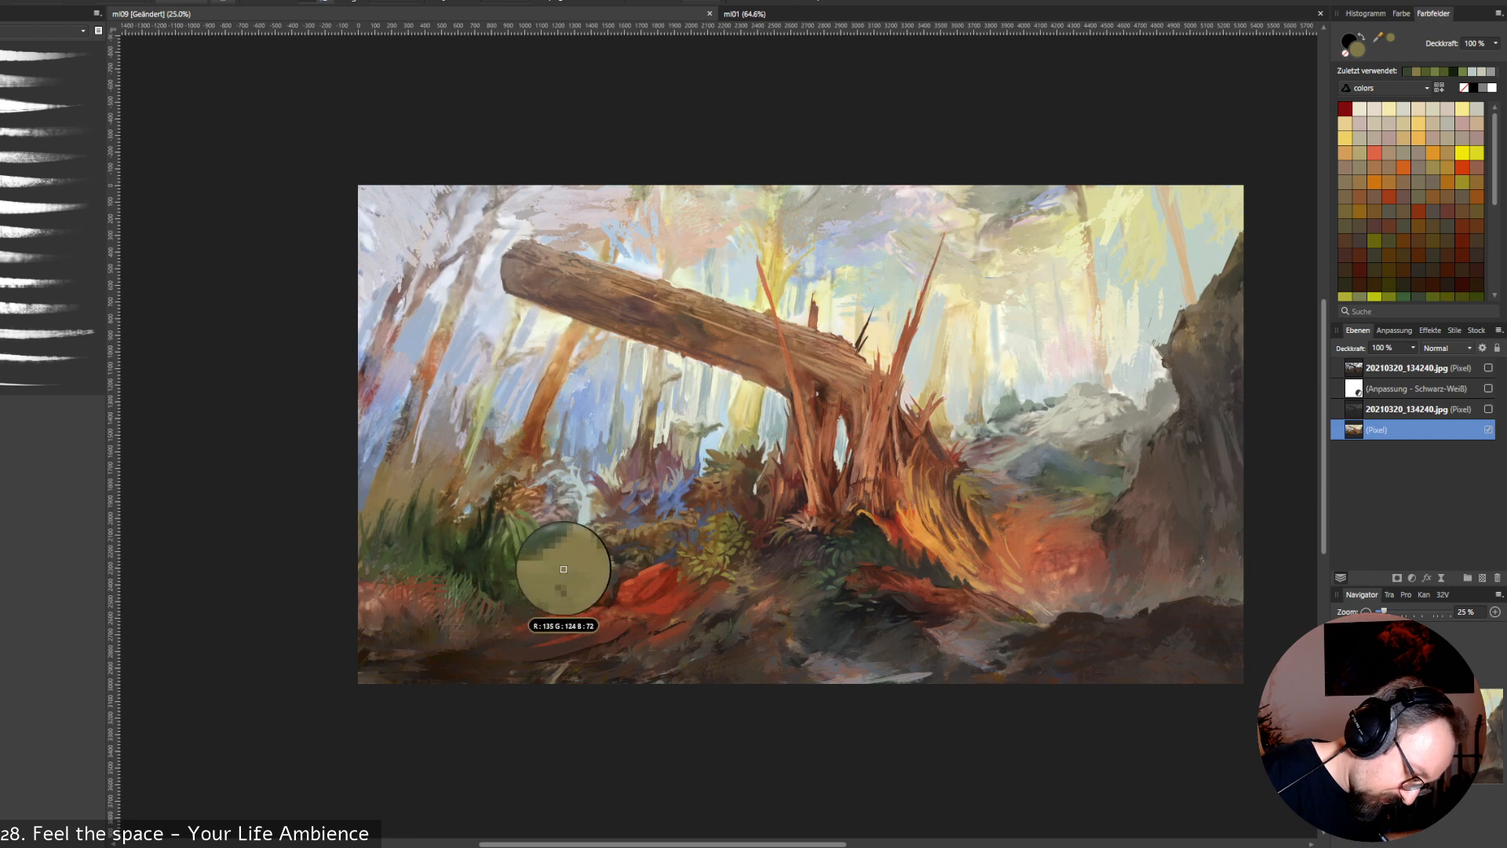
drag(553, 556, 571, 565)
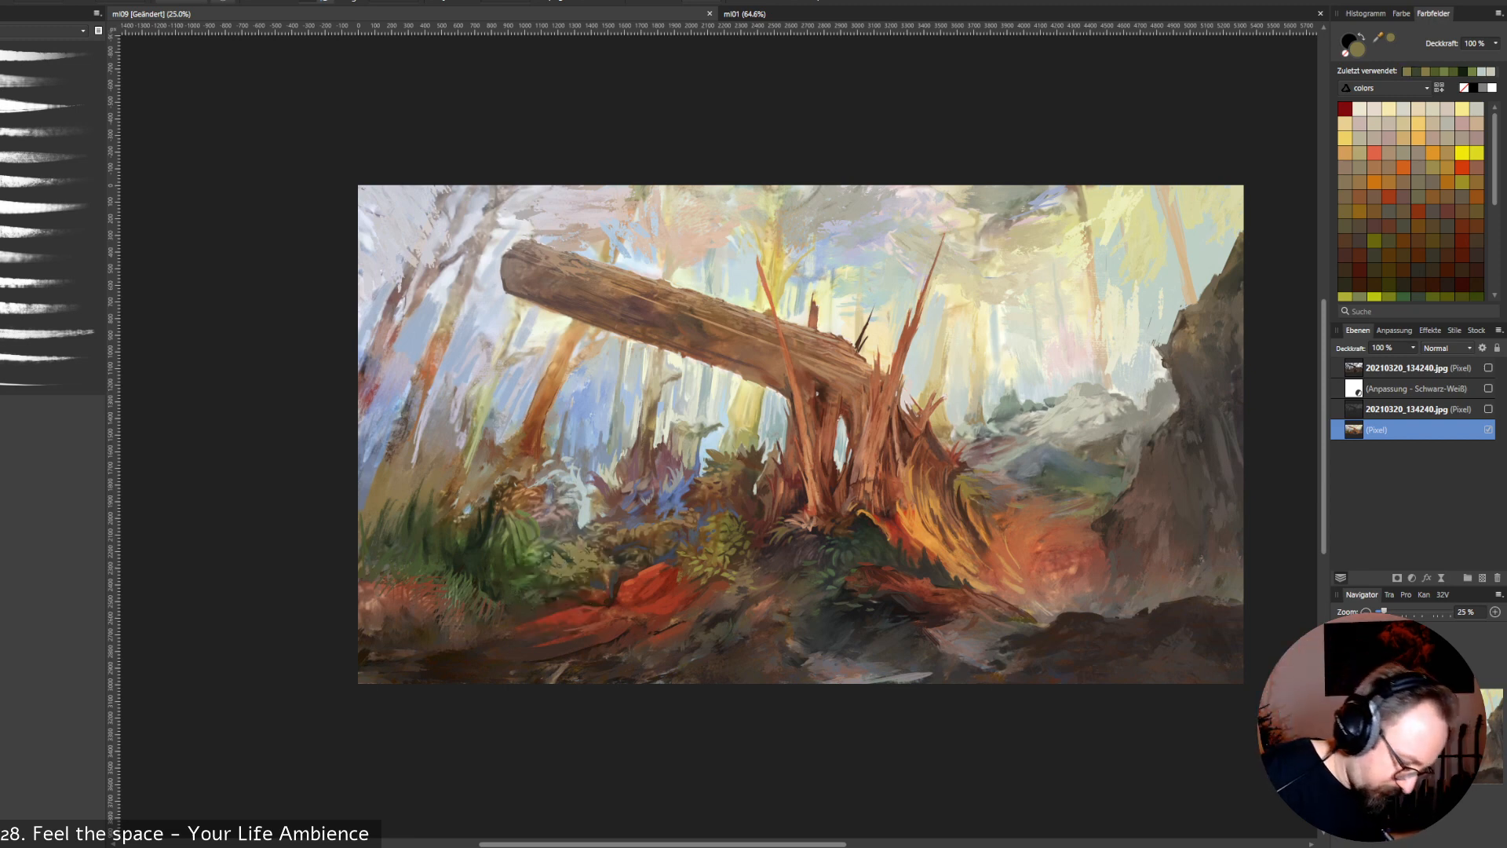
alt+click(568, 557)
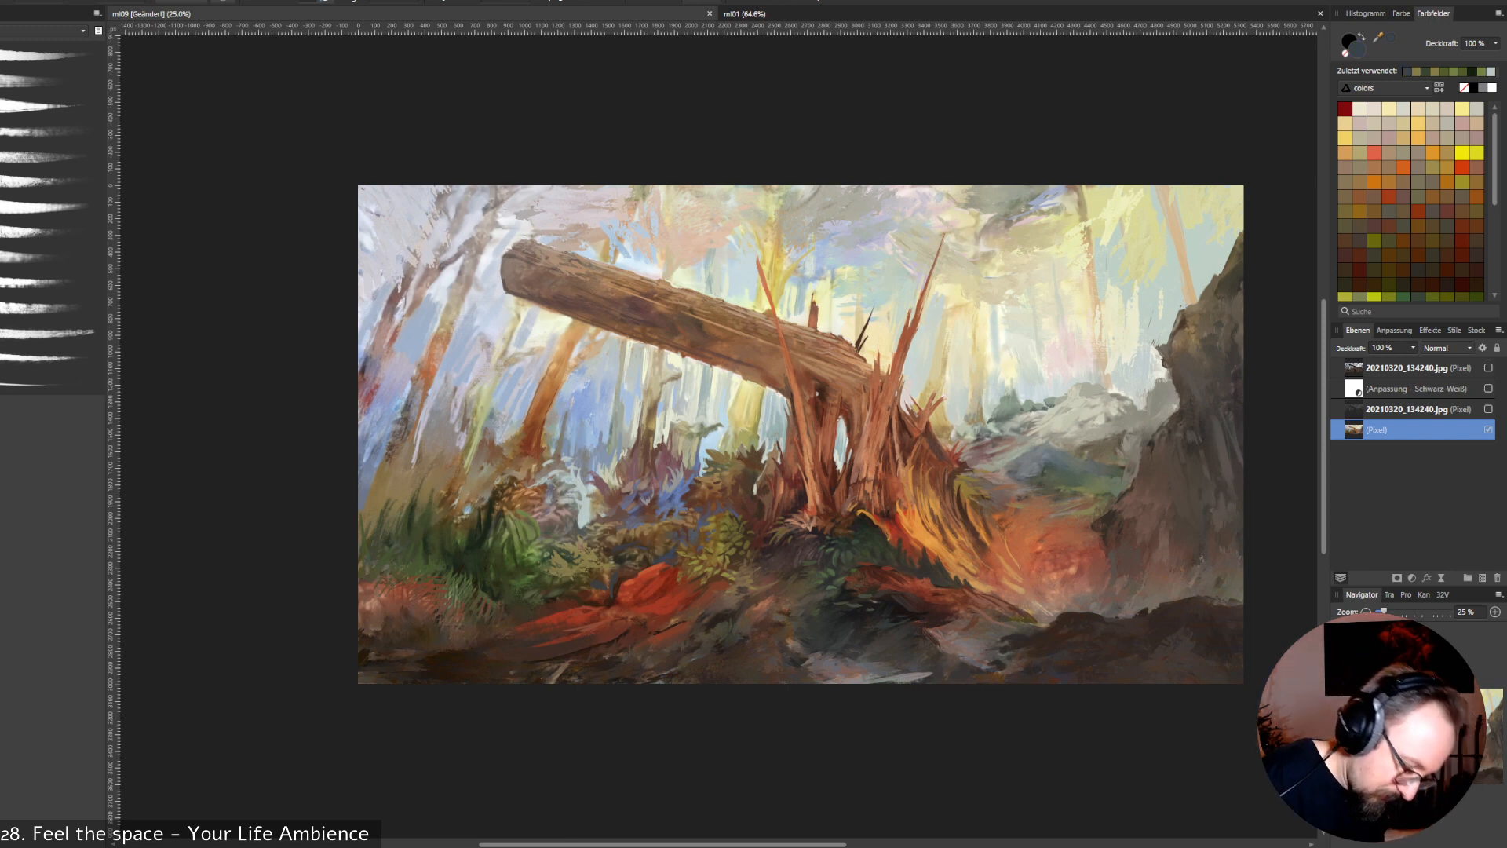
Refine the purple fern and the pale broken stub behind it with sampled mauve-brown, beige and cream tones.
alt+click(627, 463)
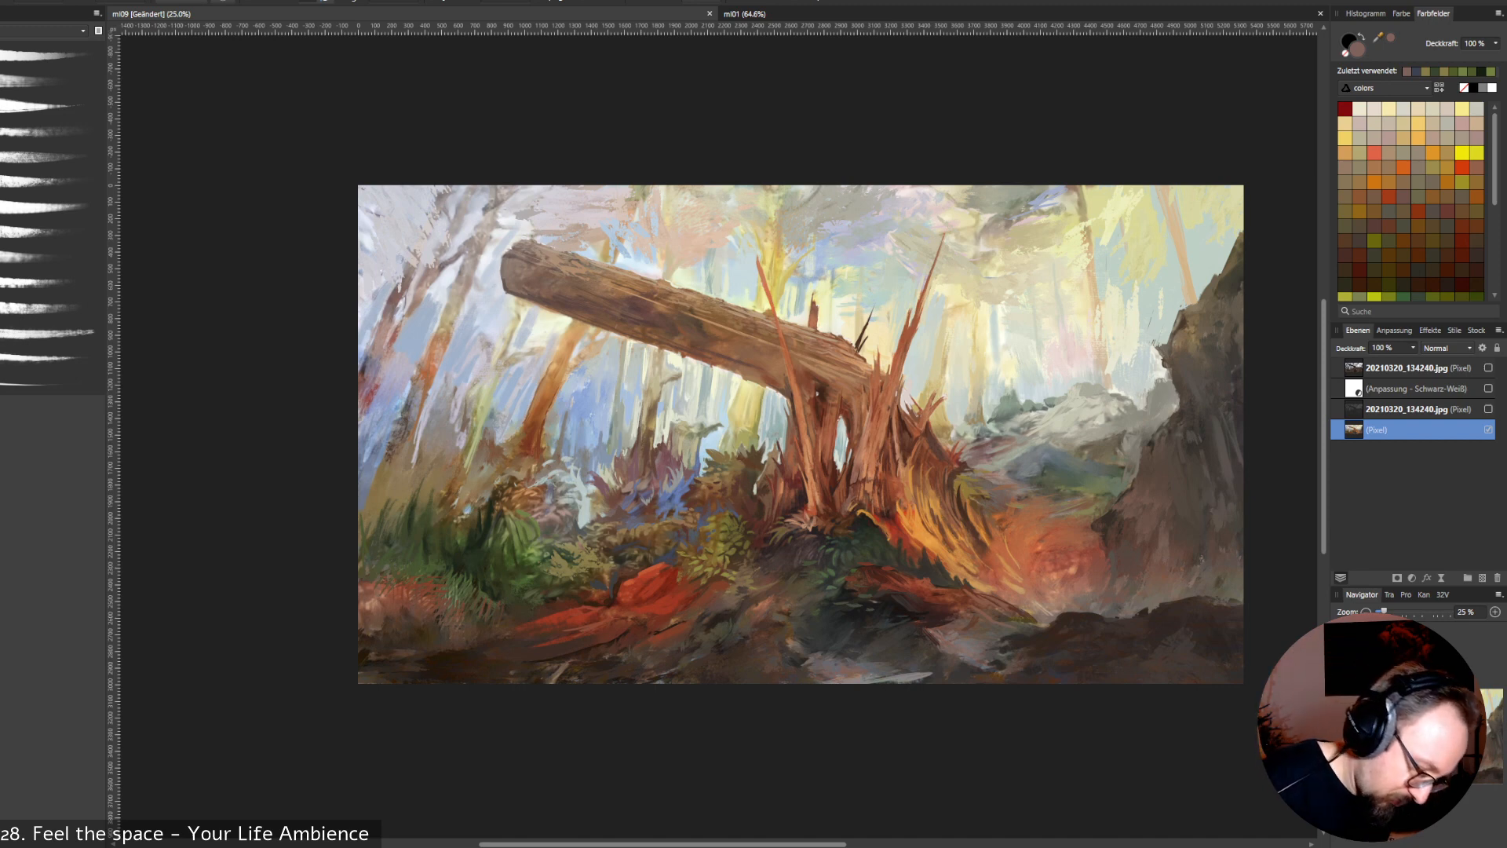
alt+click(683, 448)
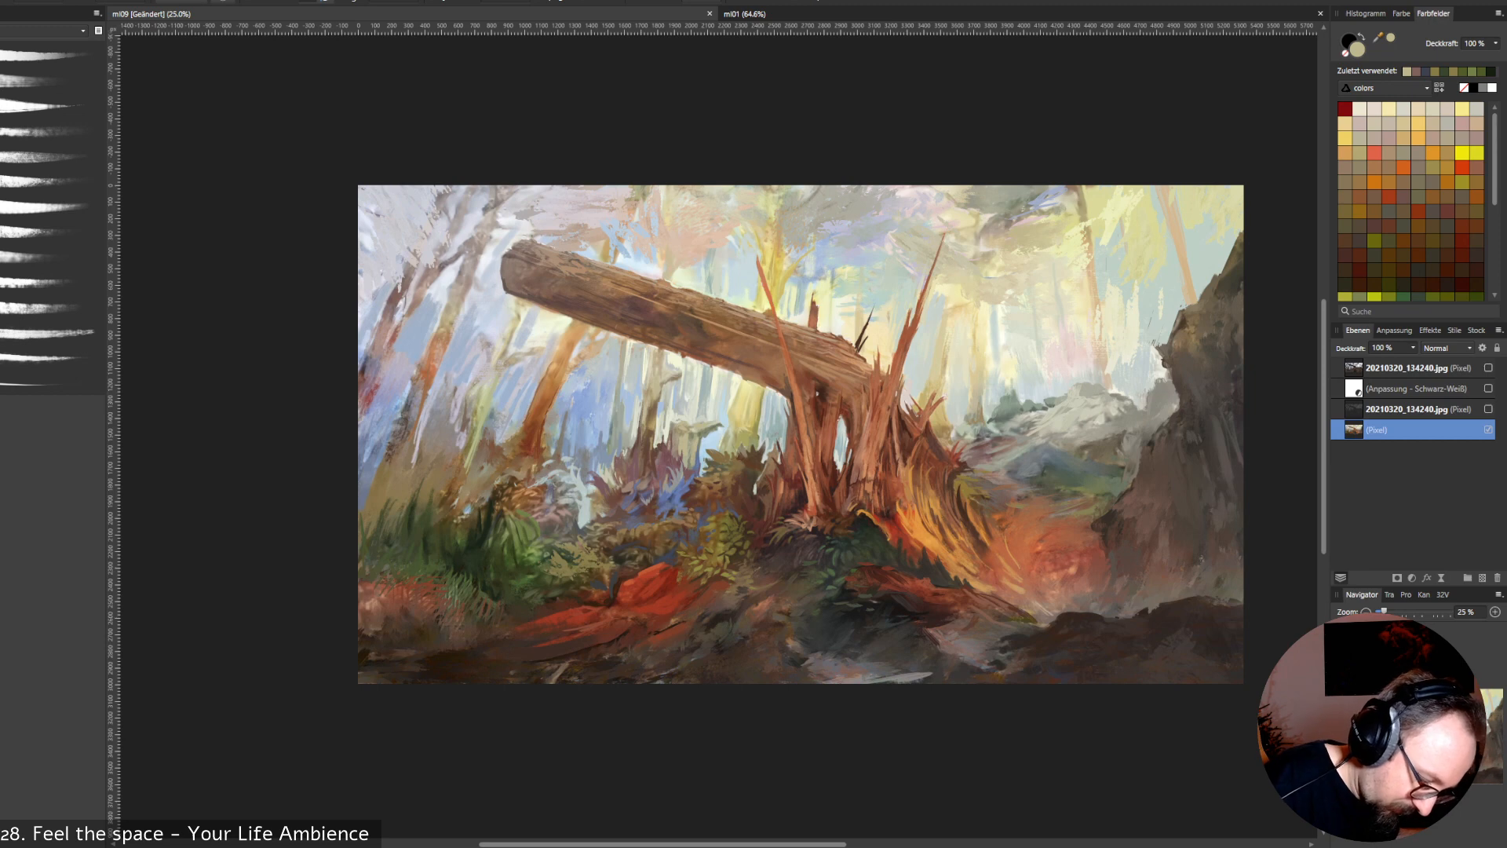
alt+click(715, 411)
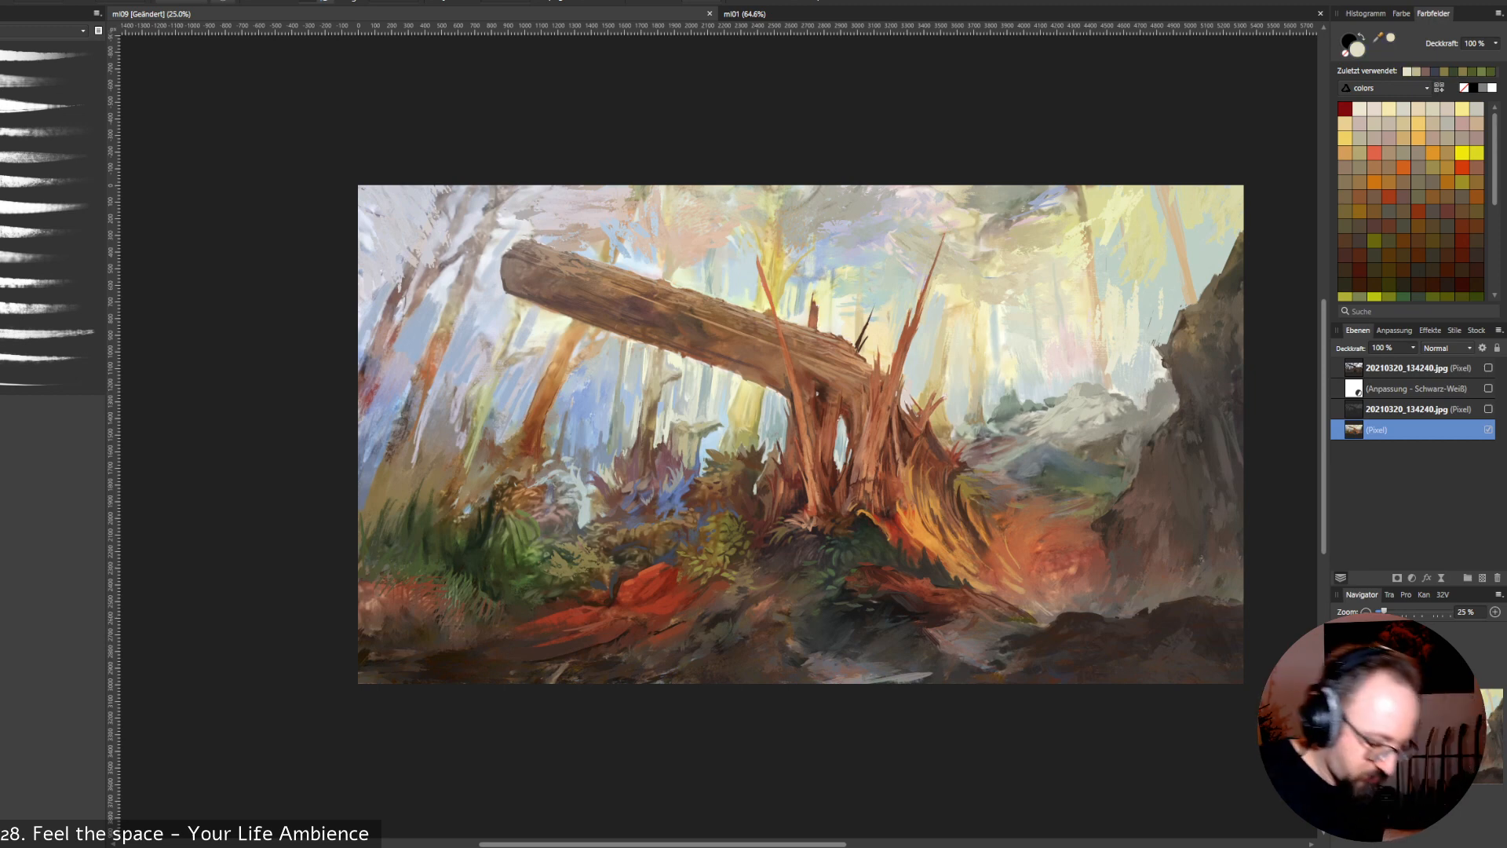